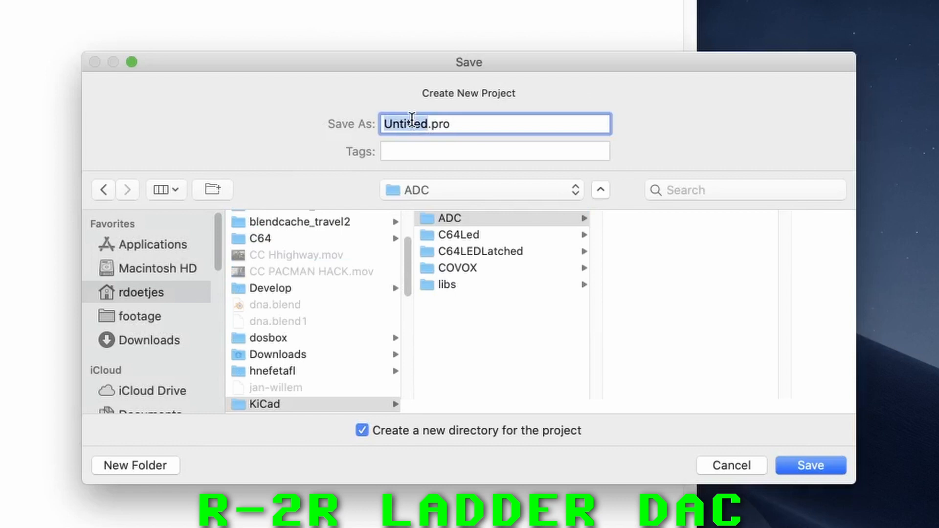
- Save the new project as adc.pro in the ADC folder and open its adc.sch schematic
text(aa)
key(BackSpace)
text(dc)
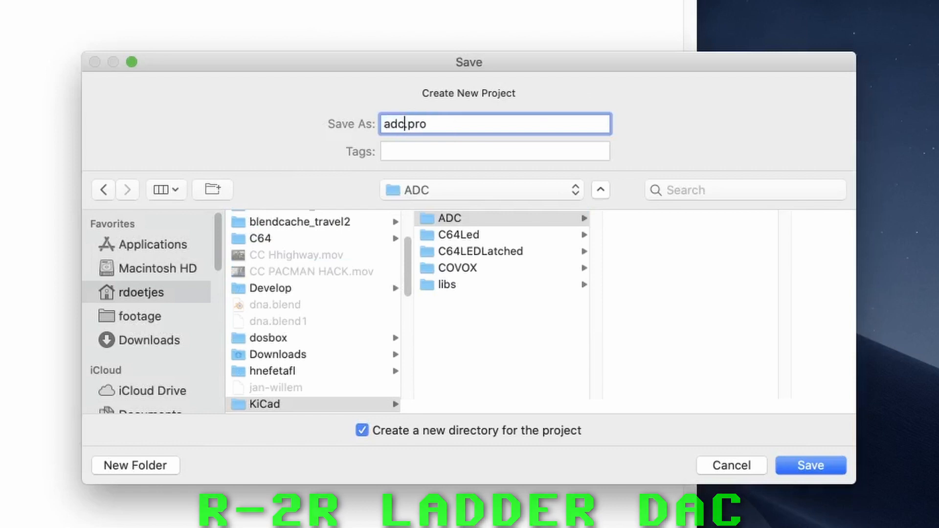
key(Return)
click(202, 57)
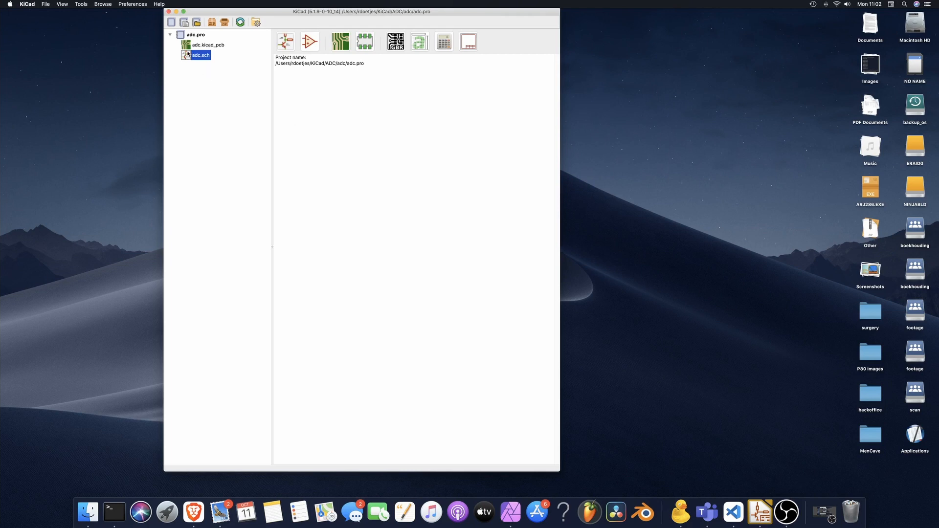
double_click(187, 55)
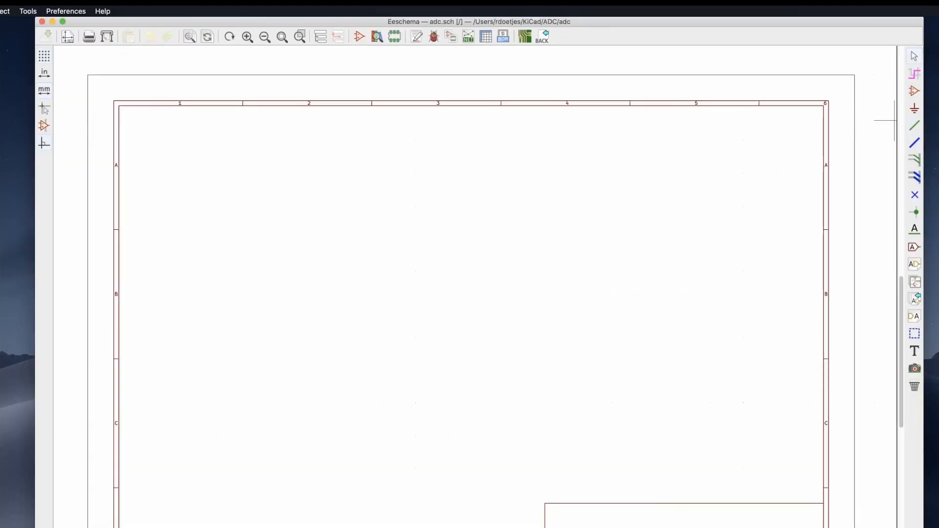
- Place a DB25_Male connector symbol near the left side of the schematic sheet, in row B
click(915, 91)
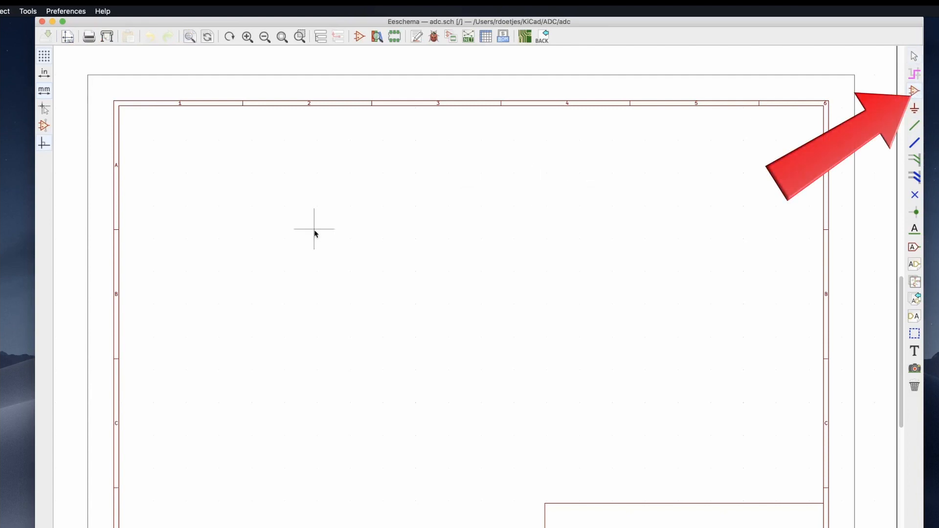
click(226, 258)
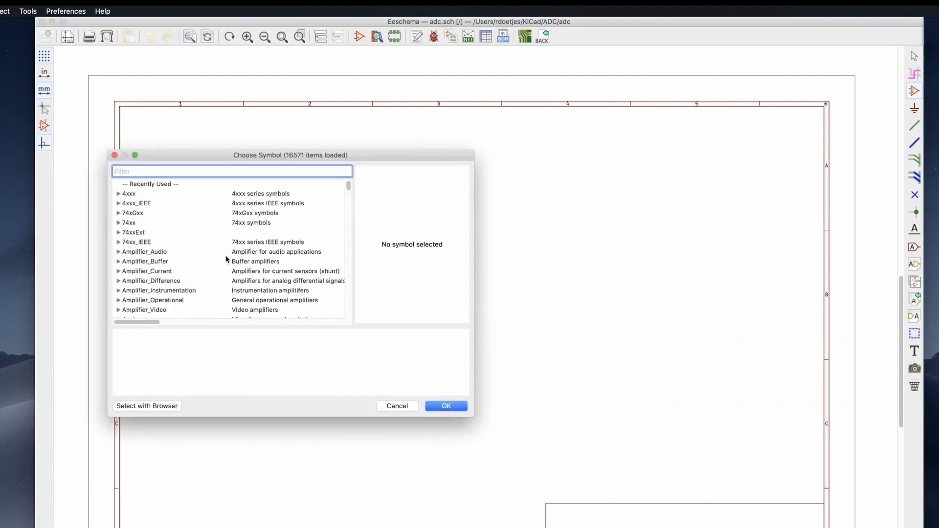
text(DB25)
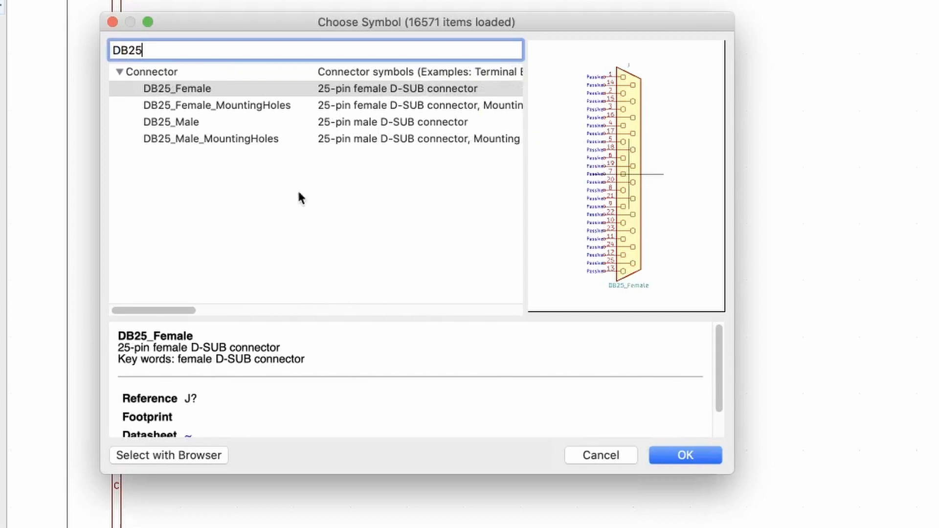
click(224, 124)
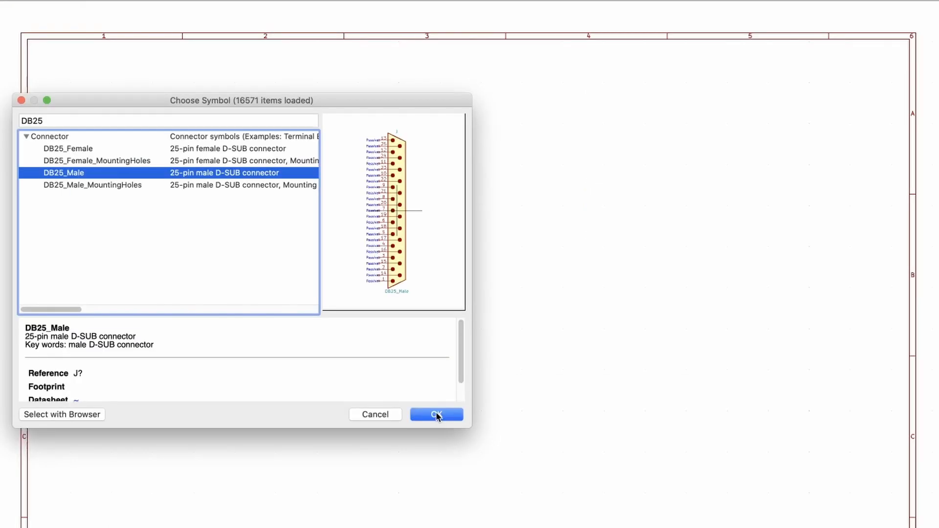
click(437, 415)
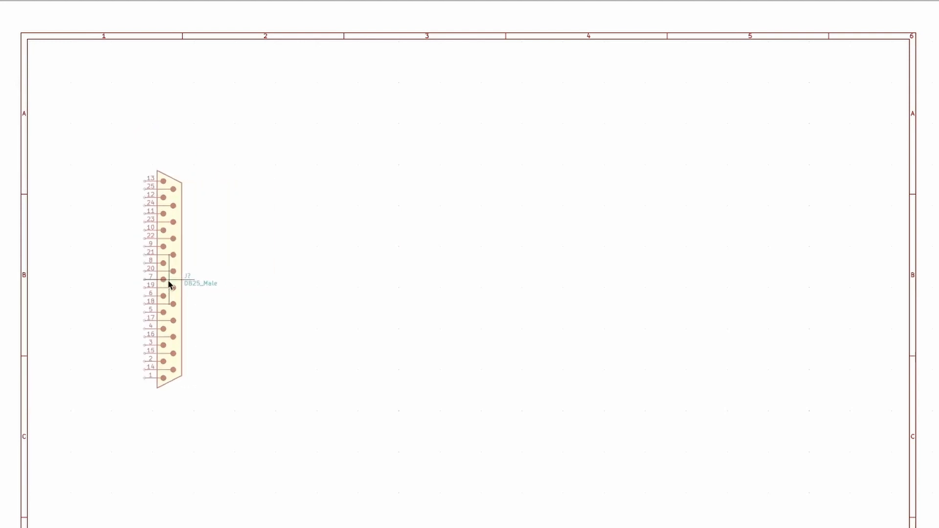
click(170, 284)
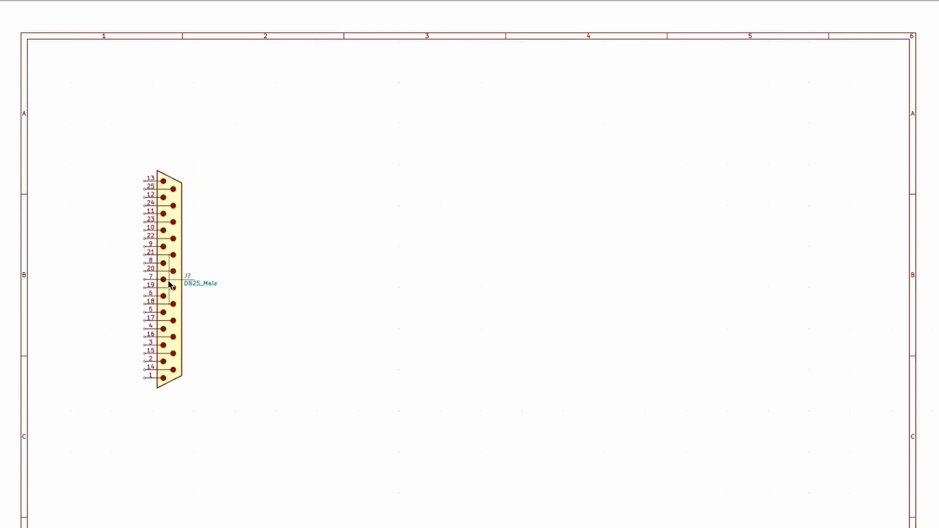
- Mirror the DB25 connector over the X and Y axes so pin 1 is uppermost and the pins face right, and move it slightly down and left
key(x)
key(x)
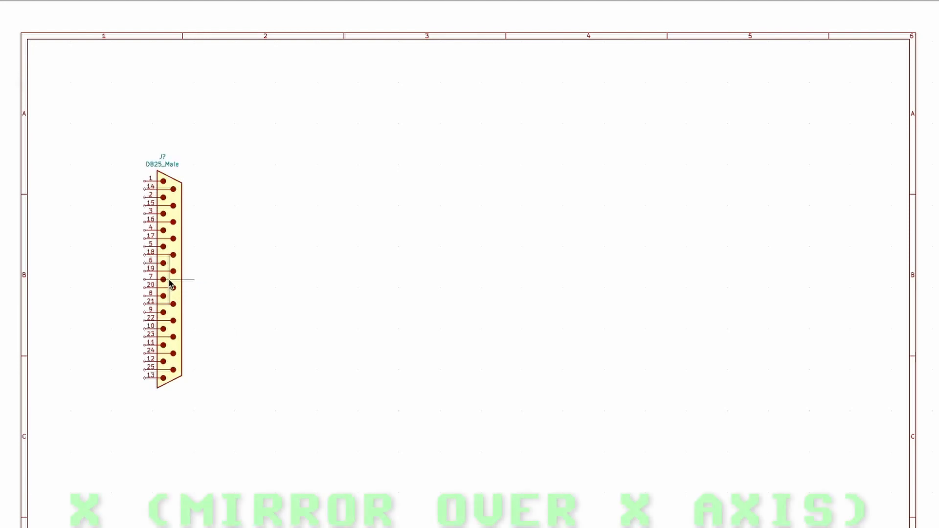
key(x)
key(x)
key(x)
key(x)
key(x)
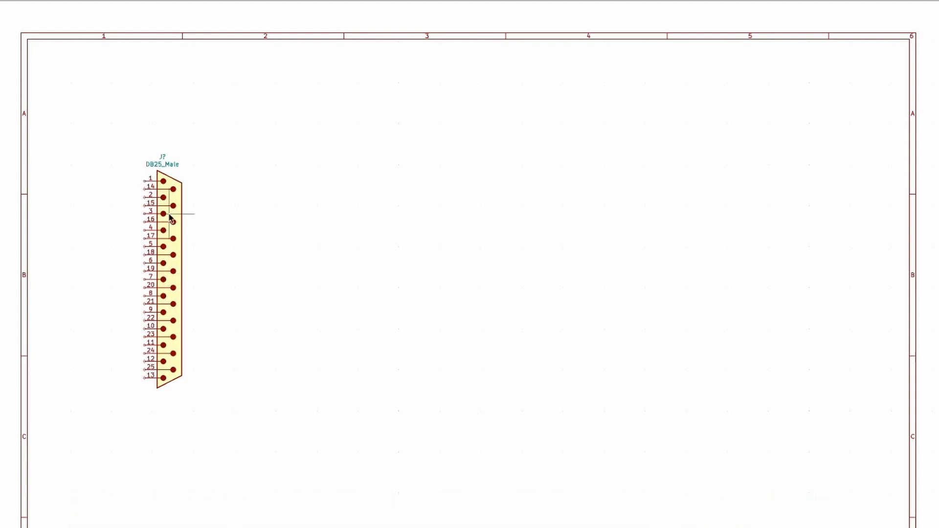
key(y)
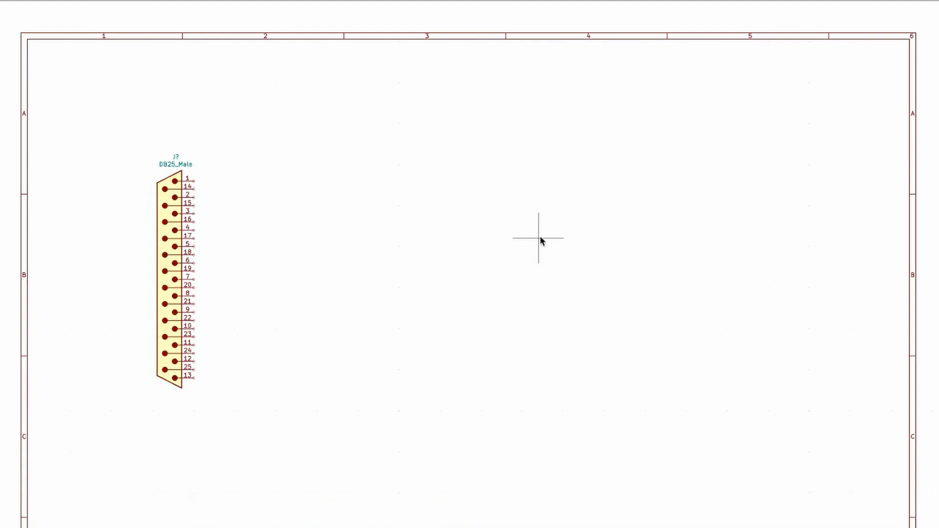
key(m)
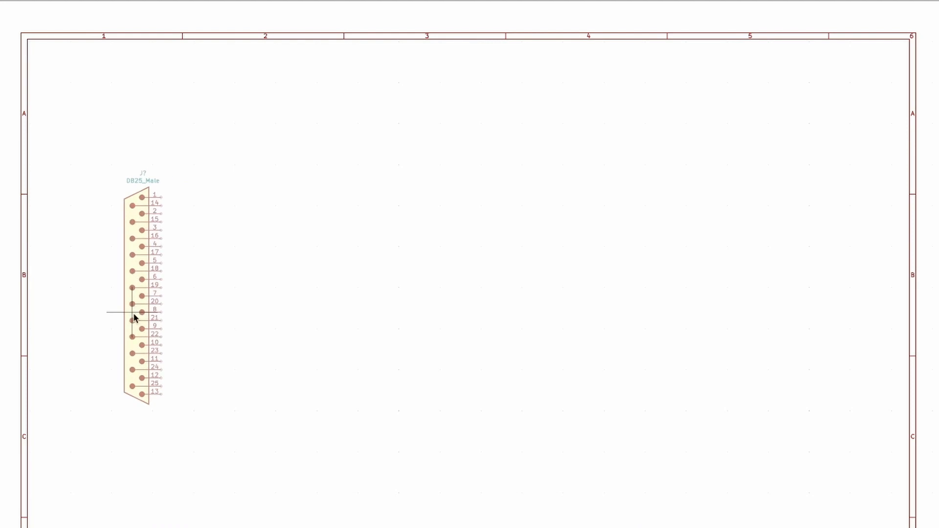
click(132, 313)
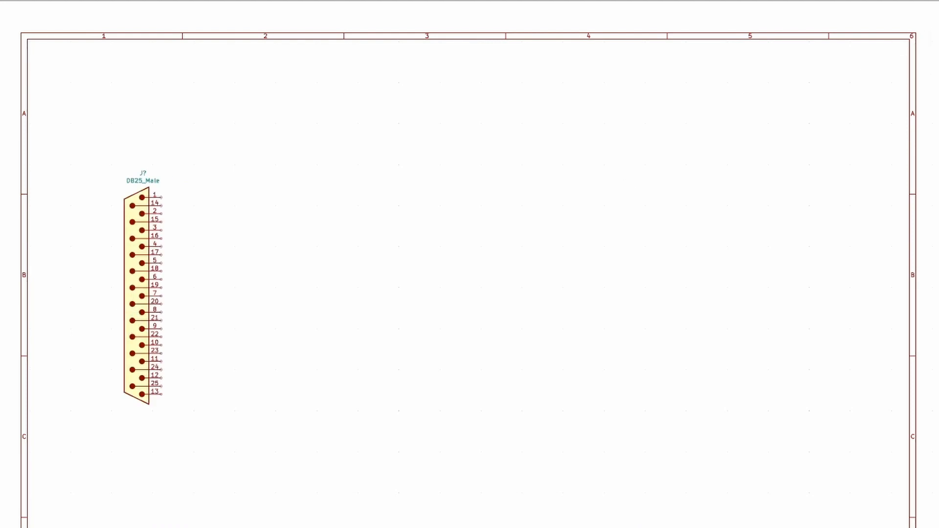
- Place a resistor symbol R, rotated horizontally, to the right of the connector in line with pin 2
click(274, 193)
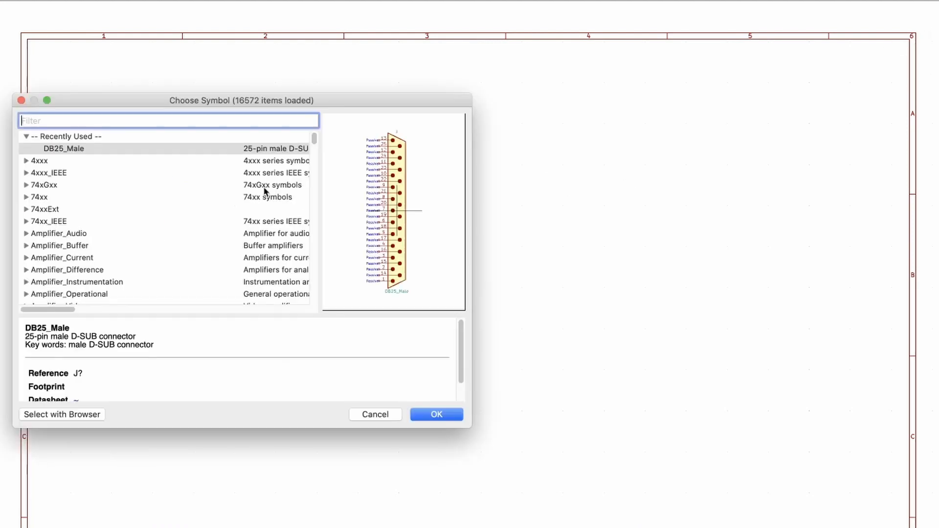
text(r)
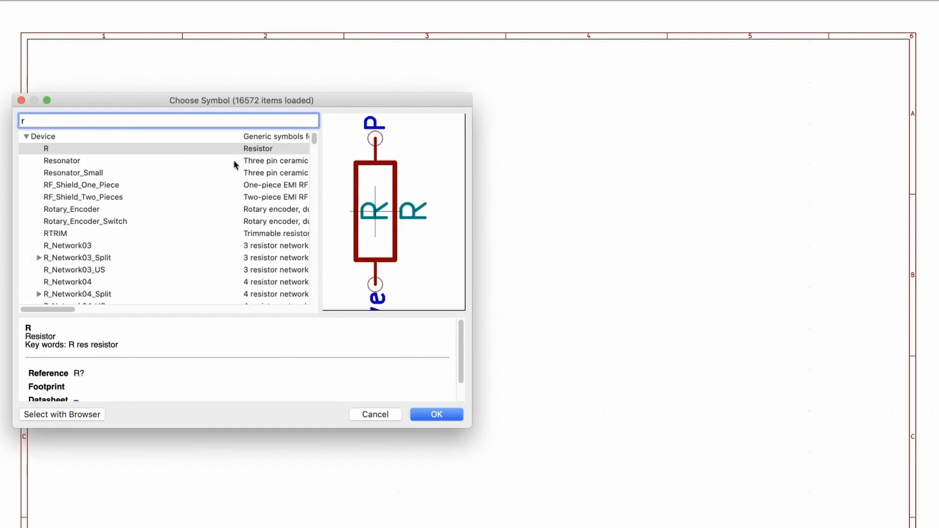
double_click(46, 148)
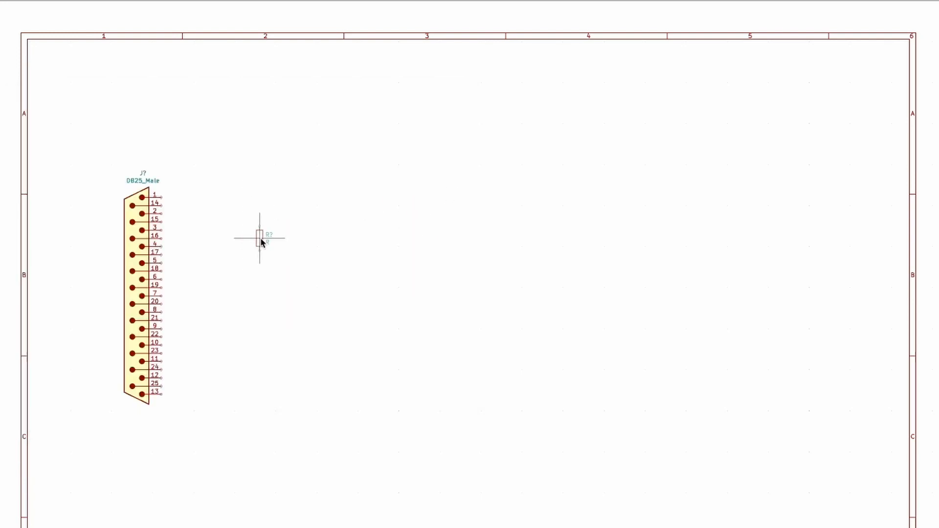
key(r)
scroll(260, 237, up, 3)
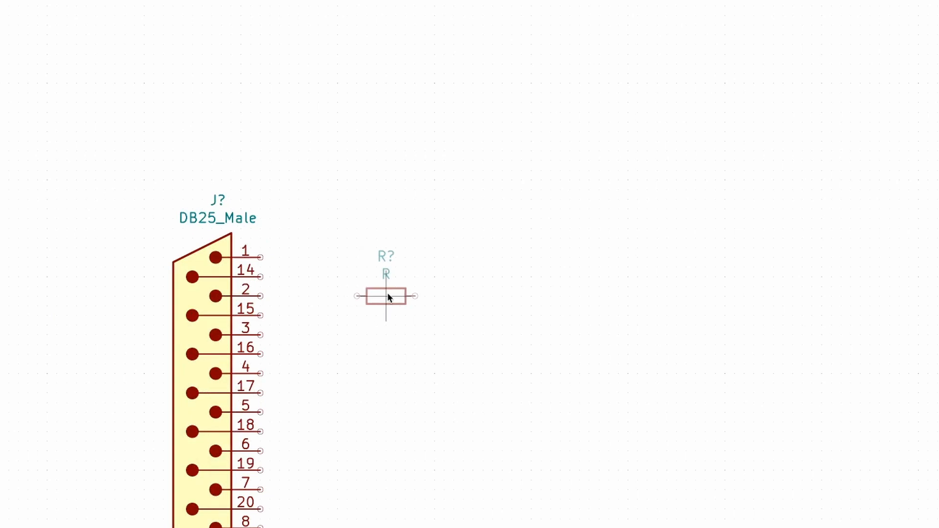
click(389, 297)
- Set the resistor's value to 20K
text(v)
text(1)
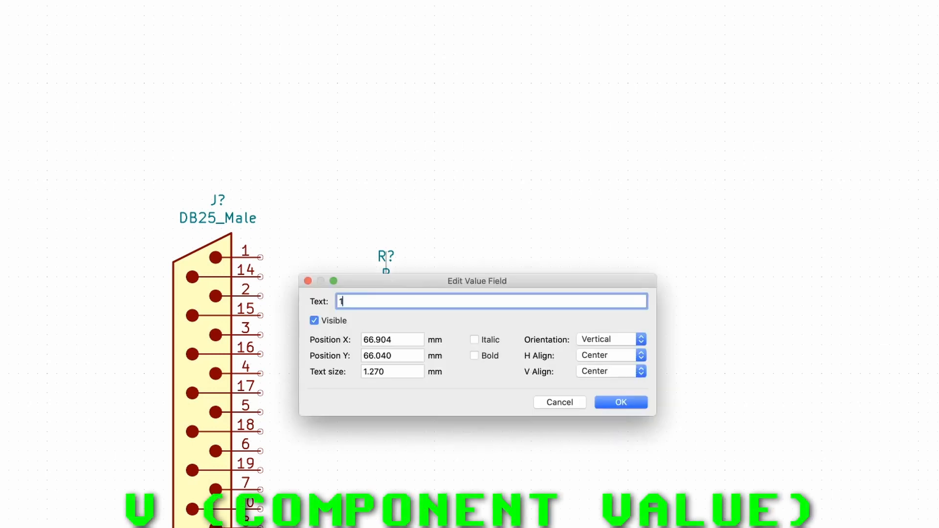
key(BackSpace)
text(20K)
key(Return)
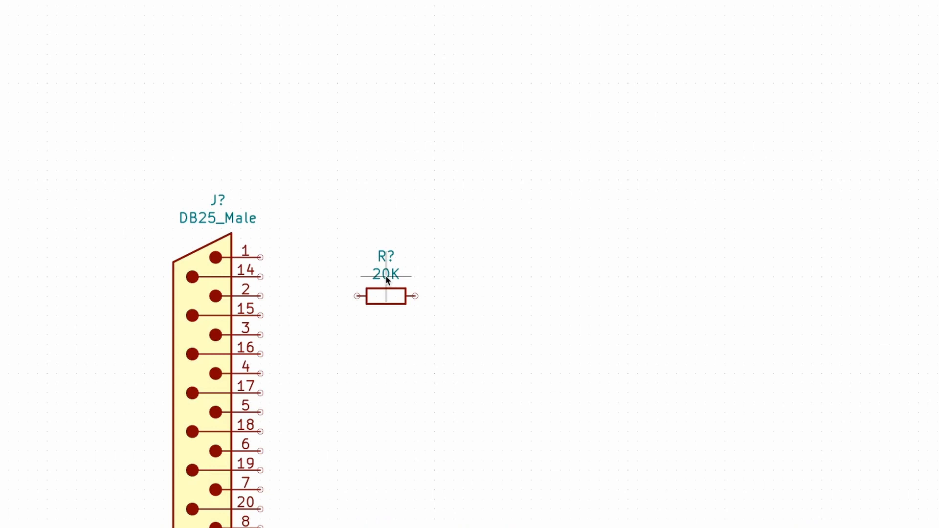
- Move the resistor's value text inside its body and its reference text above its right end
key(a)
key(Escape)
drag(382, 273, 382, 295)
click(420, 289)
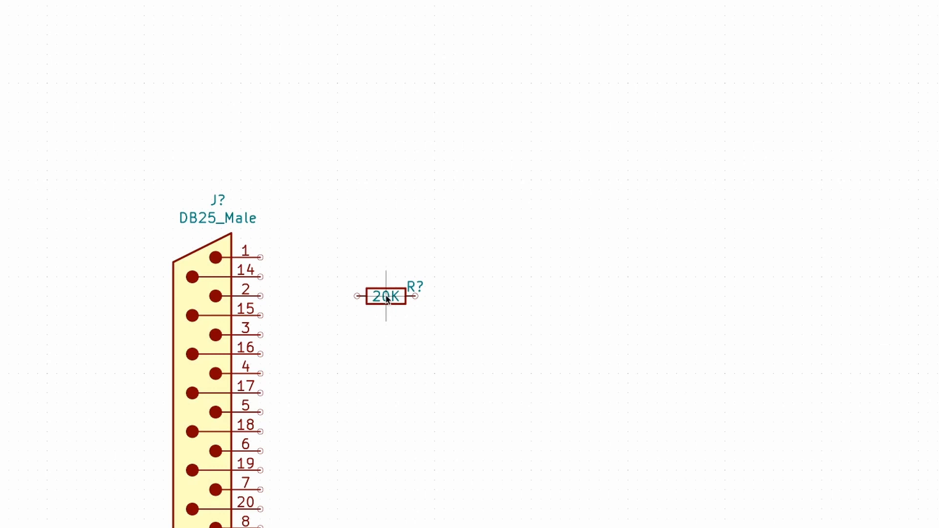
- Copy the 20K resistor three times downward, aligning the copies with connector pins 3, 4 and 5
key(c)
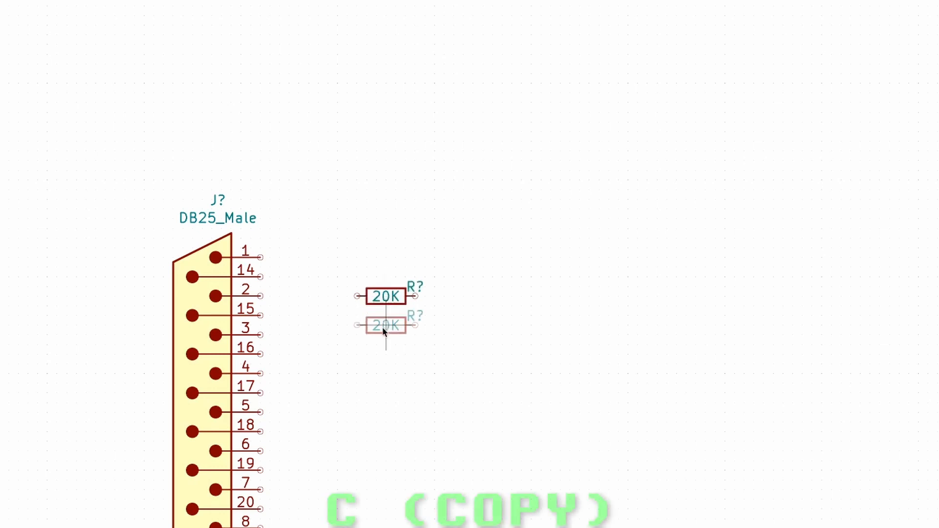
click(381, 336)
key(c)
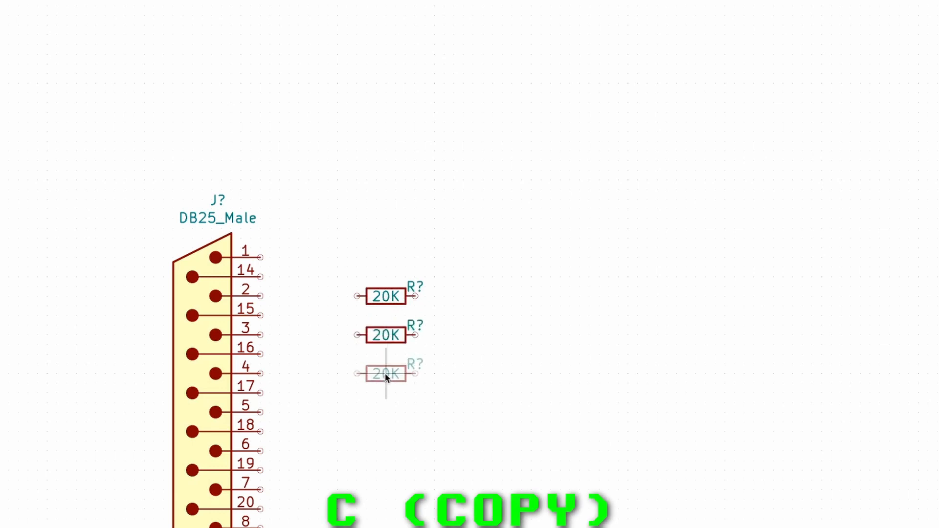
click(385, 375)
key(c)
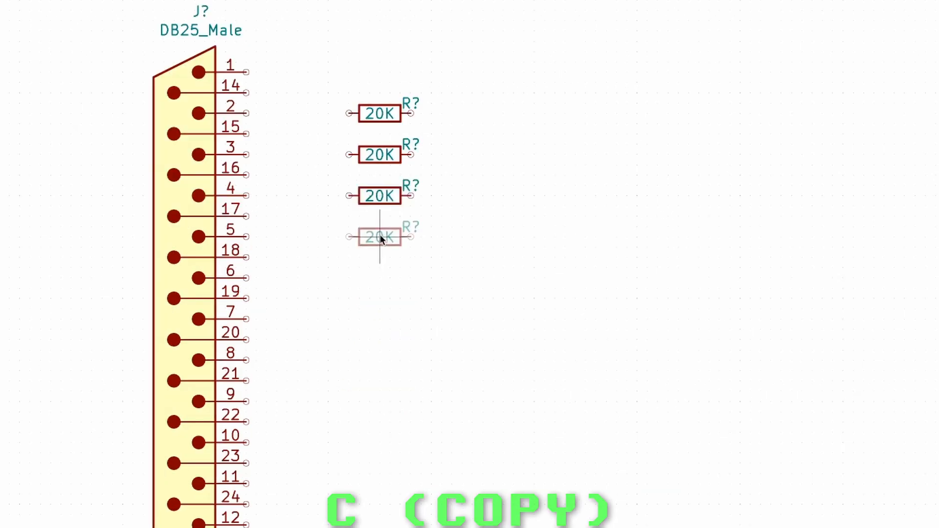
click(386, 412)
- Copy the block of four 20K resistors and paste it directly below, aligned with connector pins 6 to 9
drag(306, 52, 439, 254)
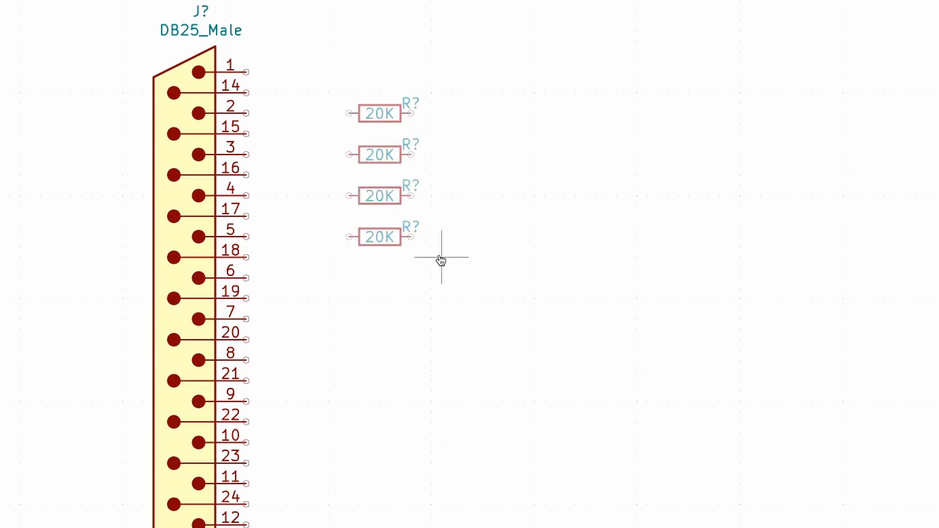
right_click(439, 254)
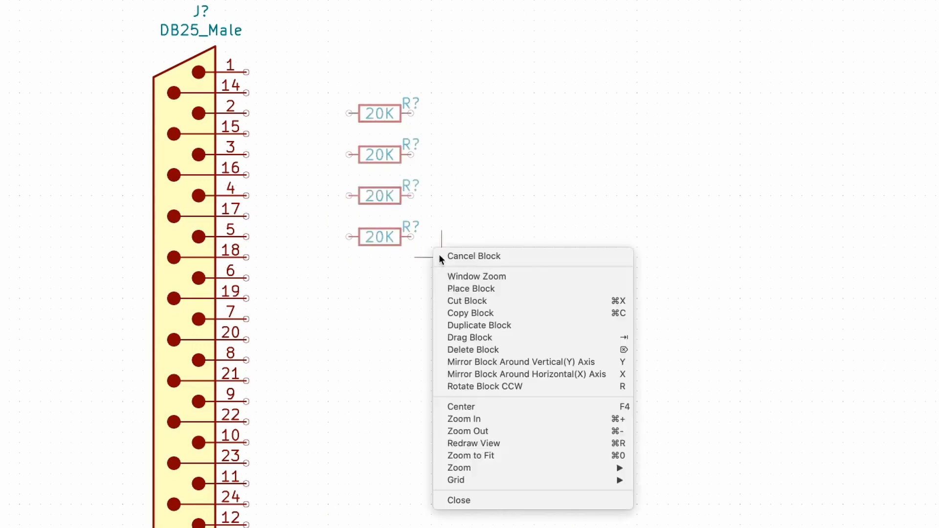
click(507, 318)
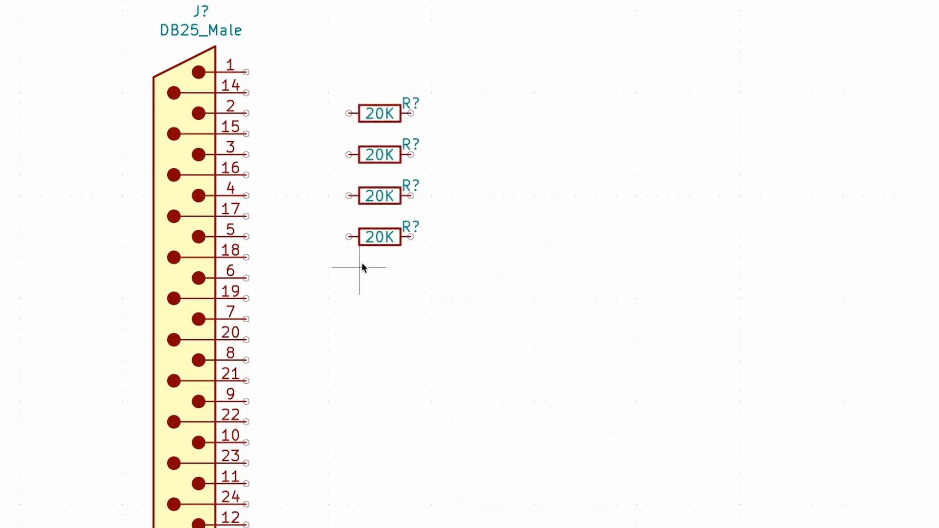
right_click(368, 277)
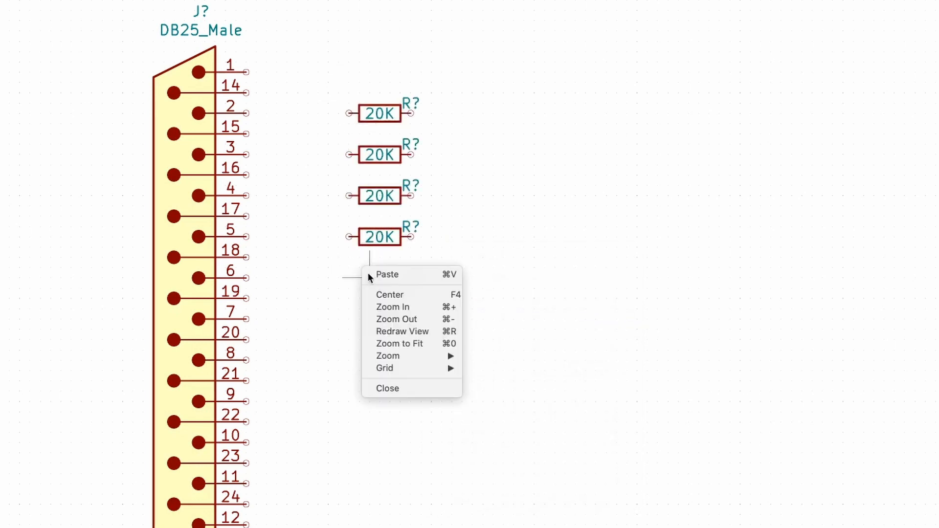
click(398, 276)
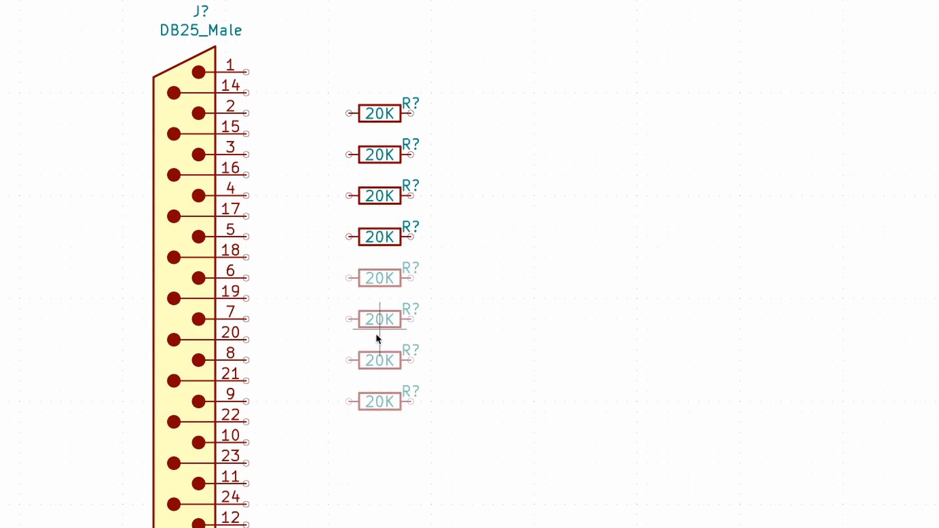
click(377, 338)
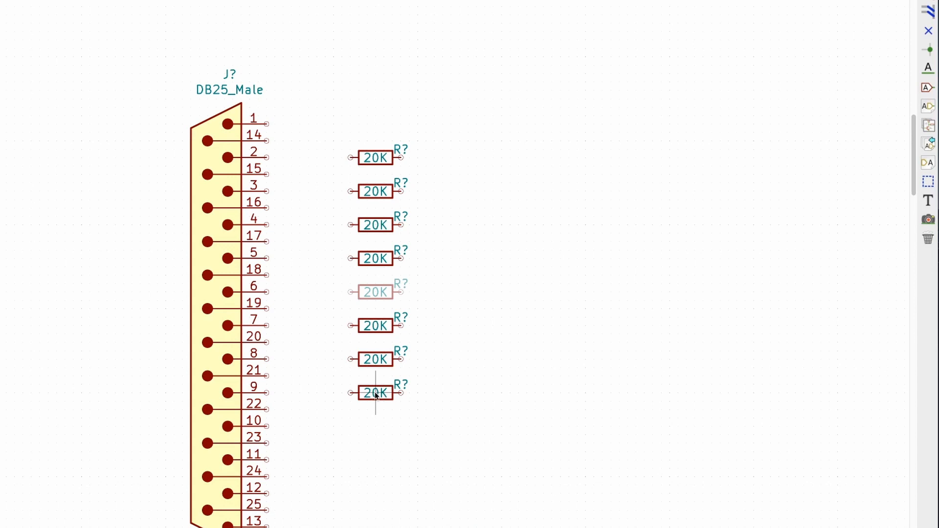
right_click(376, 394)
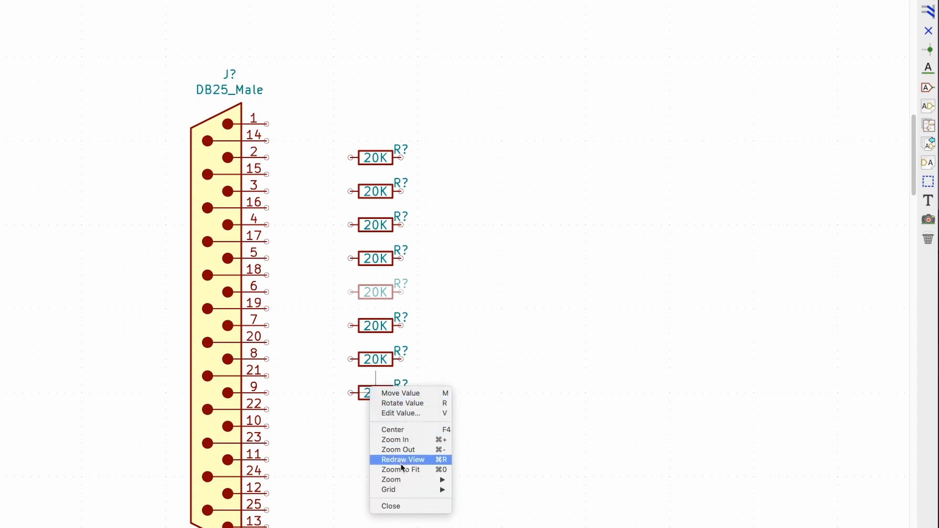
click(397, 178)
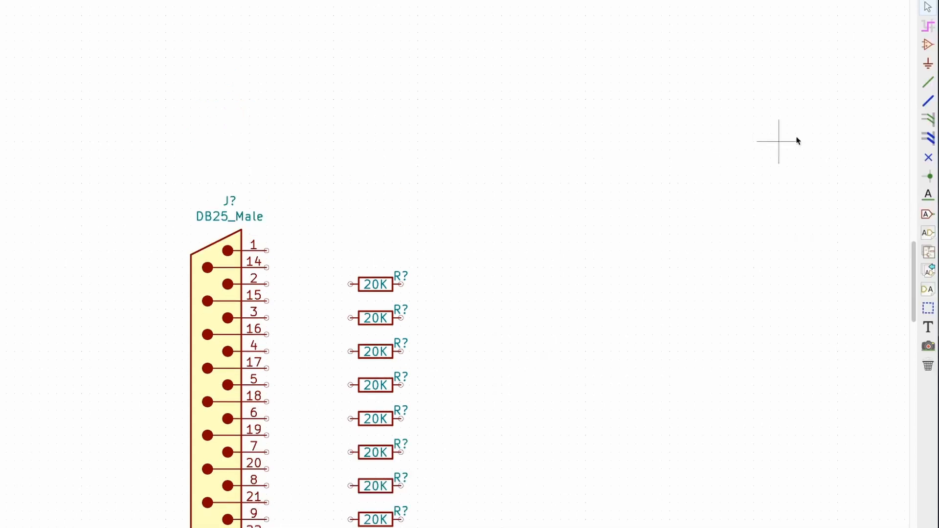
- Wire connector pins 2, 3, 4 and 5 straight across to the near ends of their aligned 20K resistors
click(928, 83)
click(267, 284)
click(350, 285)
click(266, 318)
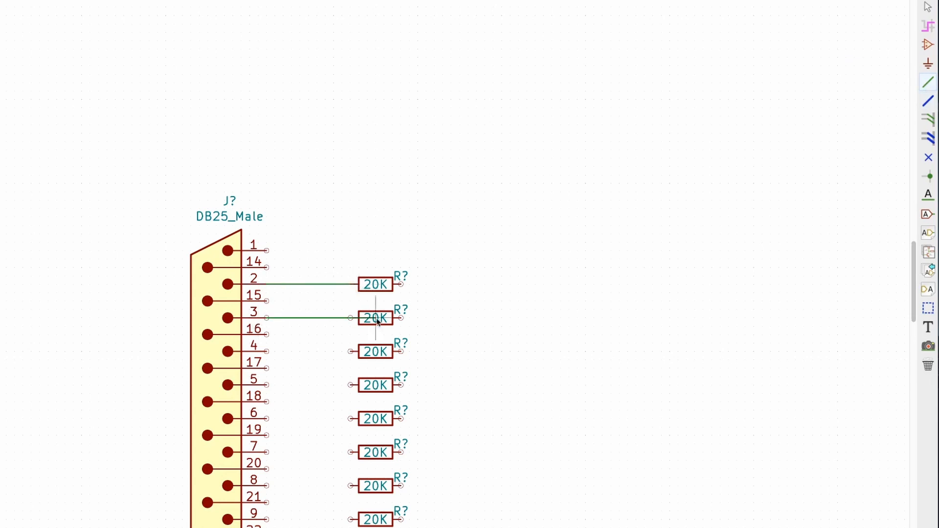
click(350, 318)
click(266, 352)
click(350, 352)
click(267, 385)
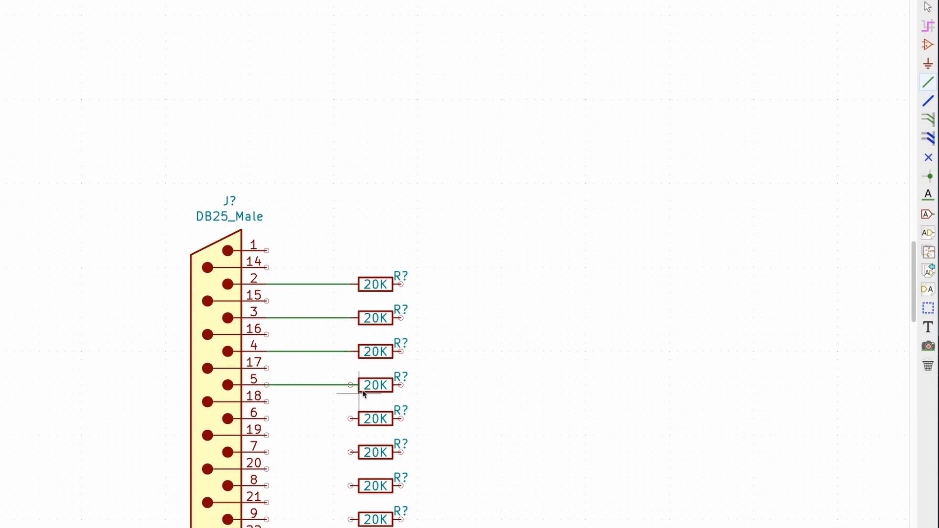
click(350, 385)
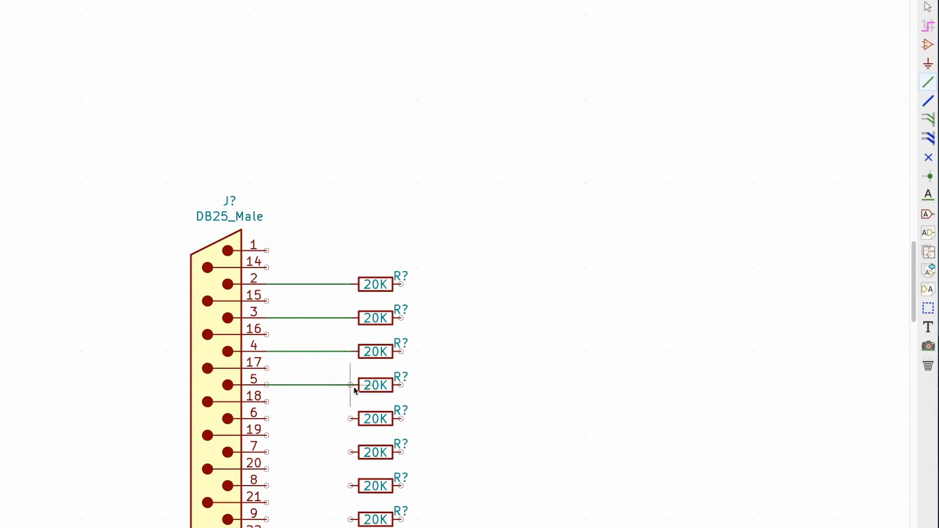
- Wire connector pins 6, 7, 8 and 9 to the near ends of the remaining four 20K resistors
click(266, 418)
click(350, 419)
click(266, 452)
click(351, 452)
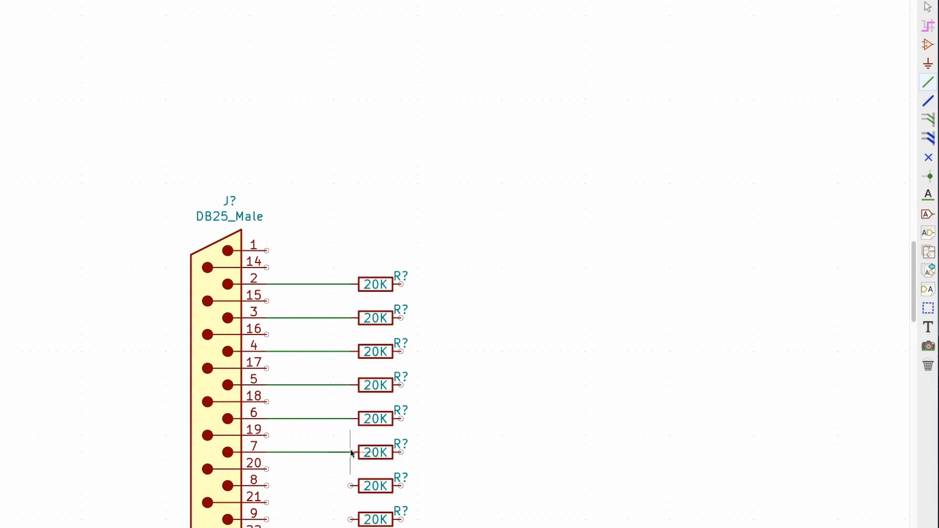
click(267, 486)
click(365, 311)
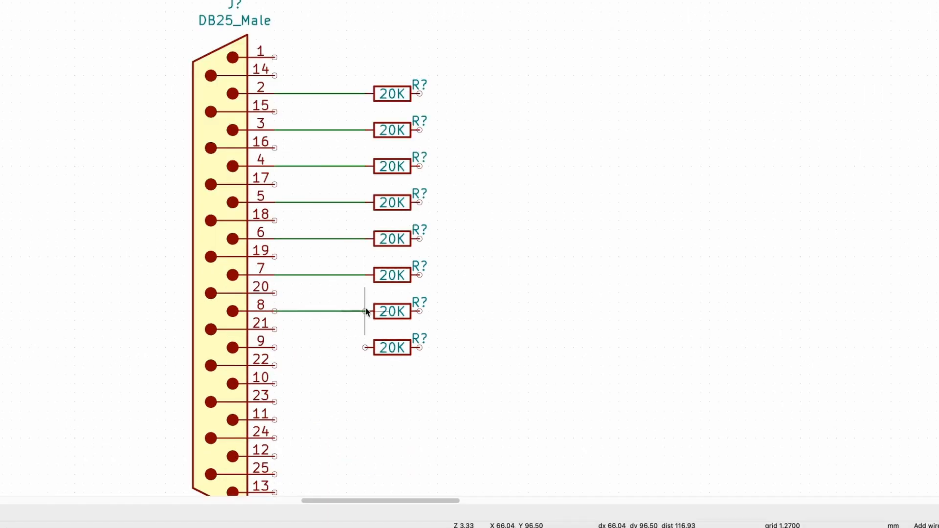
click(275, 348)
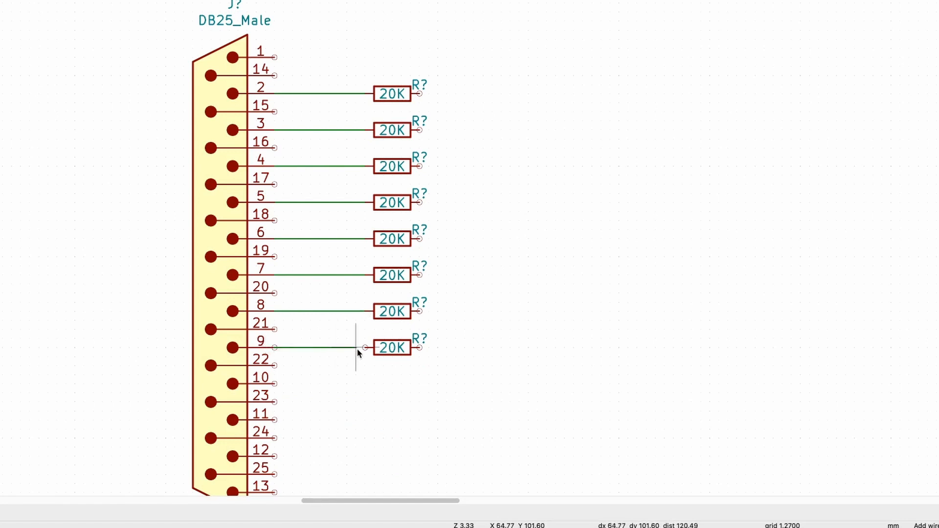
click(365, 348)
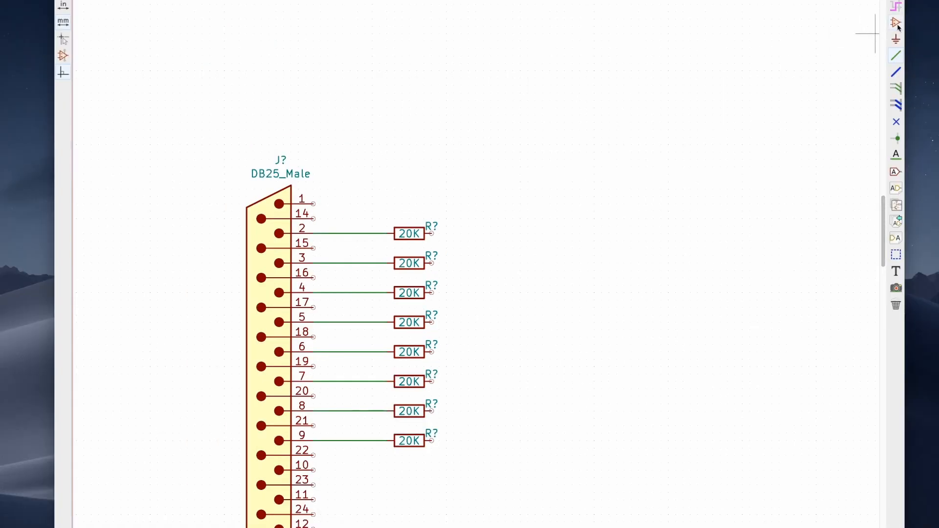
- Place a vertical resistor symbol (R) above and to the right of the 20K resistors and set its value to 10K
click(896, 23)
click(493, 204)
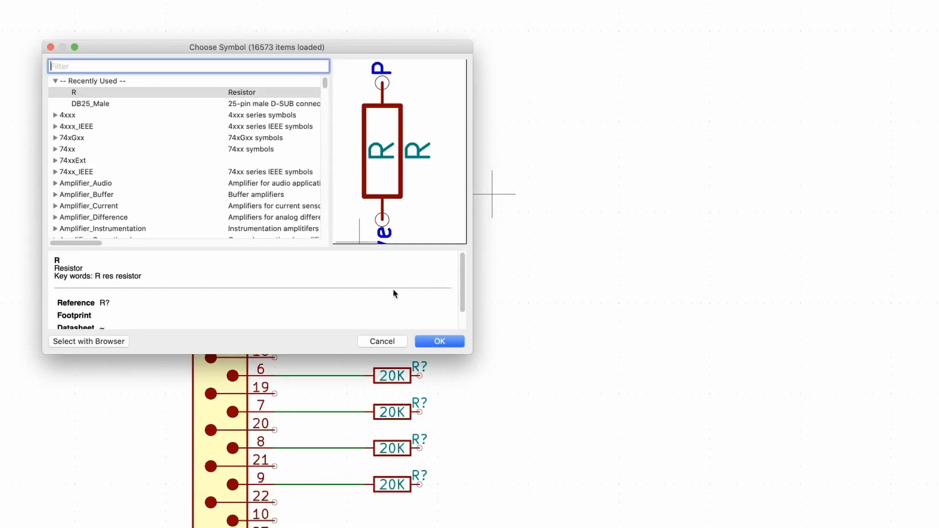
click(460, 342)
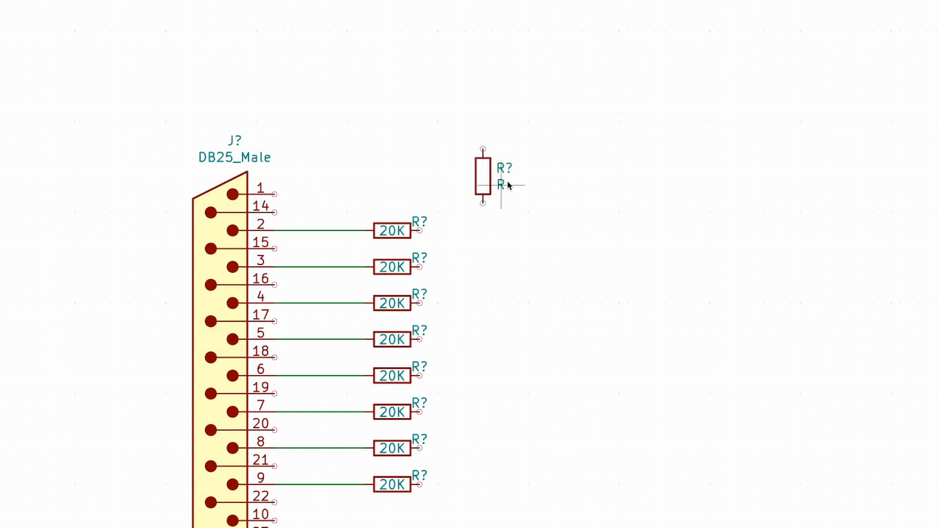
double_click(501, 185)
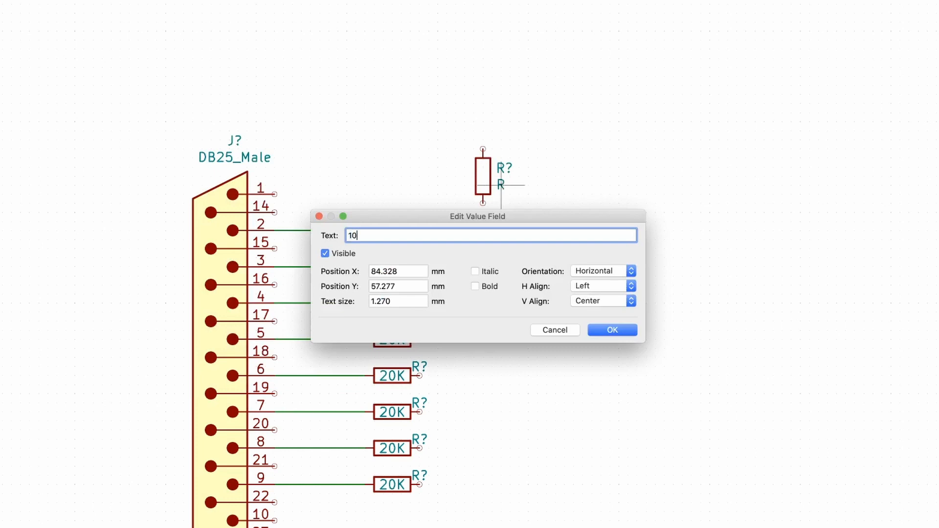
key(Return)
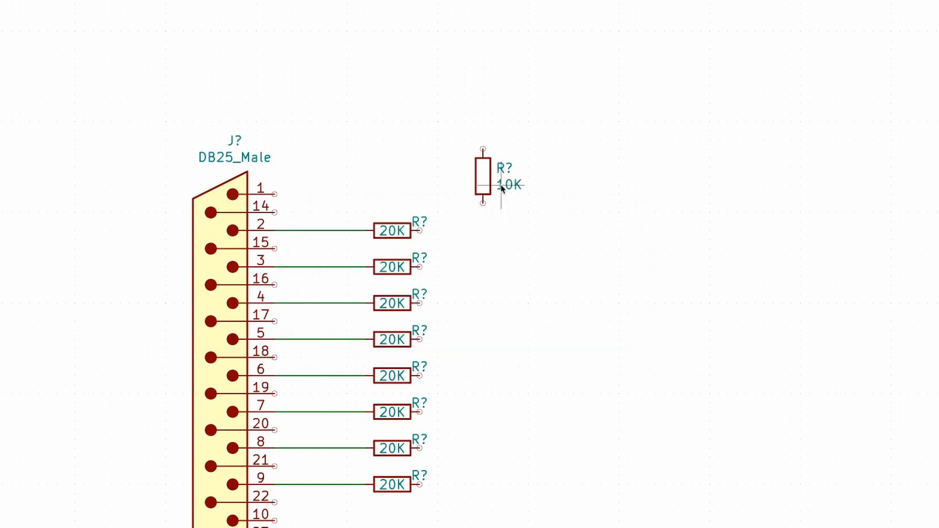
- Duplicate the 10K resistor and place the copy lower and further right of the original
key(a)
key(Escape)
key(ctrl+d)
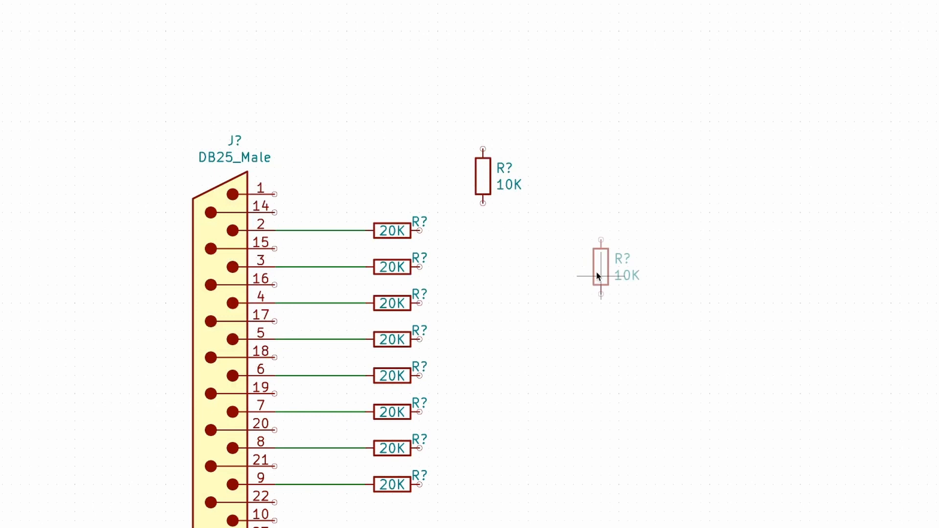
click(598, 276)
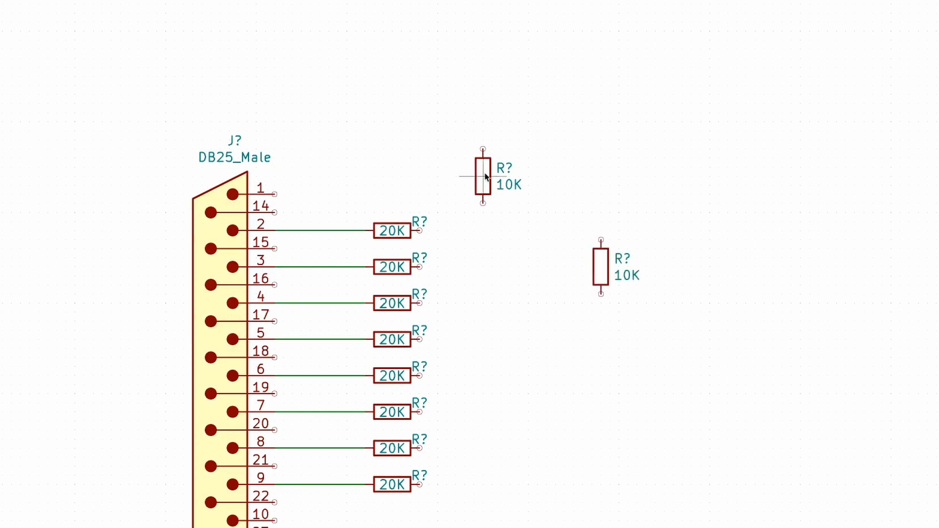
- Move the two 10K resistors into one vertical column with a small gap between them
text(am)
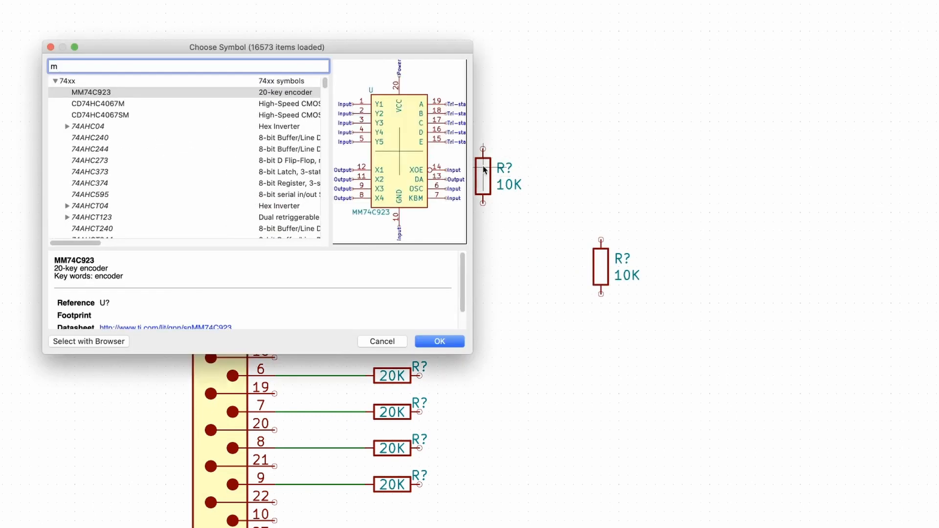
key(Escape)
key(m)
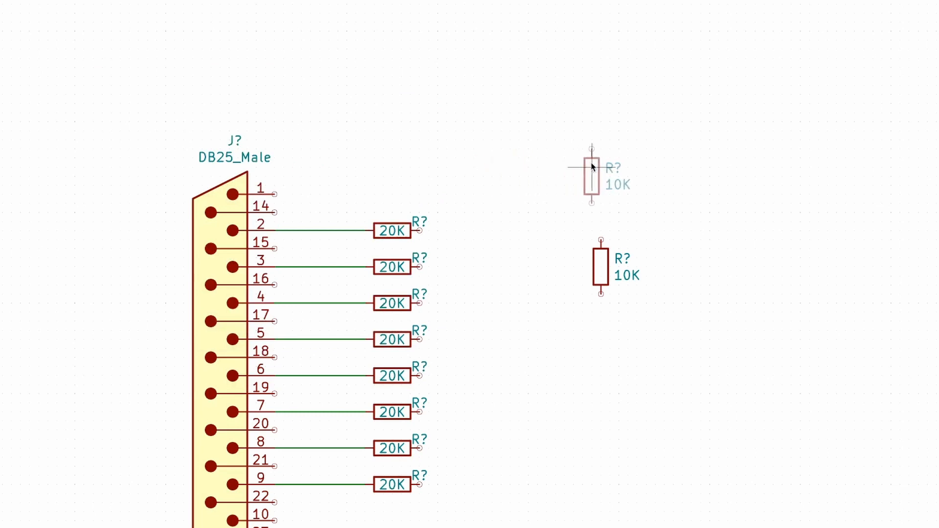
click(598, 160)
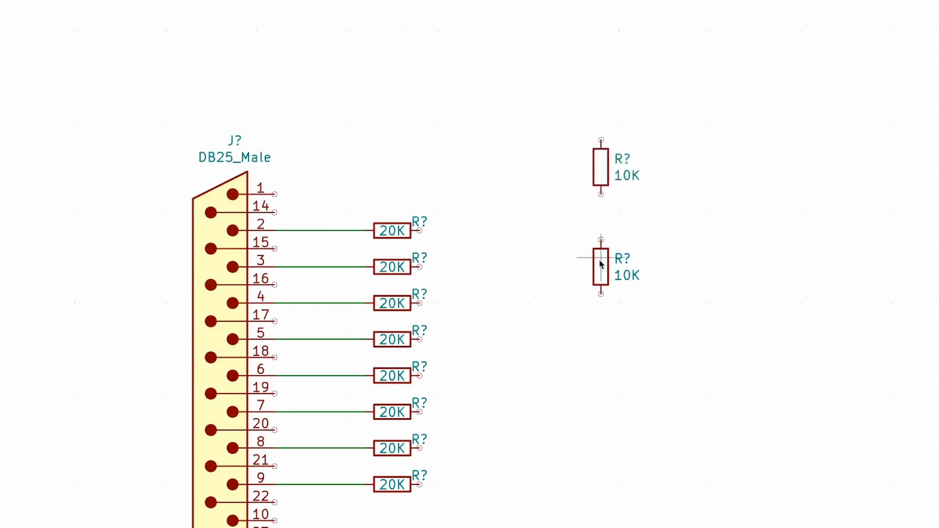
key(m)
click(603, 247)
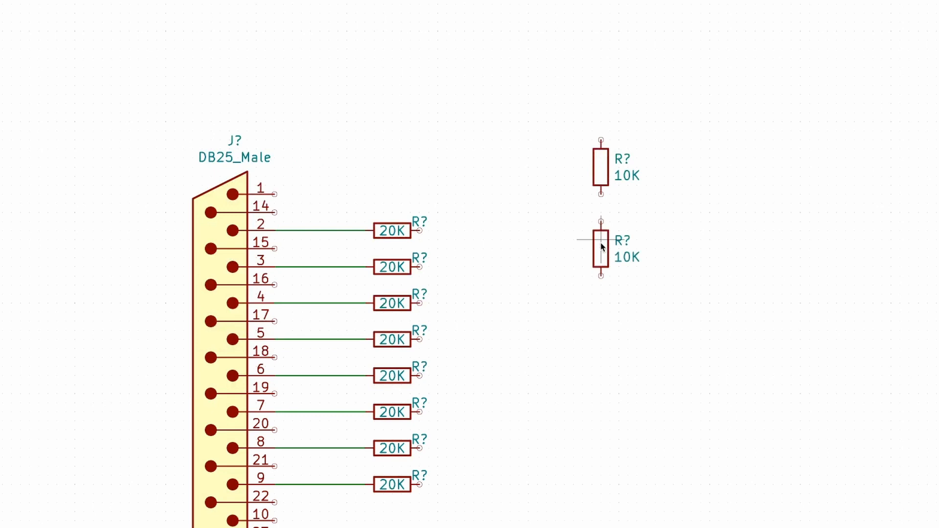
- Copy the 10K resistor three times downward, evenly spaced in the same column, for five 10K resistors
key(ctrl+d)
click(602, 315)
key(ctrl+d)
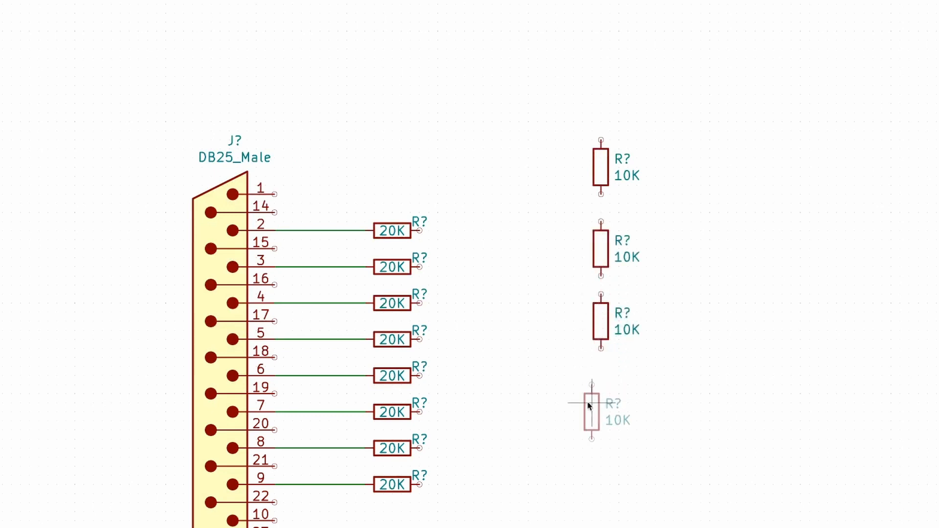
click(602, 386)
key(c)
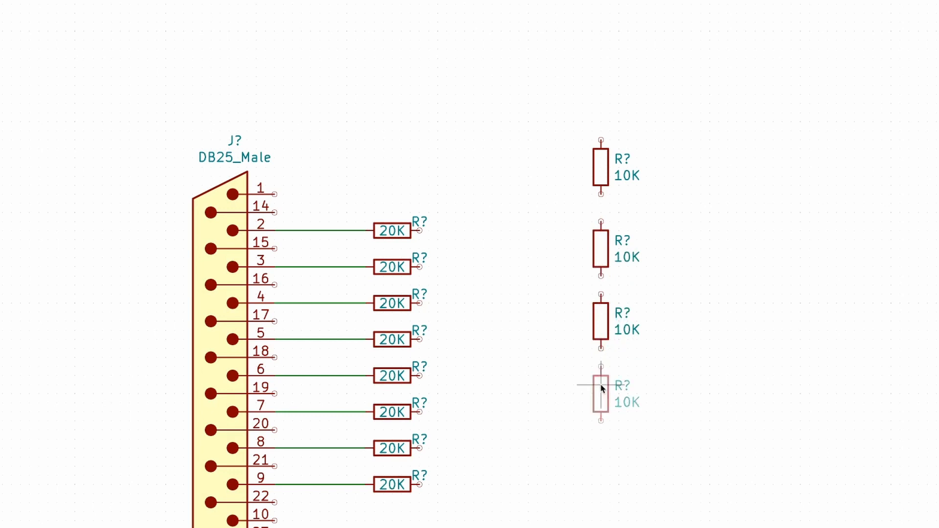
click(599, 457)
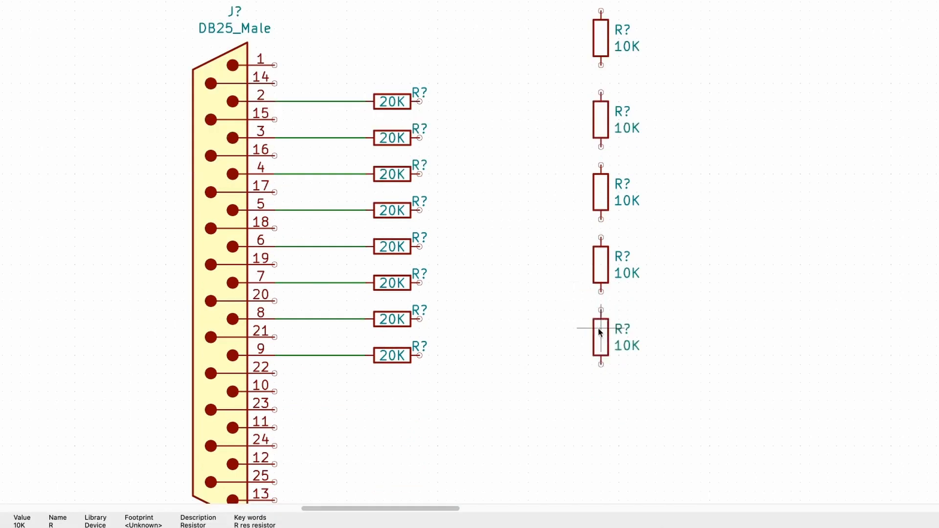
- Copy the 10K resistor four more times downward to complete a column of nine 10K resistors
key(c)
click(602, 406)
key(c)
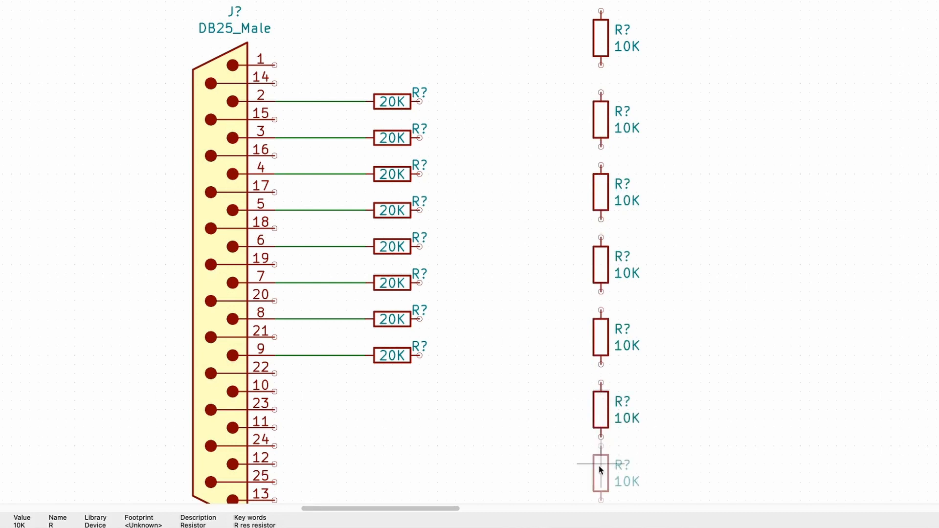
scroll(596, 471, down, 5)
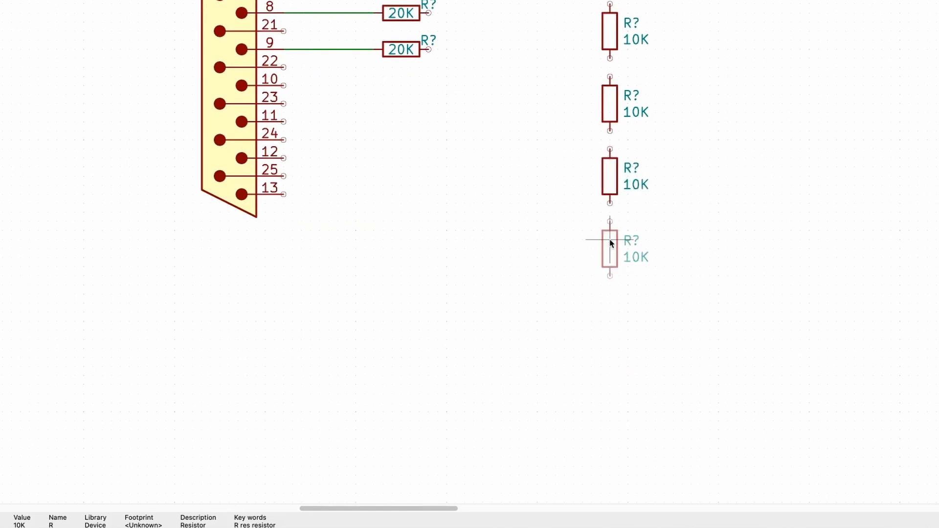
click(608, 240)
key(c)
click(610, 318)
scroll(626, 267, down, 3)
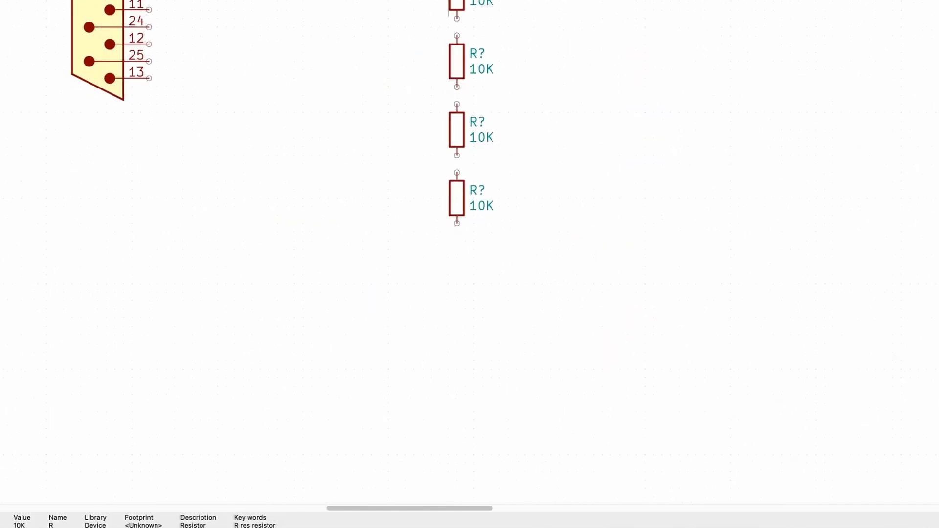
- Wire the four uppermost 10K resistors of the column in series, end to end
scroll(626, 268, up, 1)
scroll(419, 384, up, 4)
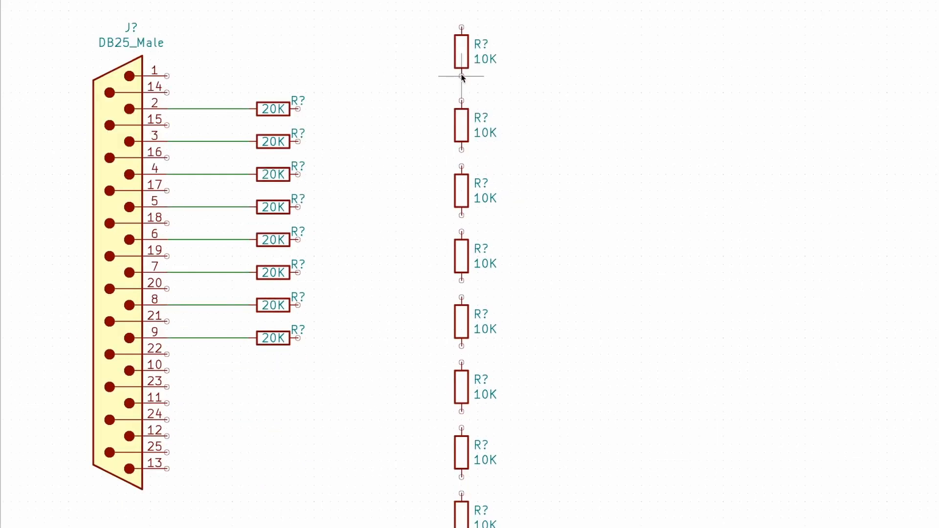
click(461, 101)
click(461, 150)
click(461, 166)
click(461, 215)
click(462, 231)
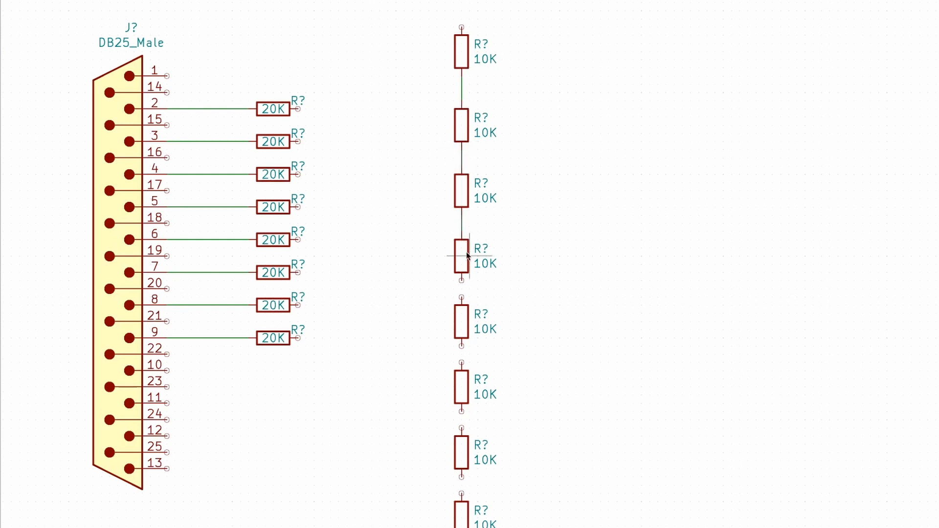
- Continue the series wiring from the fourth 10K resistor down to the ninth at the bottom of the column
click(461, 281)
click(461, 298)
click(461, 347)
click(461, 363)
click(461, 412)
click(462, 429)
click(461, 477)
click(461, 494)
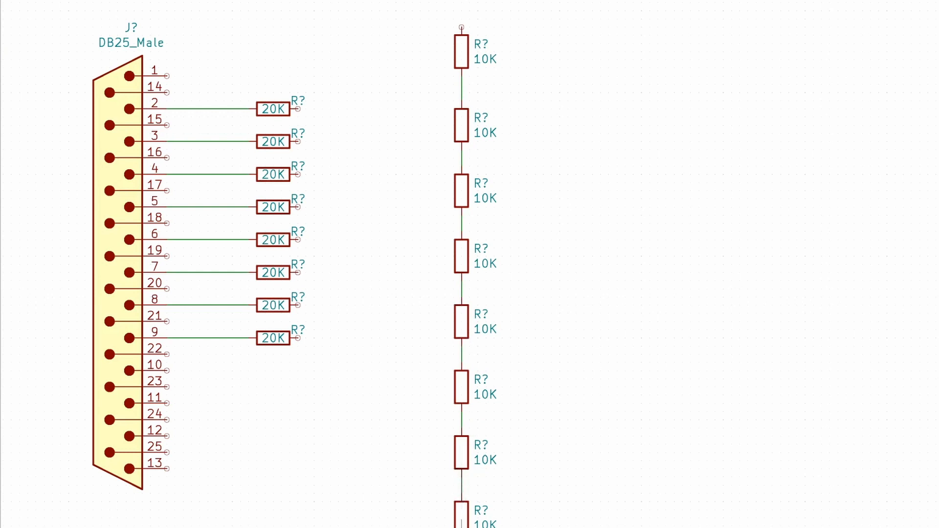
scroll(461, 494, down, 2)
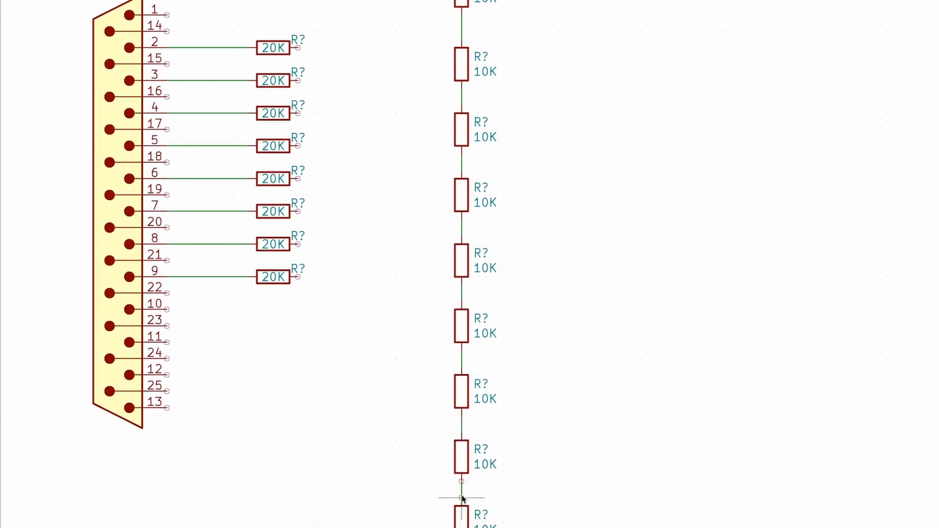
click(461, 497)
middle_drag(410, 245, 424, 403)
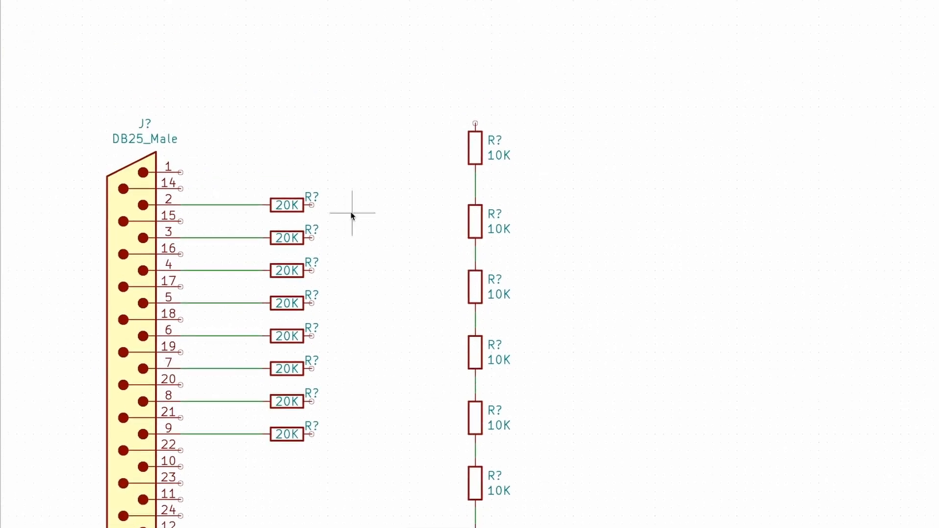
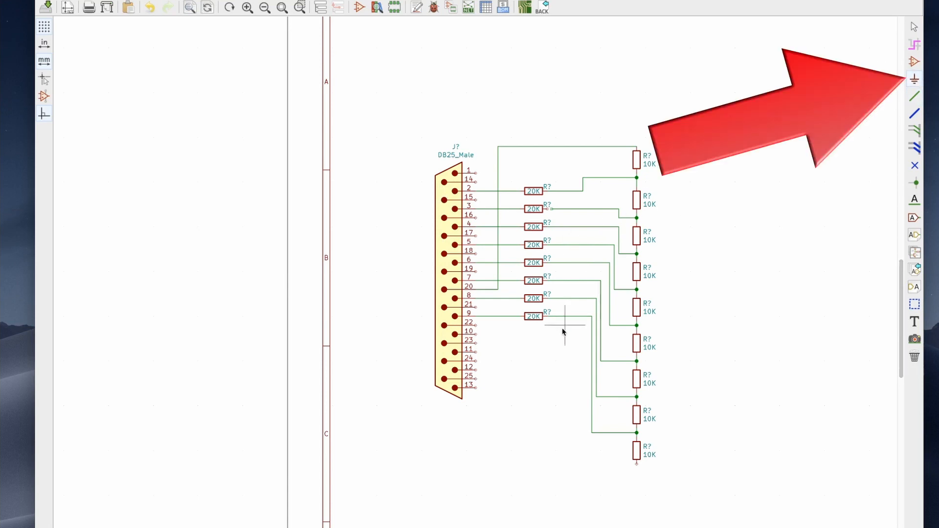
- Place a GND power symbol from the power library below the DB25 connector, in line with the vertical wire from pin 20
click(490, 511)
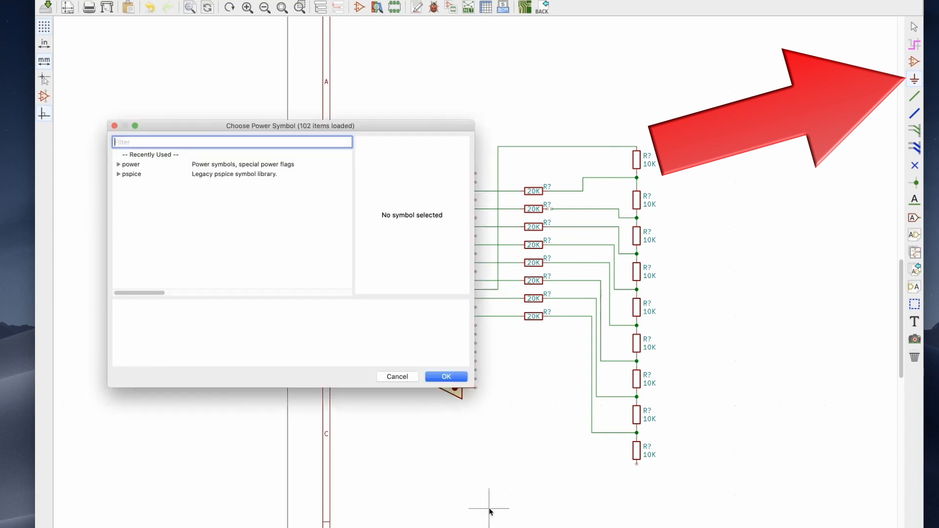
click(119, 166)
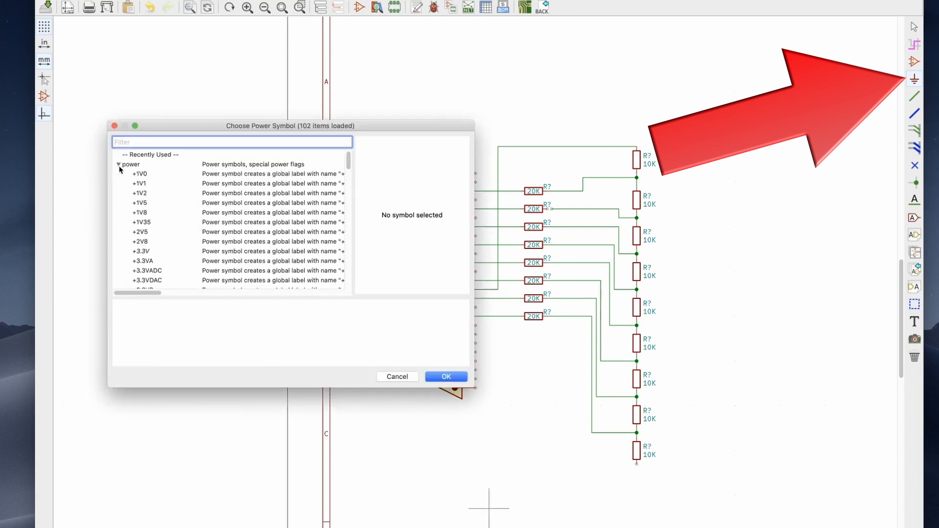
scroll(146, 220, down, 10)
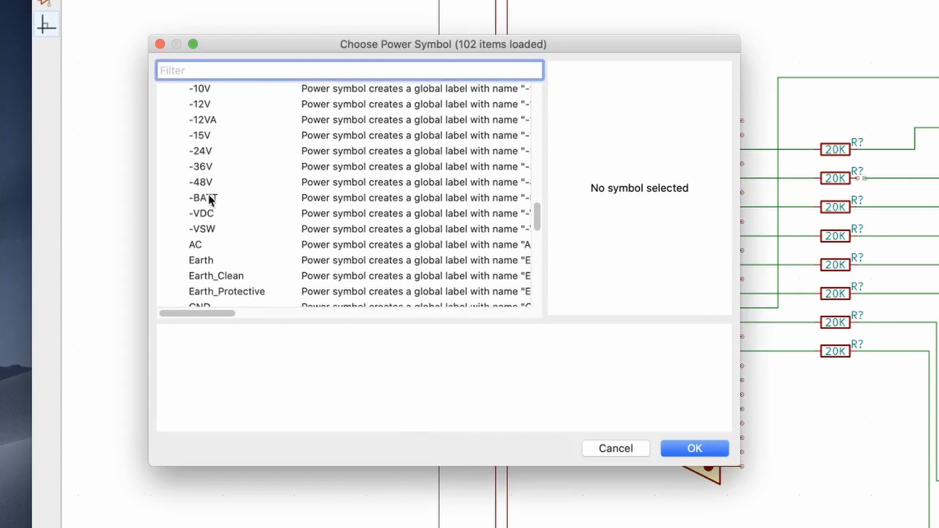
scroll(210, 199, down, 3)
click(204, 231)
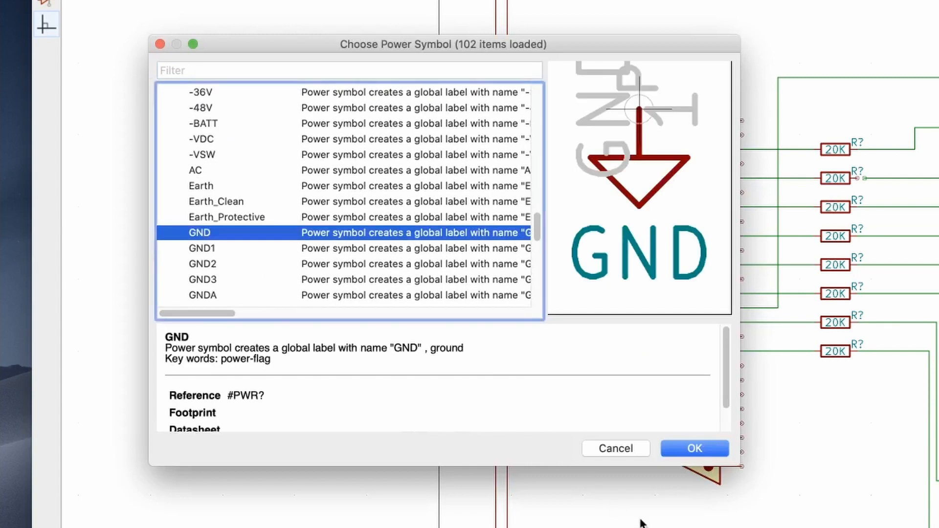
click(696, 448)
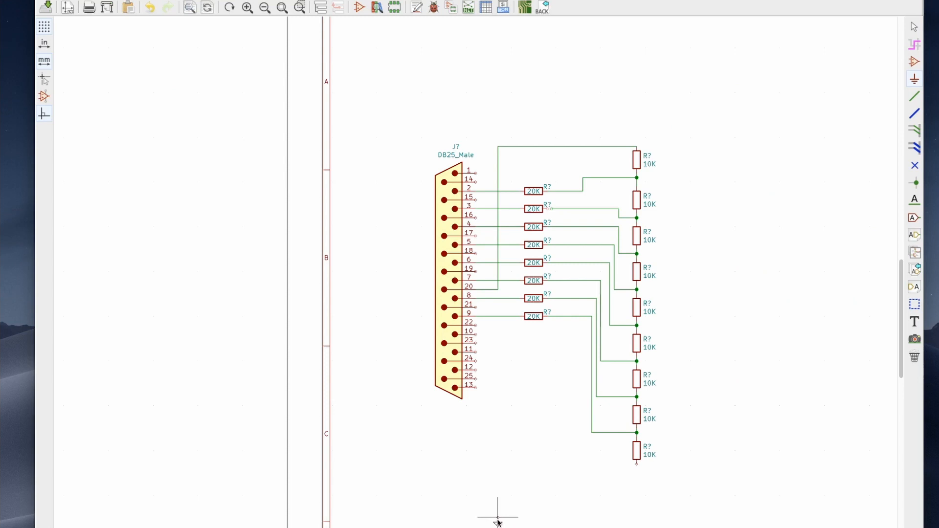
click(498, 522)
- Wire the corner of the pin 20 wire straight down to the GND symbol
click(916, 98)
click(499, 290)
click(498, 520)
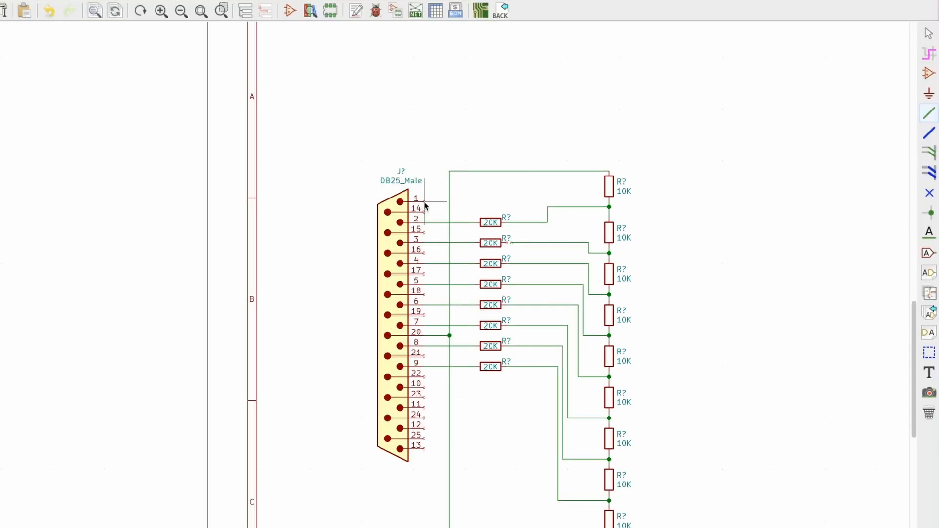
- Place a VCC power symbol just above the DB25 connector, near pin 1
click(929, 93)
click(485, 98)
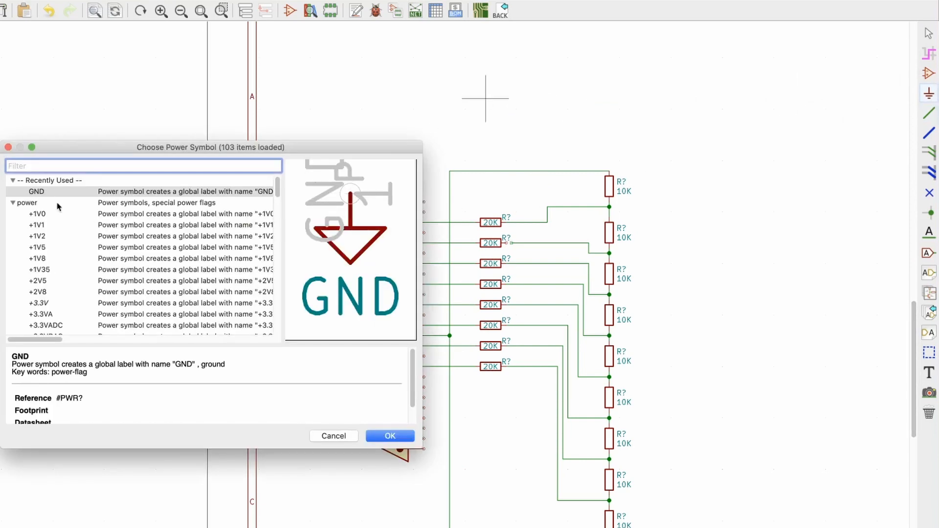
text(vcc)
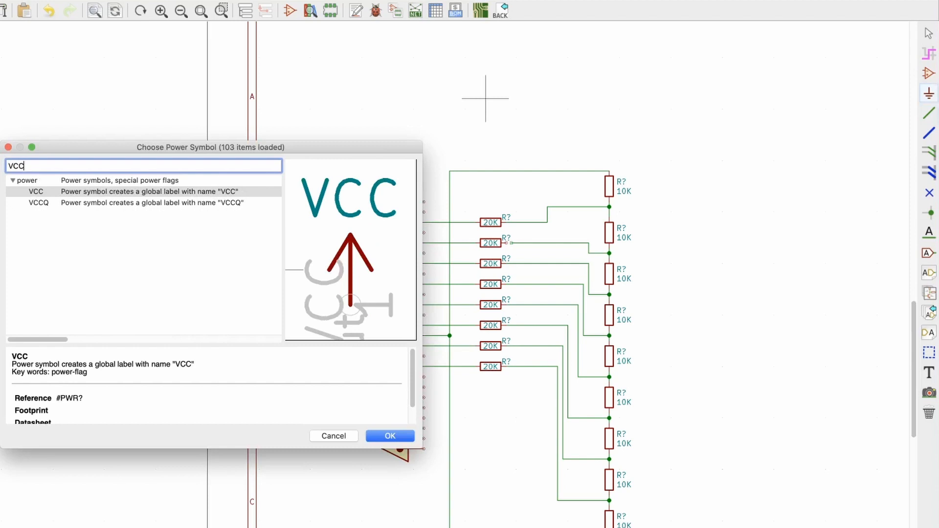
double_click(110, 196)
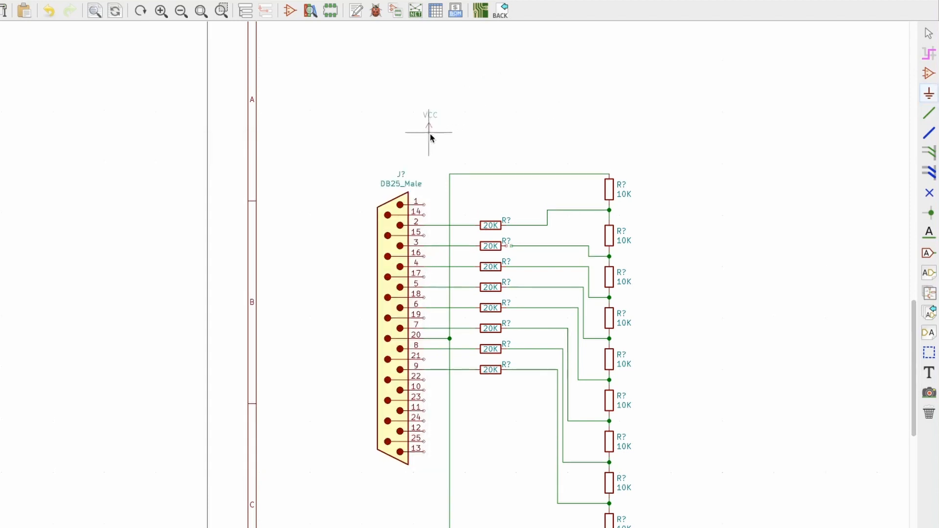
click(429, 148)
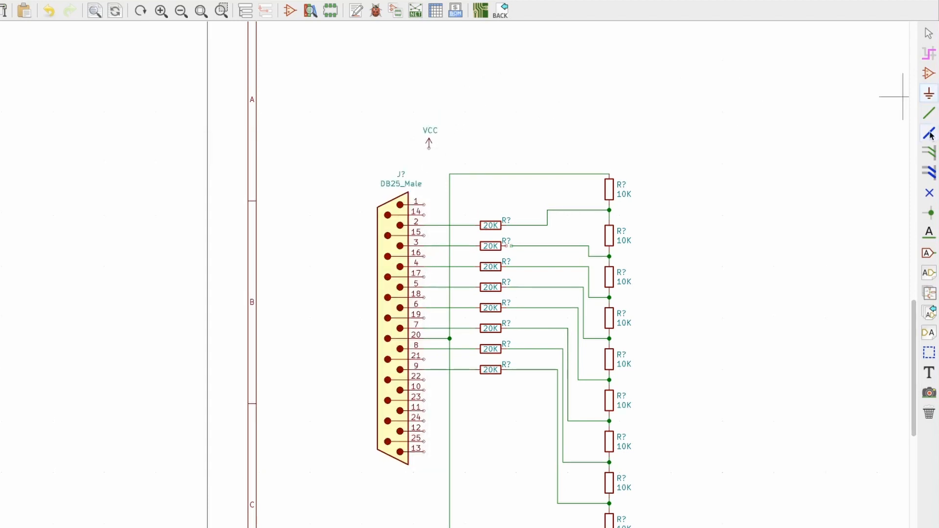
- Wire pin 1 of the DB25 connector up to the VCC symbol
click(929, 113)
click(424, 205)
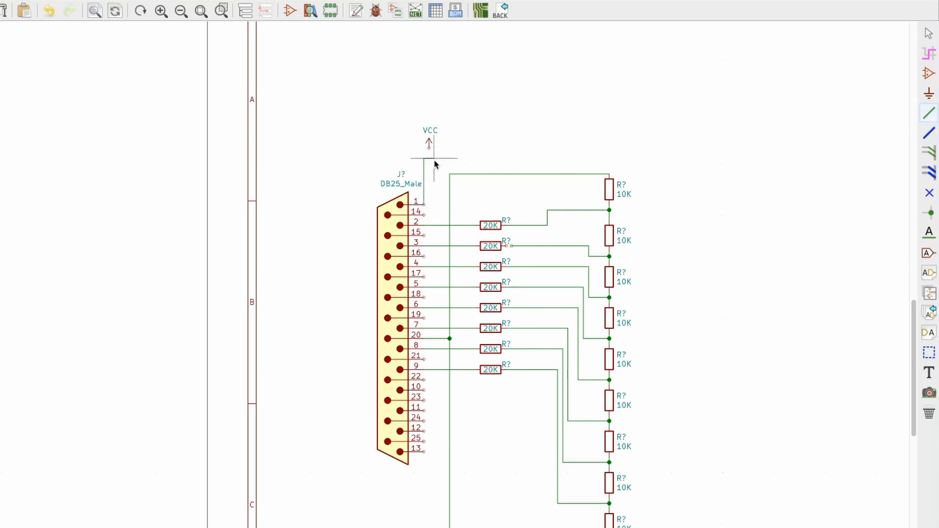
click(429, 147)
- Place a PWR_FLAG power symbol above the DB25 connector, beside the VCC symbol
click(929, 95)
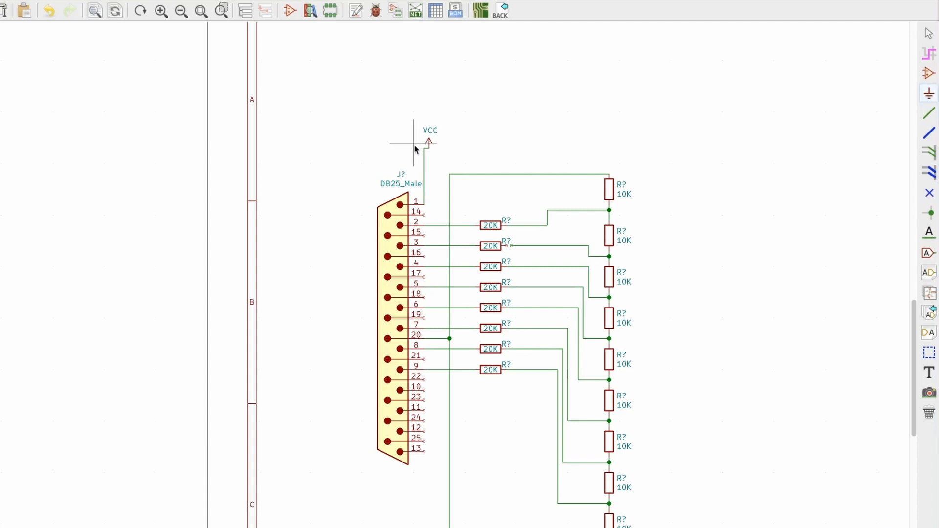
click(399, 143)
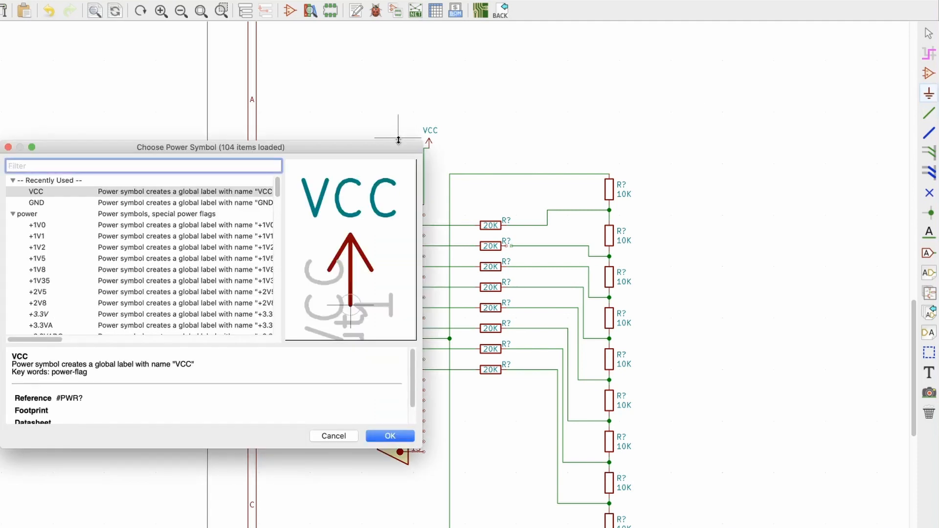
text(PWR_)
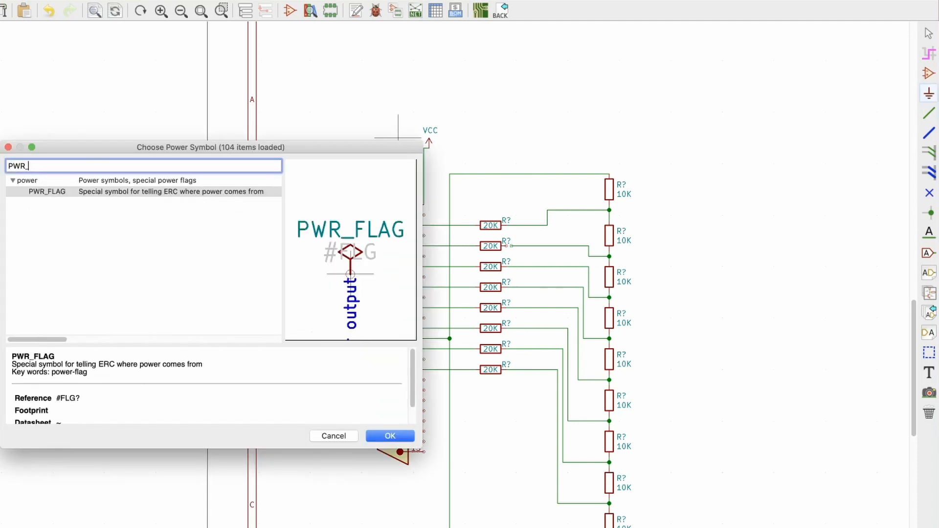
click(175, 193)
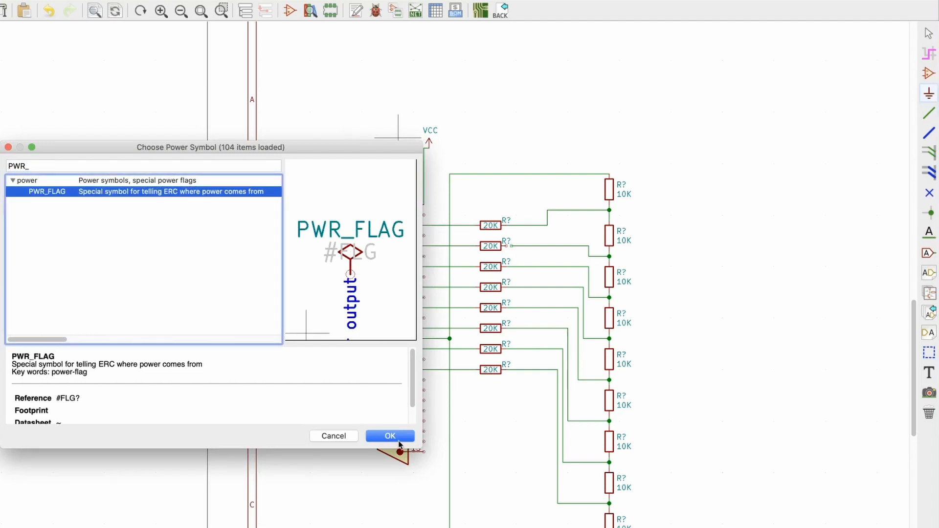
click(390, 436)
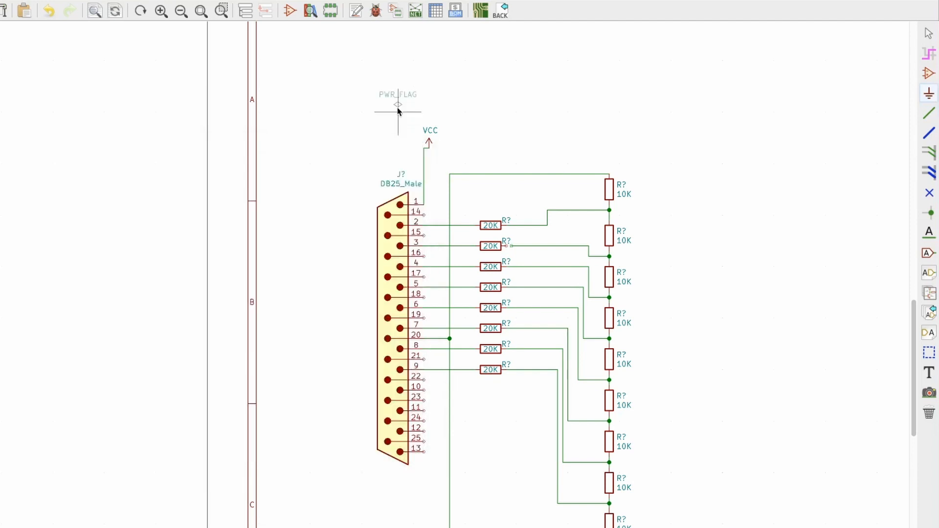
scroll(388, 336, up, 10)
scroll(384, 372, down, 5)
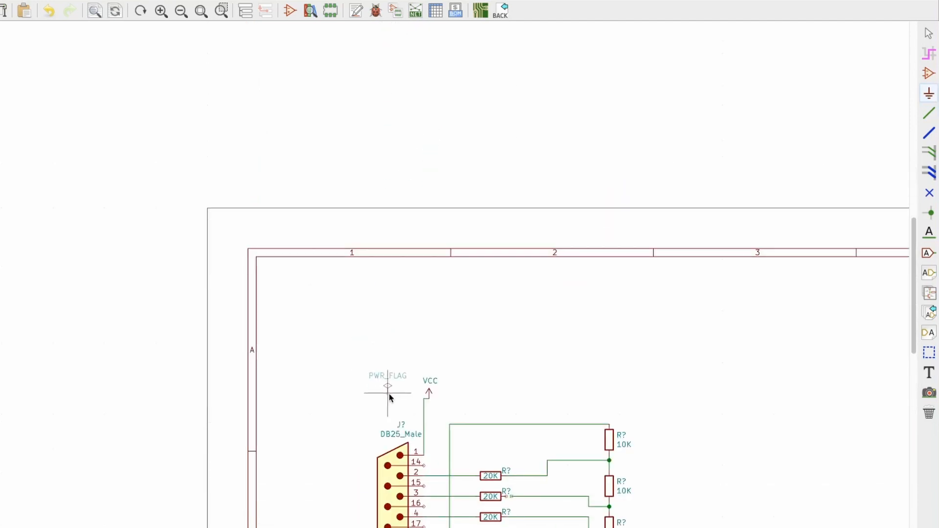
click(388, 394)
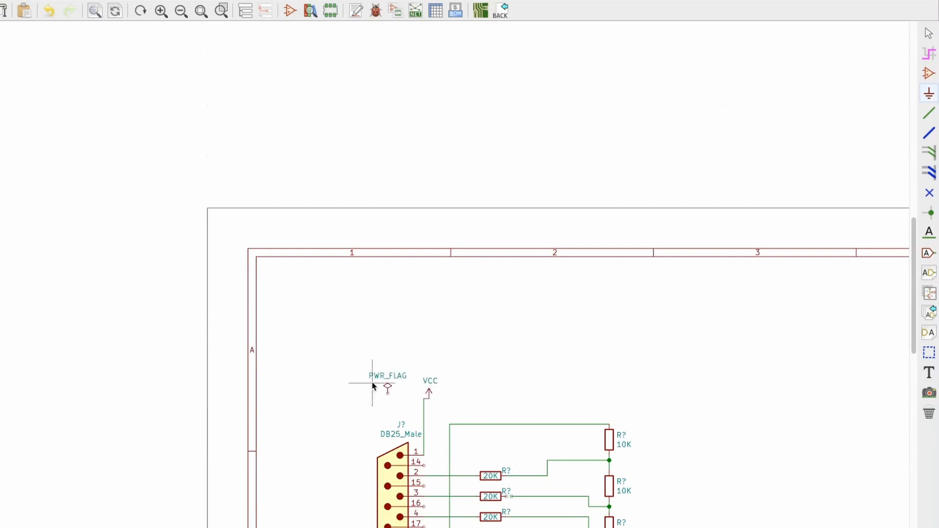
- Wire the PWR_FLAG symbol to the vertical wire between pin 1 and VCC
click(929, 115)
click(388, 399)
middle_drag(423, 420, 394, 192)
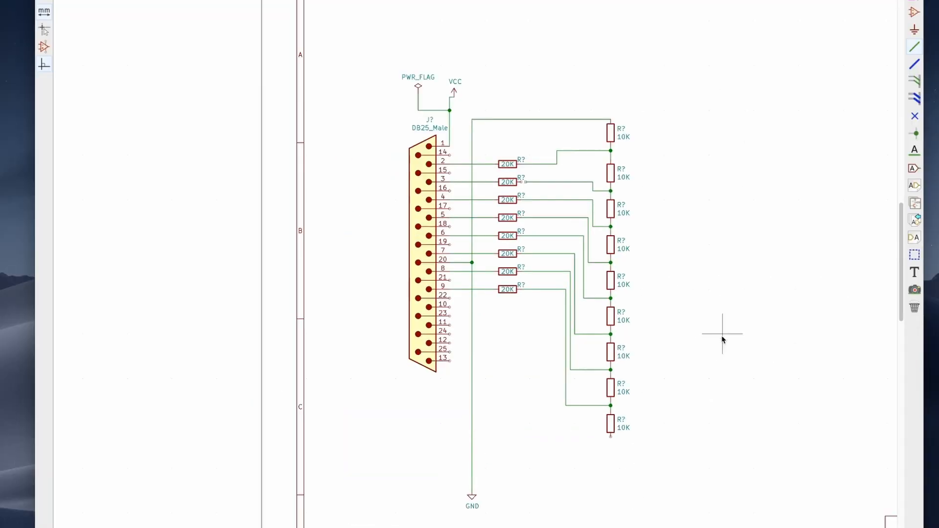
- Place a second PWR_FLAG symbol, rotated upside down, just to the right of the GND symbol
click(915, 29)
click(500, 497)
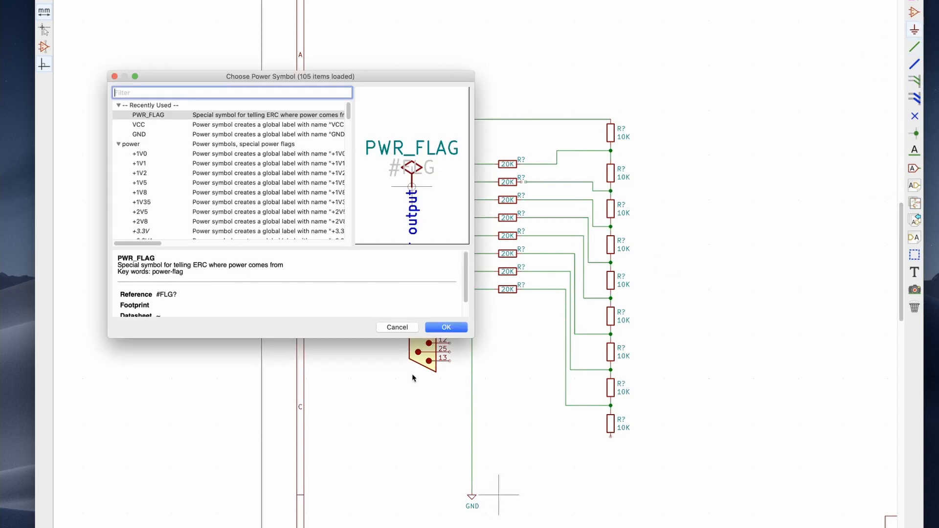
double_click(140, 118)
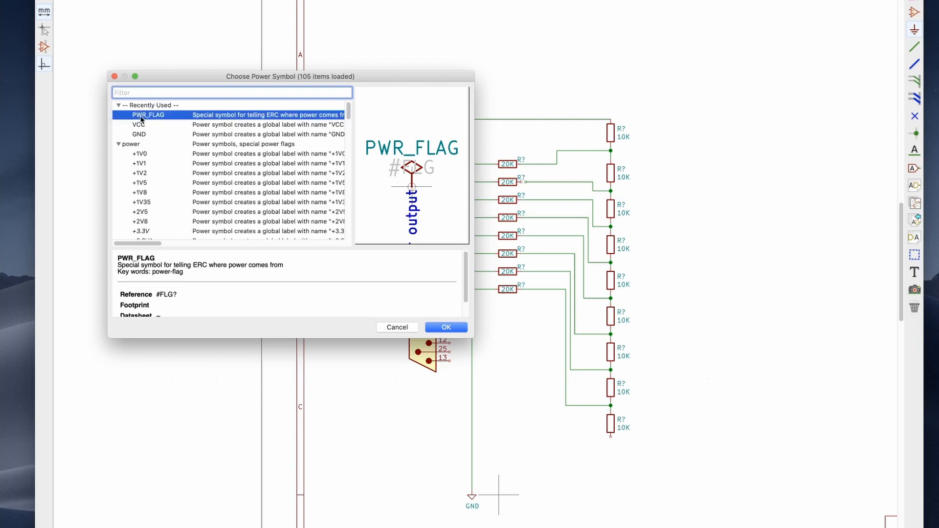
scroll(641, 507, down, 10)
scroll(520, 237, up, 5)
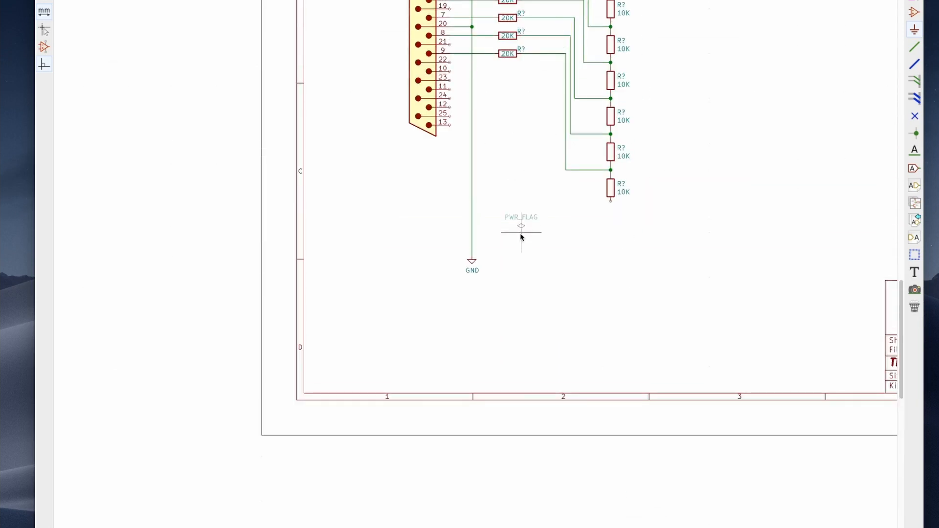
key(r)
key(r)
click(513, 256)
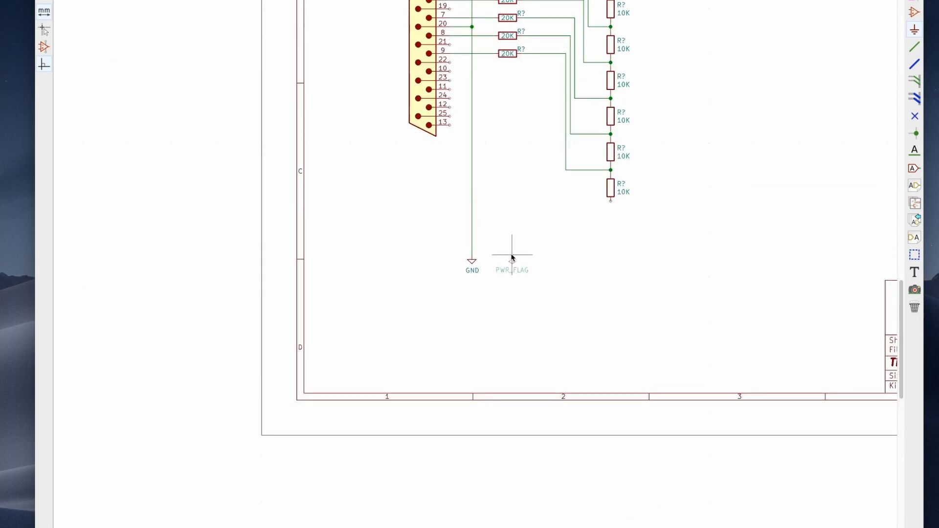
- Wire the lower PWR_FLAG symbol to the vertical ground wire just above the GND symbol
click(913, 45)
click(512, 255)
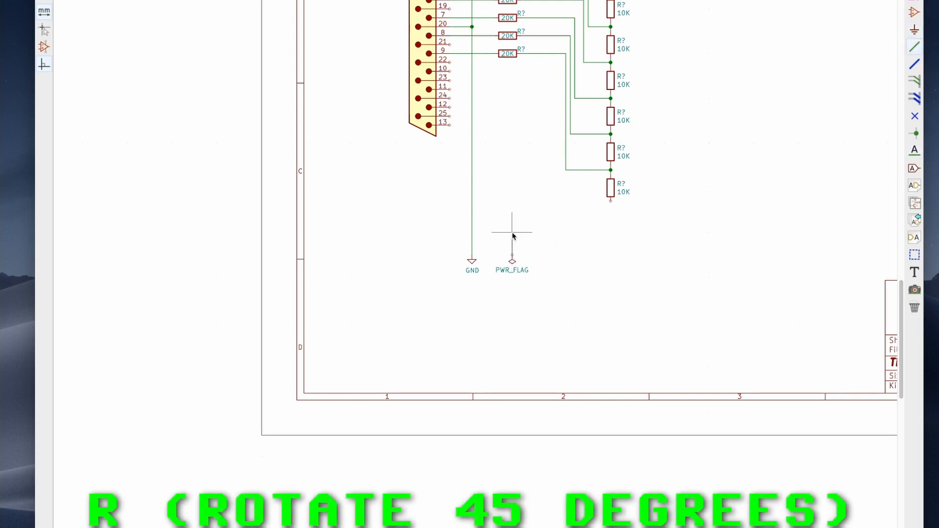
scroll(544, 228, down, 1)
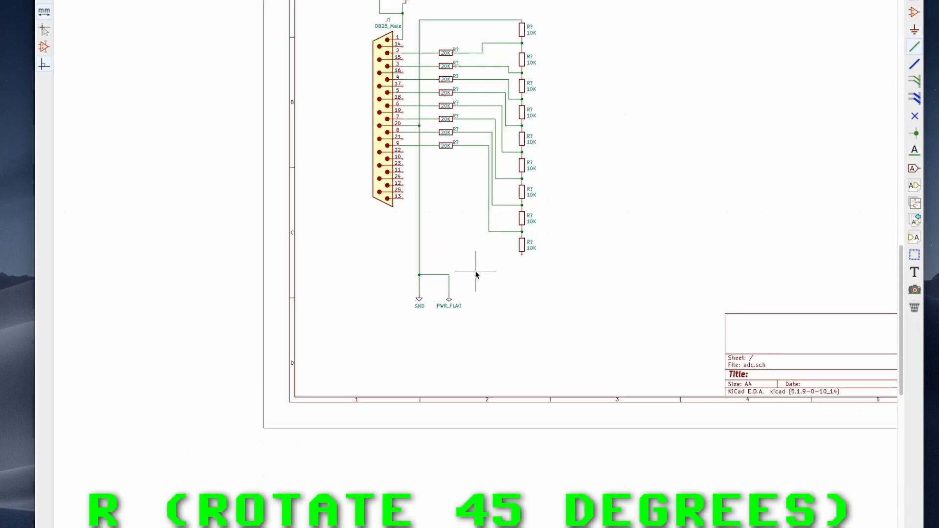
middle_drag(476, 275, 488, 330)
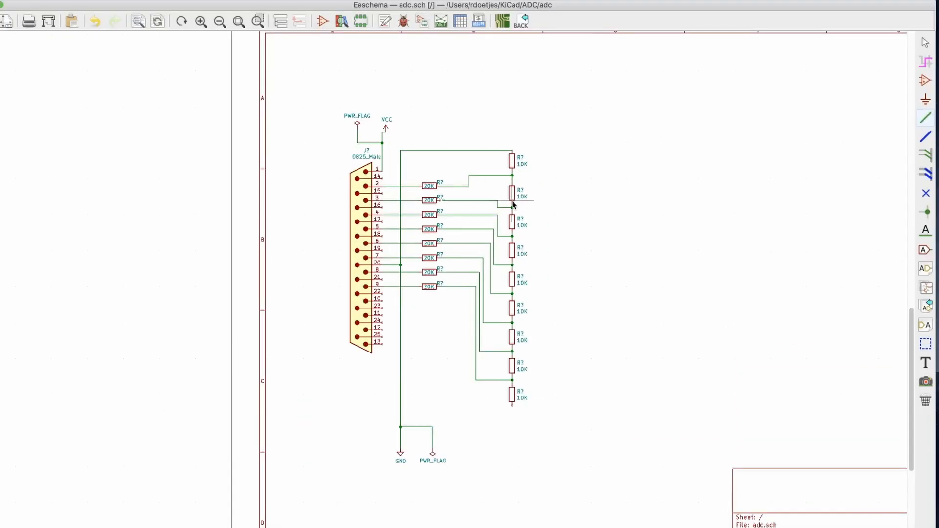
- Place a CP polarized capacitor to the right of the lowest 10K resistor, rotated horizontal with its plus side facing away from the resistors
scroll(627, 215, up, 1)
scroll(449, 363, down, 2)
middle_drag(449, 362, 528, 294)
scroll(488, 377, up, 1)
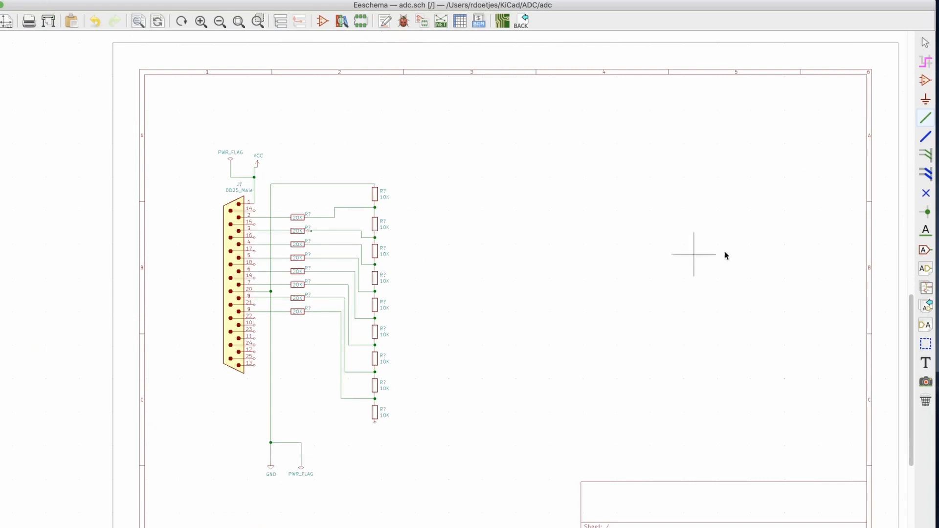
click(929, 83)
click(430, 430)
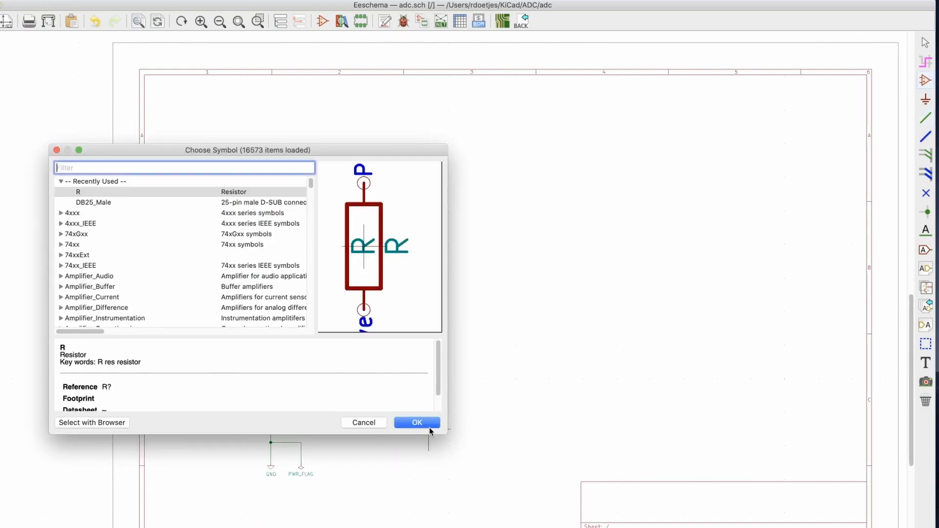
text(CP)
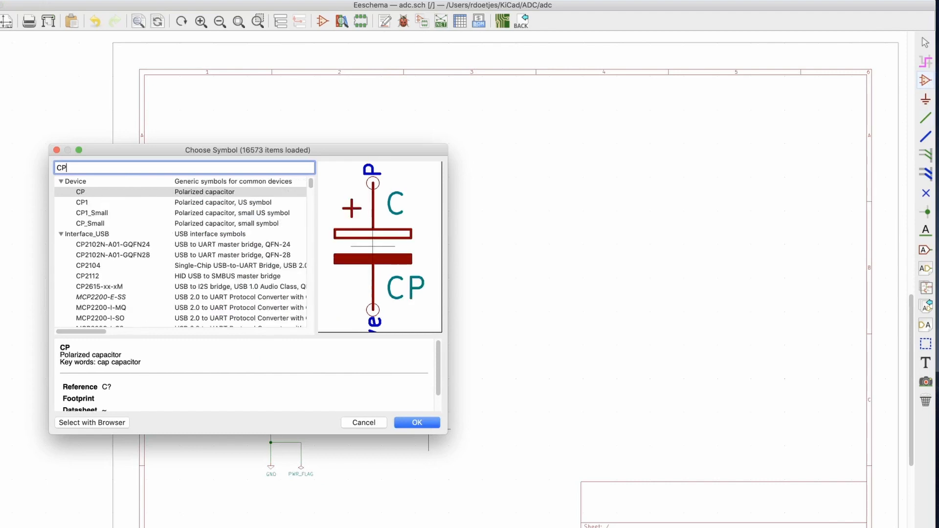
click(417, 423)
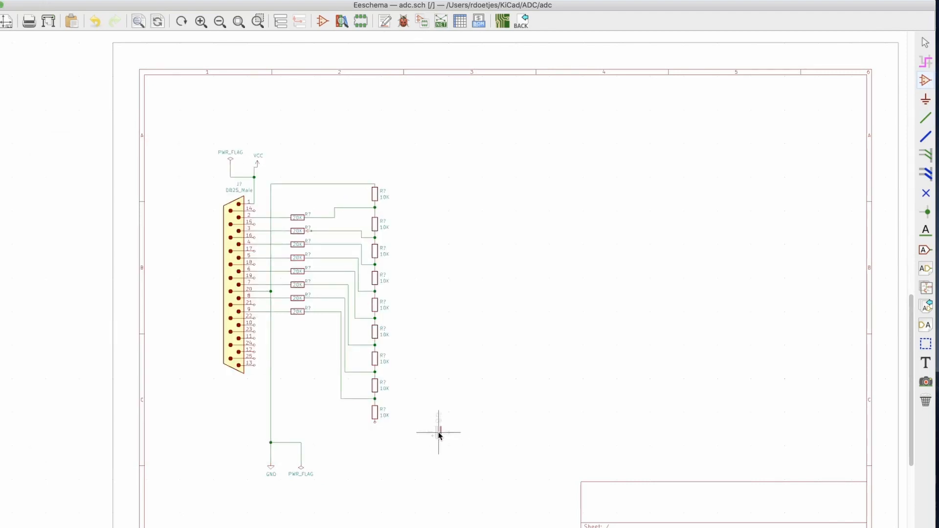
scroll(439, 434, up, 5)
key(r)
key(r)
key(r)
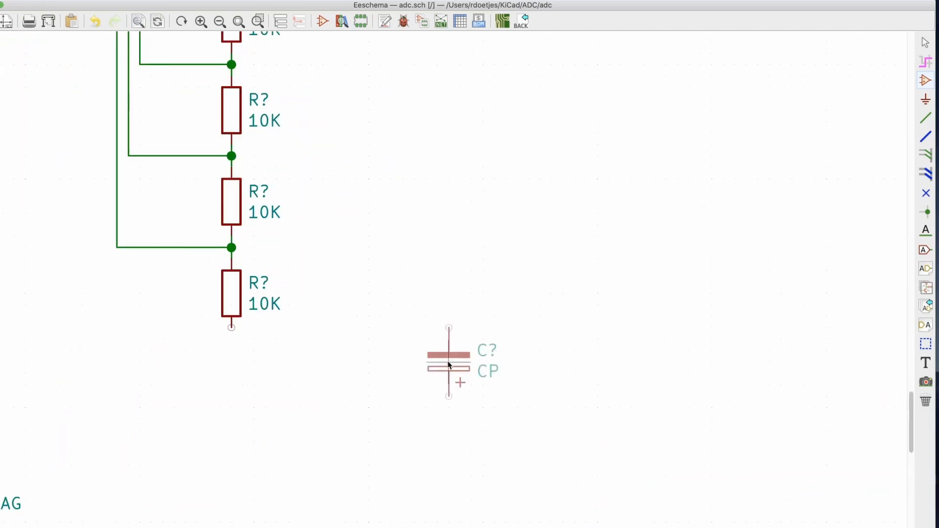
key(r)
key(r)
key(r)
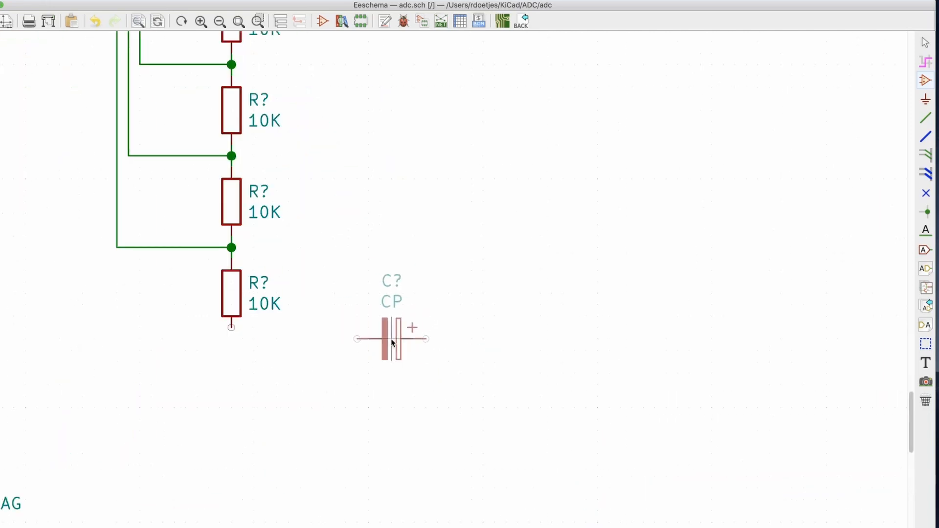
click(397, 345)
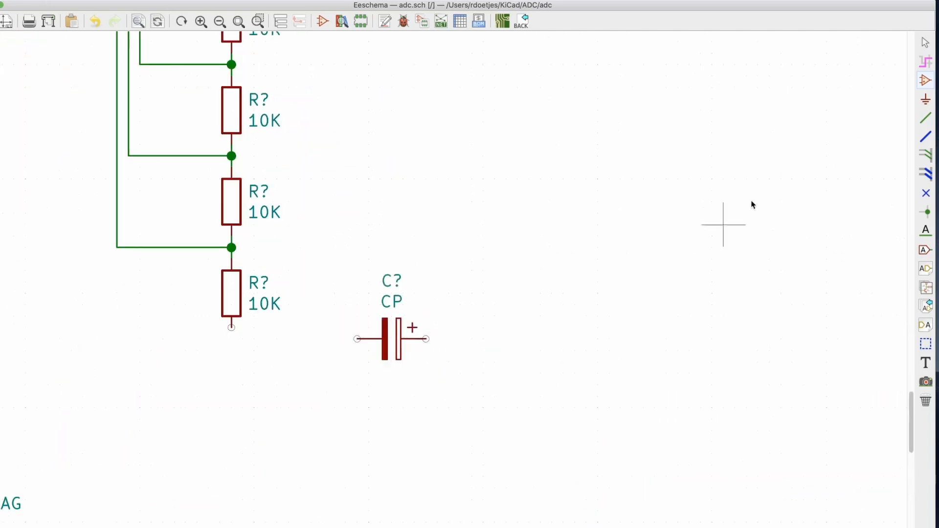
- Wire the lower end of the bottom 10K resistor to the near pin of the CP capacitor
click(926, 118)
click(231, 327)
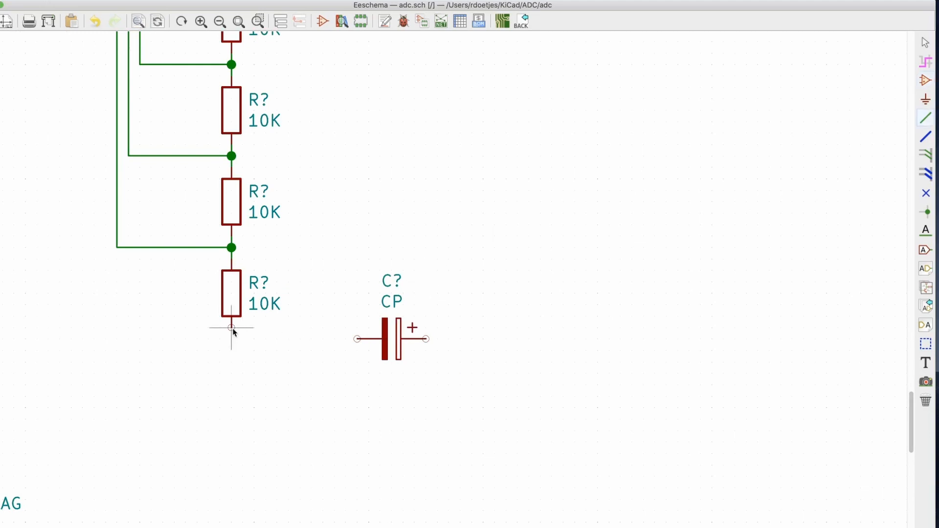
click(358, 339)
- Place an AudioJack3 symbol right of the CP capacitor, mirrored both ways so its pins face the capacitor with T uppermost
scroll(446, 345, down, 3)
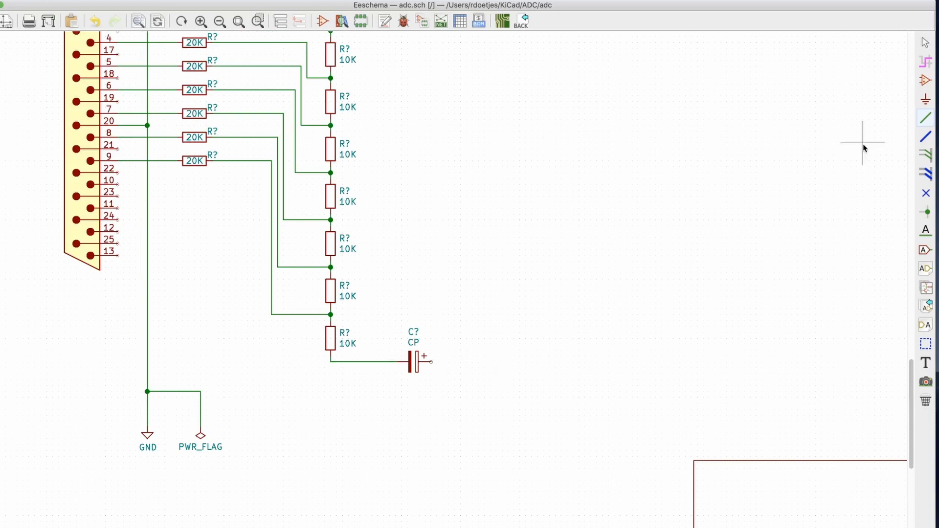
click(926, 80)
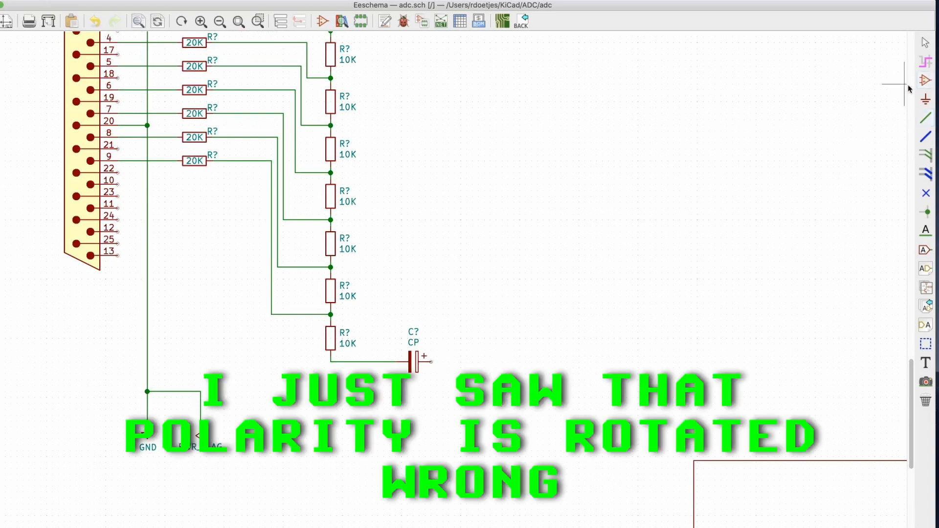
click(468, 367)
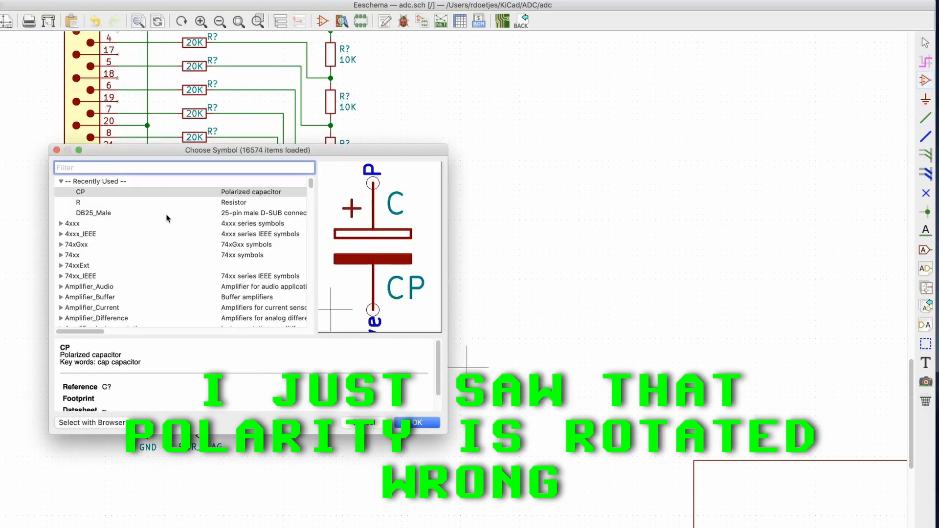
text(jack)
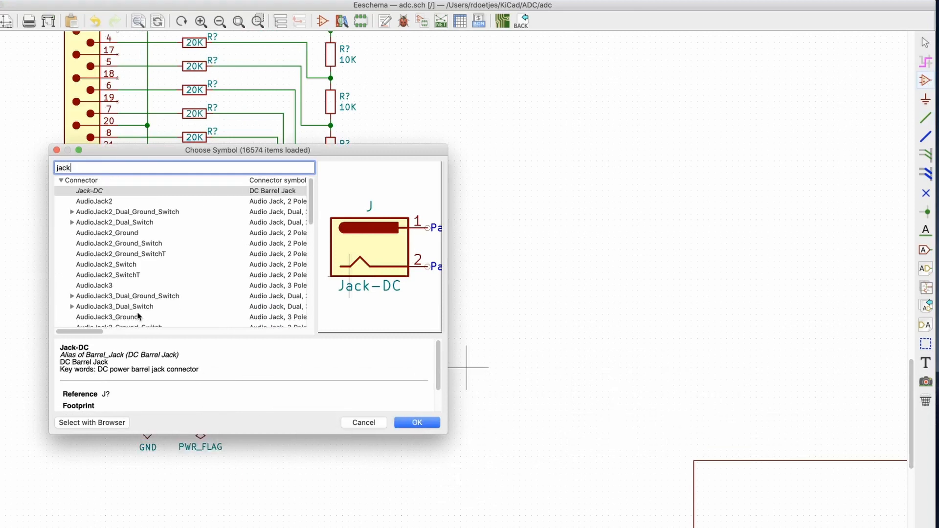
scroll(132, 308, down, 3)
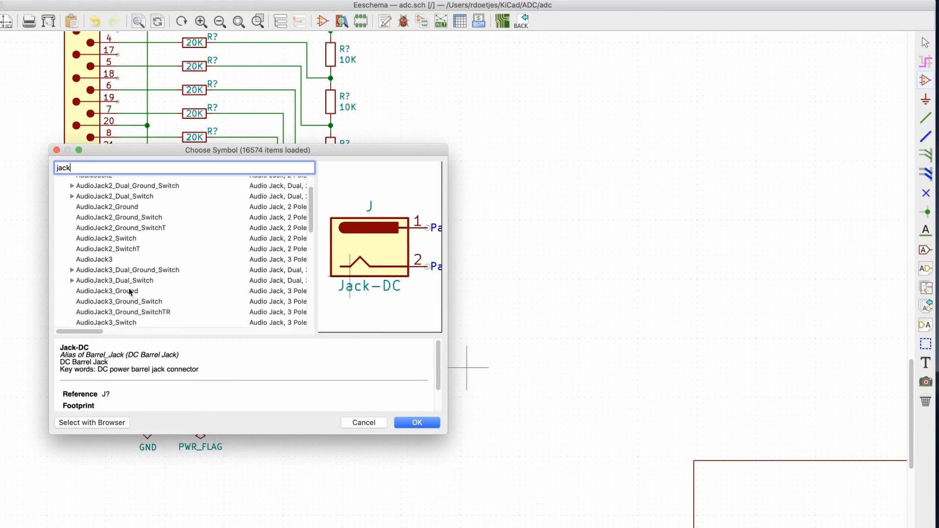
click(107, 260)
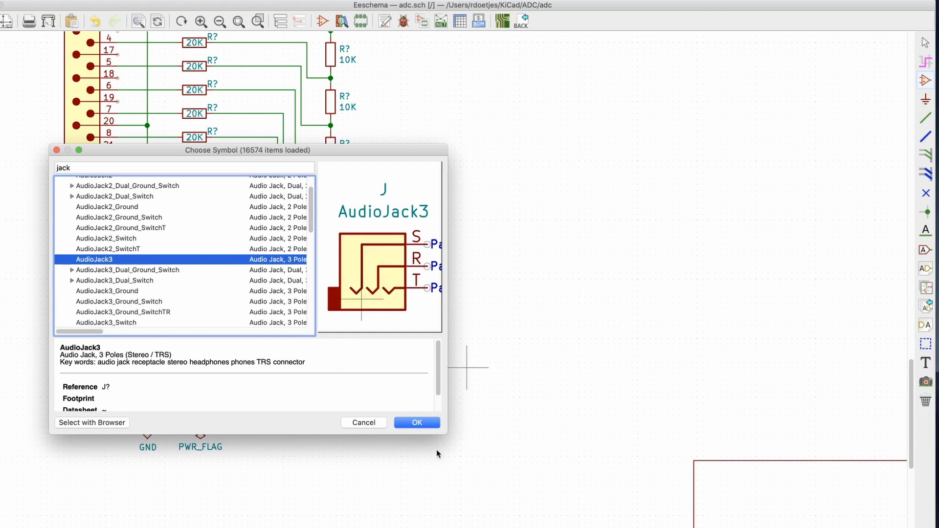
click(417, 423)
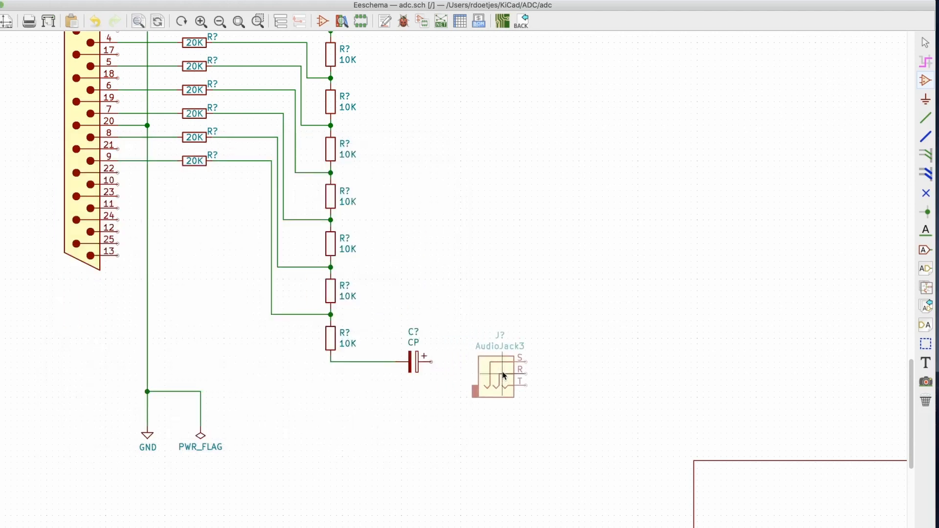
key(y)
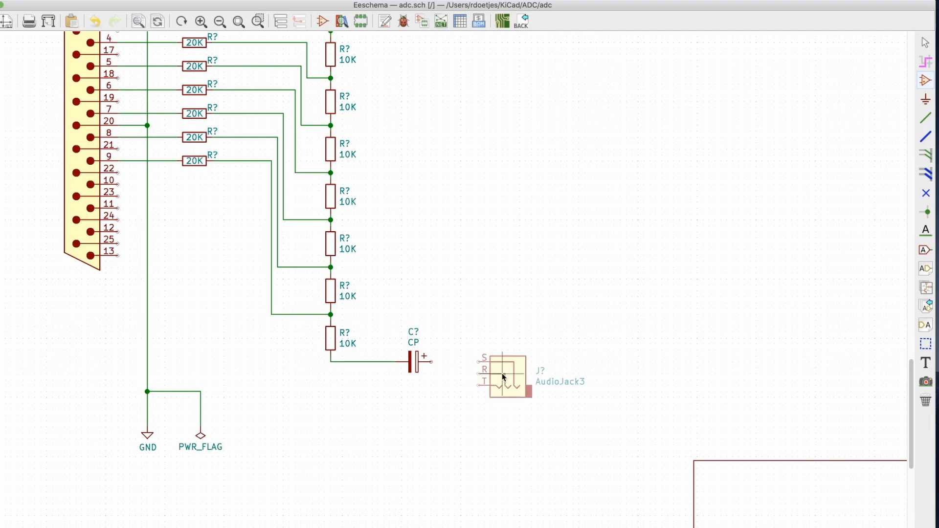
key(x)
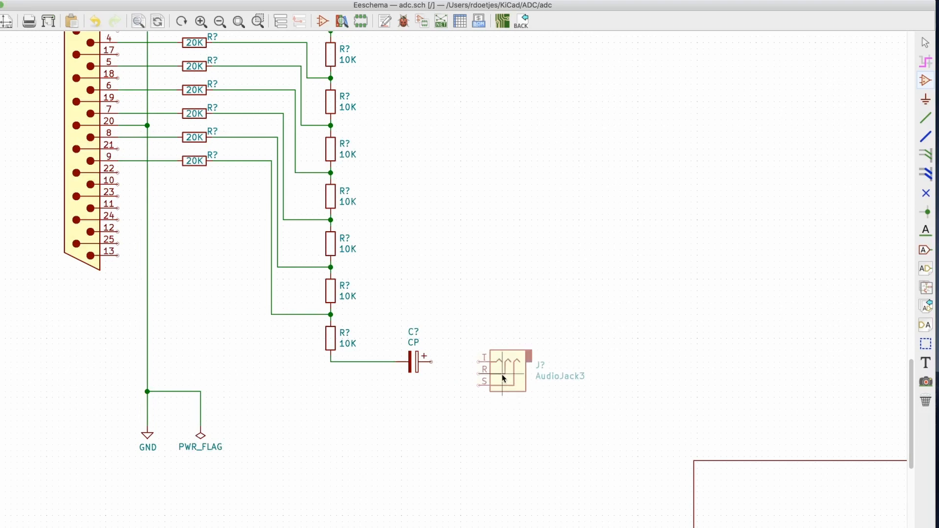
click(503, 378)
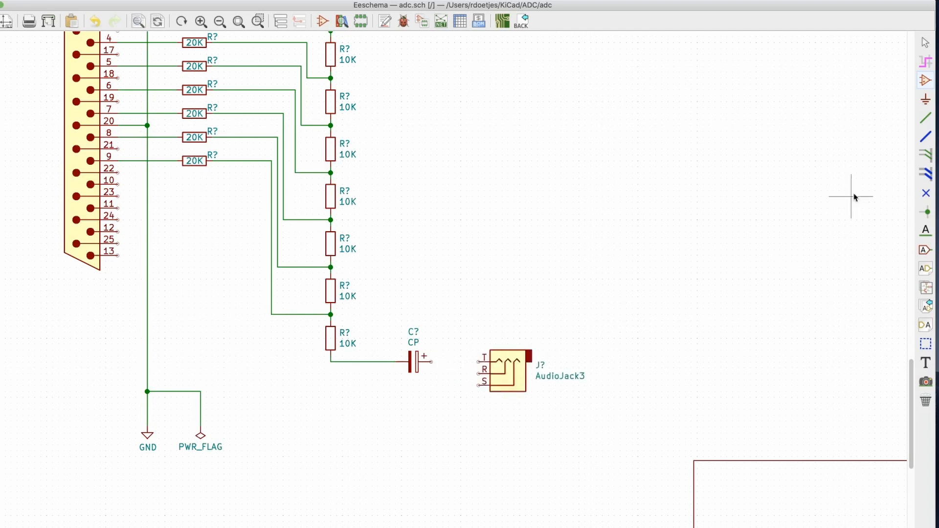
- Wire the capacitor's plus pin to both the T and R pins of the audio jack
click(922, 118)
click(431, 362)
click(479, 374)
click(450, 362)
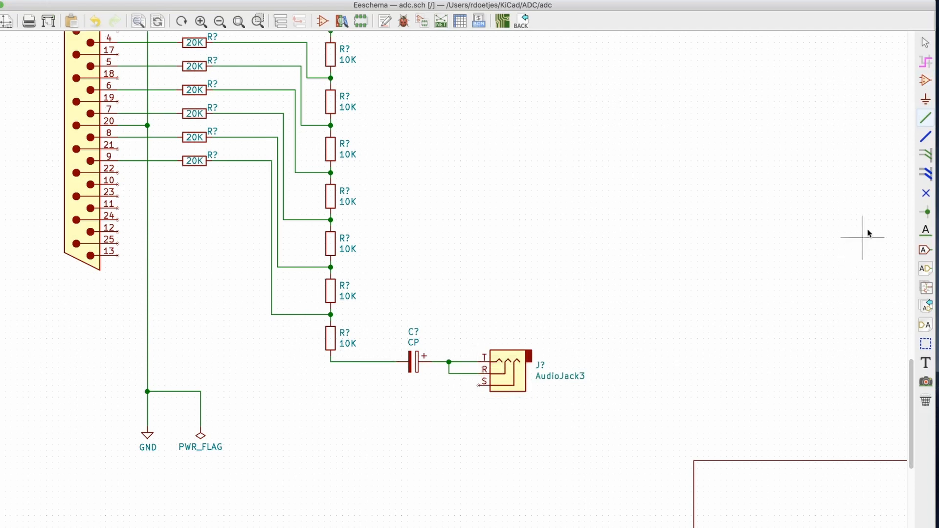
- Place a GND power symbol directly below the audio jack's S pin
key(p)
click(472, 416)
double_click(84, 213)
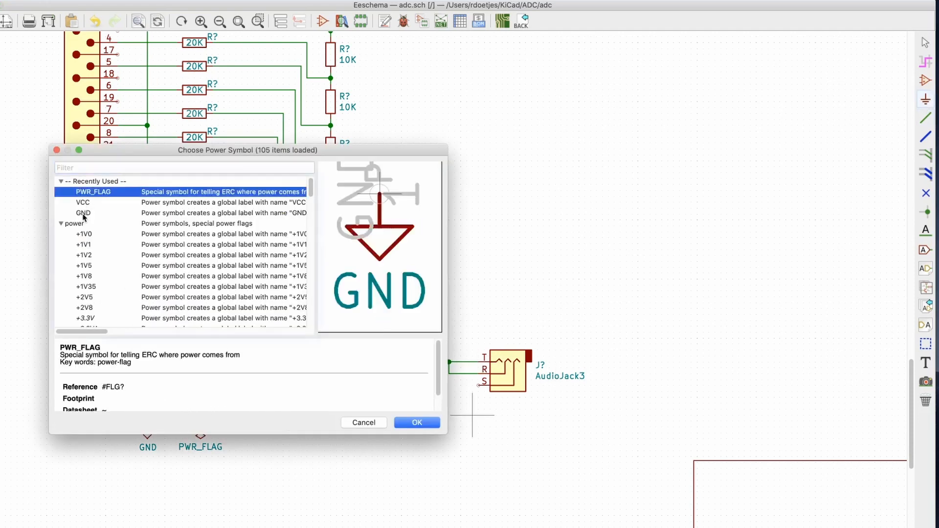
scroll(196, 372, down, 2)
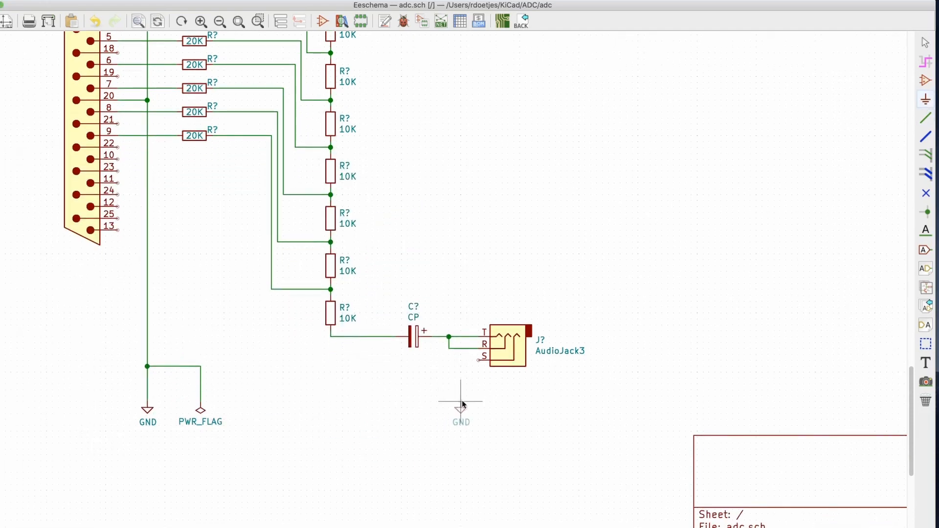
click(479, 390)
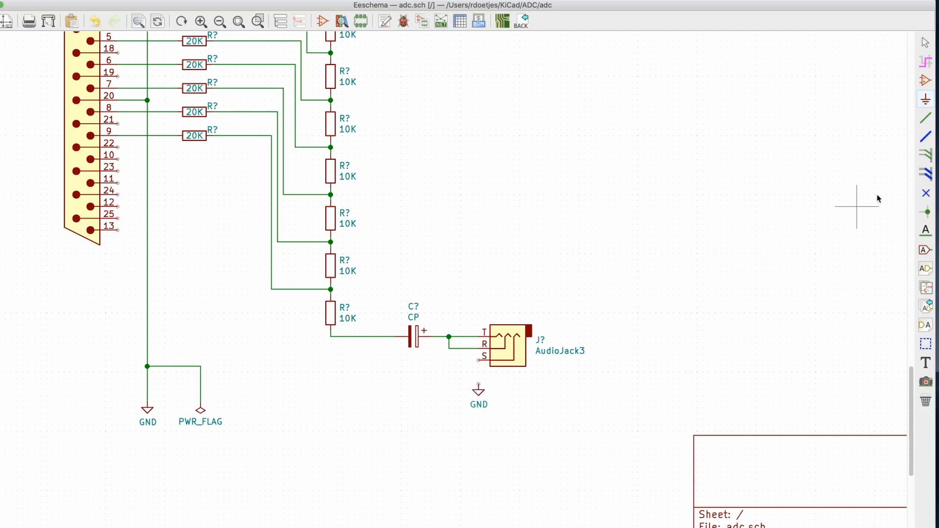
- Wire the audio jack's S pin straight down to the GND symbol below it
click(925, 117)
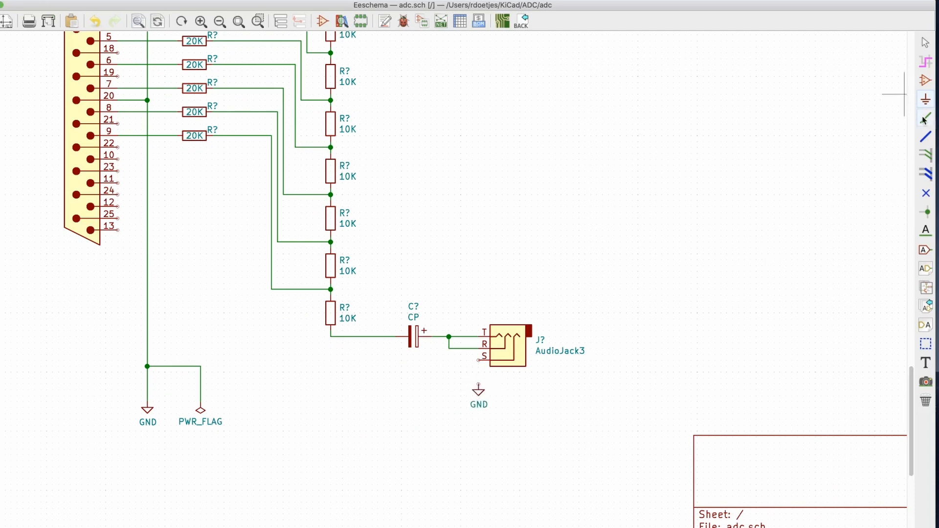
click(478, 361)
click(479, 385)
scroll(402, 396, down, 1)
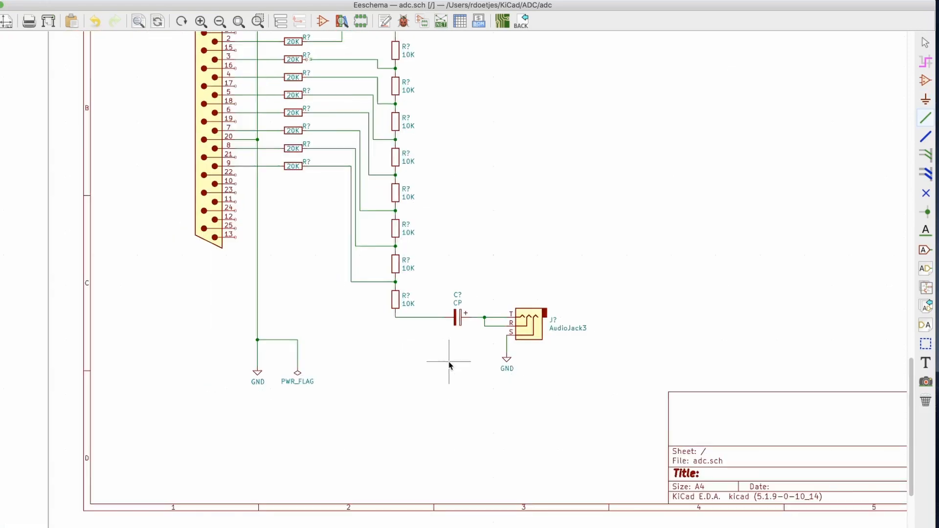
- Wire DB25 connector pins 21, 22, 23, 24 and 25 to the vertical ground wire
middle_drag(449, 365, 422, 527)
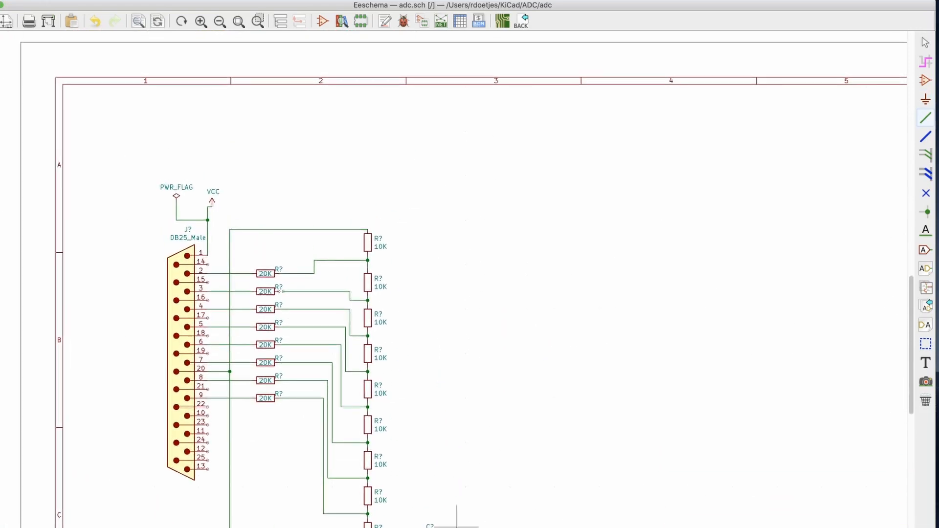
click(230, 390)
click(207, 408)
click(230, 407)
click(207, 425)
click(230, 425)
click(207, 443)
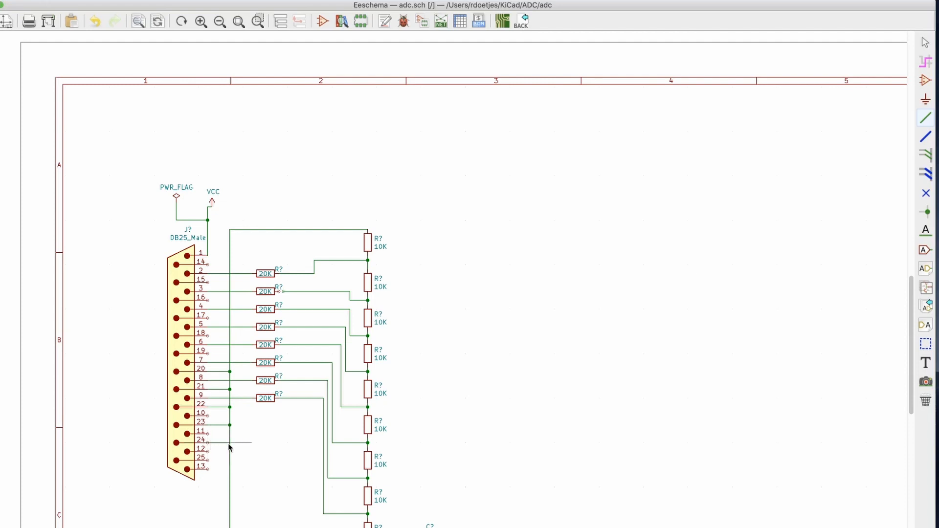
click(229, 443)
click(207, 457)
click(229, 460)
- Set the value of the polarized output capacitor to 0.1uF
scroll(309, 437, down, 5)
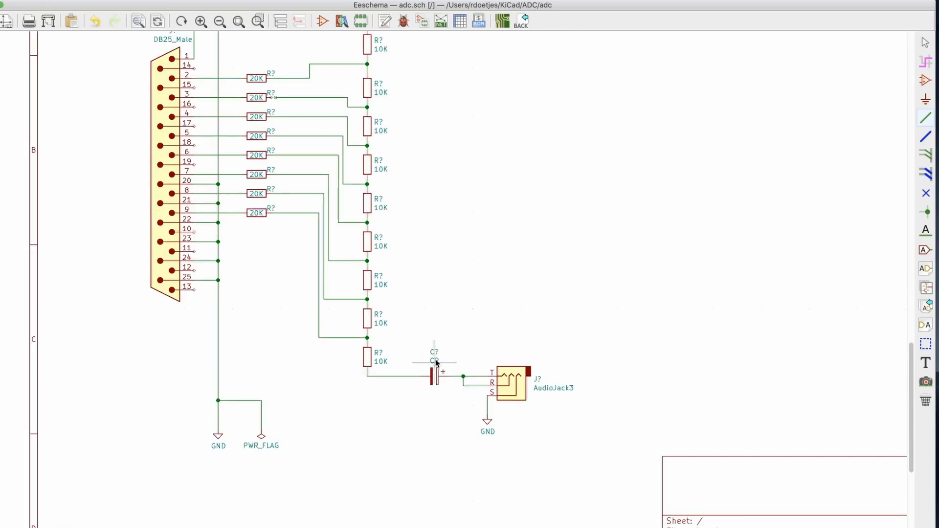
key(v)
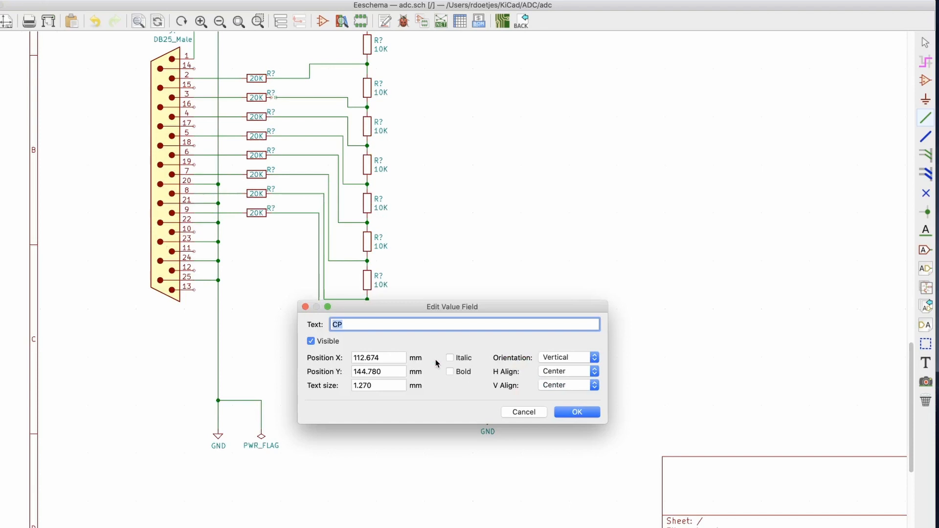
text(01)
text(.1uF)
key(Return)
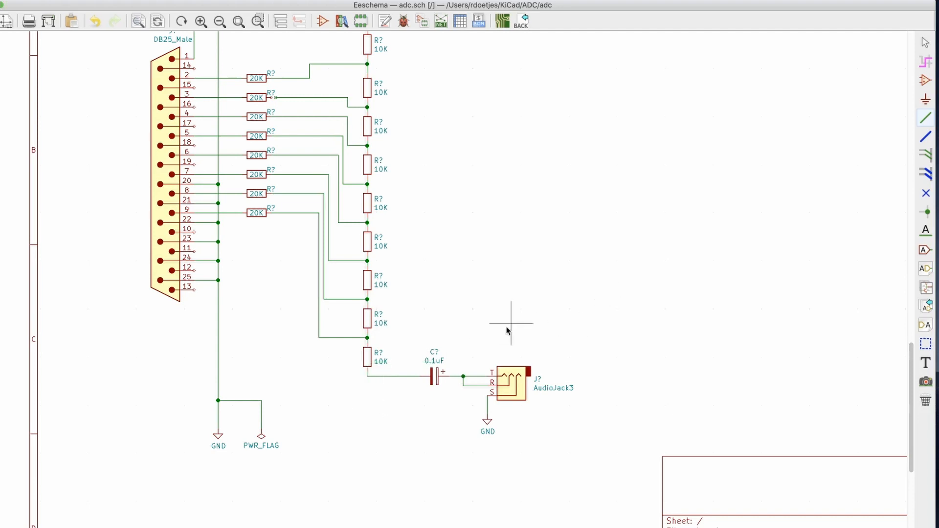
- Place an unpolarized C capacitor vertically under the lowest 10K resistor, with its upper pin on the output wire's corner
click(925, 81)
click(369, 397)
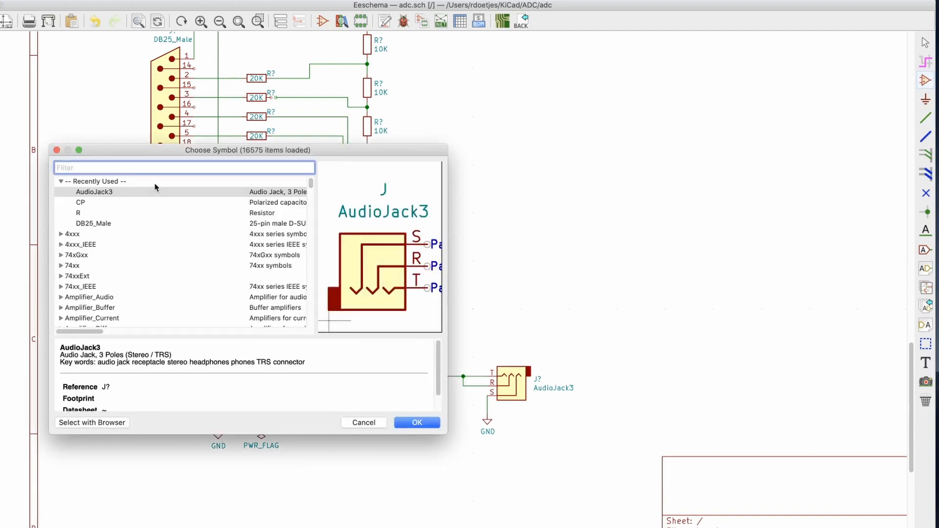
text(C)
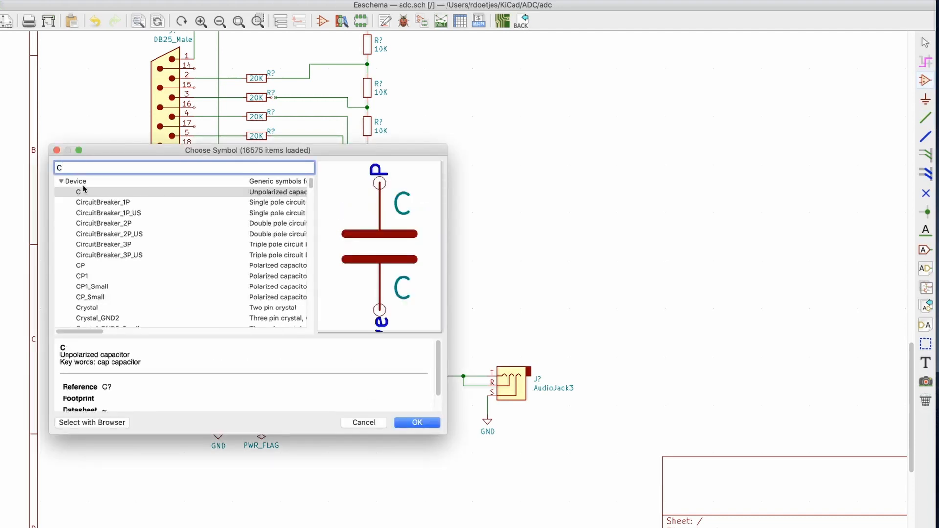
key(Return)
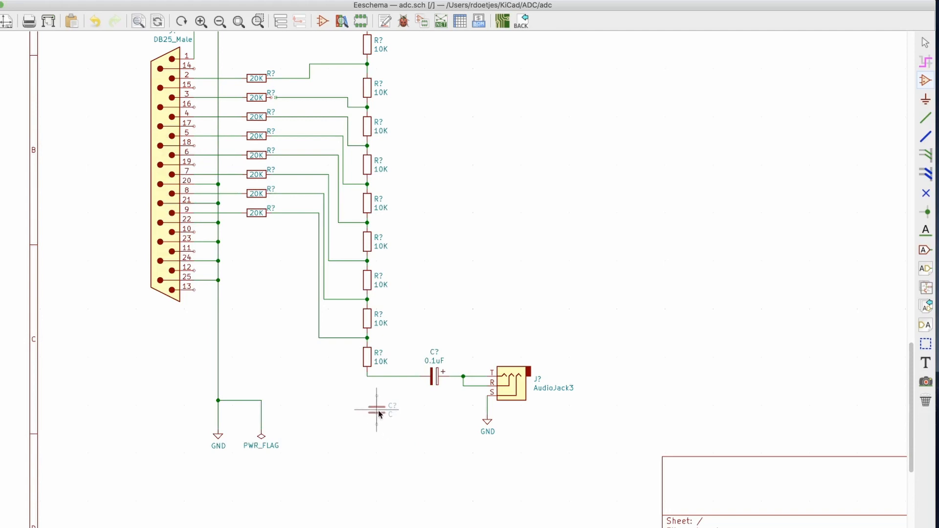
click(368, 392)
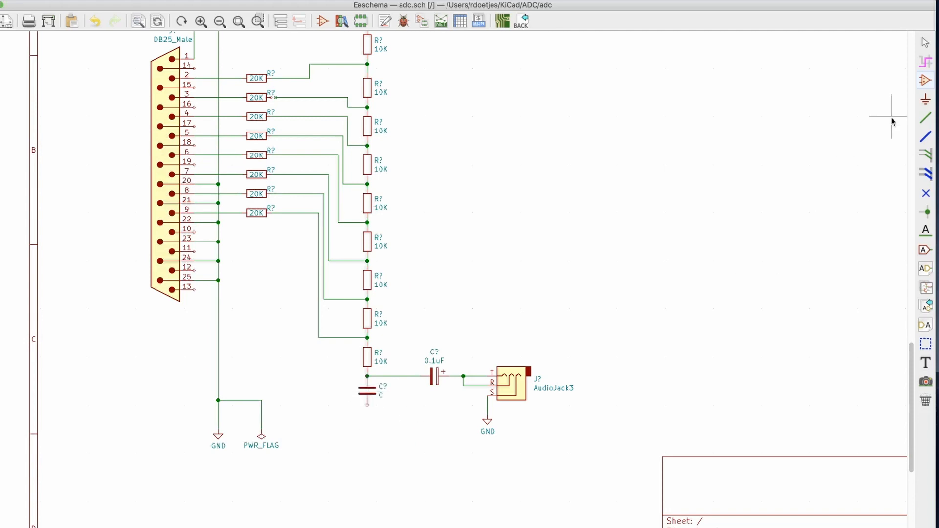
- Attach a GND power symbol to the lower pin of the unpolarized capacitor
click(920, 98)
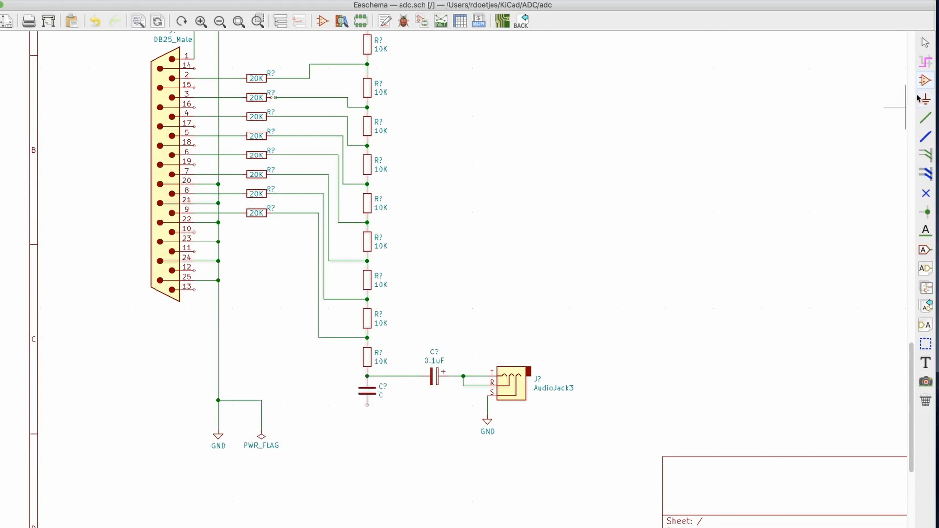
click(368, 407)
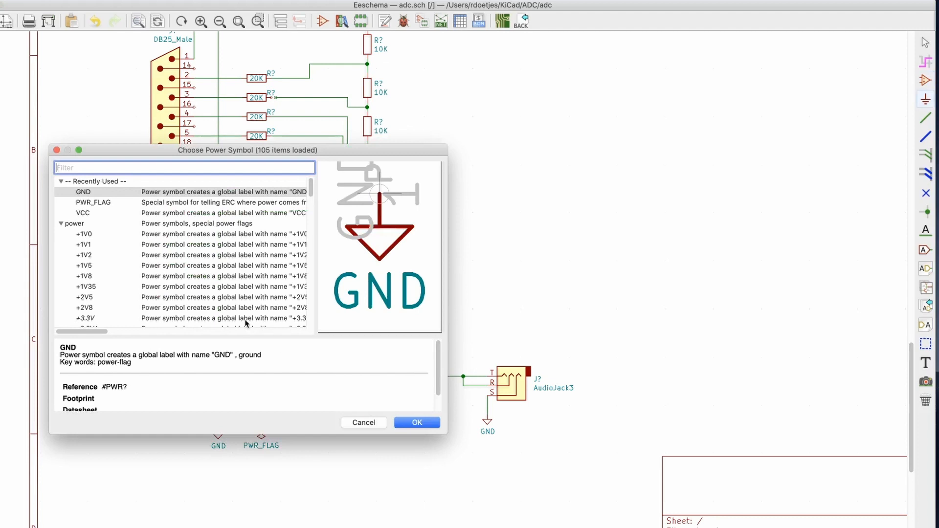
double_click(117, 192)
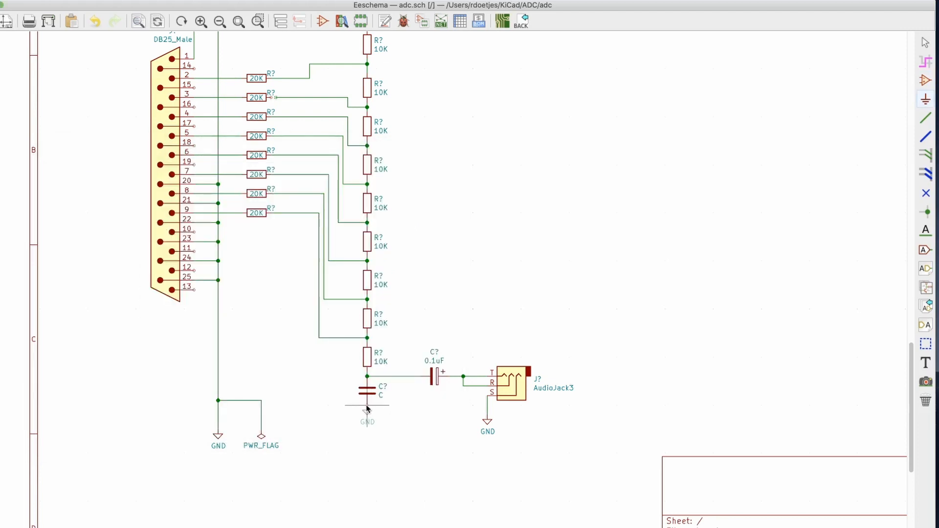
click(367, 408)
- Set the value of the unpolarized capacitor under the resistor ladder to 0.01uF
key(v)
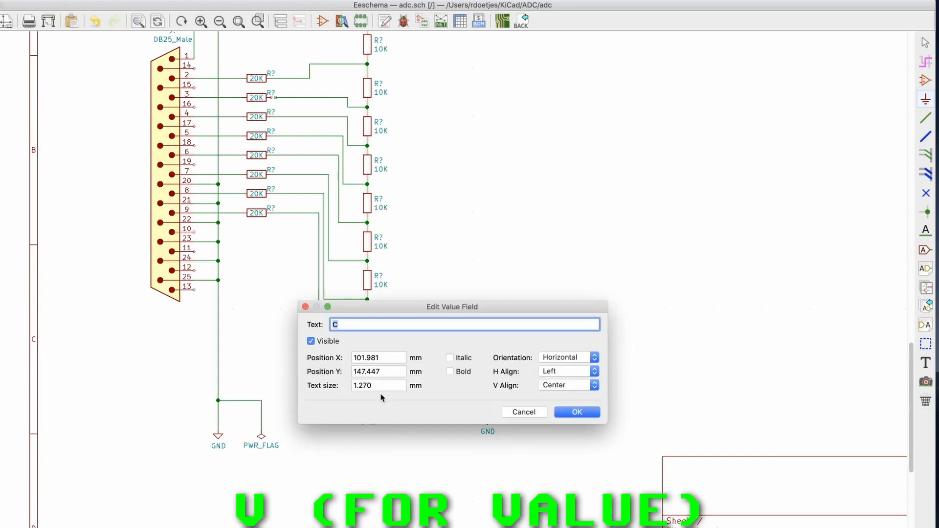
text(0.01)
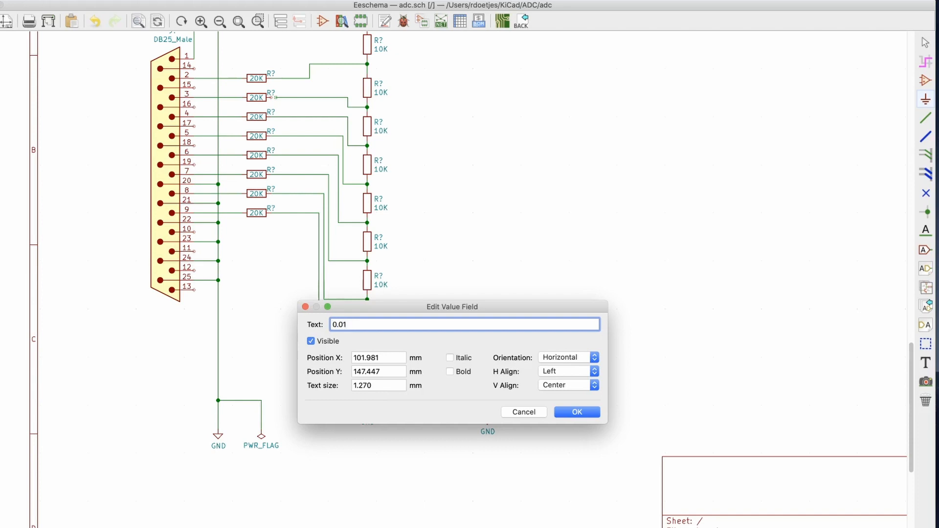
text(F)
key(Return)
click(383, 399)
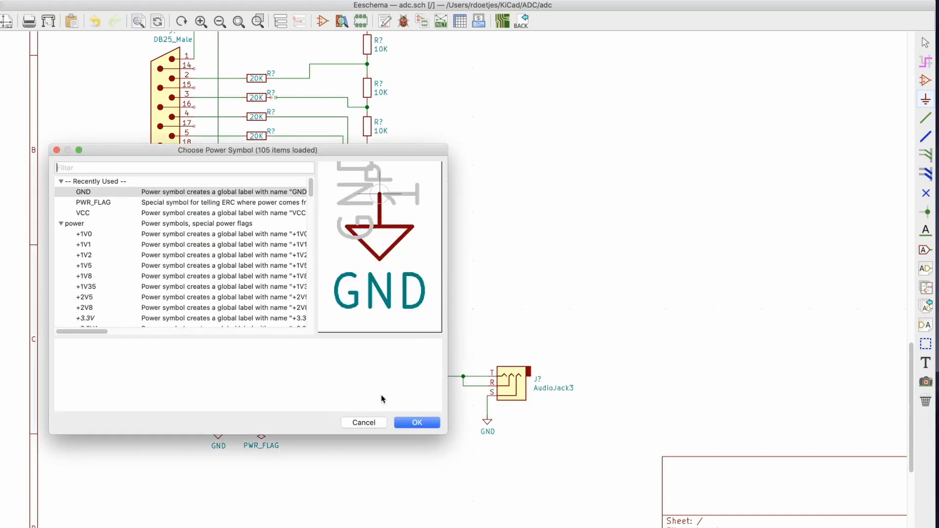
key(Escape)
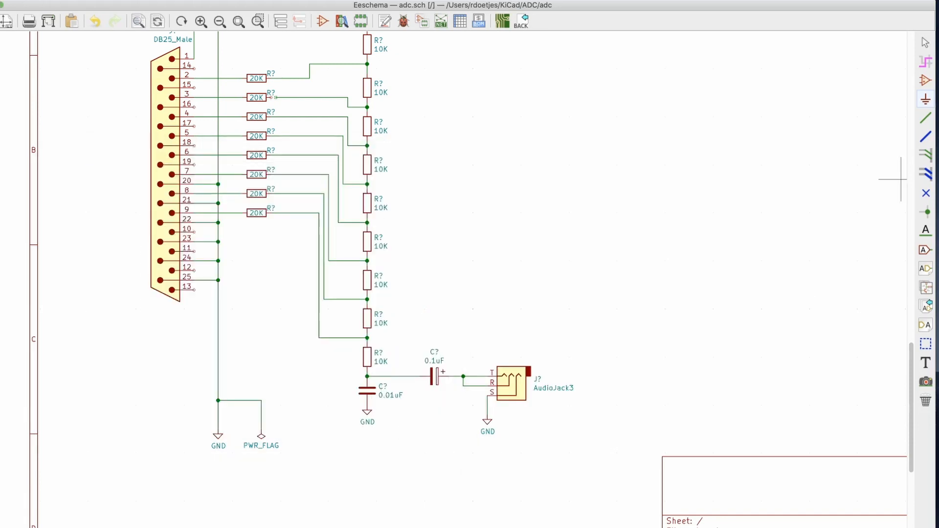
- Leave power symbol placement and save the schematic
click(929, 48)
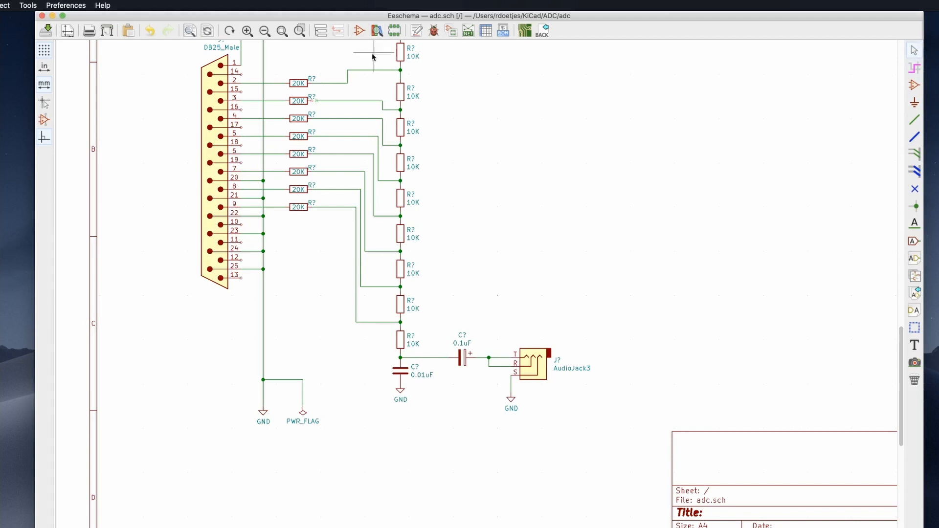
middle_drag(330, 50, 317, 135)
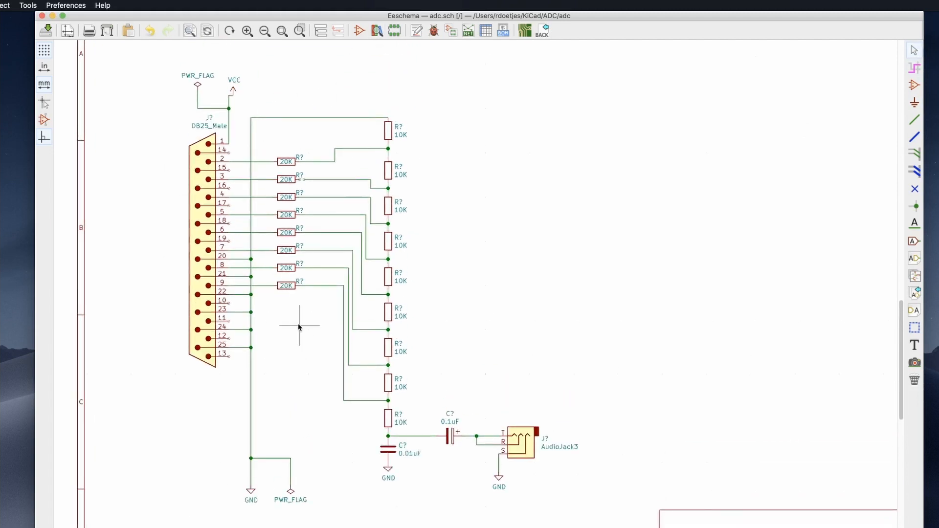
key(super+s)
- Annotate the entire schematic, keeping existing annotations, sorting components by X position and using the first free number after 0
click(28, 5)
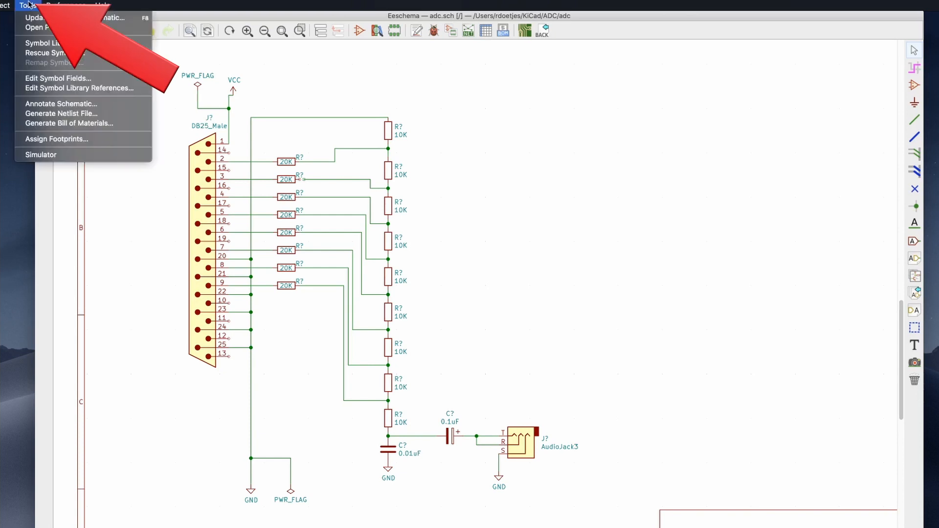
click(68, 104)
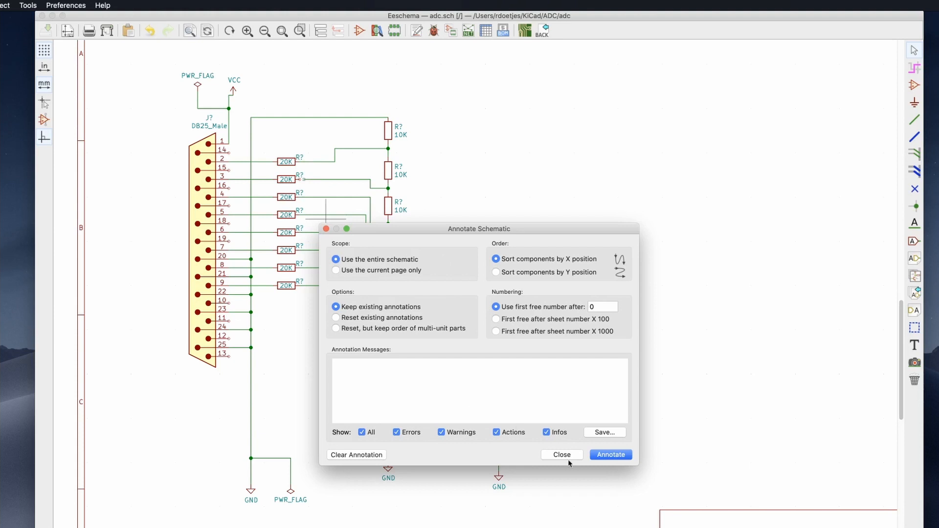
click(624, 456)
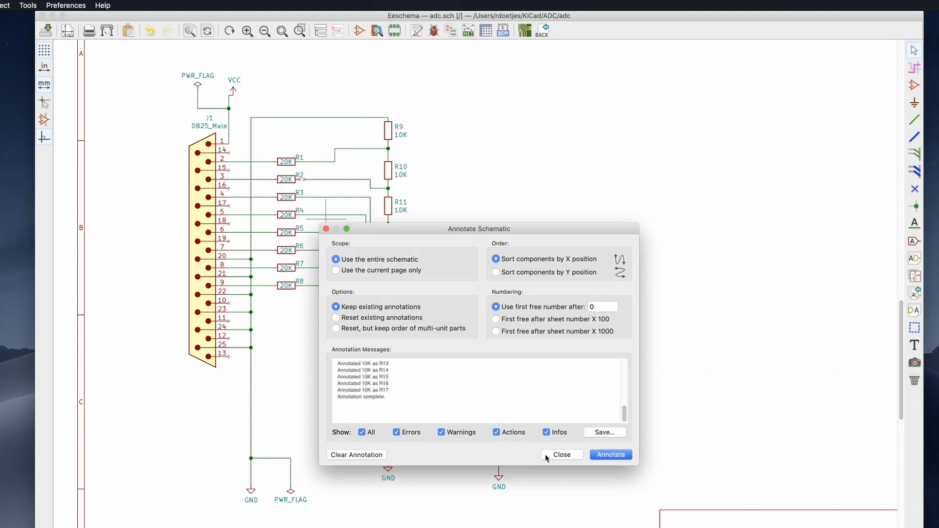
click(561, 455)
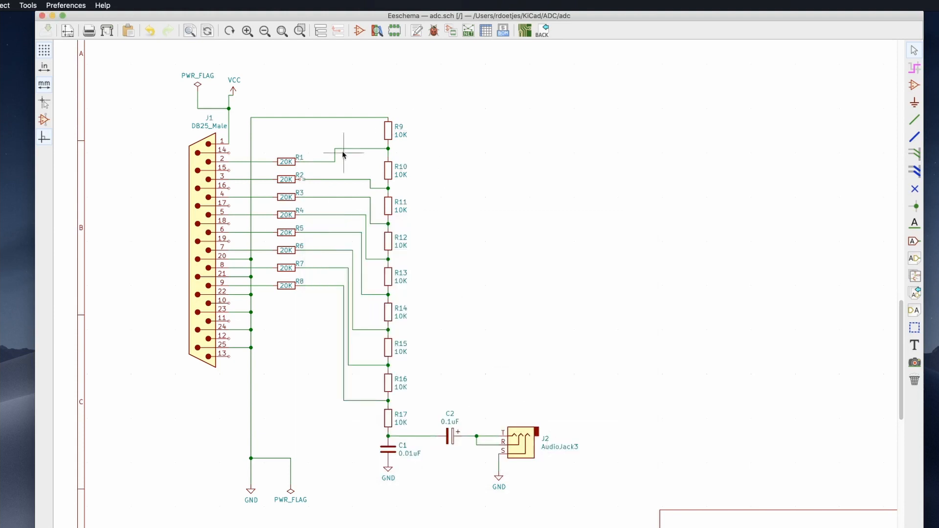
- Run the electrical rules check on the schematic and review the full list of reported pins
scroll(343, 154, up, 2)
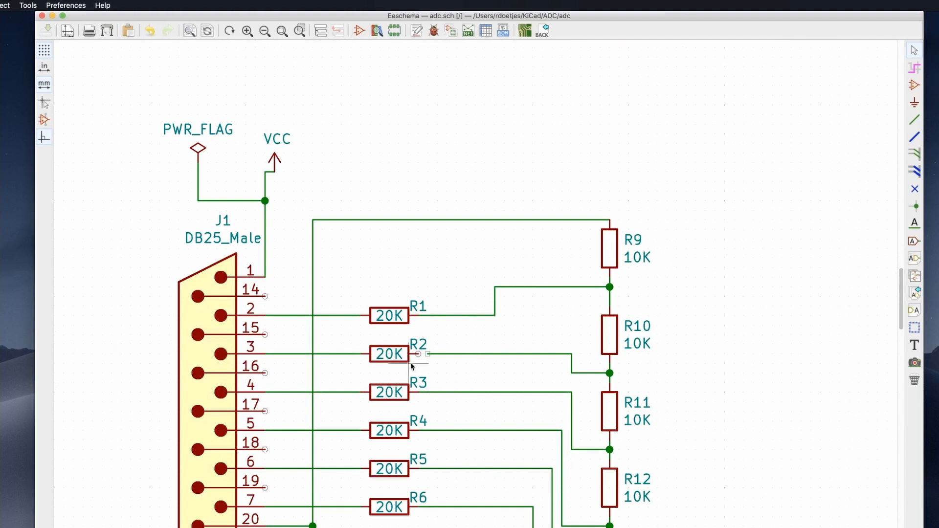
click(434, 30)
click(615, 510)
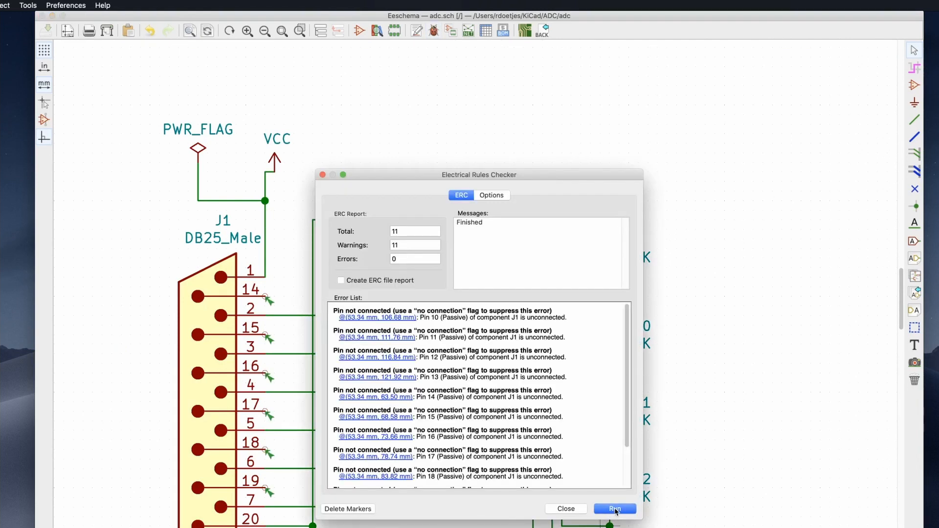
scroll(478, 413, down, 2)
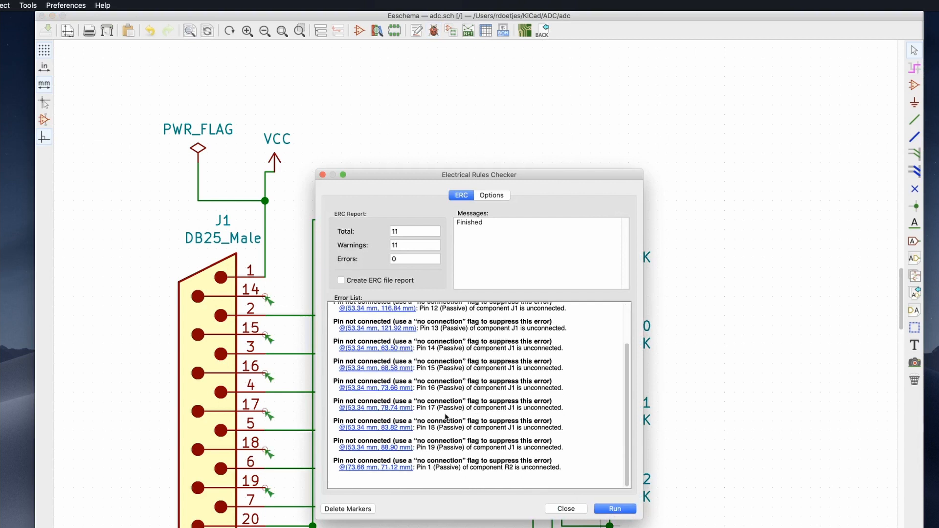
scroll(435, 419, up, 3)
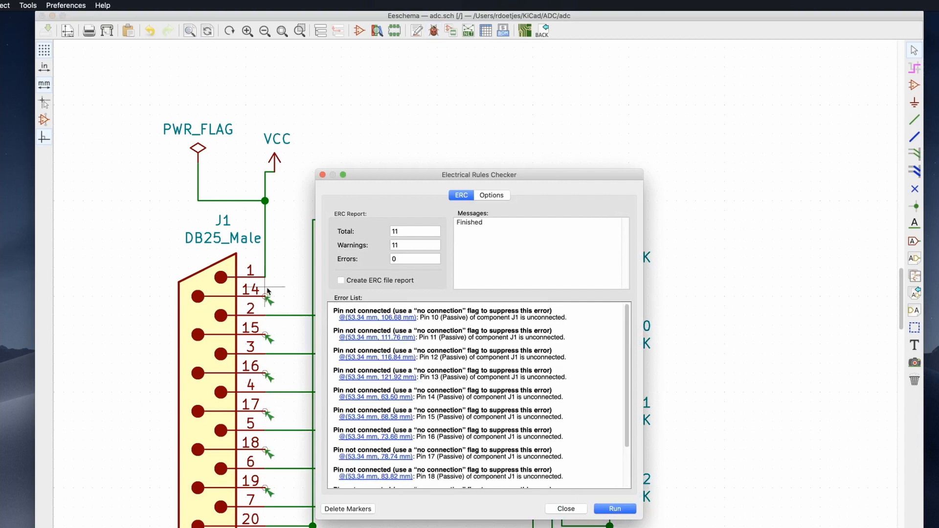
click(566, 508)
- Place no-connect flags on pins 14, 15, 16, 17, 18 and 19 of DB25 connector J1
scroll(459, 351, down, 3)
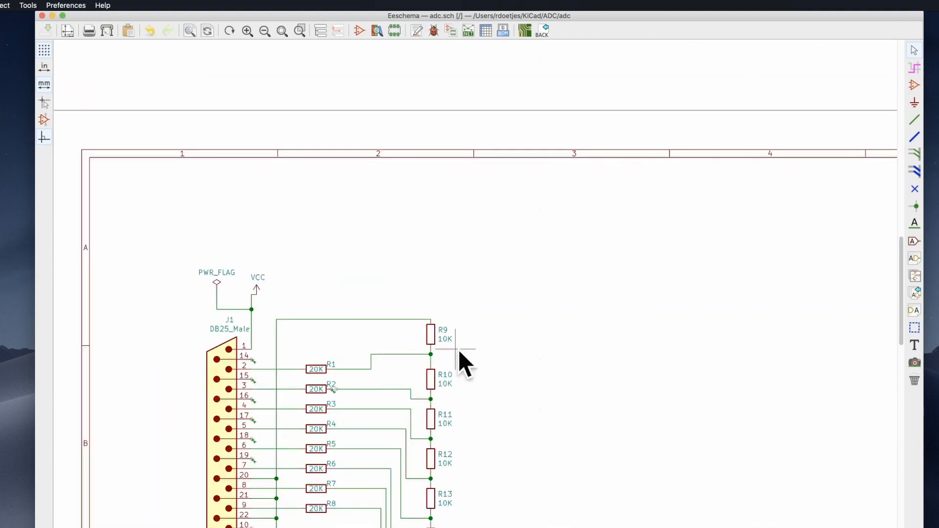
scroll(380, 341, up, 1)
scroll(380, 341, down, 1)
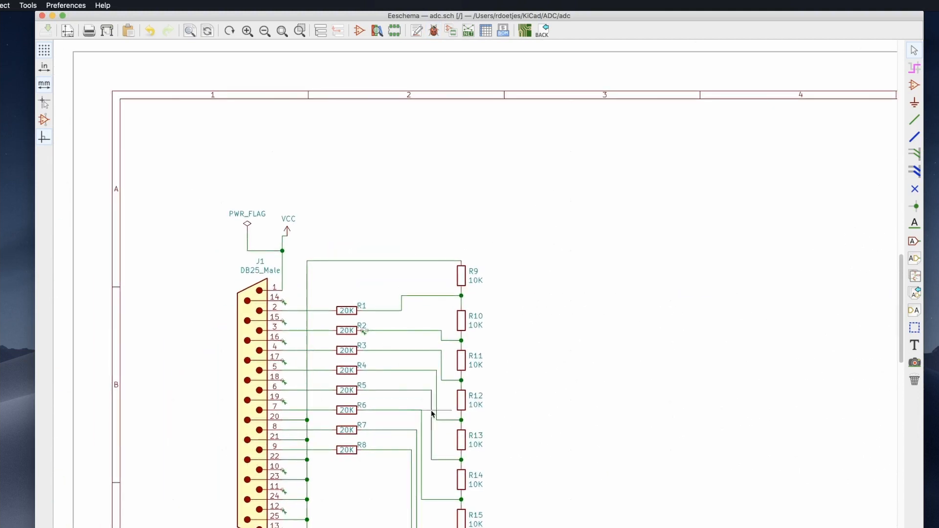
click(915, 190)
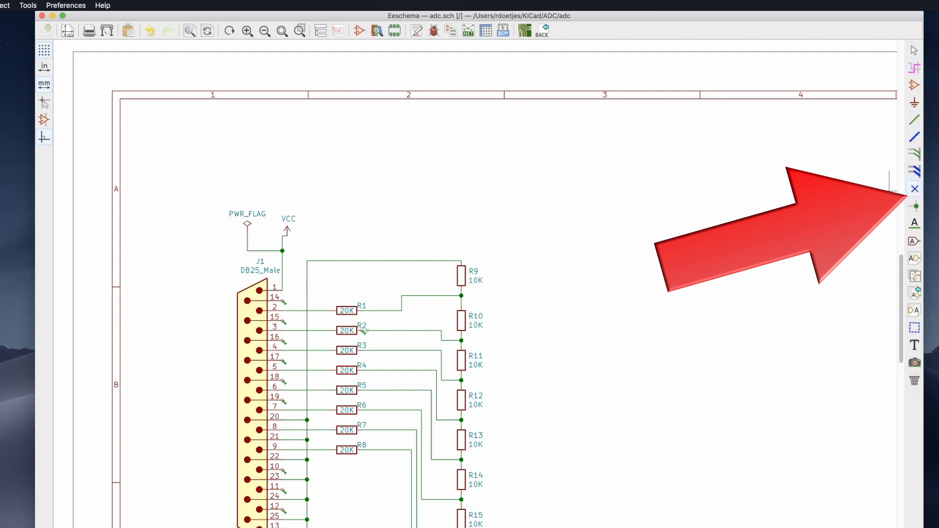
click(282, 301)
click(282, 321)
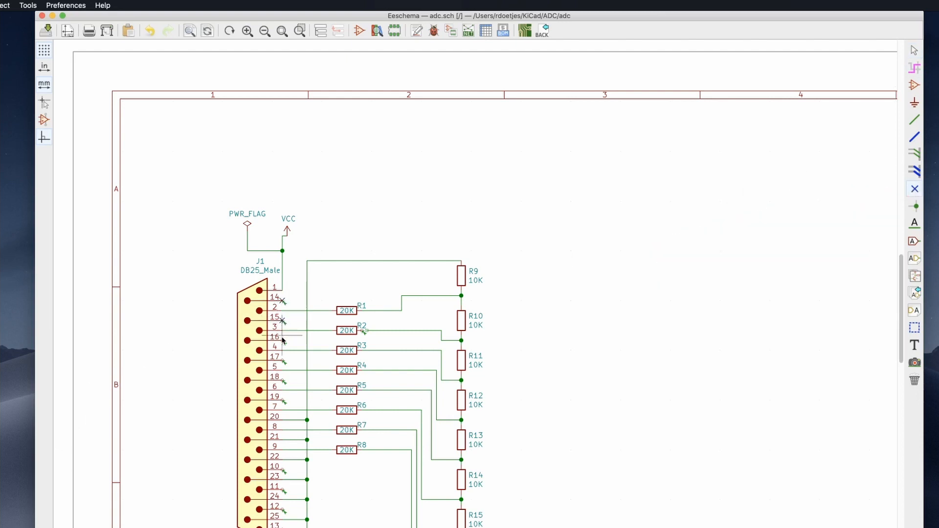
click(282, 341)
click(282, 360)
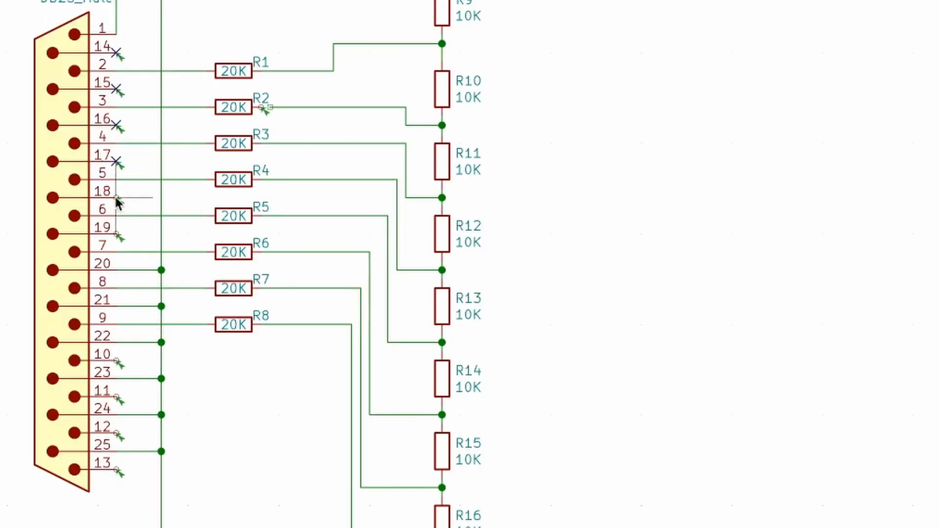
click(116, 198)
click(116, 234)
- Place no-connect flags on pins 10, 11, 12 and 13 of DB25 connector J1
click(116, 361)
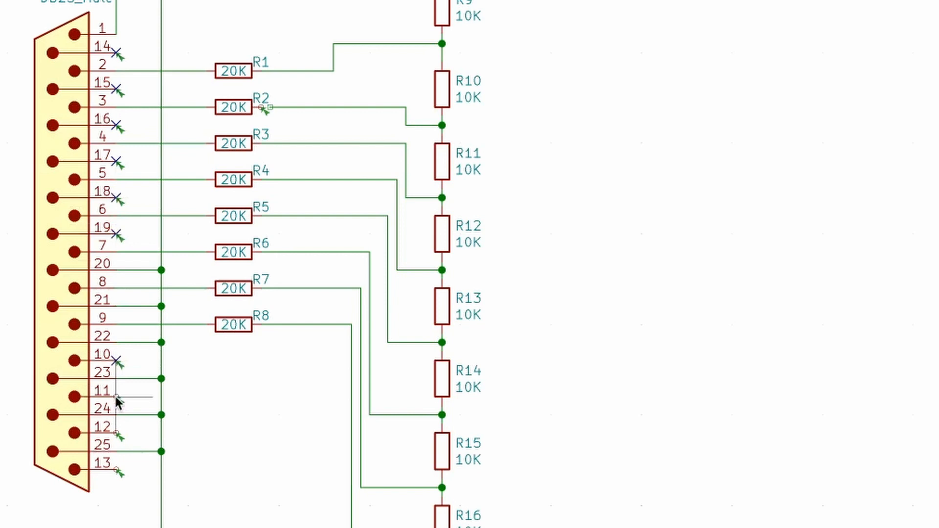
click(116, 397)
click(116, 433)
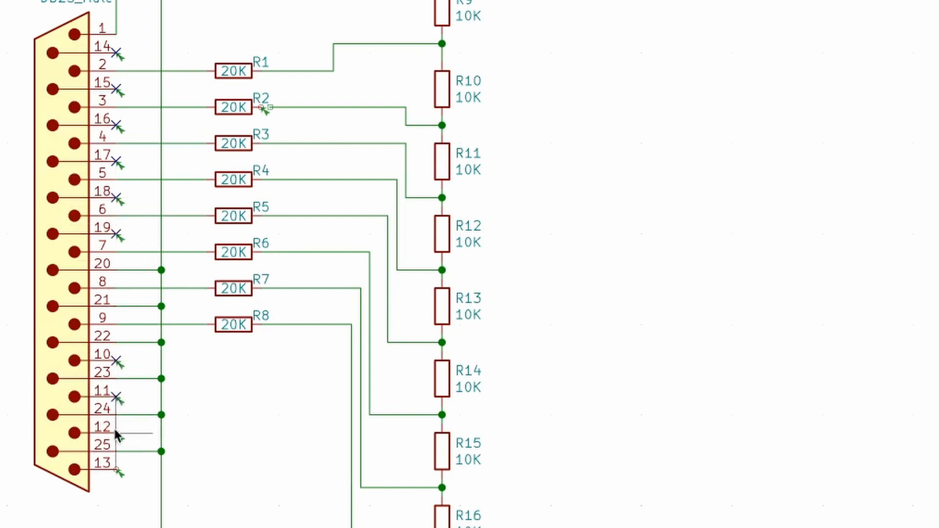
click(116, 469)
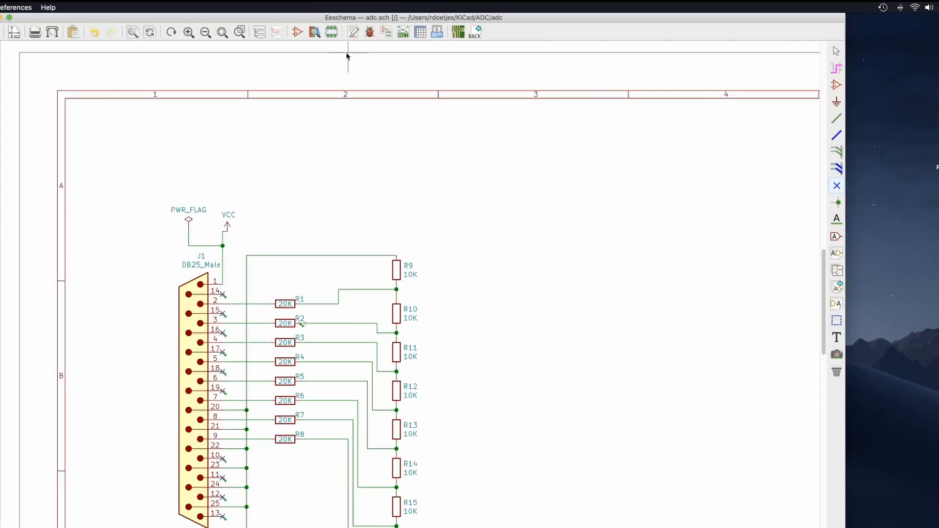
- Rerun the electrical rules check and locate the reported pin 1 of R2 in the schematic
click(370, 32)
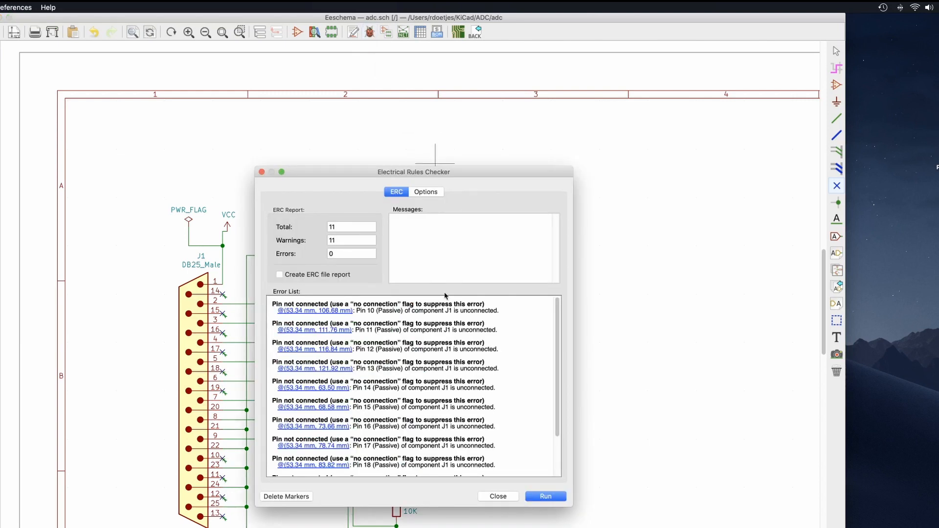
click(546, 497)
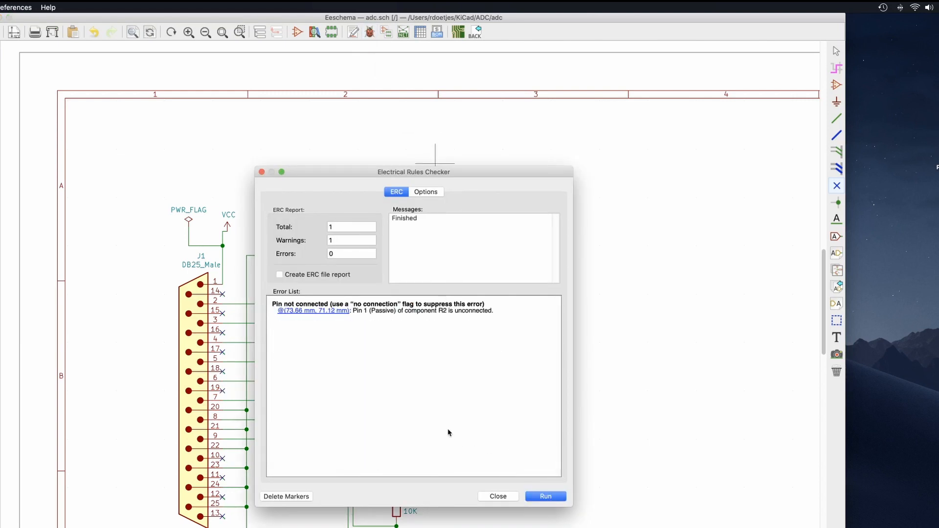
click(313, 311)
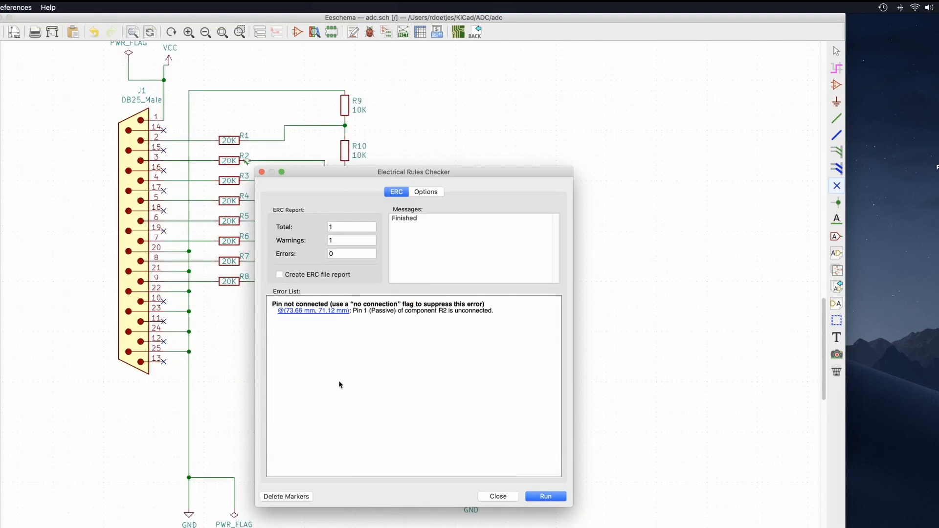
click(547, 497)
click(306, 311)
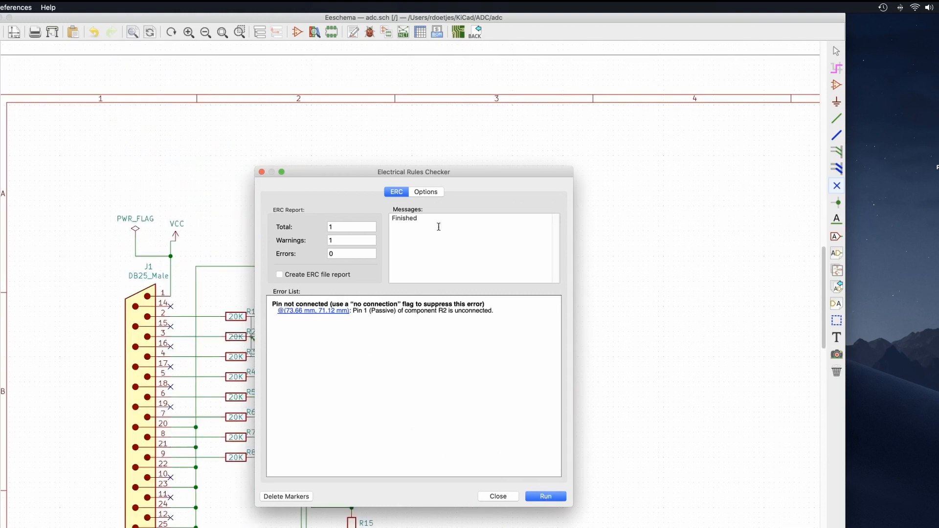
- Move the rules checker aside, inspect R2's pin 1 and the adjacent wire end up close, and close the checker
drag(414, 171, 626, 202)
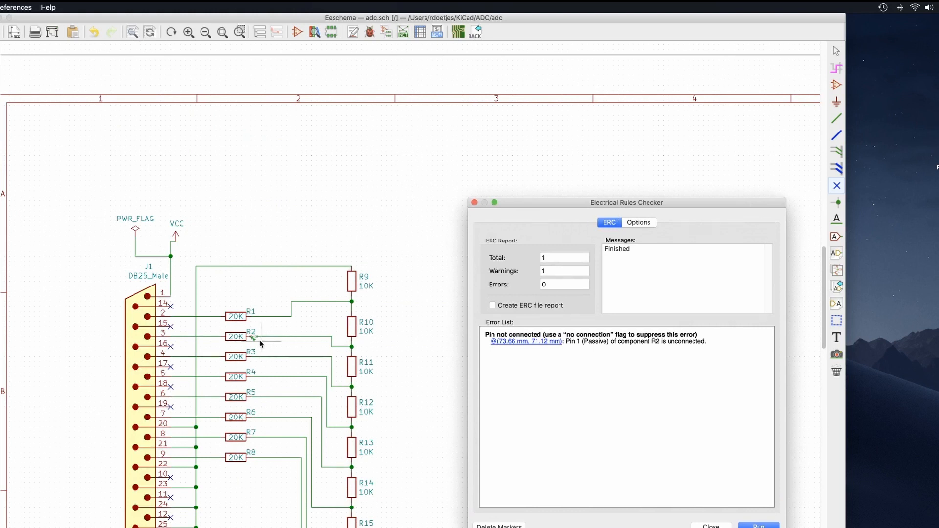
scroll(259, 342, up, 6)
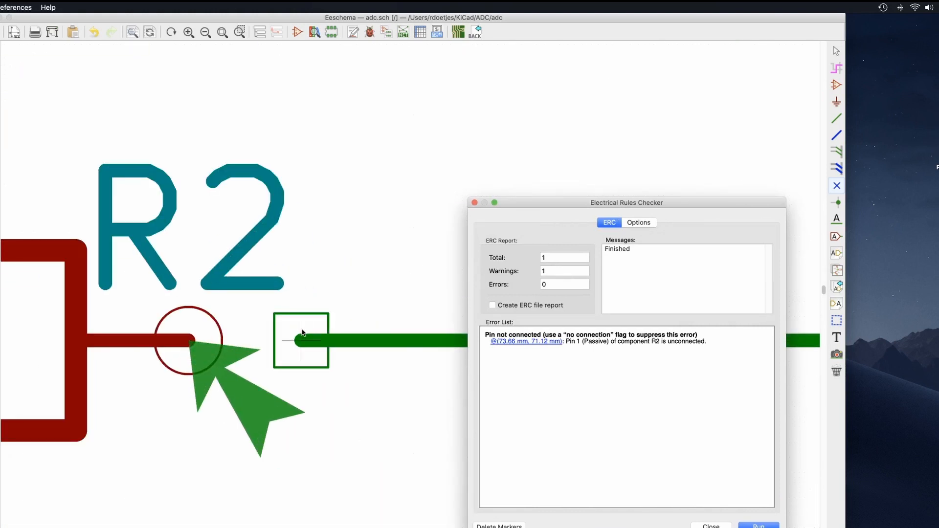
scroll(302, 336, up, 6)
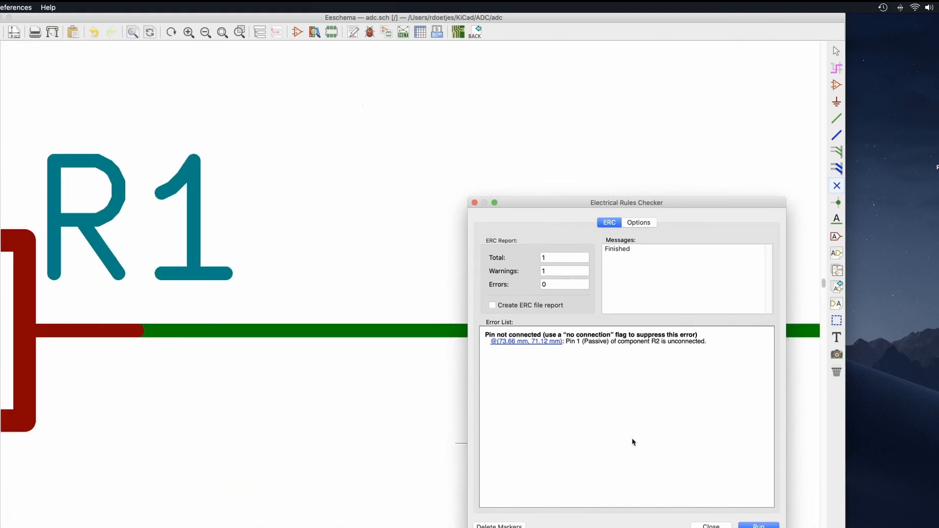
click(528, 342)
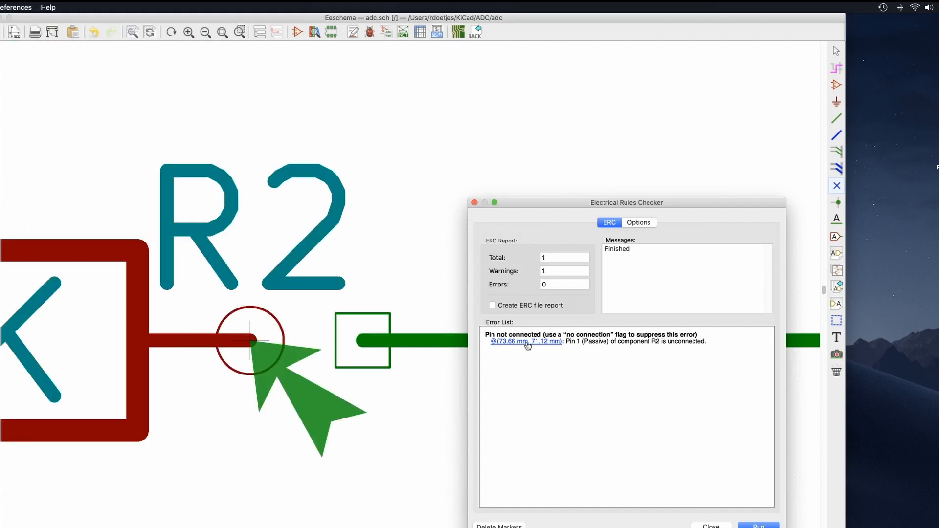
click(705, 526)
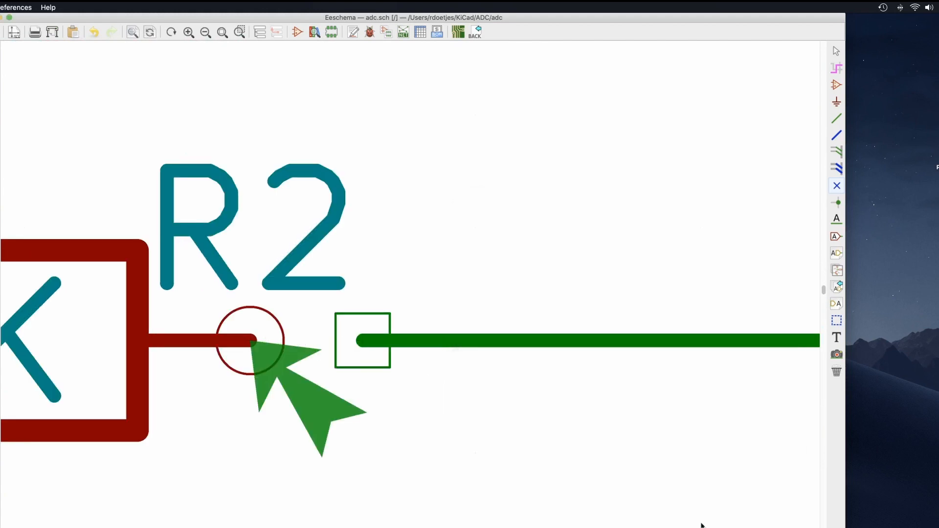
- Draw a wire from the loose wire end beside R2 to R2's pin 1
click(835, 120)
click(361, 345)
click(270, 342)
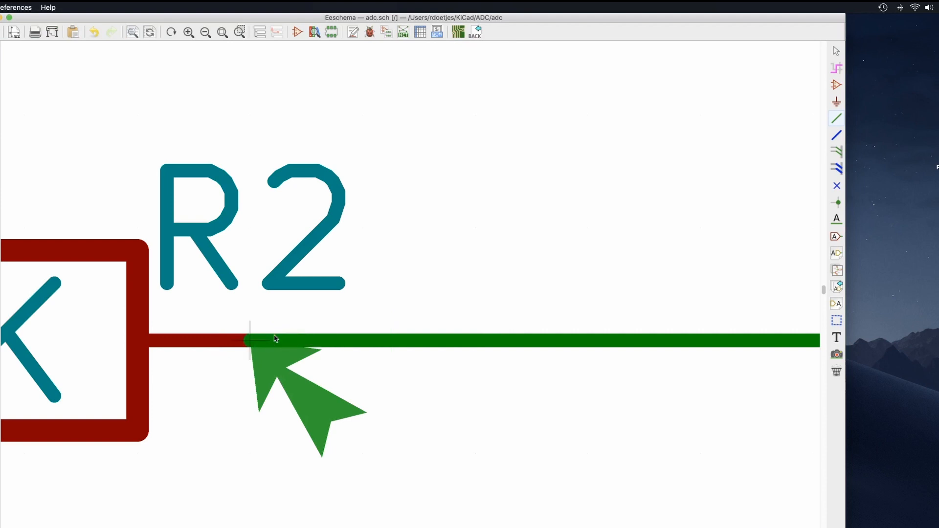
- Open footprint assignment and assign Resistor_SMD:R_0805_2012Metric_Pad1.20x1.40mm_HandSolder to resistors R1 through R17
scroll(274, 339, down, 11)
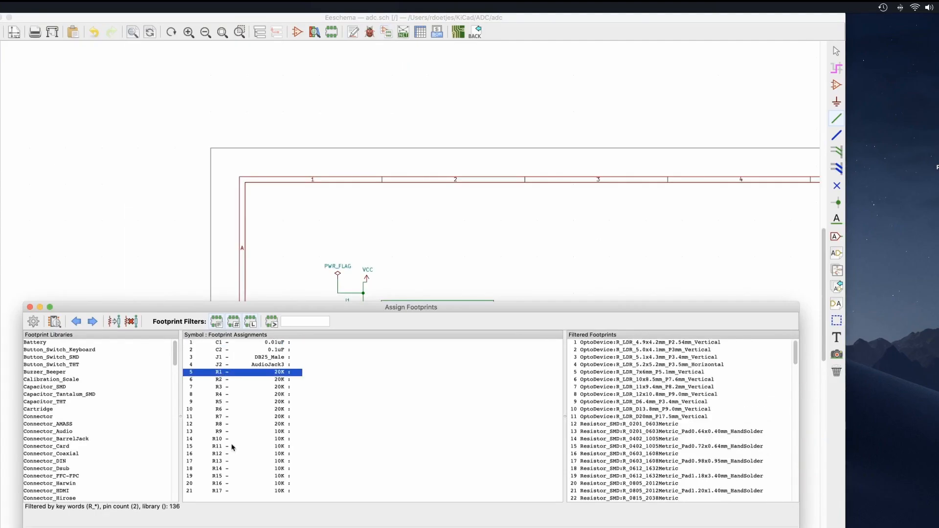
shift+click(218, 492)
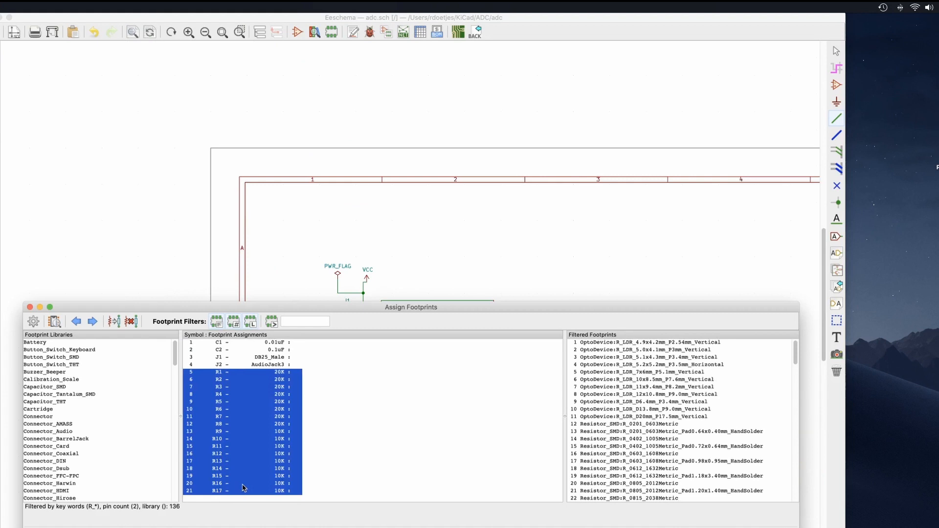
scroll(697, 448, down, 4)
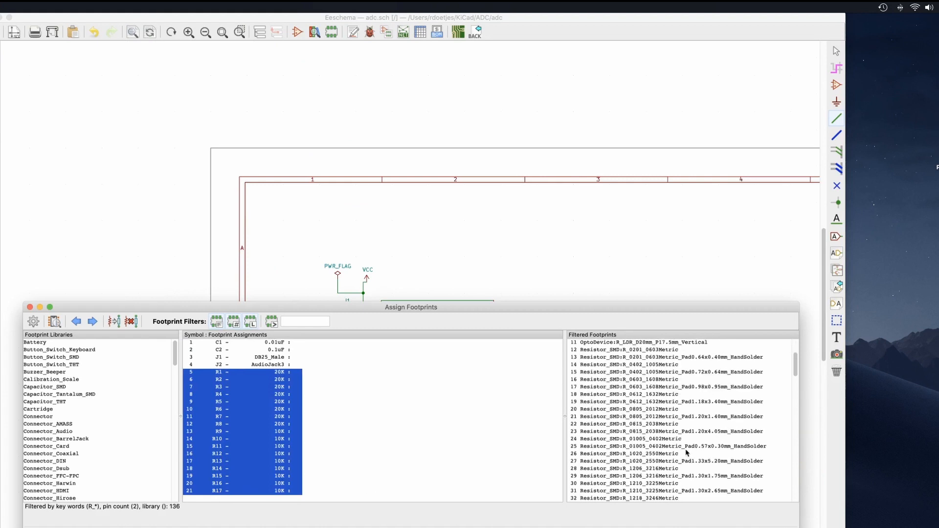
scroll(752, 283, down, 1)
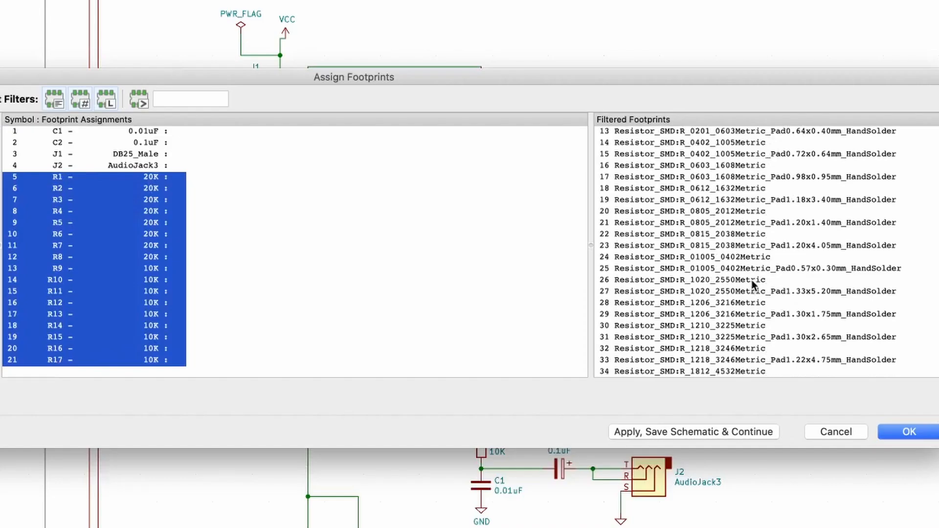
click(747, 223)
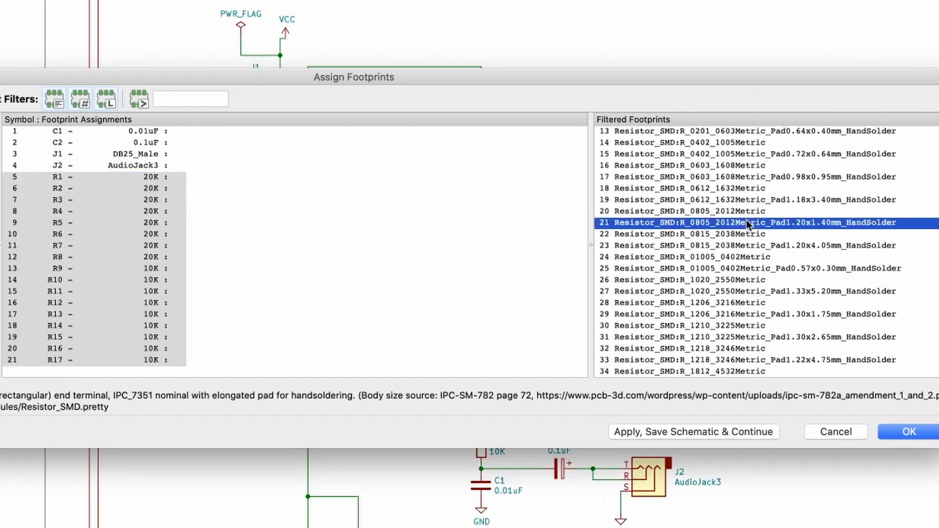
double_click(835, 224)
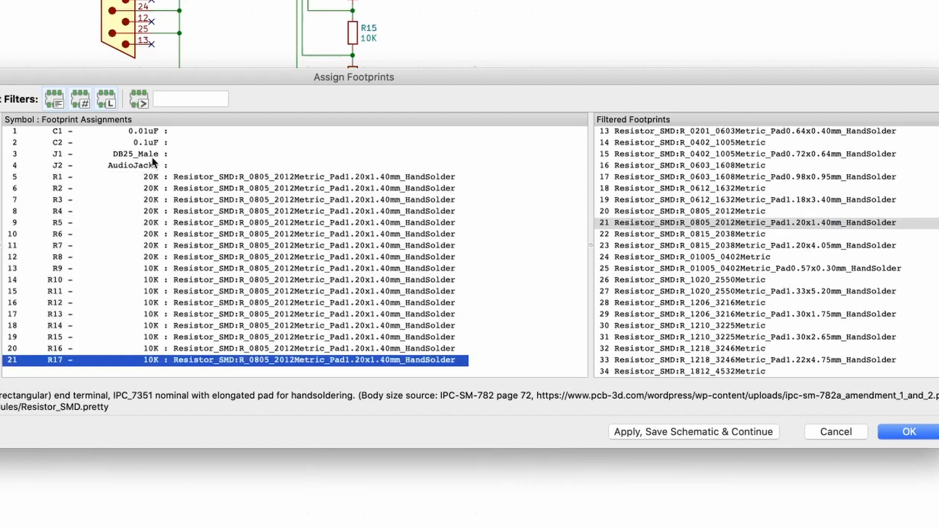
- Assign the Connector_Audio:Jack_3.5mm_CUI_SJ-3523-SMT_Horizontal footprint to audio jack J2
click(144, 165)
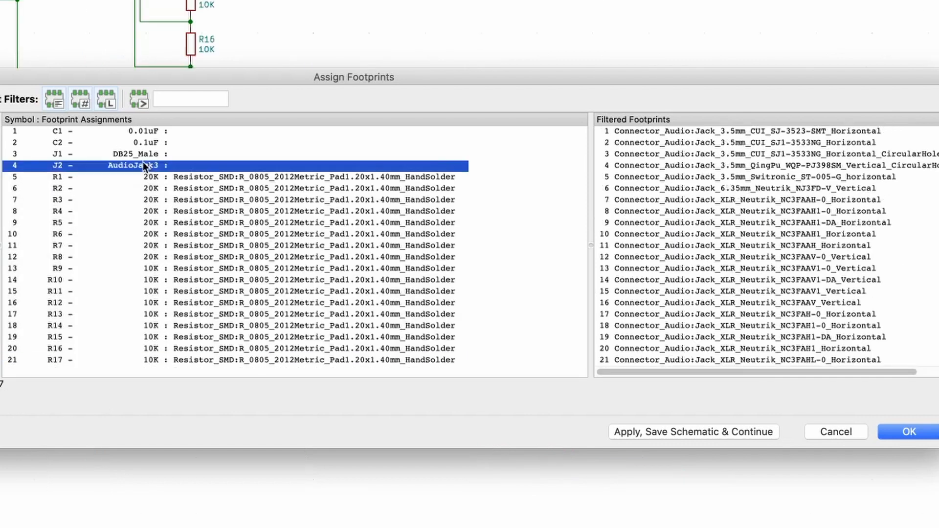
click(785, 132)
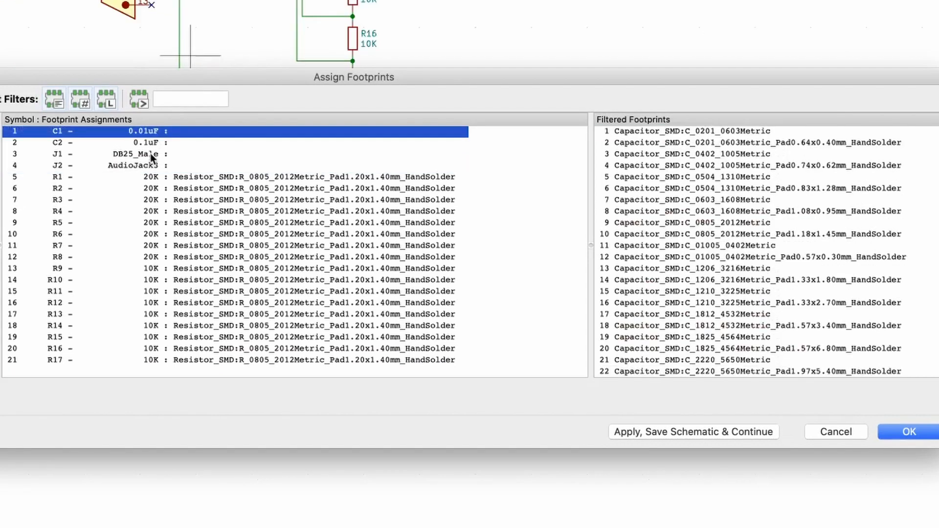
click(139, 167)
double_click(654, 132)
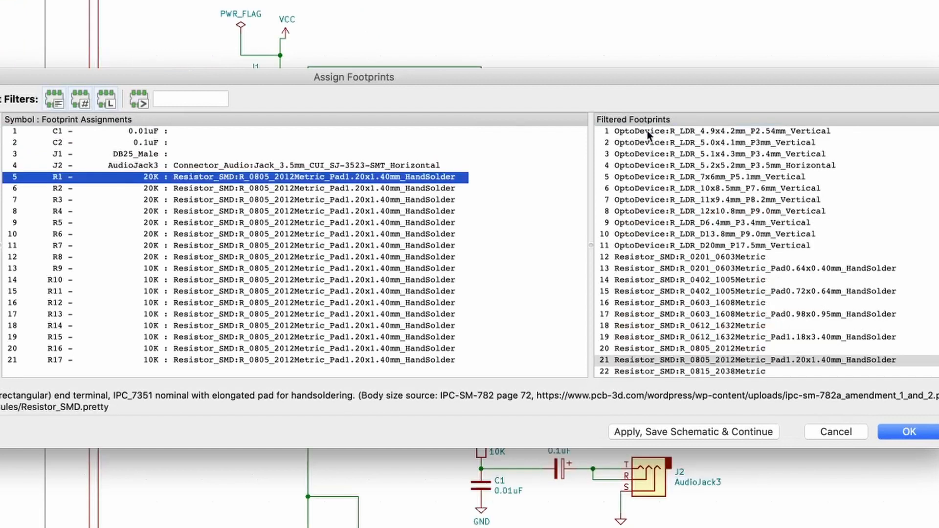
- Assign Connector_Dsub:DSUB-25_Male_EdgeMount_P2.77mm to connector J1 and Capacitor_THT:CP_Radial_D4.0mm_P2.00mm to capacitor C2
click(127, 155)
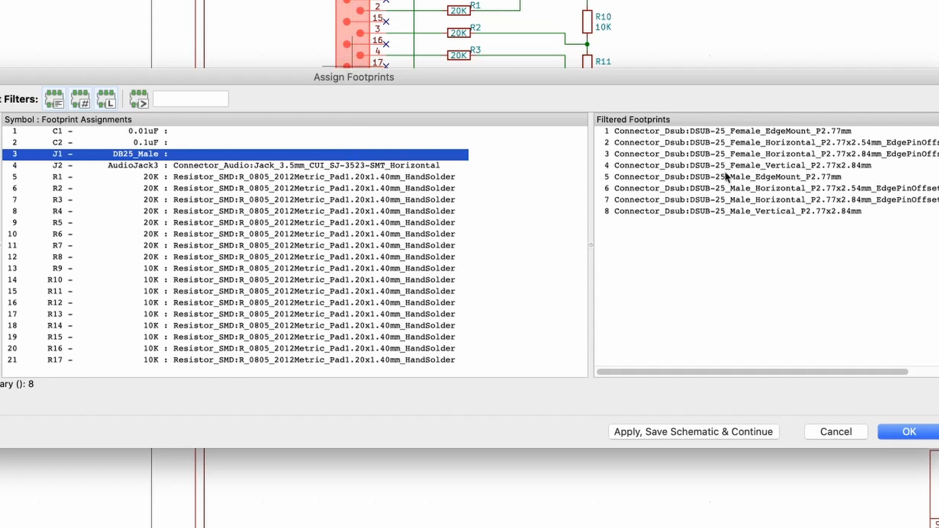
double_click(658, 177)
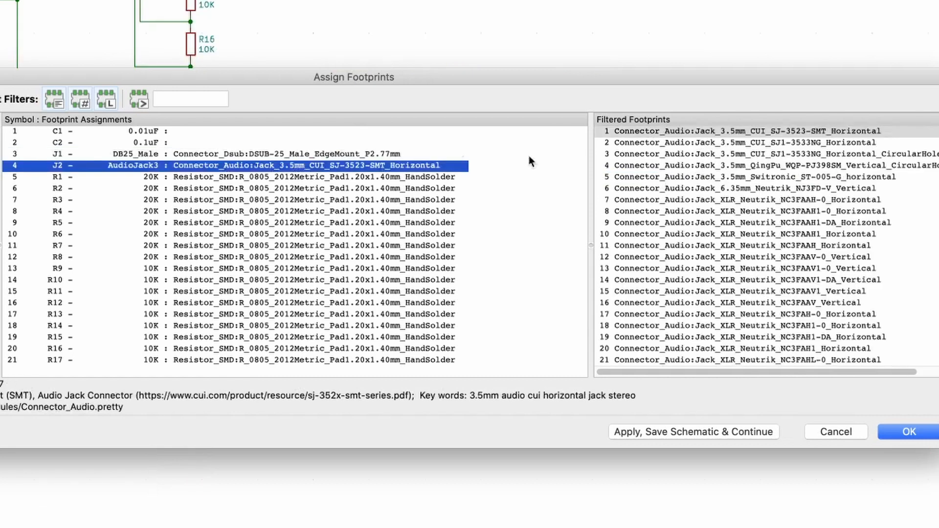
click(159, 142)
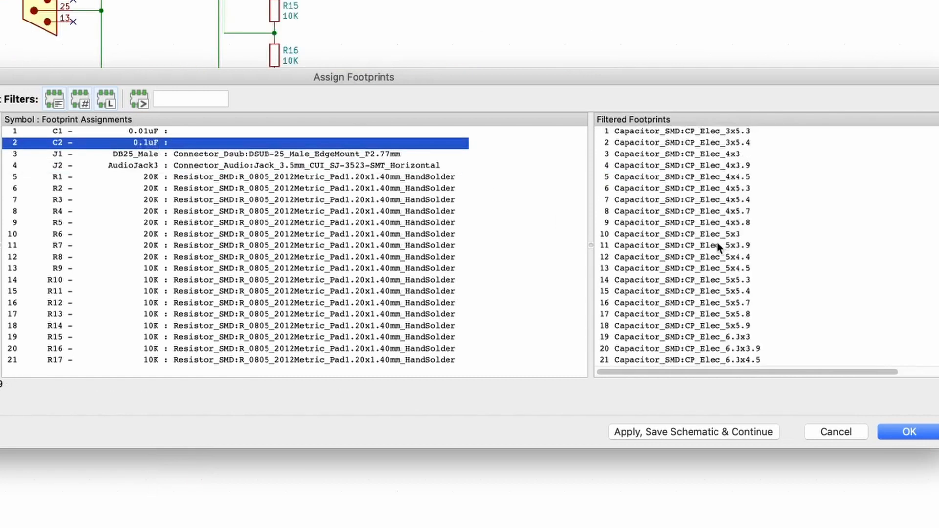
scroll(718, 247, down, 20)
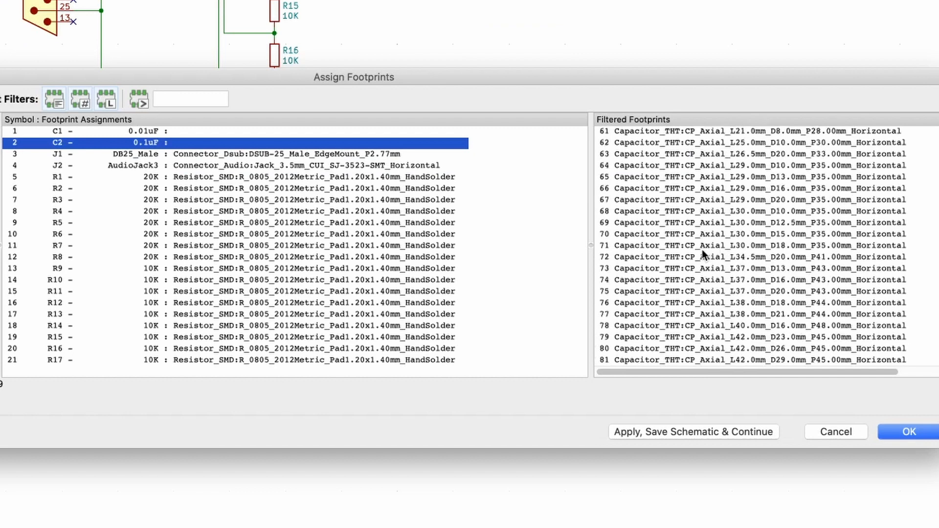
scroll(703, 250, down, 20)
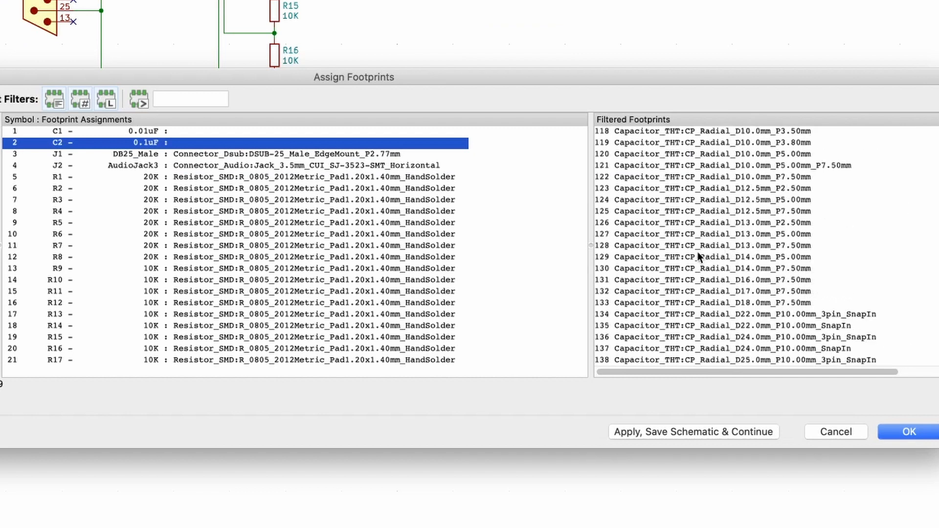
scroll(700, 257, down, 3)
scroll(699, 254, down, 3)
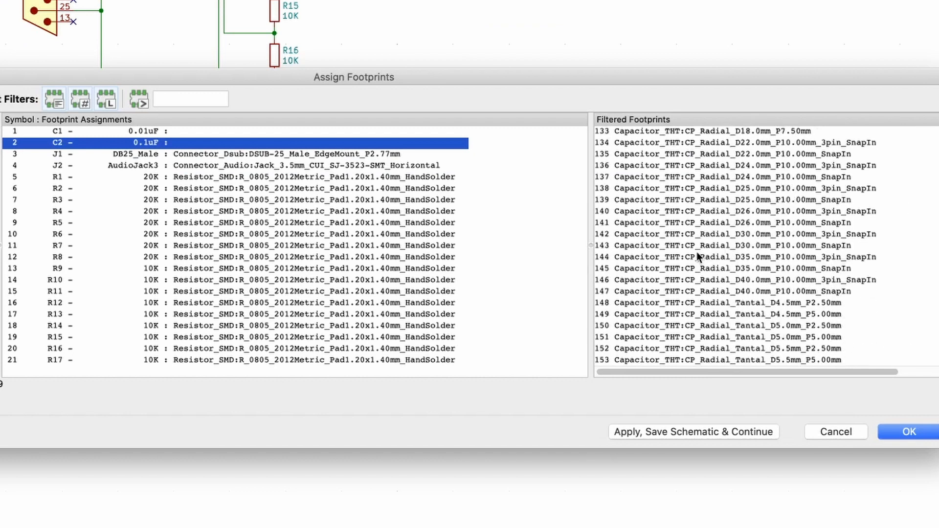
scroll(737, 255, down, 3)
scroll(736, 251, up, 15)
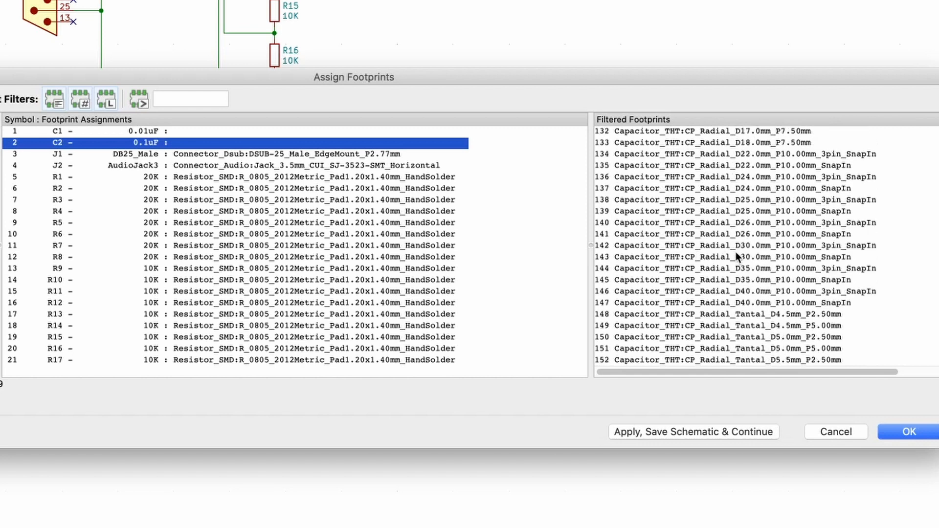
scroll(735, 251, up, 1)
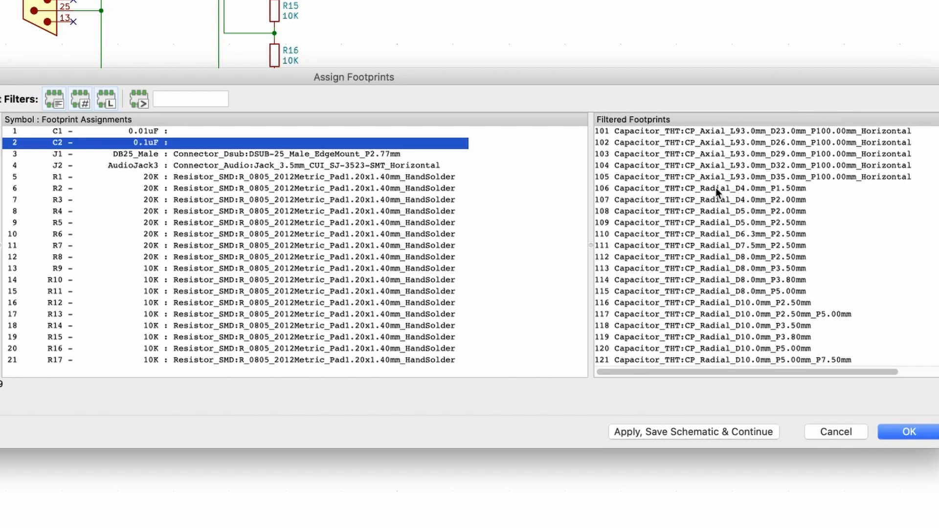
click(719, 201)
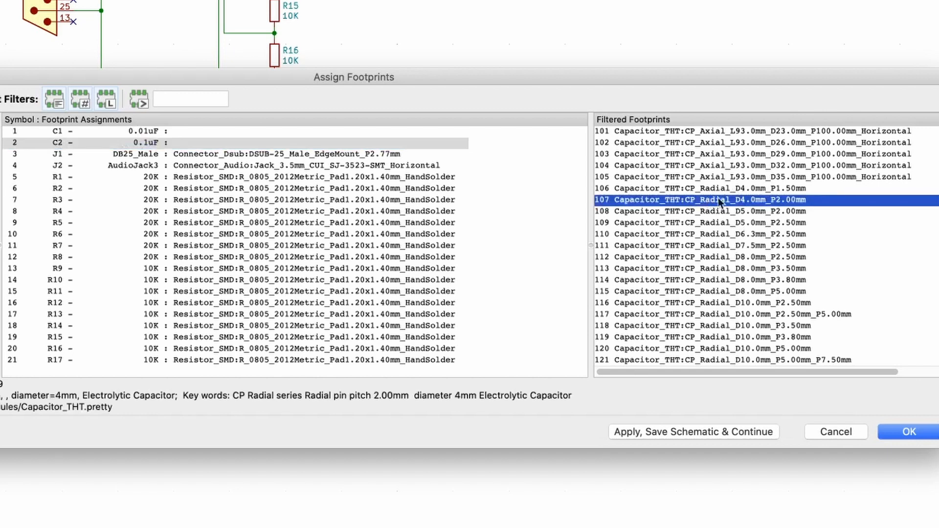
double_click(717, 199)
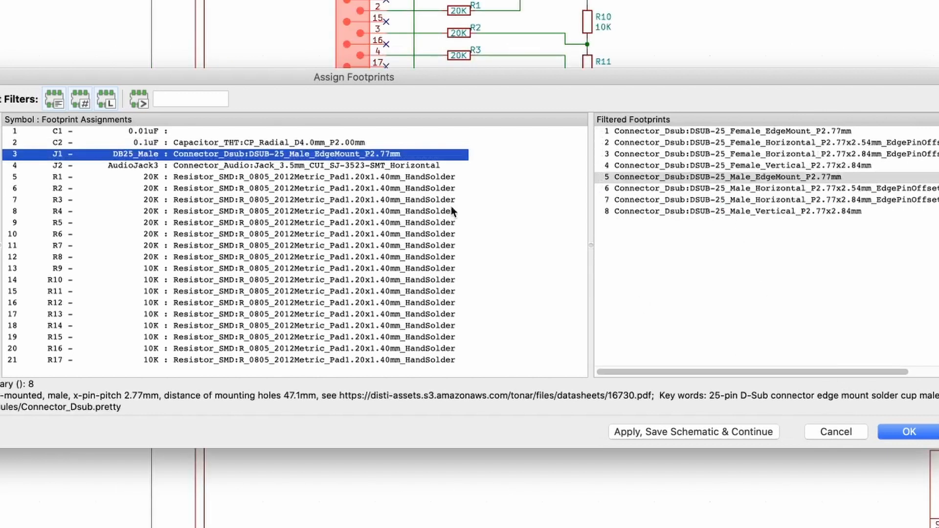
- Assign Capacitor_SMD:C_0805_2012Metric_Pad1.18x1.45mm_HandSolder to capacitor C1 and accept all footprint assignments
click(171, 131)
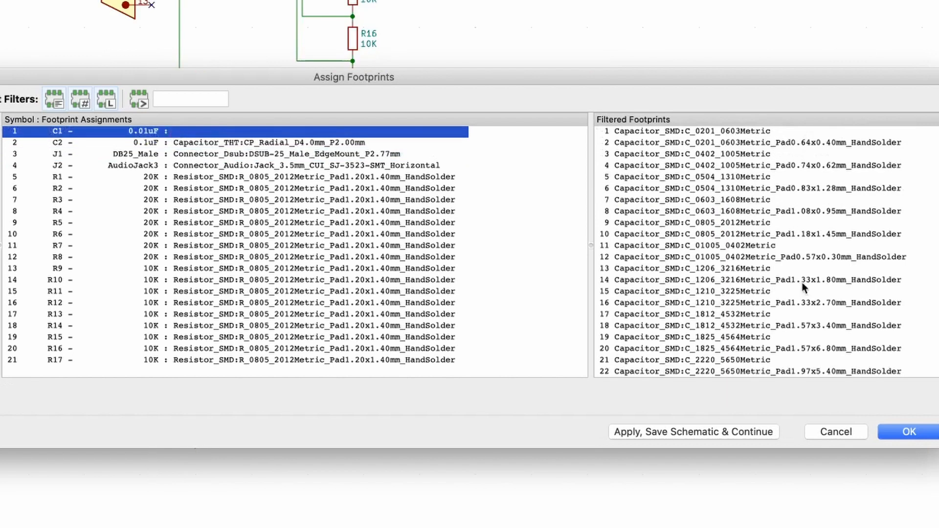
scroll(730, 255, down, 7)
scroll(731, 255, up, 3)
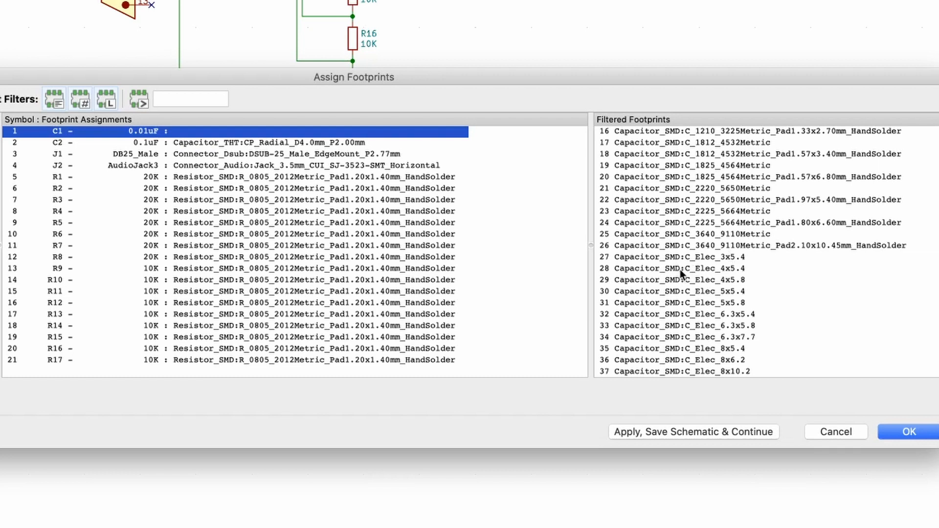
scroll(685, 268, up, 1)
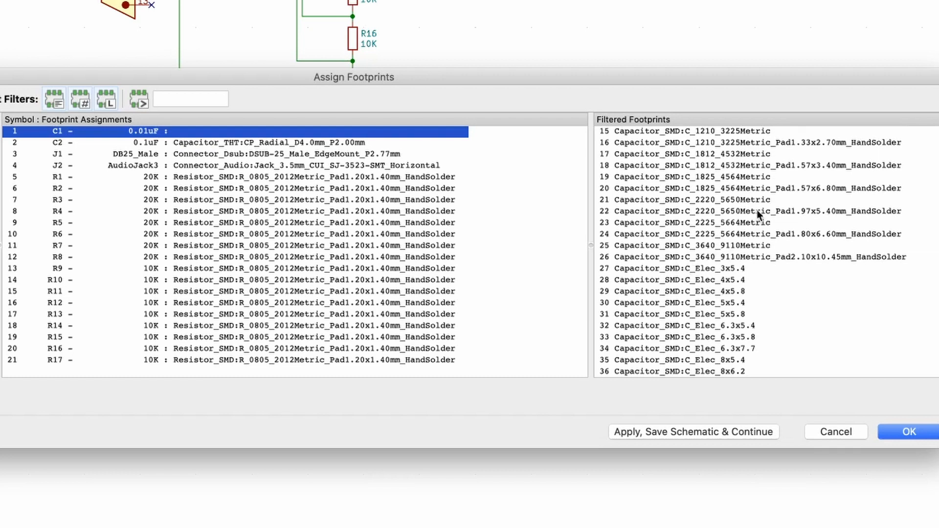
scroll(795, 158, up, 3)
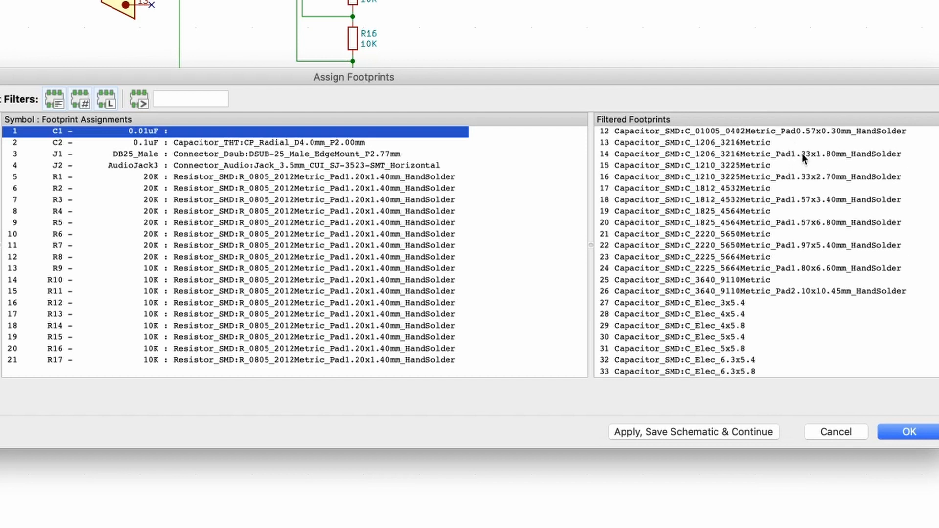
click(803, 153)
scroll(798, 167, up, 2)
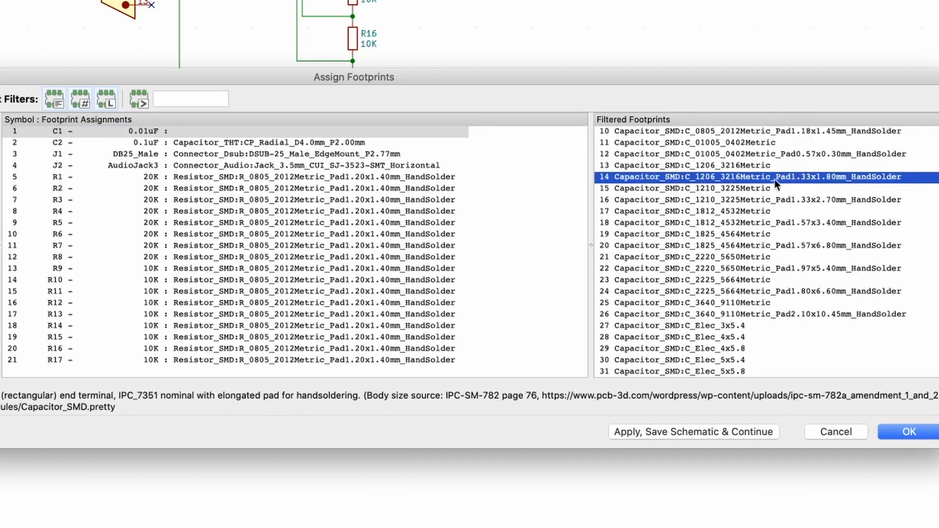
scroll(767, 180, up, 3)
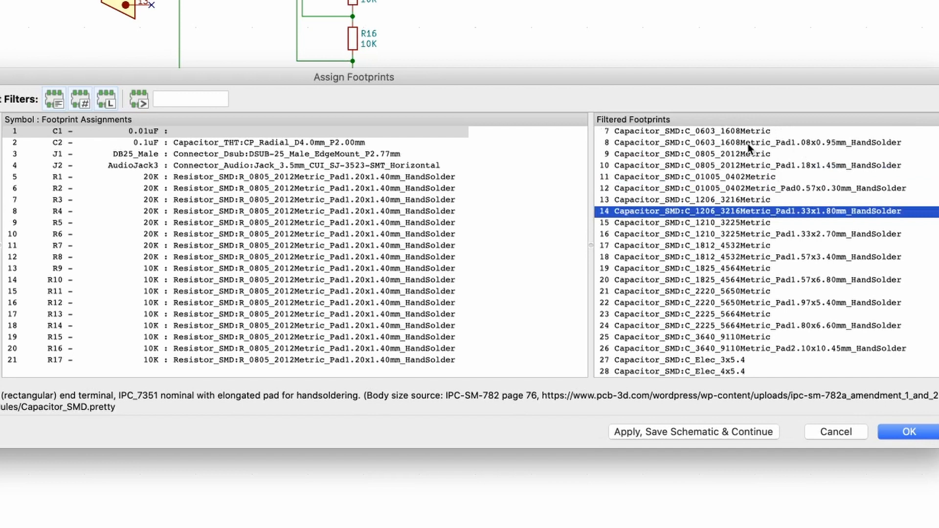
click(721, 163)
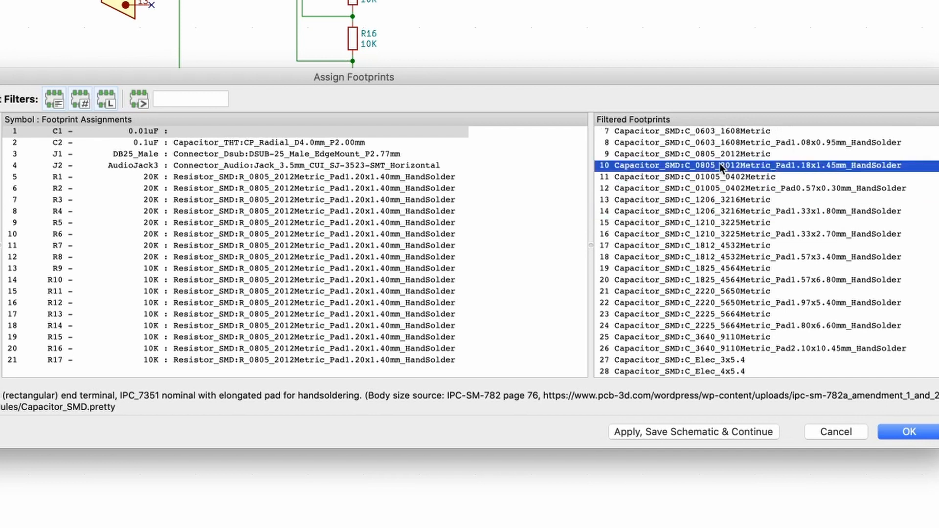
double_click(704, 166)
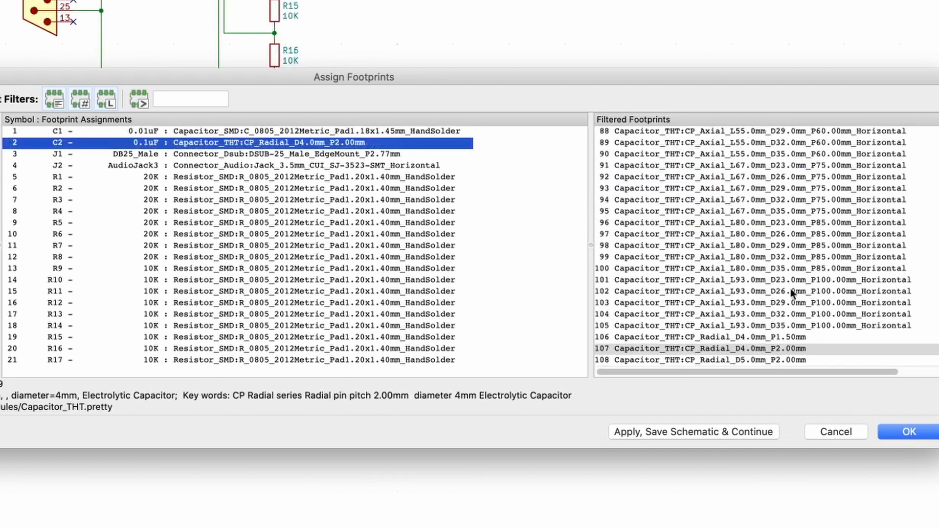
click(903, 431)
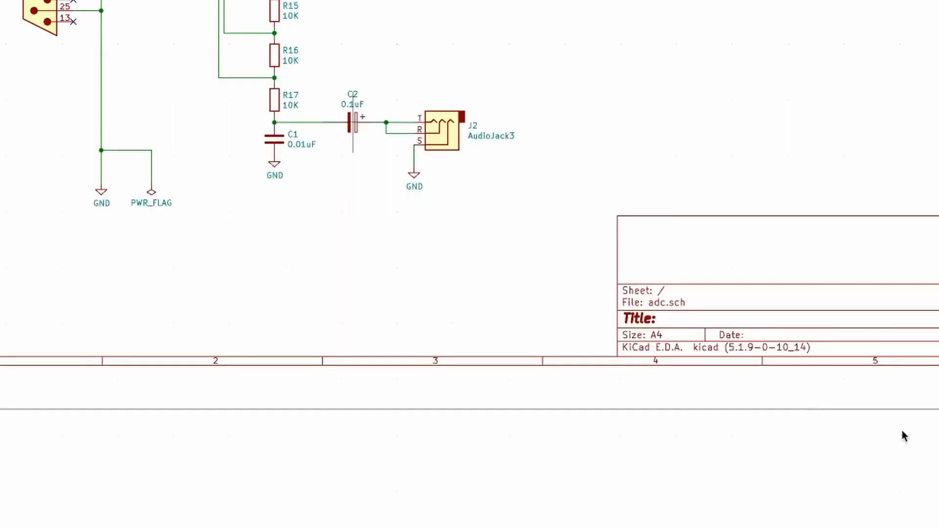
- Generate the schematic's netlist in the default Pcbnew format and save it as adc.net in the adc folder
scroll(527, 110, down, 3)
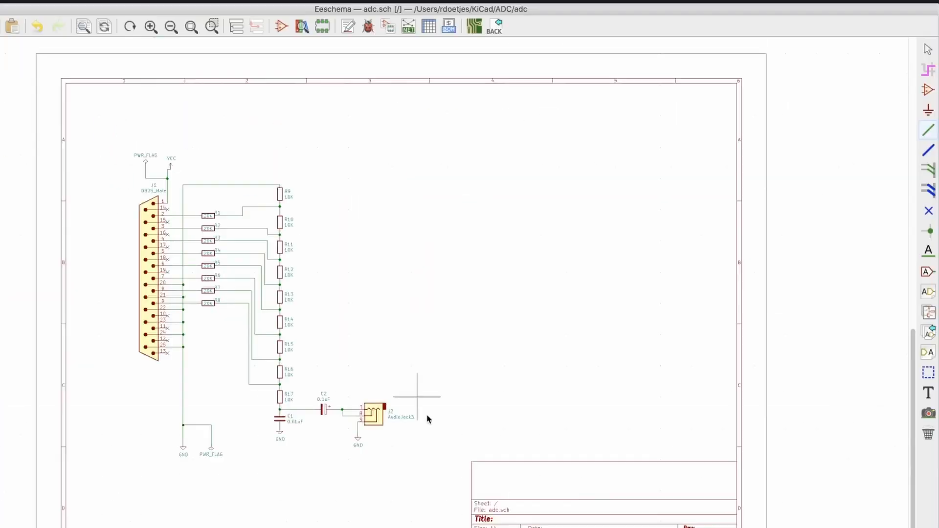
middle_drag(428, 420, 519, 527)
scroll(420, 388, up, 2)
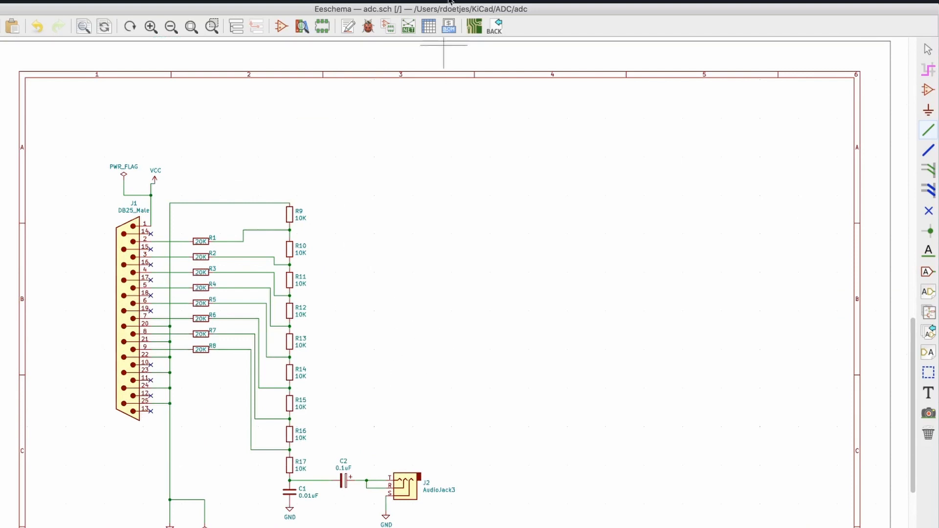
click(409, 28)
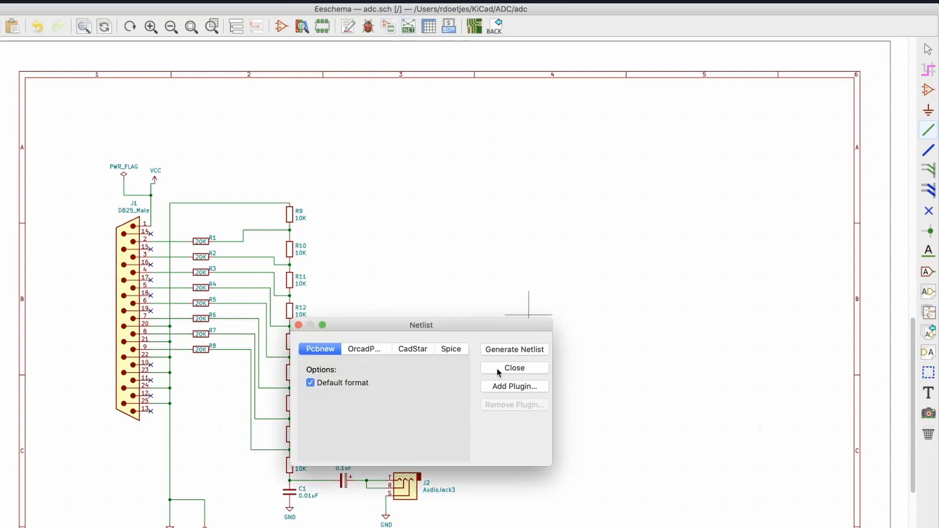
click(514, 349)
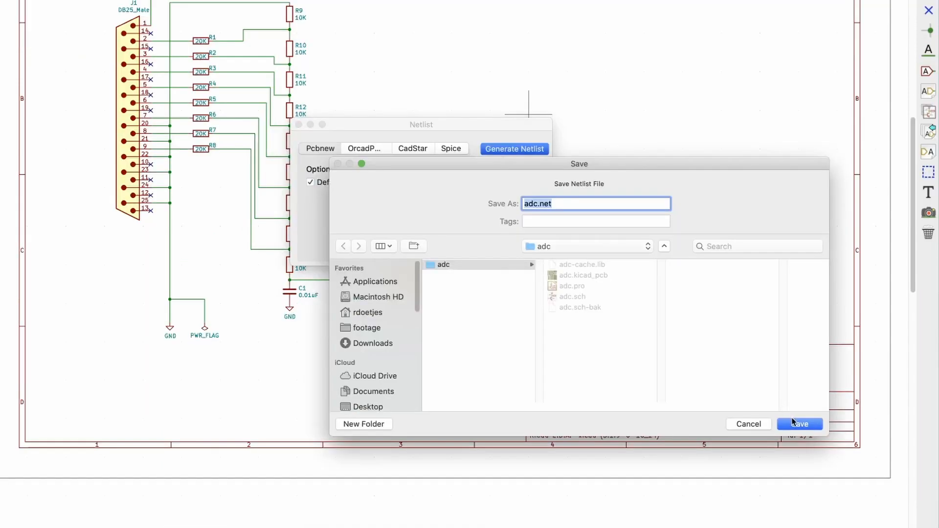
click(799, 424)
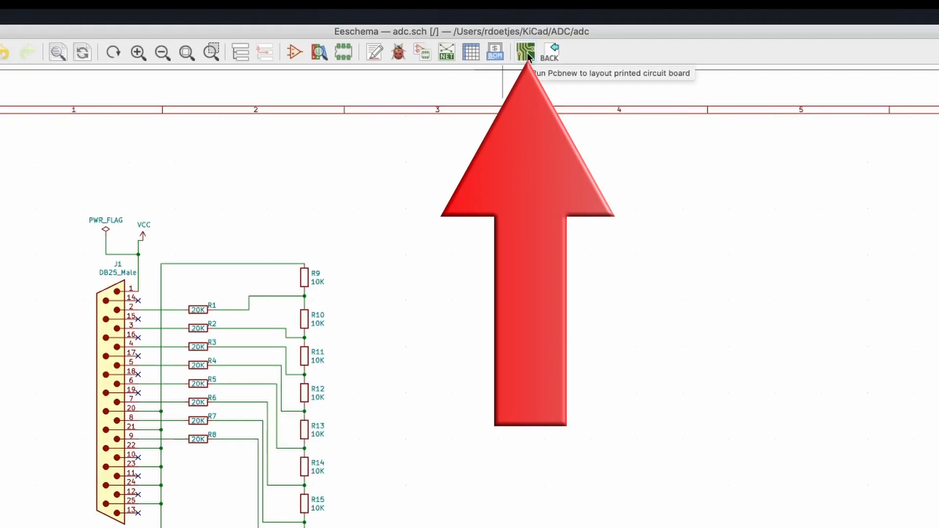
- Switch to Pcbnew and update the board from the schematic, keeping existing symbol to footprint associations, to bring in all footprints
click(528, 53)
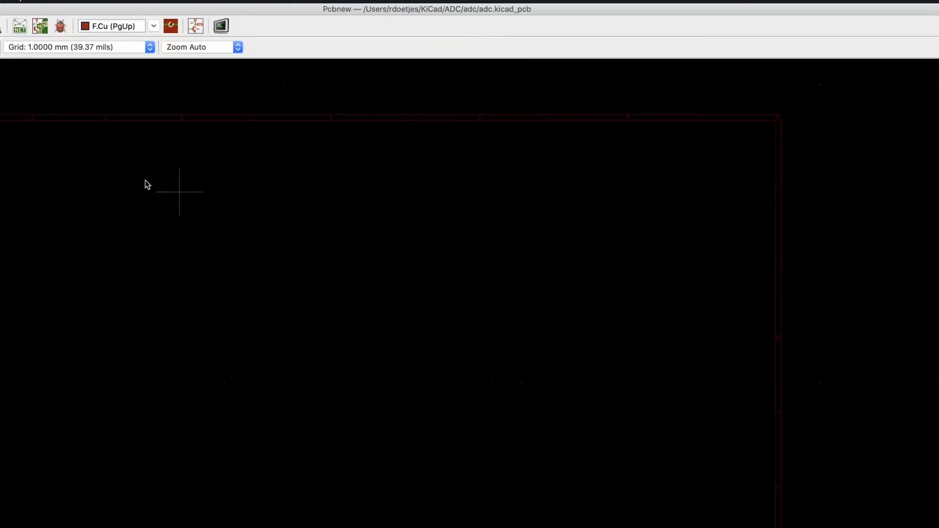
click(40, 27)
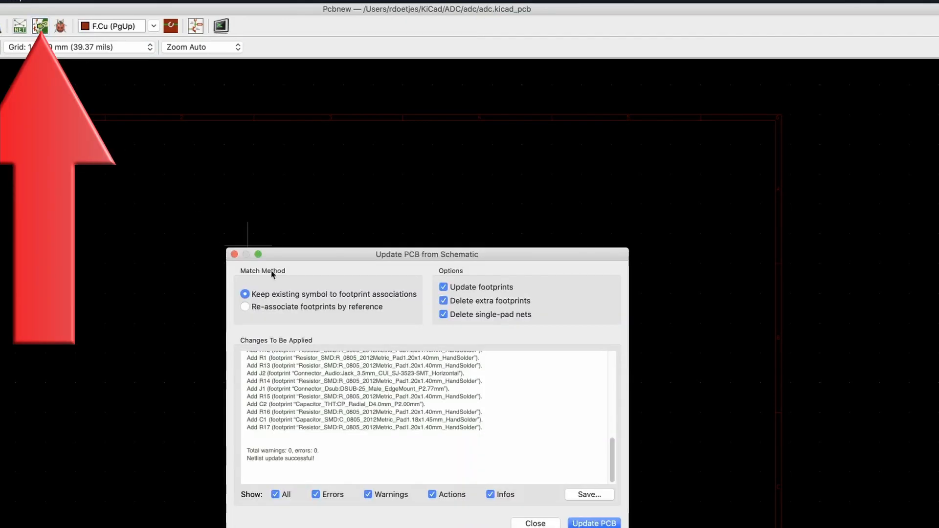
click(594, 524)
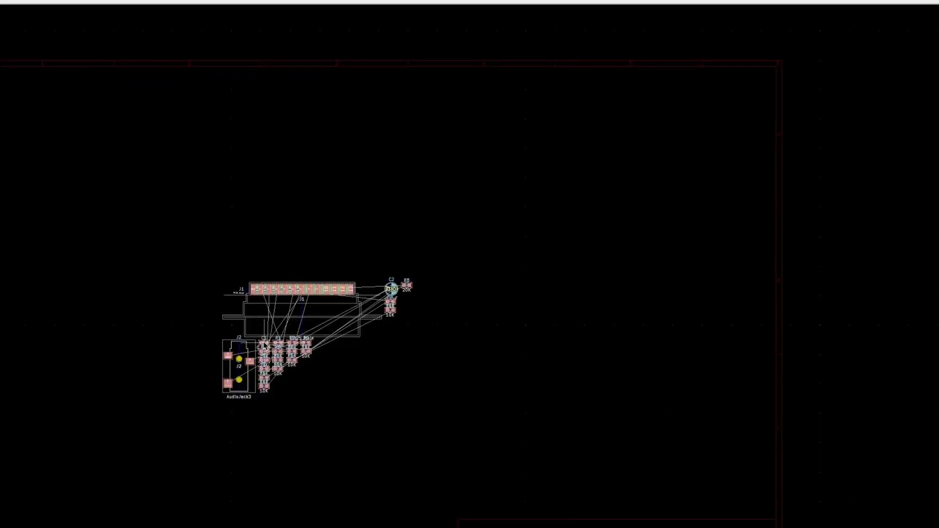
scroll(264, 342, up, 5)
scroll(378, 346, down, 2)
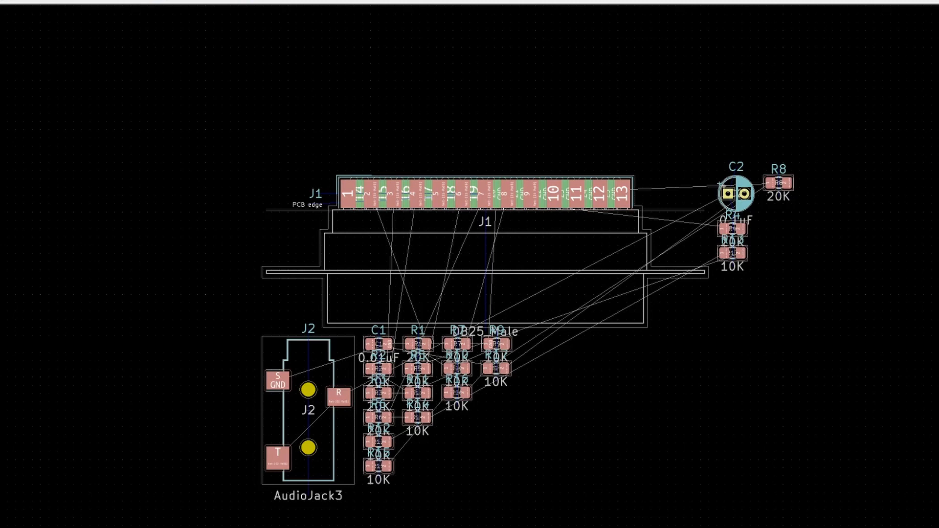
- Close the board layout editor and return to the adc.sch schematic
key(super+q)
click(481, 202)
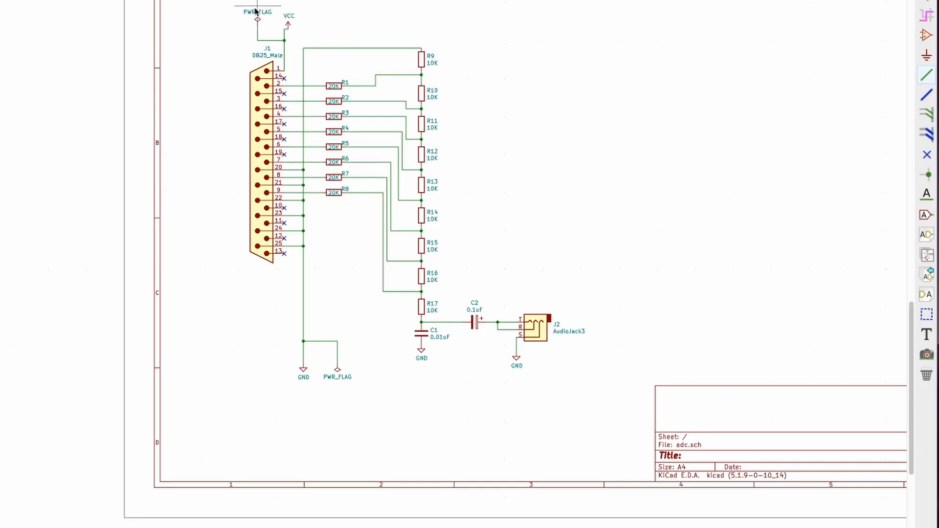
middle_drag(468, 69, 445, 192)
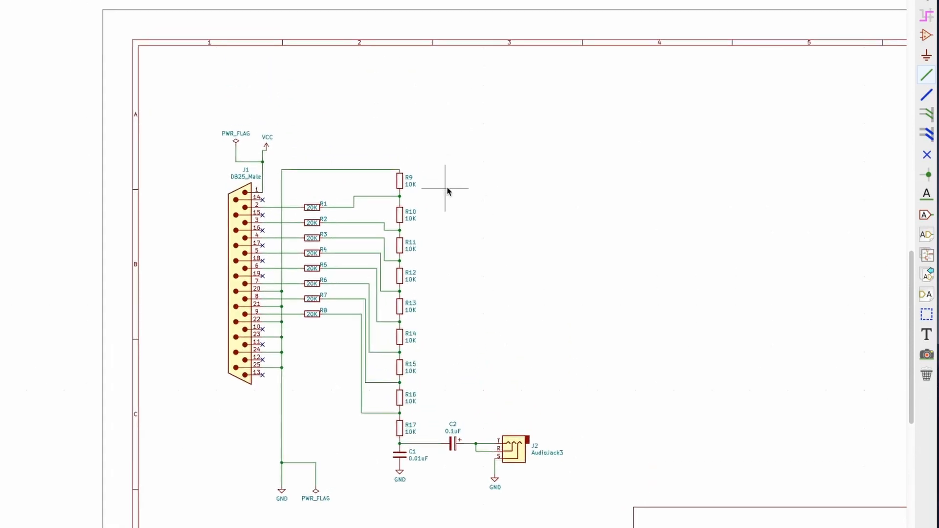
- Place a 7400 quad 2-input NAND gate from the 74xx library in the empty area beside resistors R9 and R10
click(927, 36)
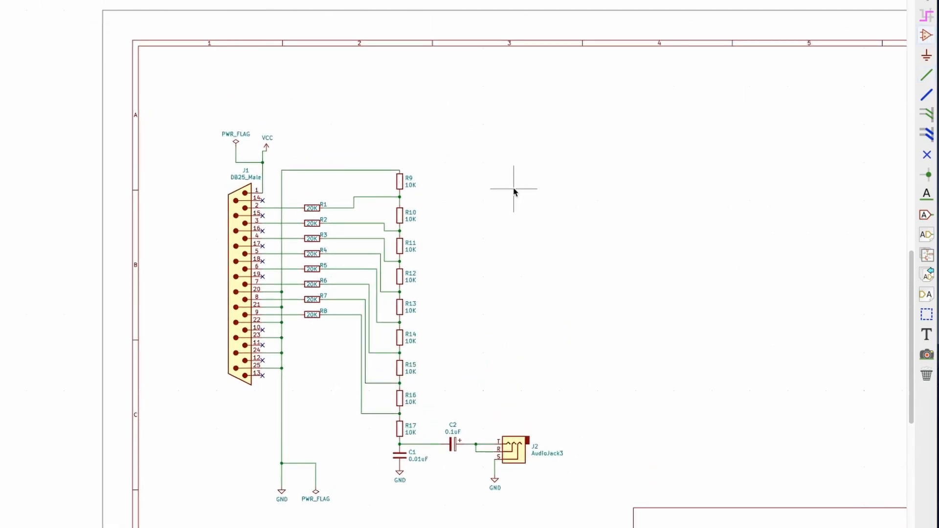
click(514, 190)
text(7400)
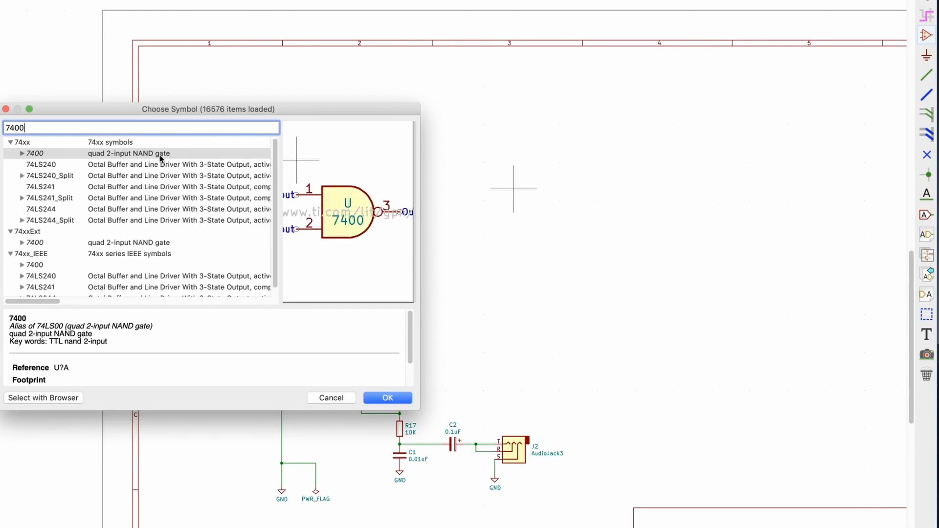
double_click(161, 153)
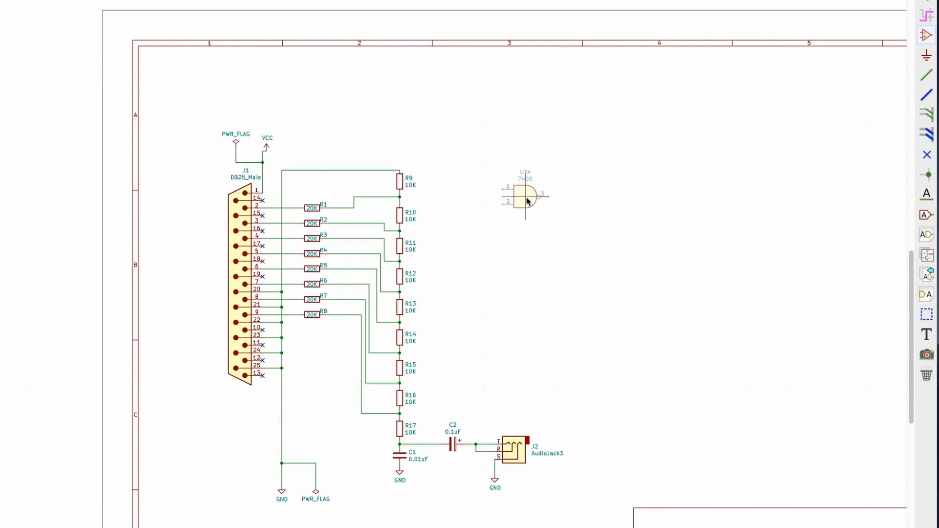
click(527, 197)
- Wire the 7400 gate's two input pins together and connect them to the node between R9 and R10
scroll(527, 197, up, 2)
scroll(421, 340, down, 2)
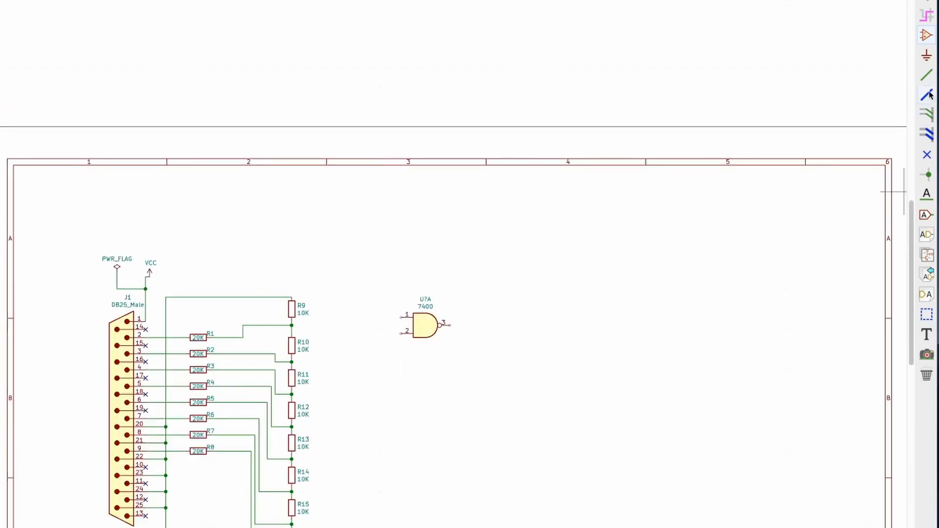
click(928, 77)
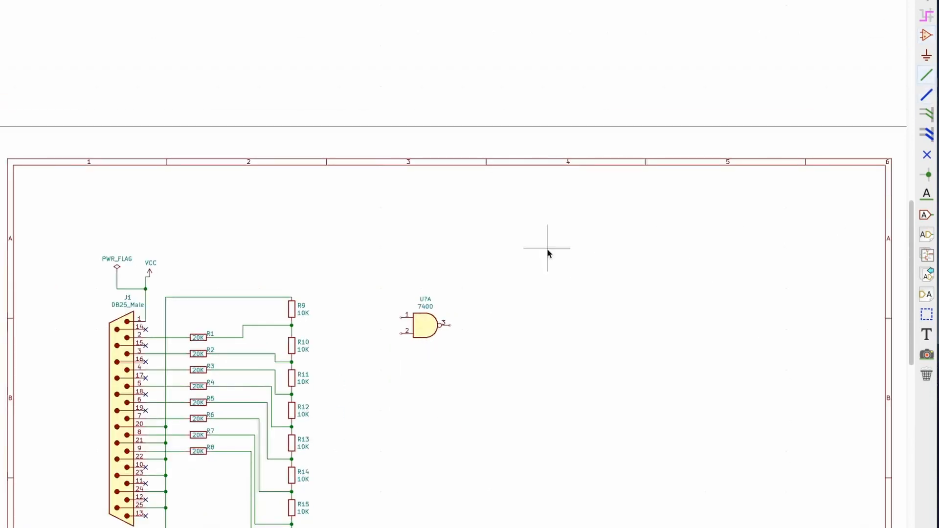
click(401, 317)
click(401, 333)
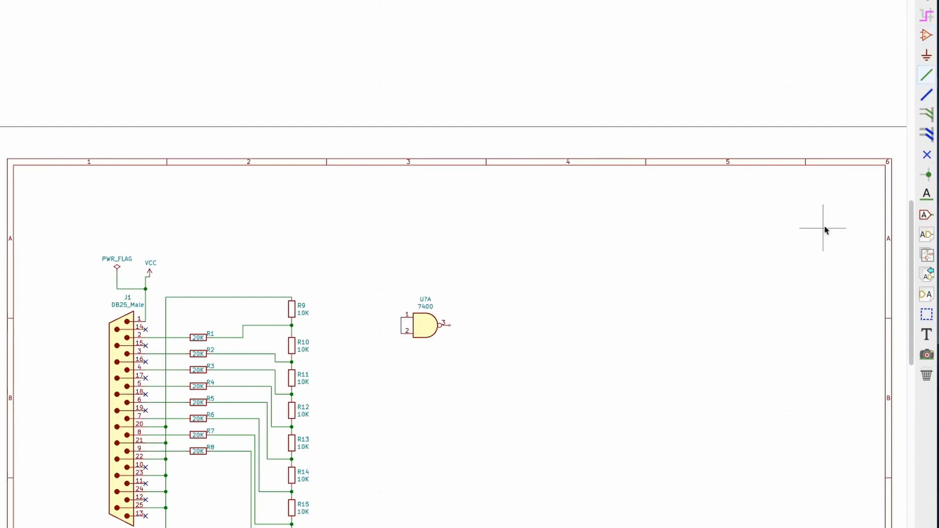
click(292, 325)
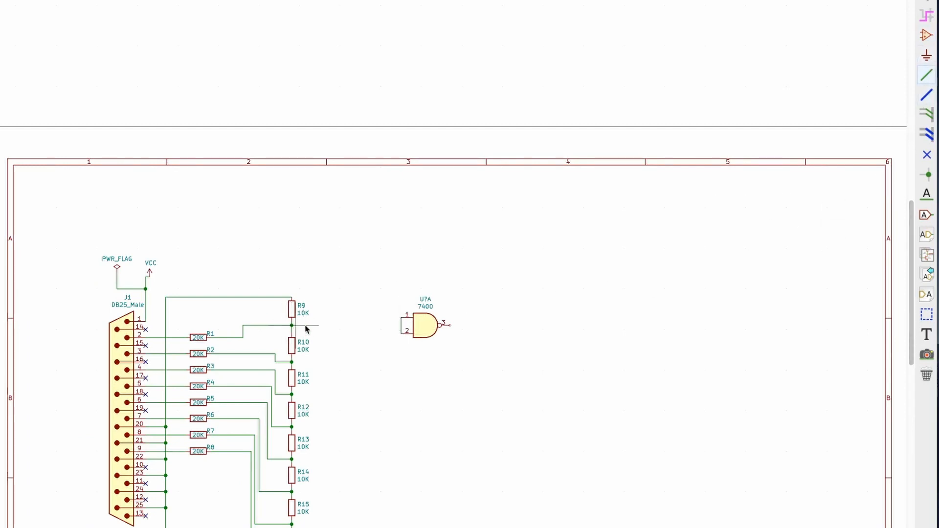
click(402, 325)
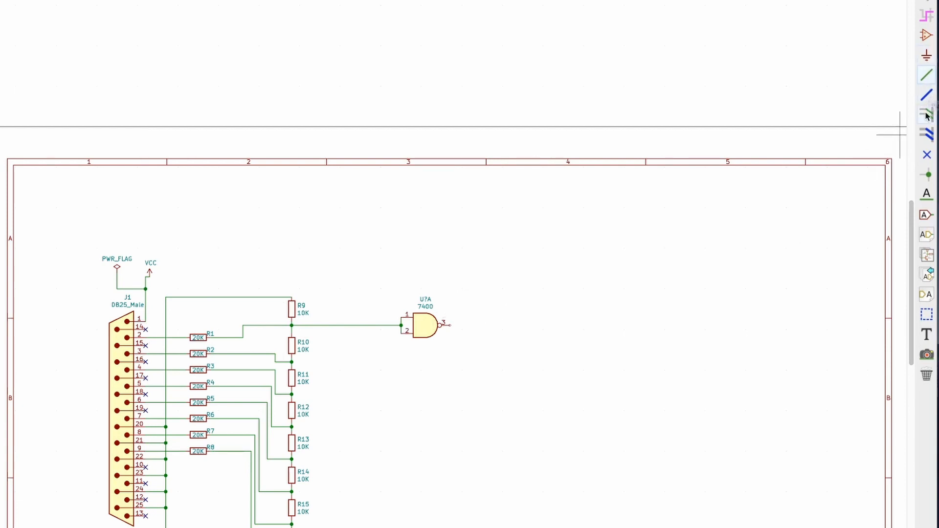
- Place a resistor (R) from the recently used symbols, upright above and just beyond the 7400 gate's output
click(927, 34)
click(478, 268)
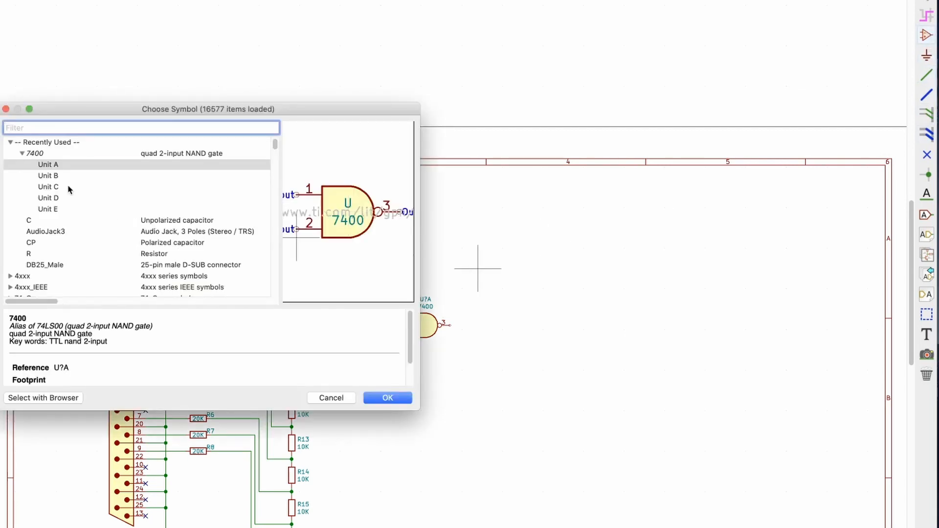
scroll(59, 187, down, 3)
scroll(59, 201, up, 3)
click(22, 154)
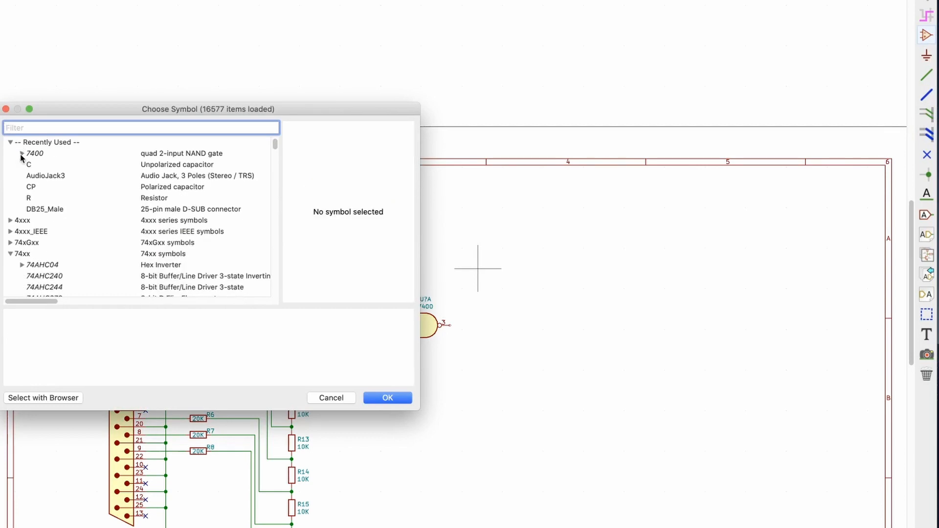
double_click(38, 200)
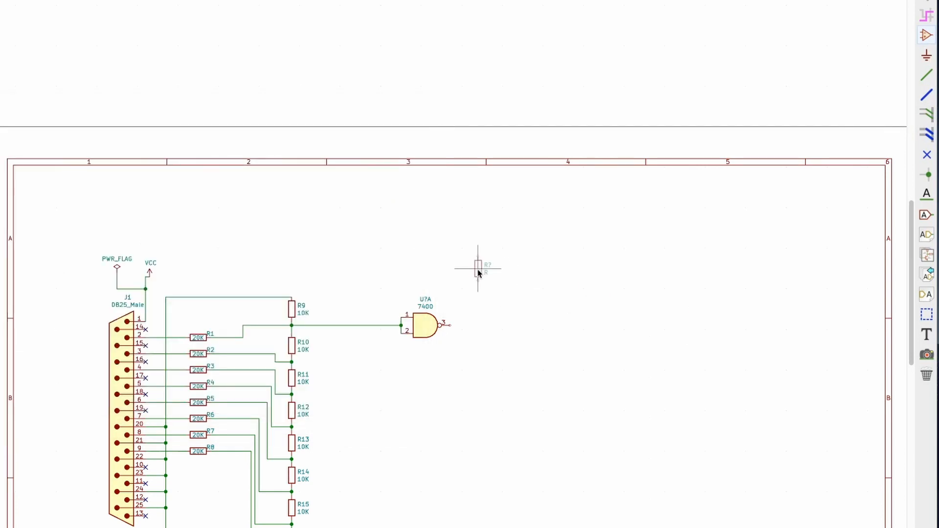
click(463, 269)
- Wire the lower pin of the new resistor to output pin 3 of the 7400 gate
click(927, 75)
click(462, 281)
click(451, 326)
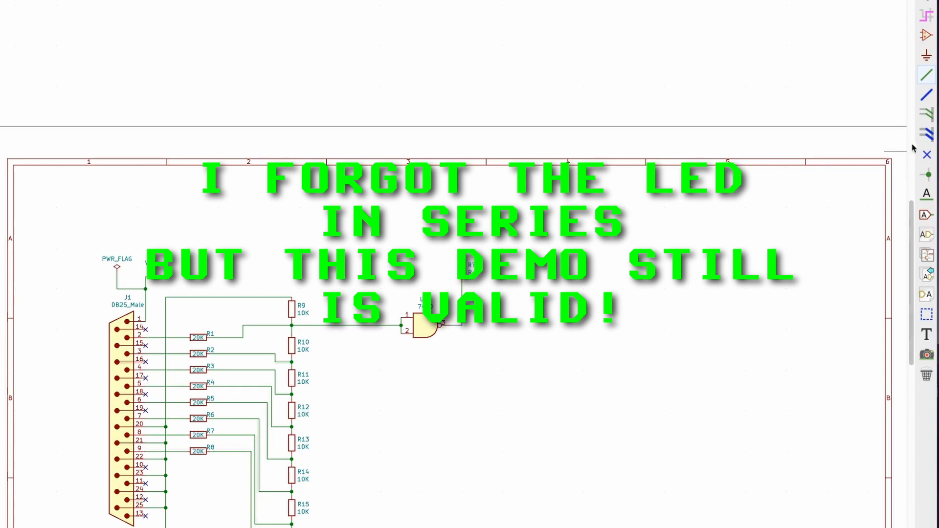
- Place a VCC power symbol on the upper pin of the new resistor
click(927, 55)
click(464, 244)
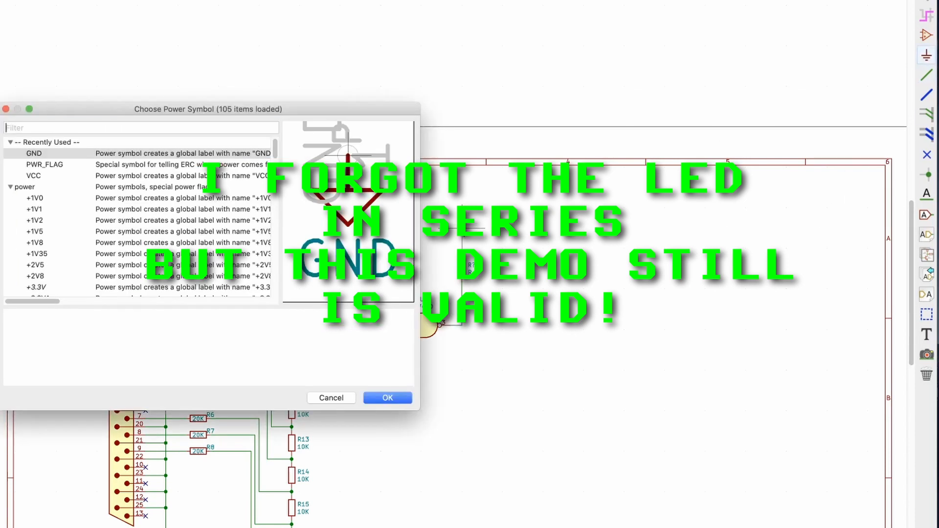
double_click(56, 176)
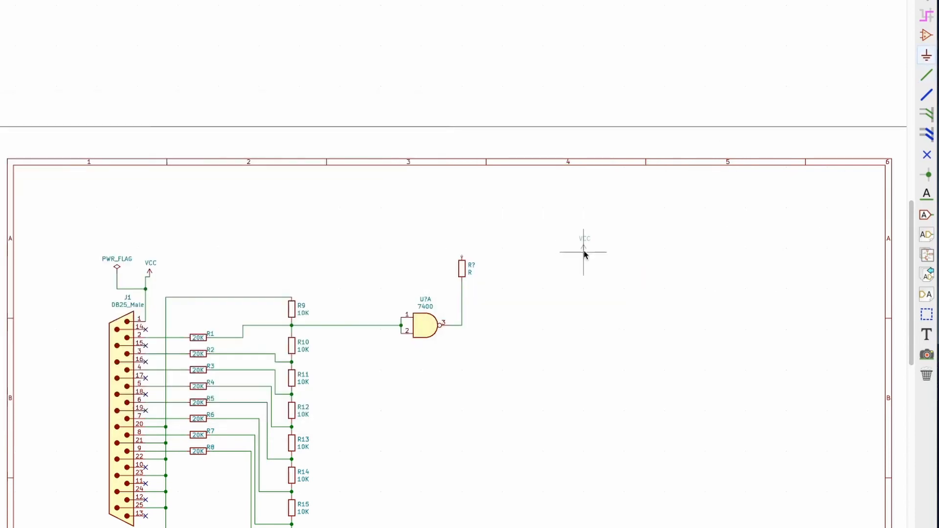
click(463, 257)
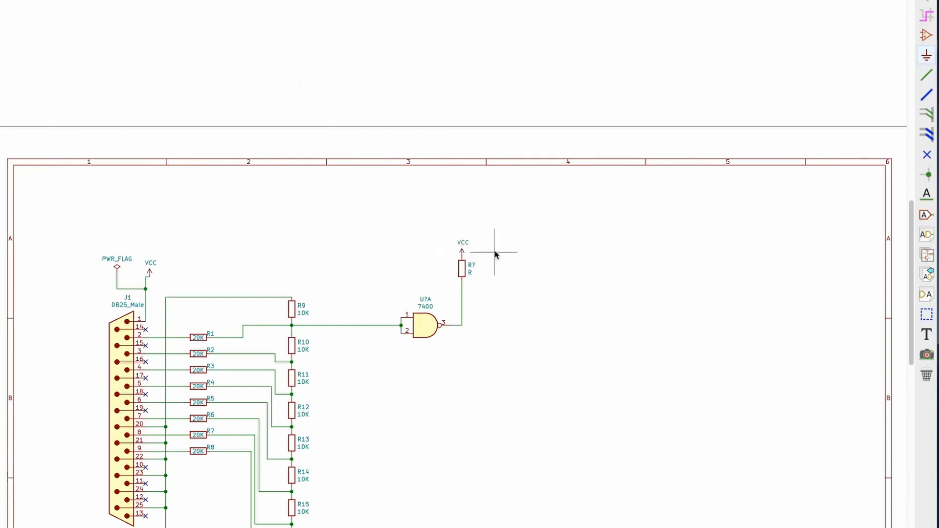
- Annotate the entire schematic, keeping existing annotations and sorting components by X position, so the new symbols are numbered
scroll(495, 256, up, 2)
scroll(423, 330, down, 1)
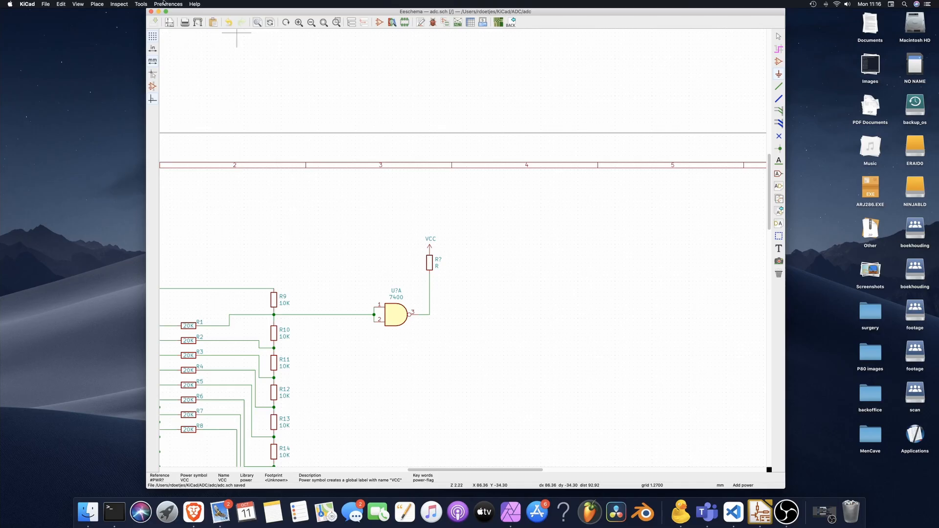
click(141, 4)
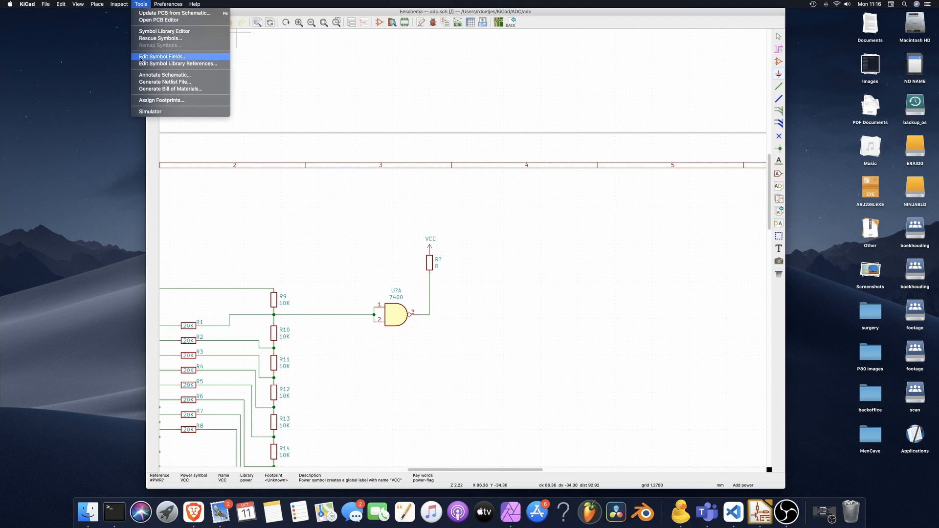
click(203, 76)
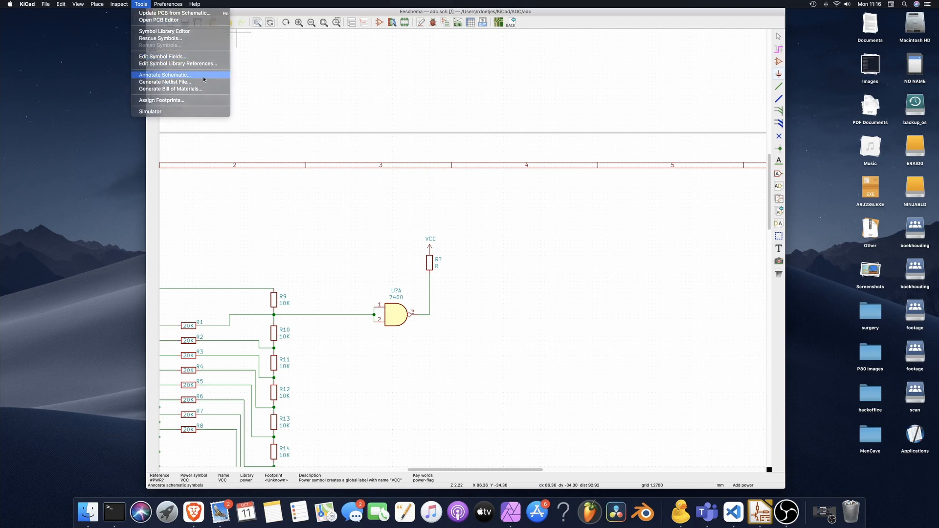
click(564, 328)
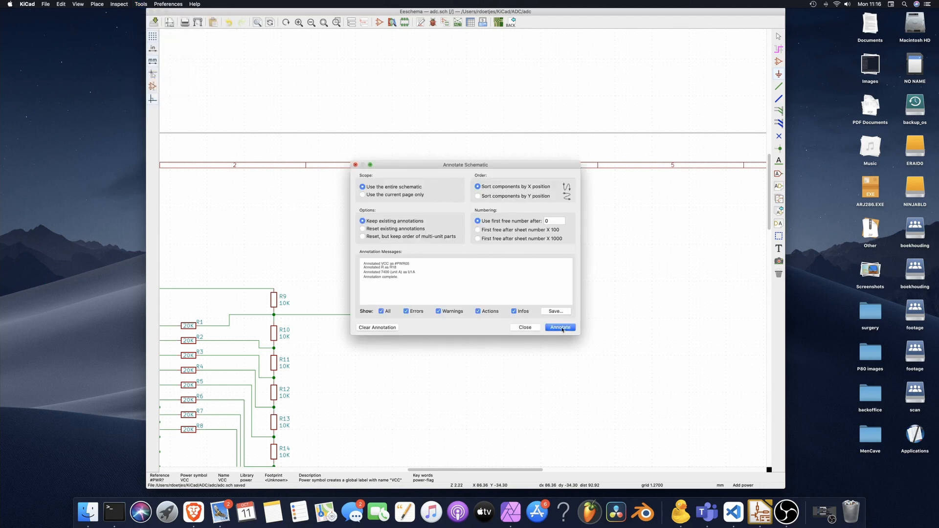
click(525, 327)
- Assign footprints Resistor_SMD:R_0201_0603Metric_Pad0.64x0.40mm_HandSolder to R18 and Package_DIP:DIP-14_W7.62mm_SMDSocket_SmallPads to U1
scroll(524, 325, down, 3)
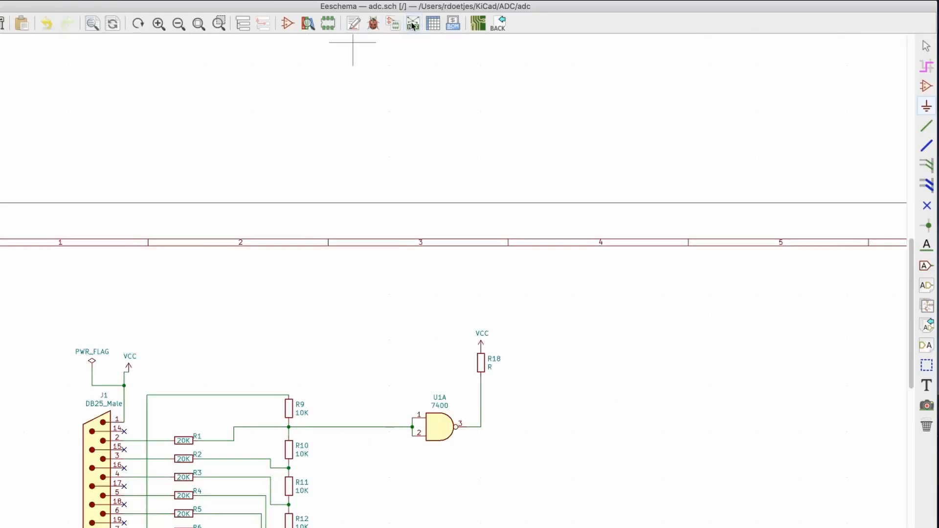
click(392, 23)
scroll(308, 438, down, 1)
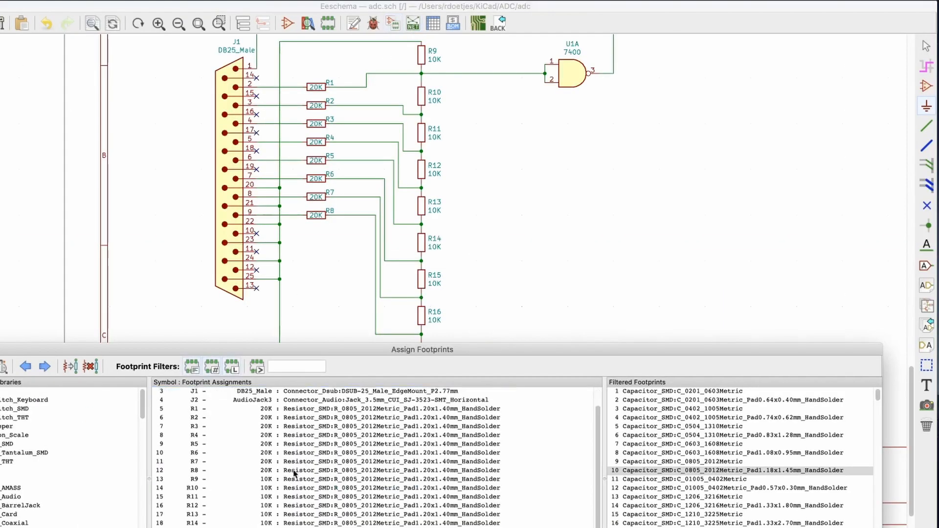
click(224, 450)
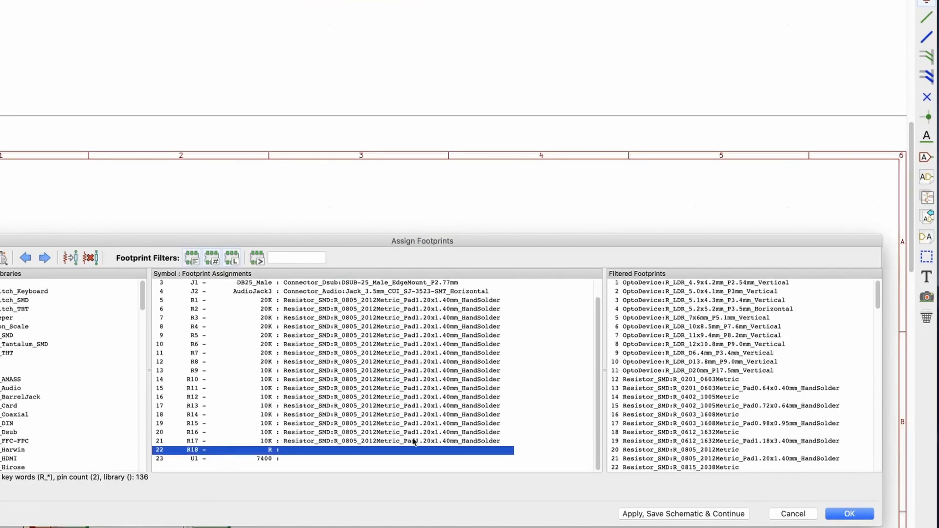
double_click(724, 388)
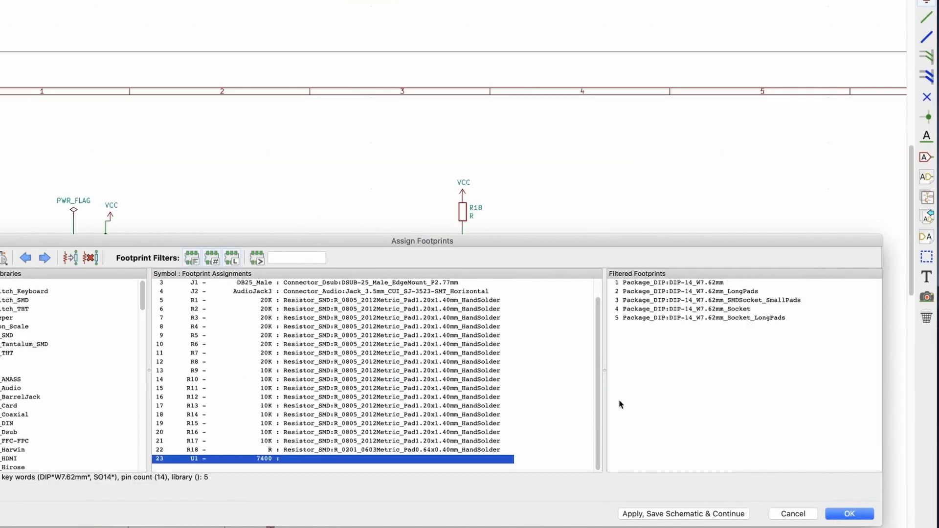
double_click(713, 300)
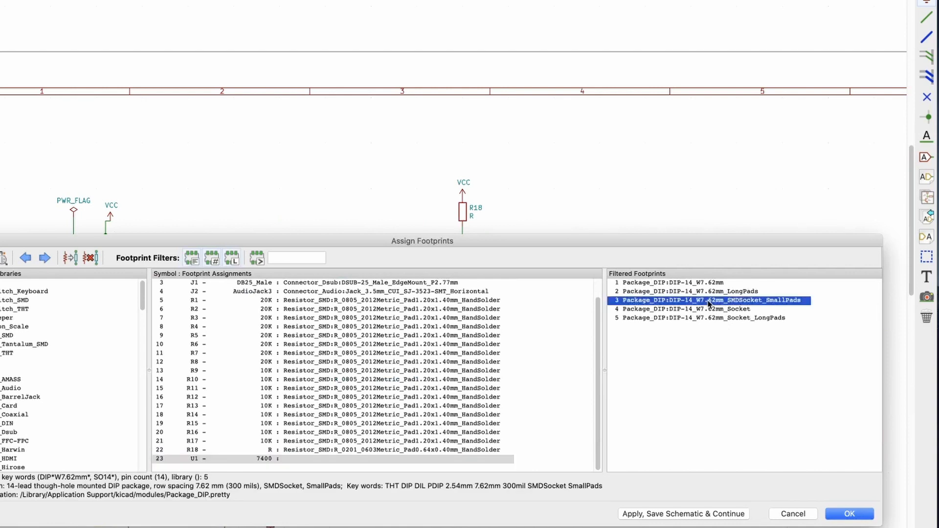
click(845, 514)
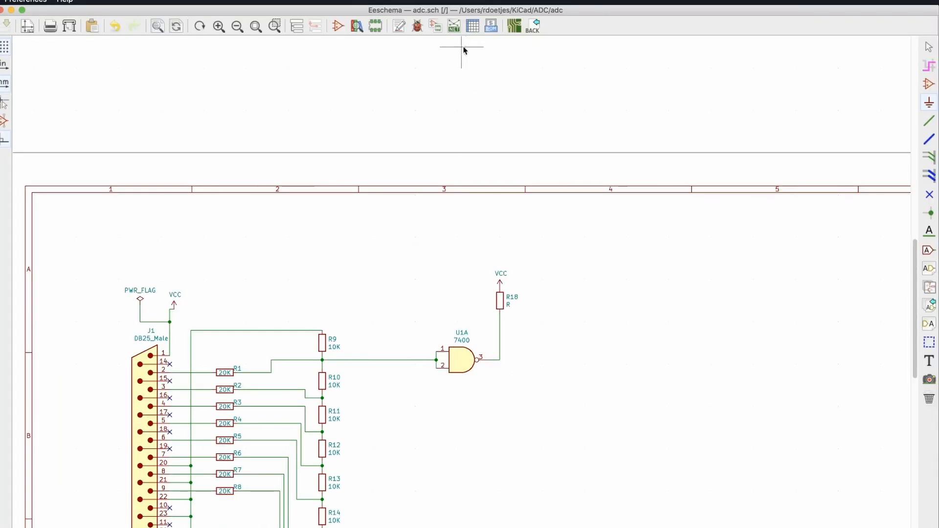
- Regenerate the netlist in Pcbnew format, replacing the existing adc.net in the adc folder
click(454, 30)
click(572, 321)
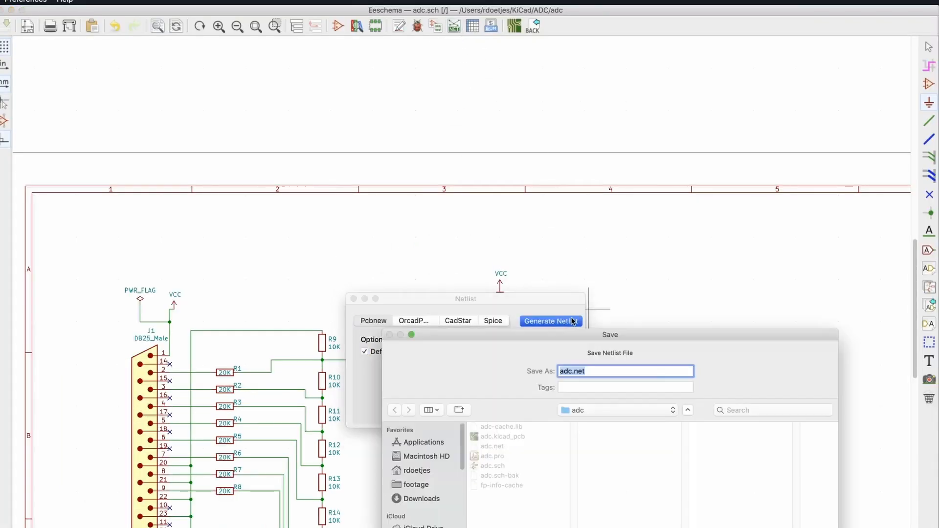
key(Return)
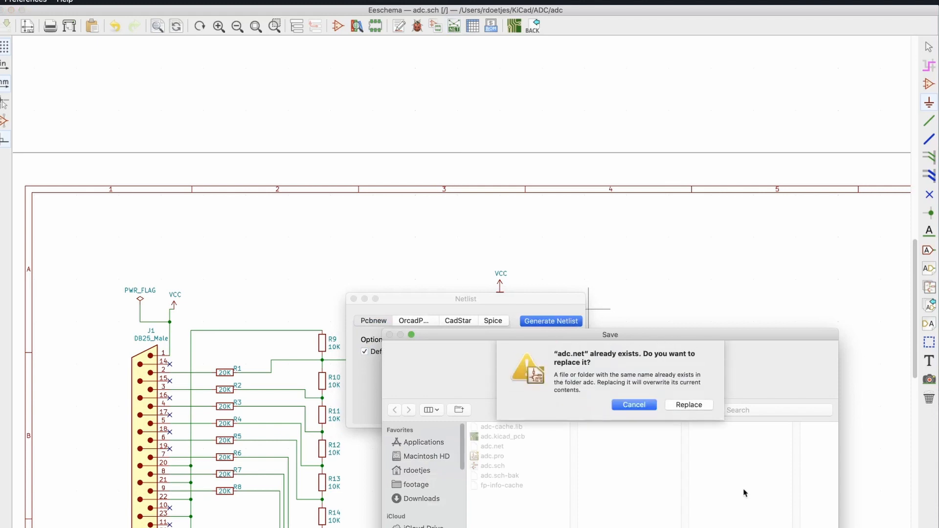
click(689, 405)
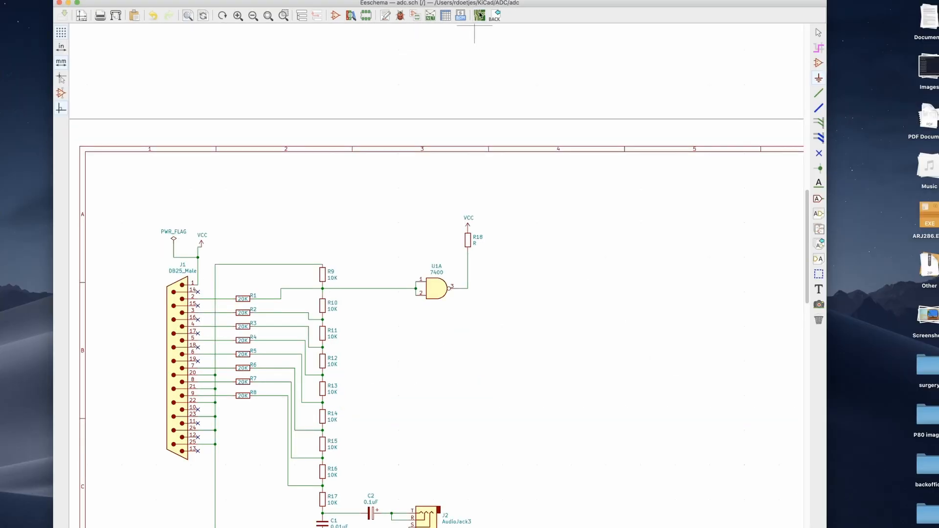
- Switch to Pcbnew and update the board from the schematic, keeping existing symbol to footprint associations
click(480, 15)
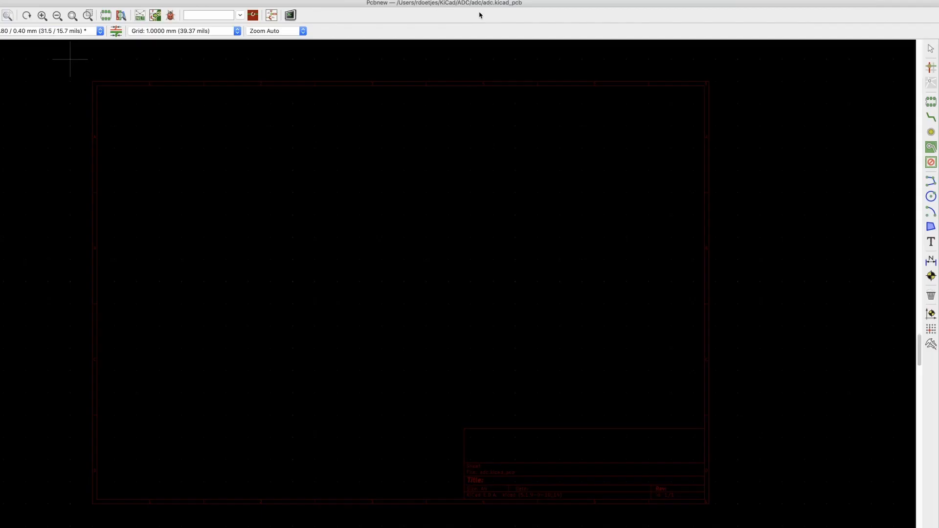
click(155, 15)
click(568, 387)
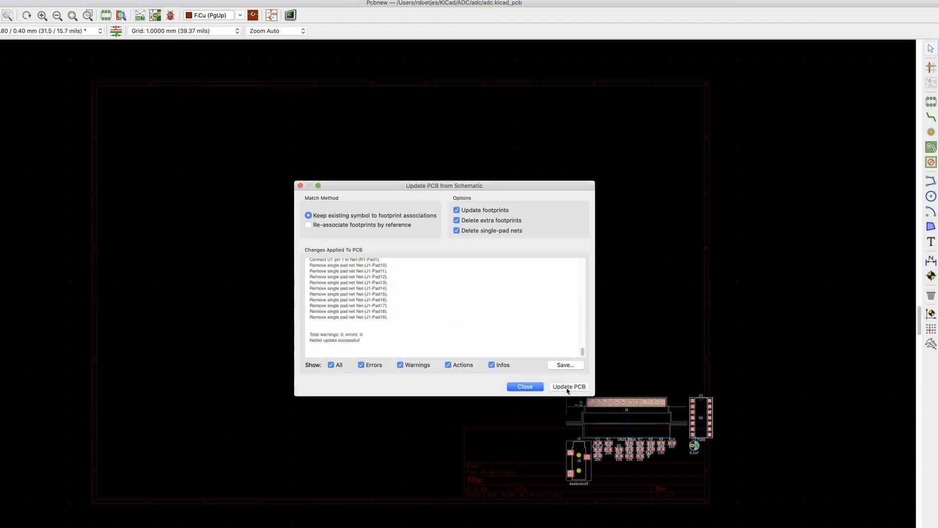
click(525, 389)
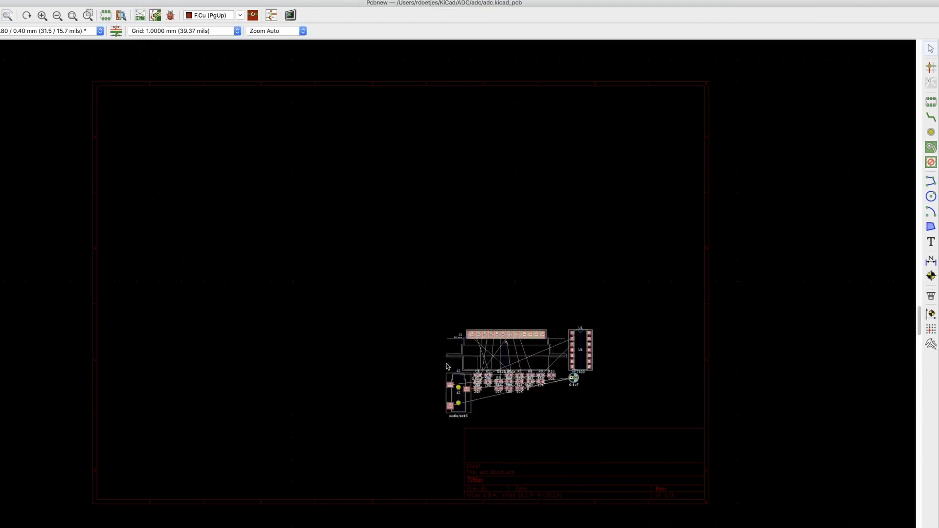
- Move the 7400 footprint U1 away from the other parts into the empty area to the right of C2
scroll(425, 299, up, 4)
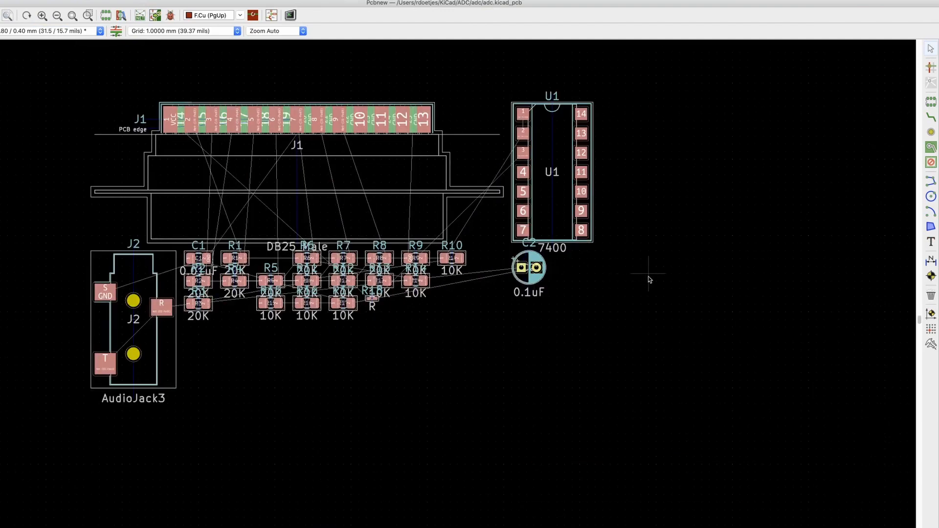
middle_drag(646, 275, 504, 375)
click(423, 303)
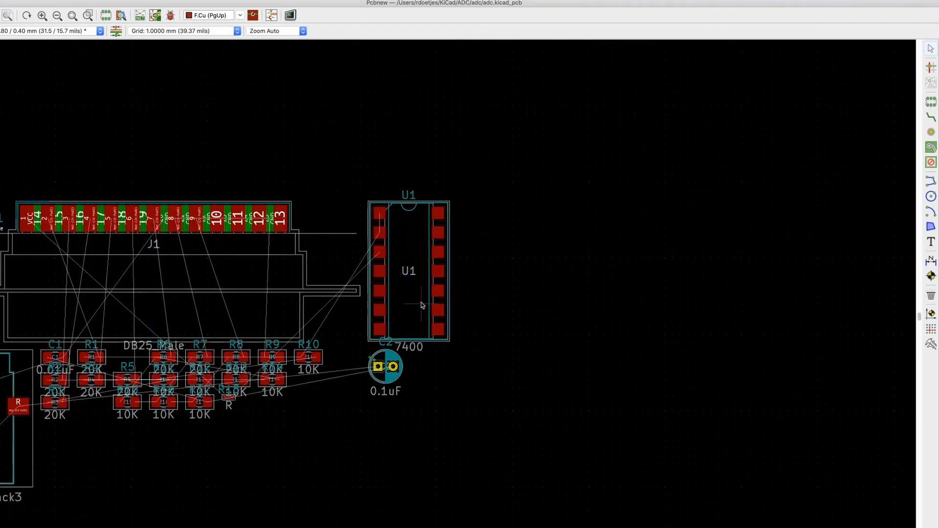
drag(424, 305, 616, 313)
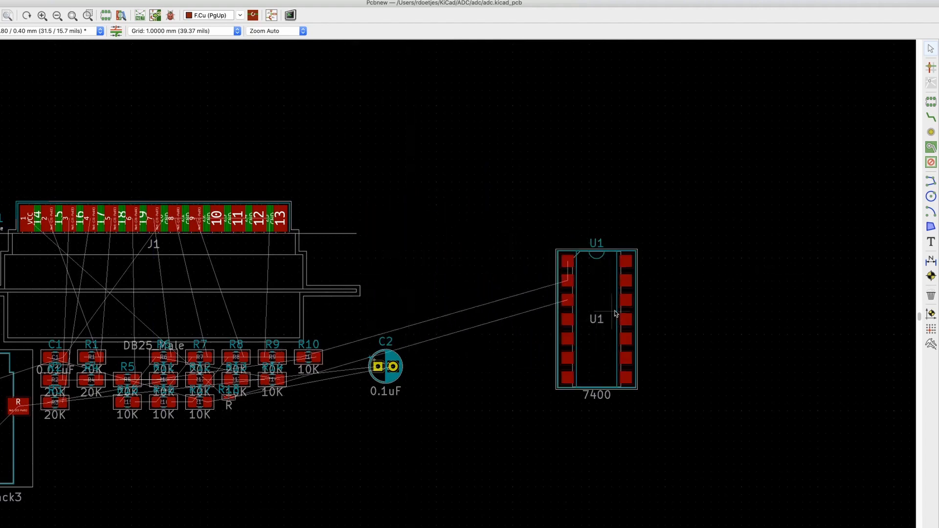
click(602, 373)
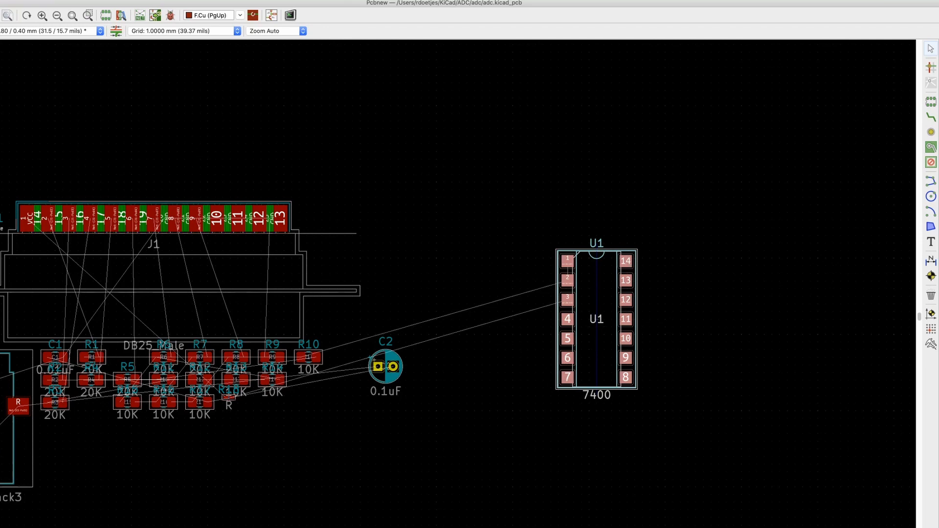
- Close the board layout editor, discarding the changes to adc.kicad_pcb, and return to the adc.sch schematic
key(super+q)
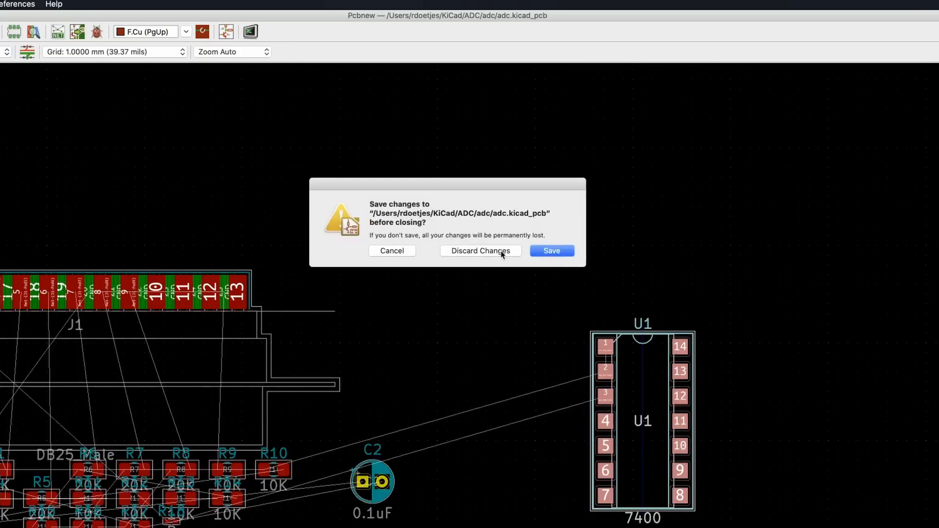
click(502, 253)
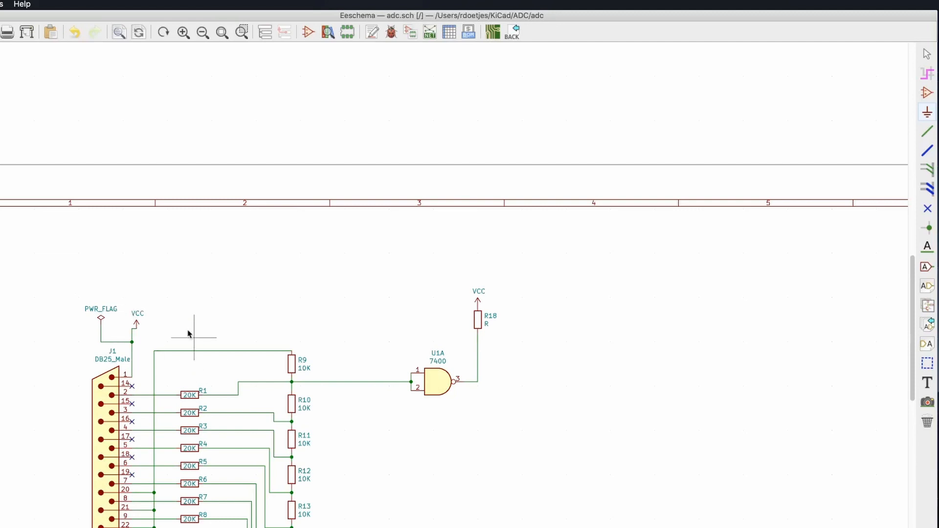
scroll(73, 257, down, 2)
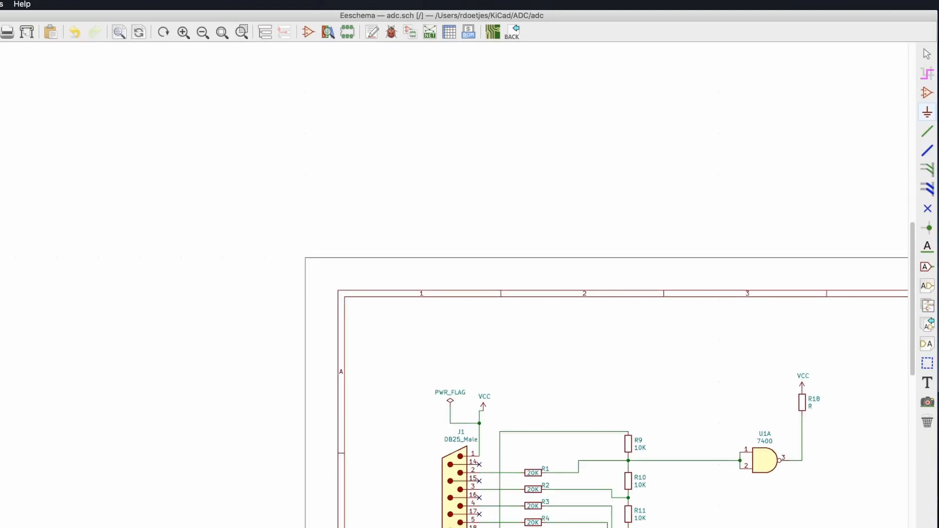
- Place Unit E of the 7400, the VCC/GND power unit, above and slightly left of the NAND gate U1A
scroll(378, 327, down, 5)
scroll(377, 327, right, 4)
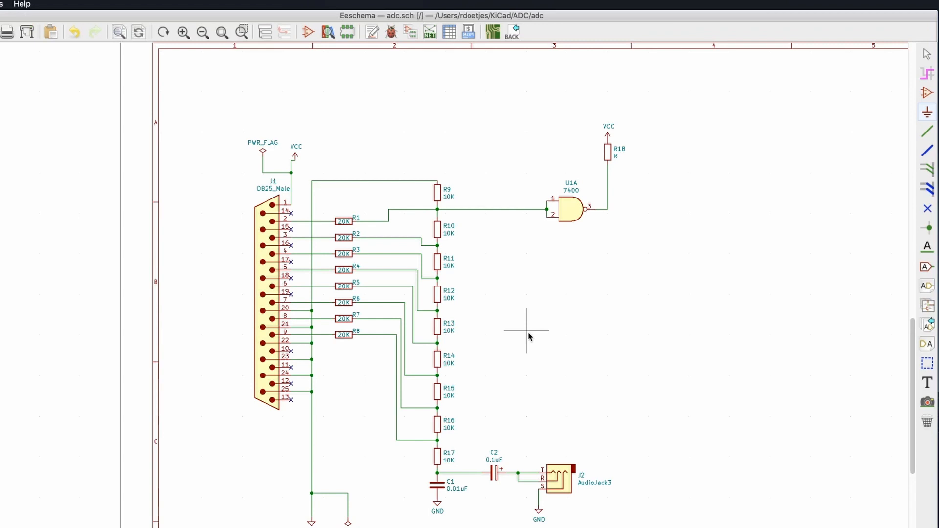
click(927, 94)
click(644, 189)
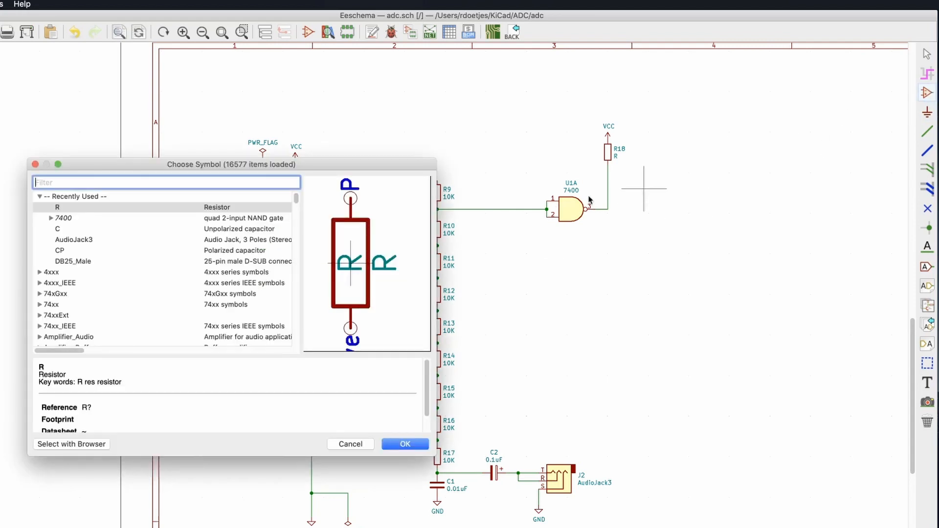
click(74, 218)
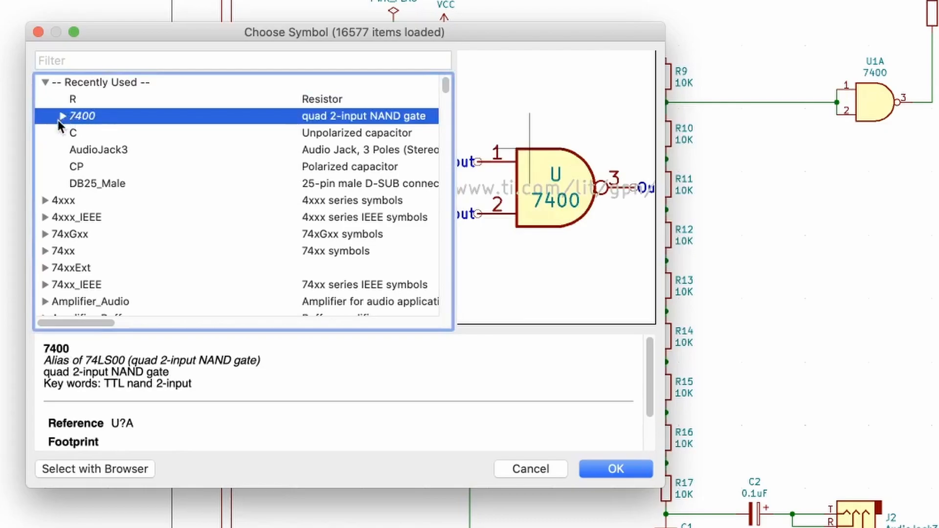
click(57, 119)
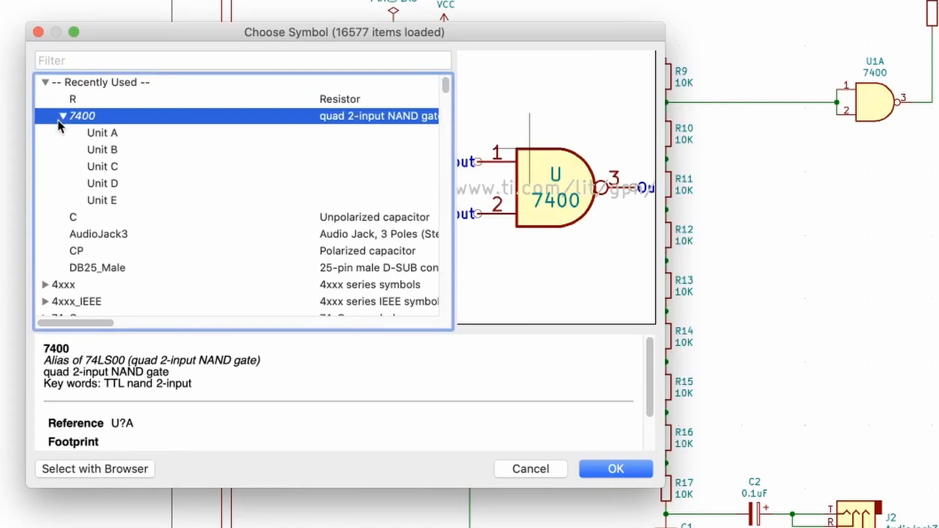
click(105, 200)
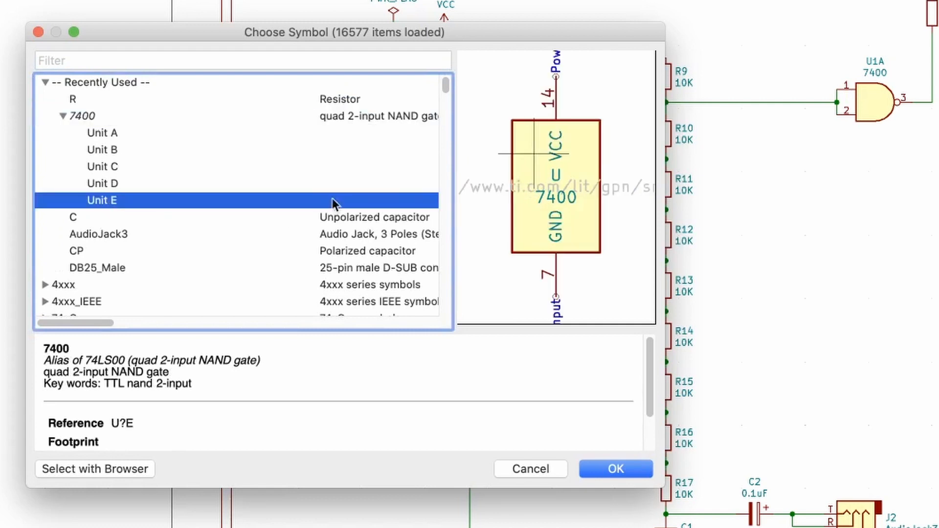
click(624, 473)
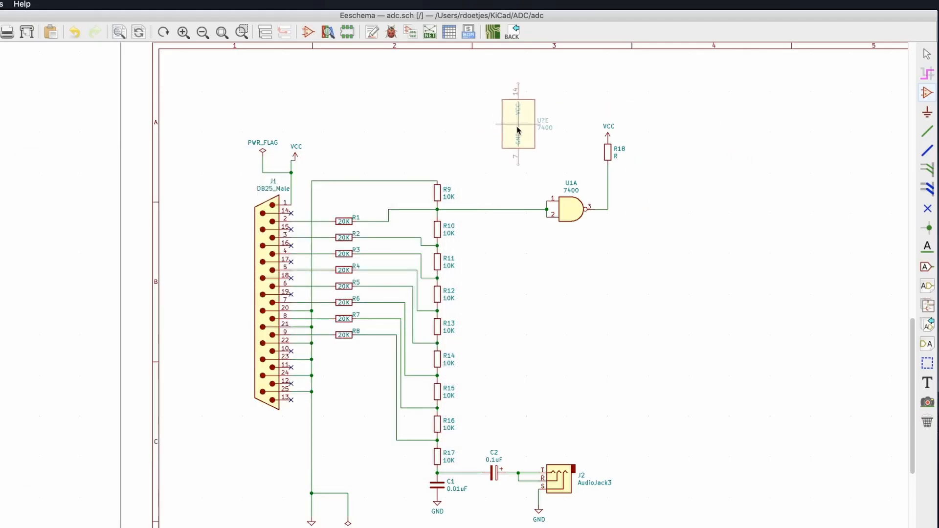
click(514, 131)
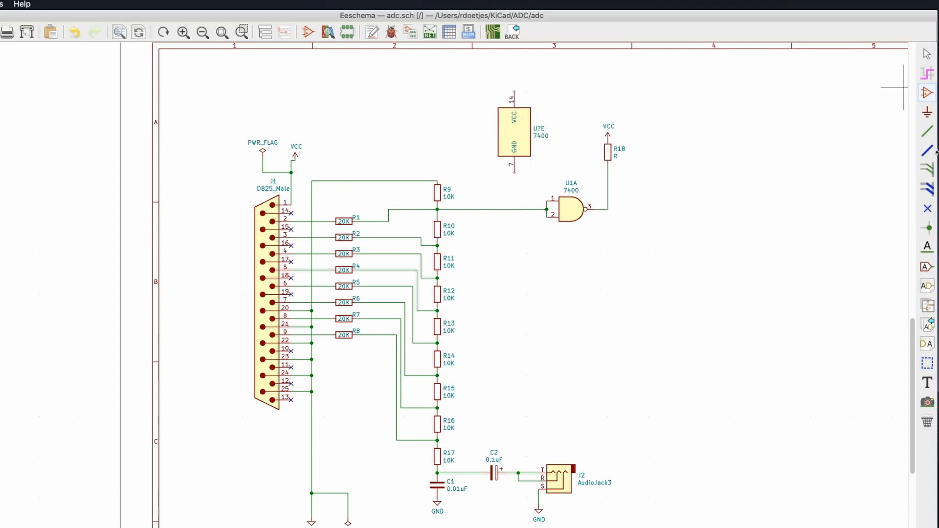
- Attach a GND symbol to pin 7 and a VCC symbol to pin 14 of the 7400 power unit
click(927, 113)
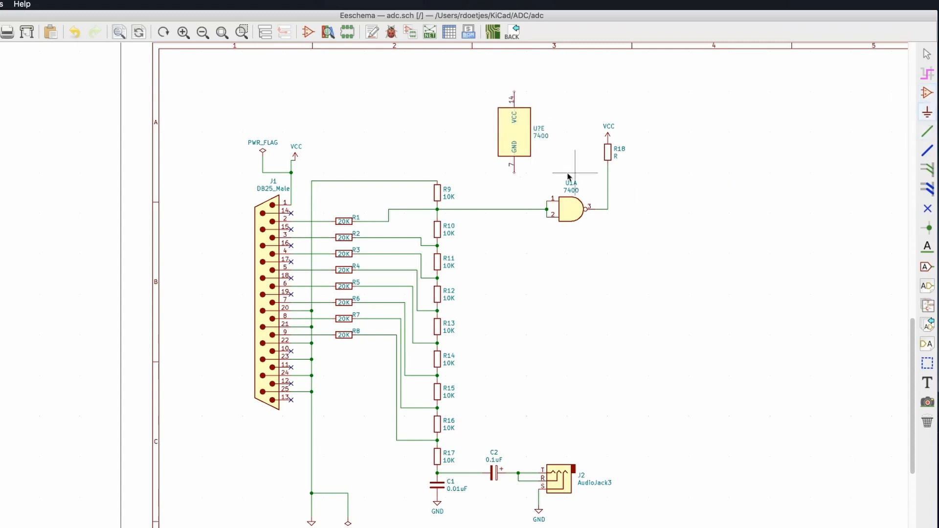
click(514, 173)
click(195, 221)
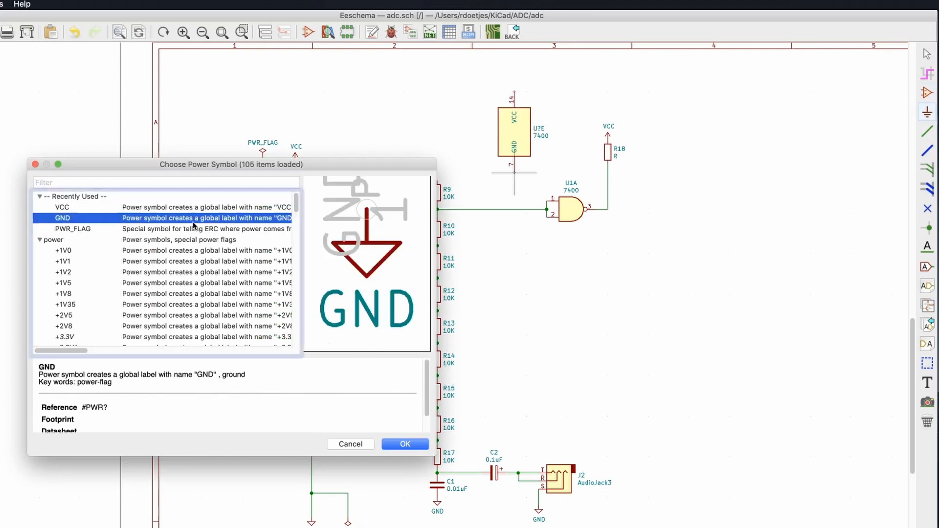
click(405, 444)
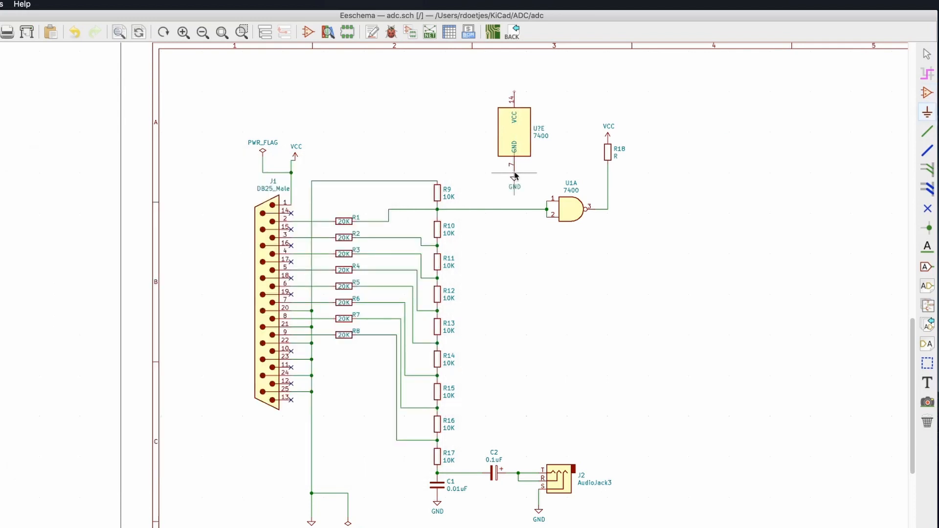
click(514, 175)
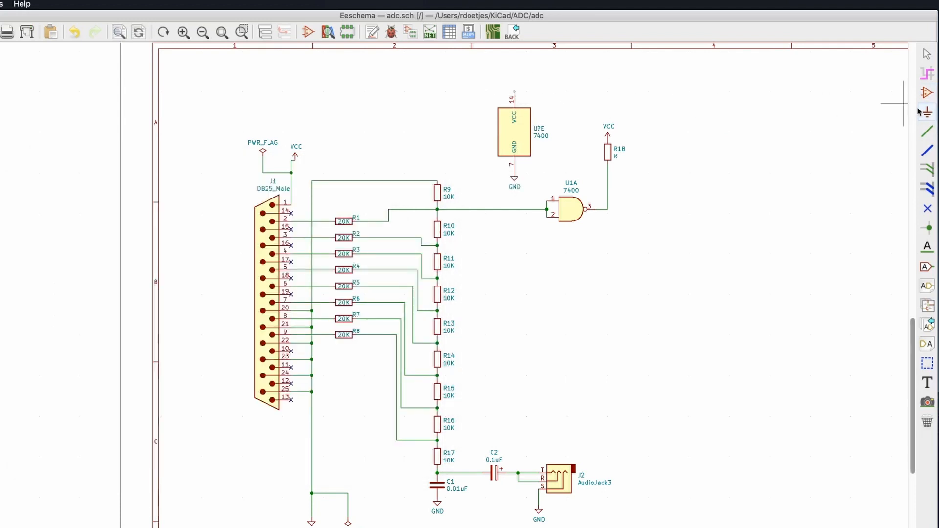
click(514, 93)
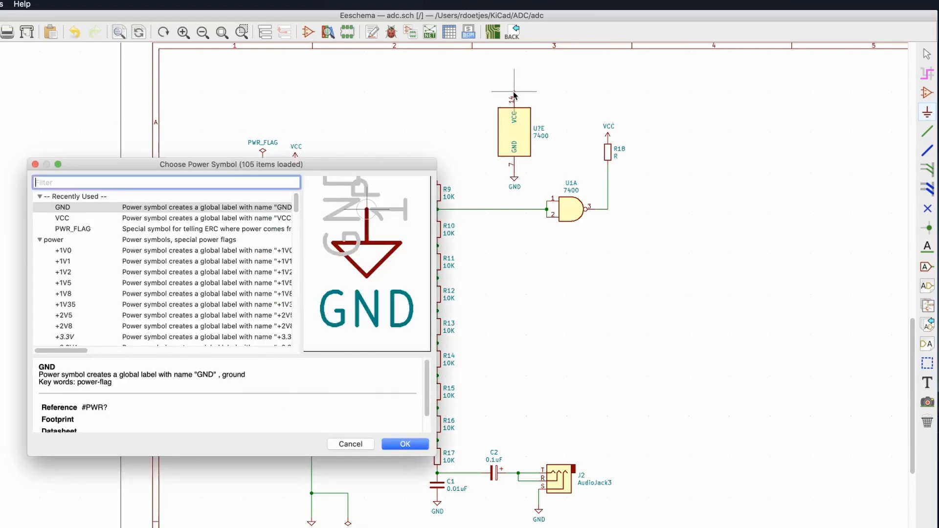
double_click(115, 218)
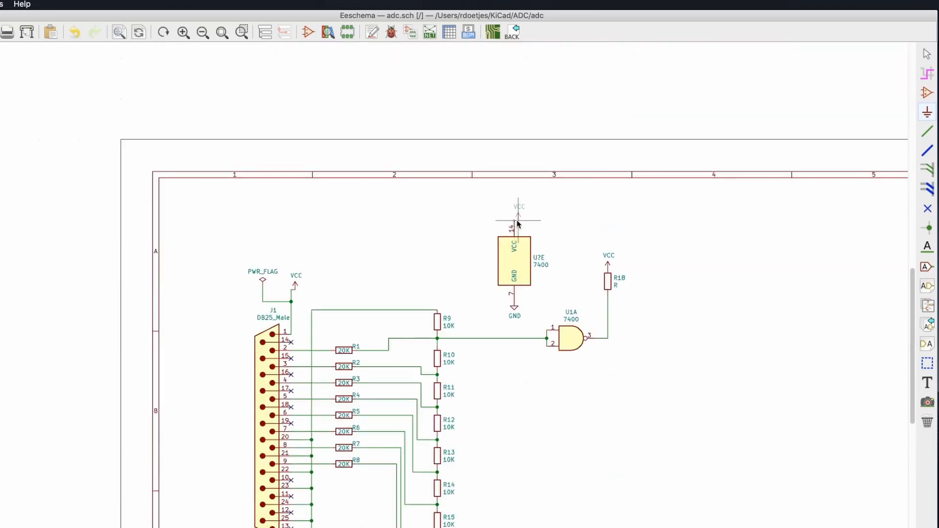
click(515, 223)
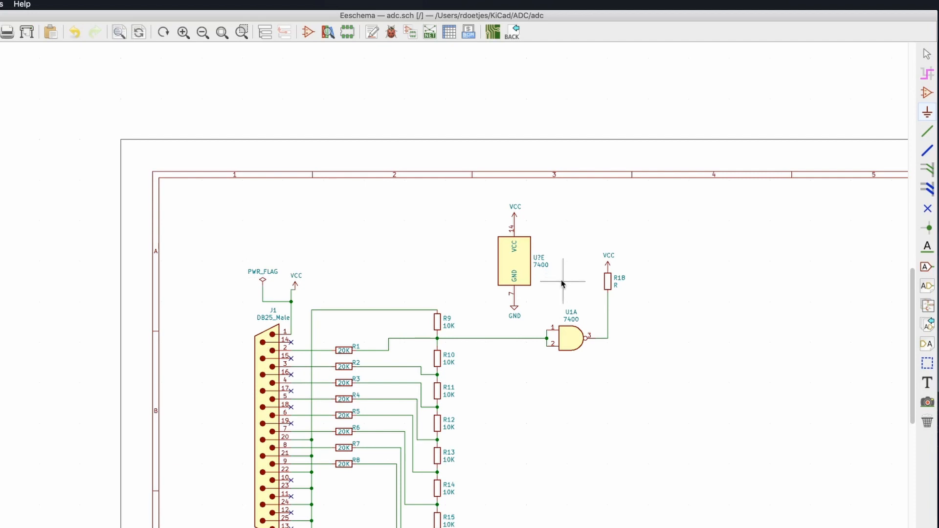
- Generate the Pcbnew netlist over the existing adc.net and close the schematic annotation dialog
click(432, 34)
click(531, 342)
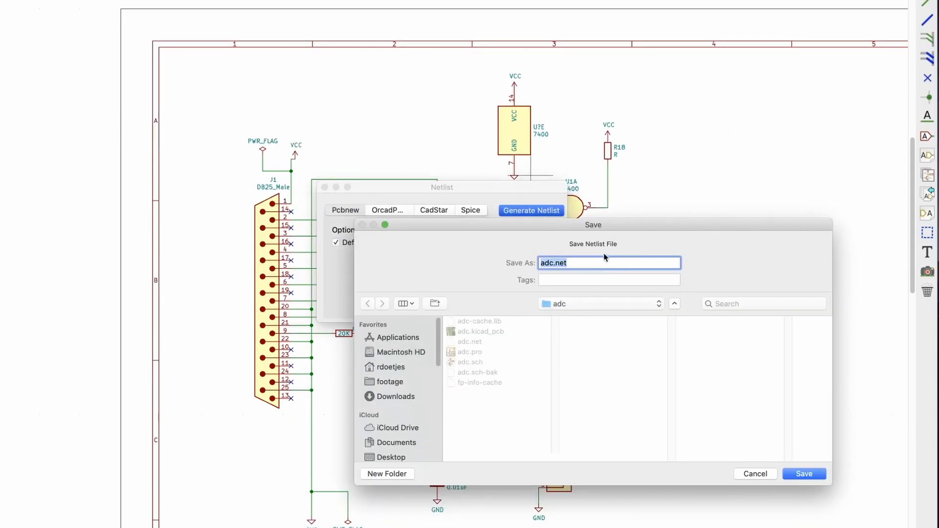
click(803, 474)
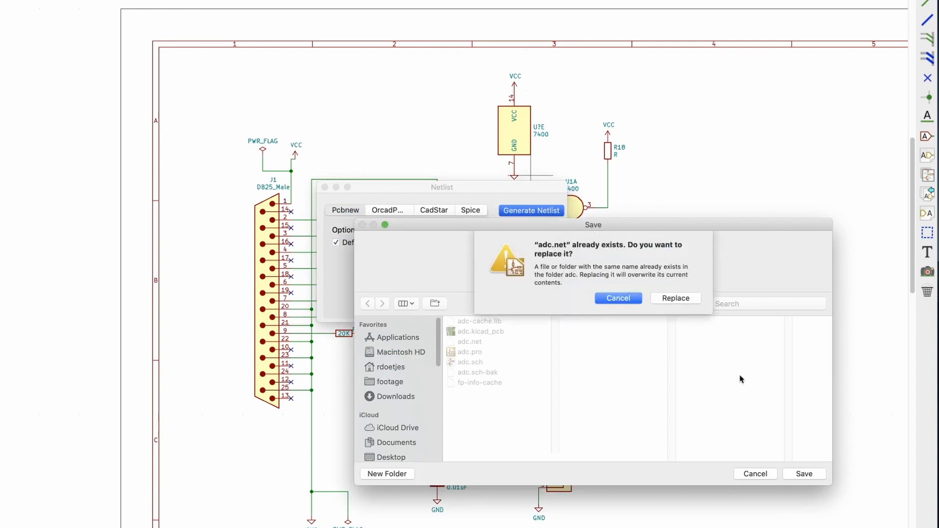
click(675, 299)
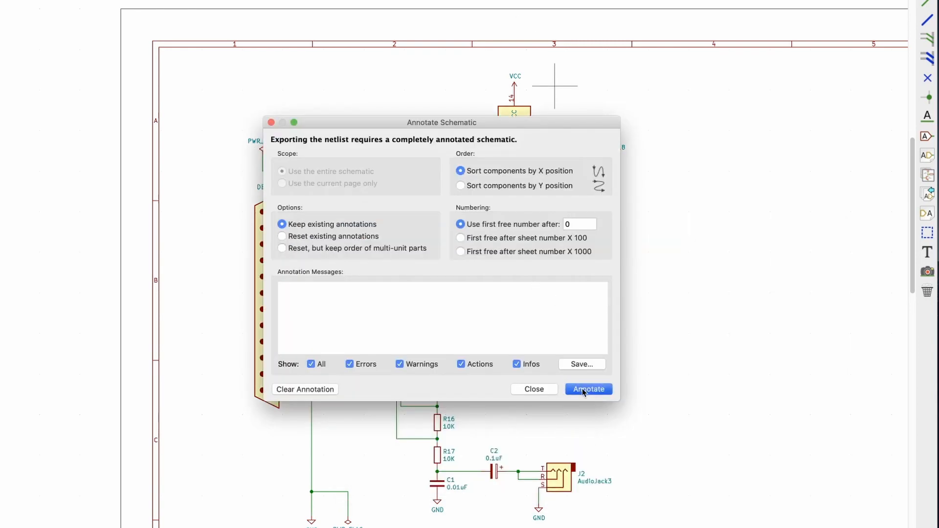
click(534, 390)
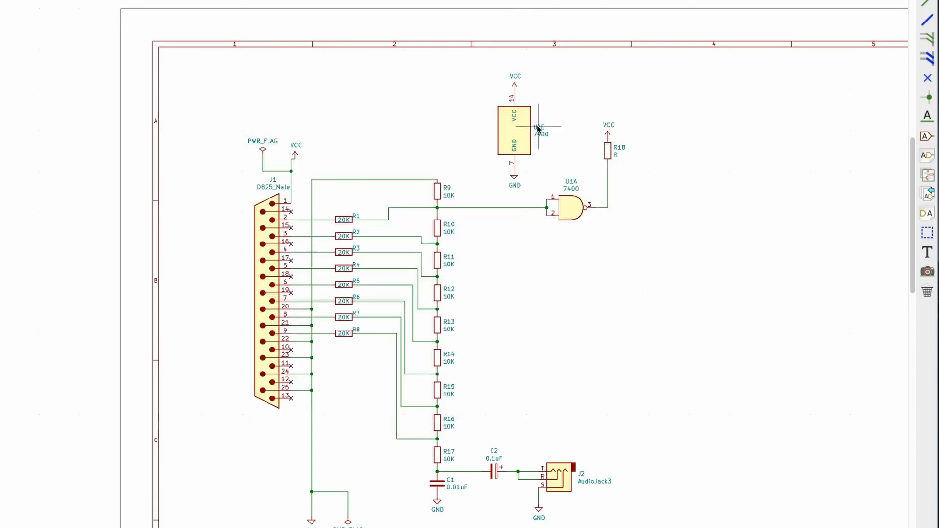
- Set the reference of the 7400 power unit to U1 so it belongs to the same chip as the NAND gate
double_click(538, 128)
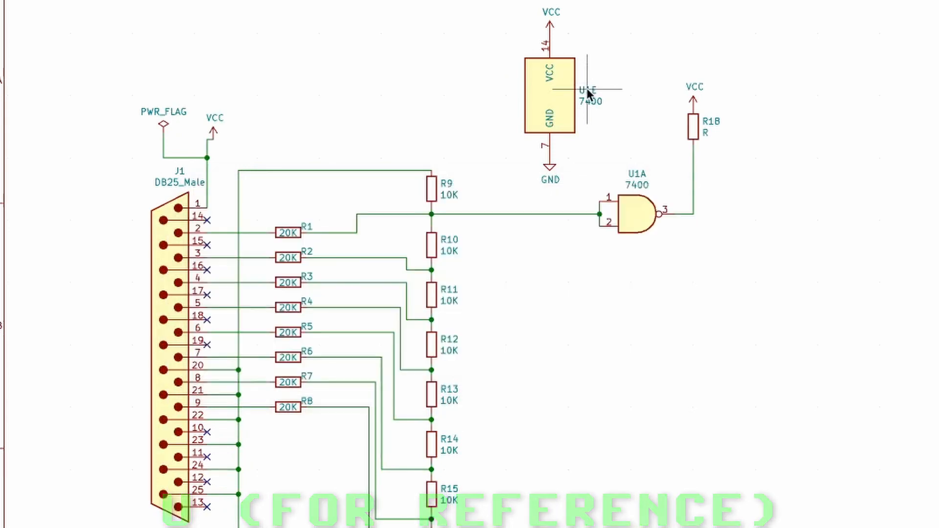
key(Return)
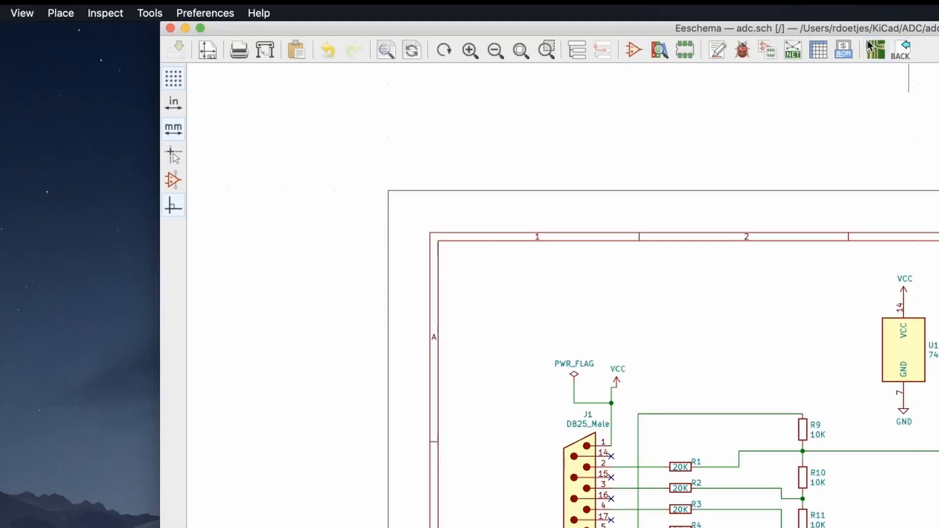
- Switch to Pcbnew, update the board from the schematic keeping existing symbol to footprint associations, and put down the imported footprints
click(869, 45)
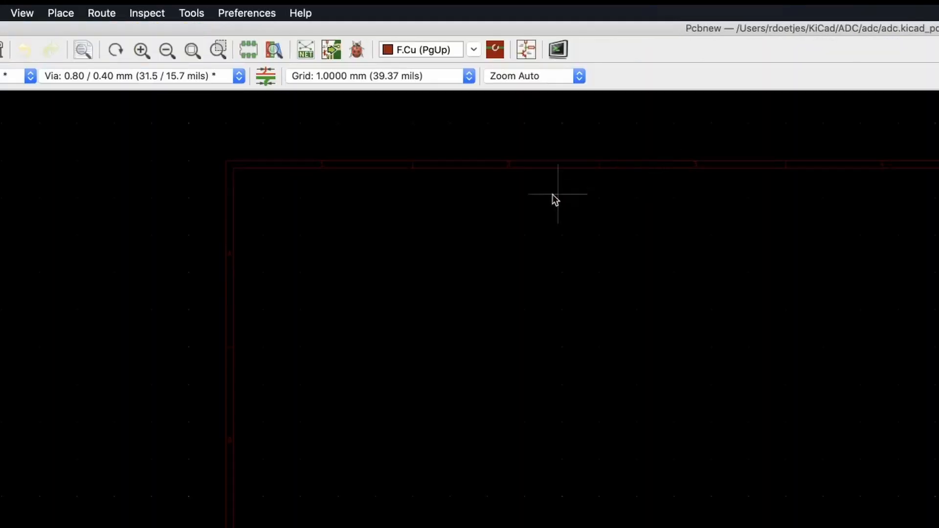
click(335, 51)
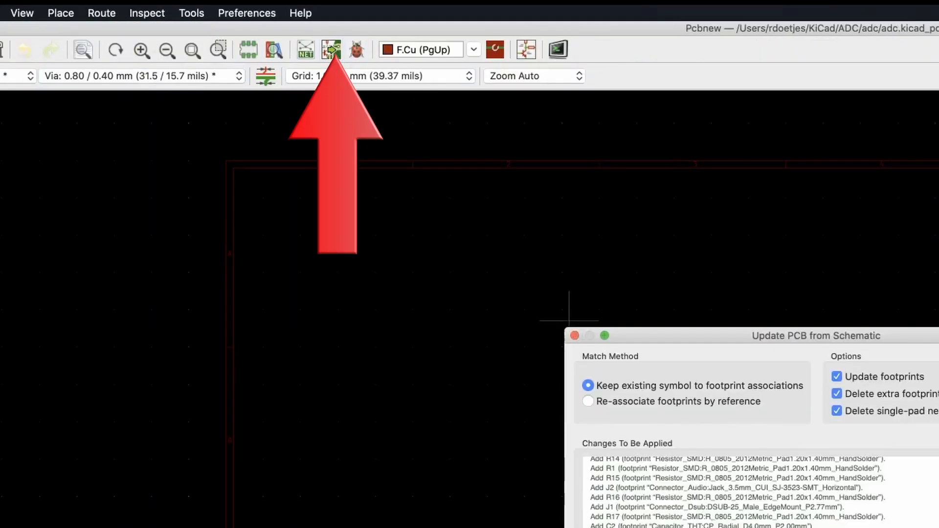
click(587, 345)
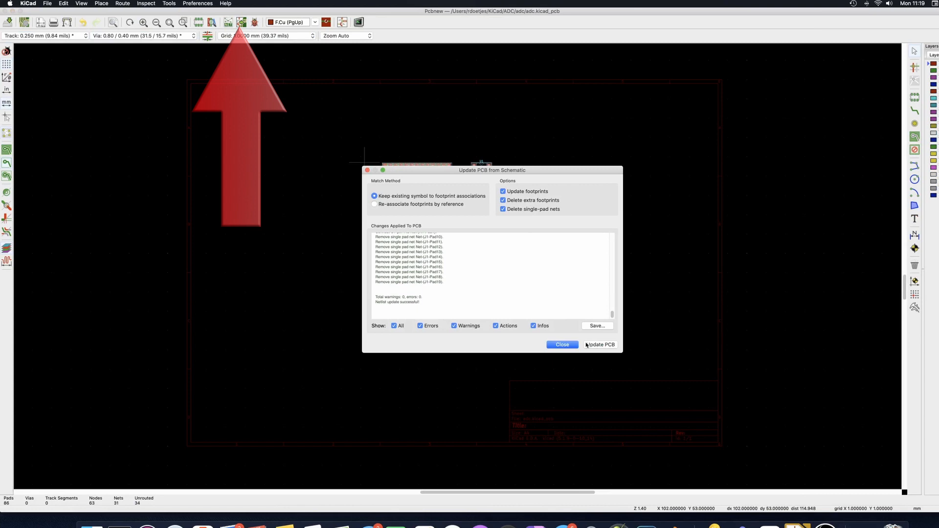
click(566, 345)
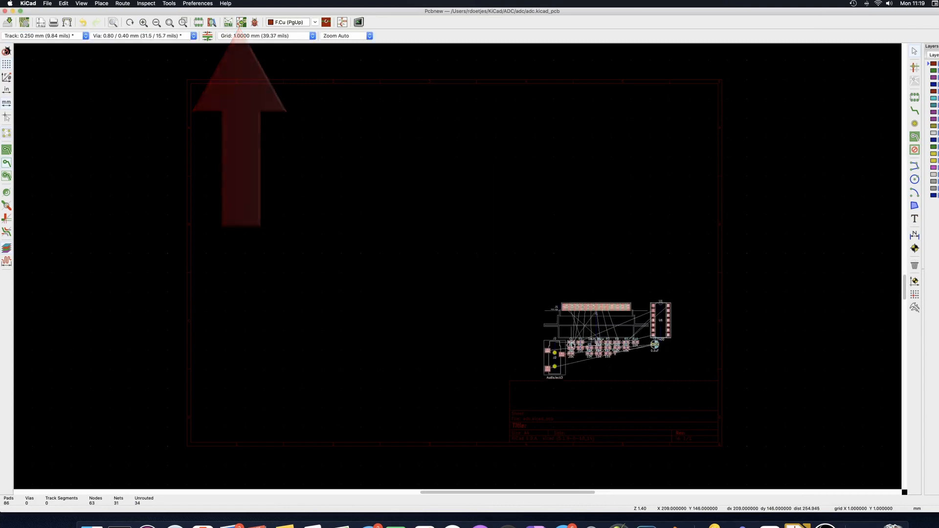
click(476, 249)
- Move the 7400 footprint U1 into the empty area right of C2 and inspect its VCC and GND pad connections
scroll(479, 257, up, 5)
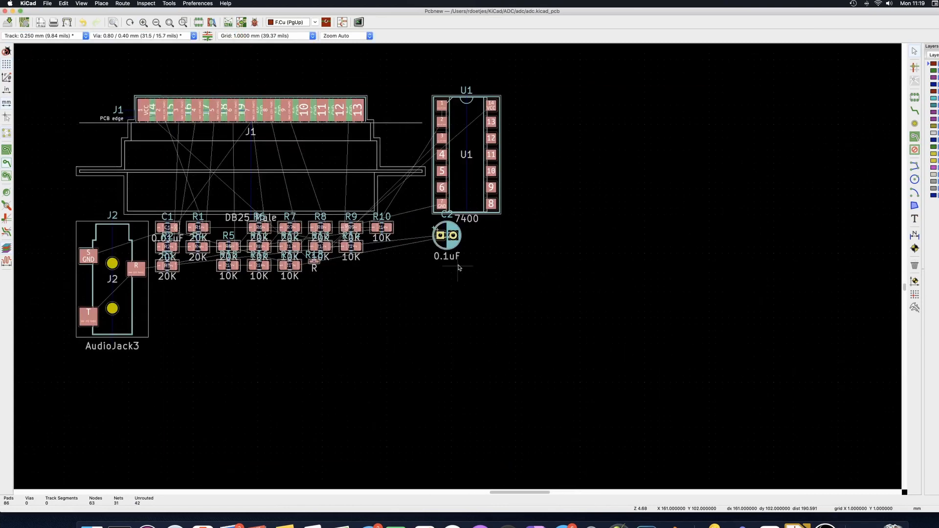
click(544, 197)
drag(463, 187, 596, 228)
scroll(578, 249, up, 2)
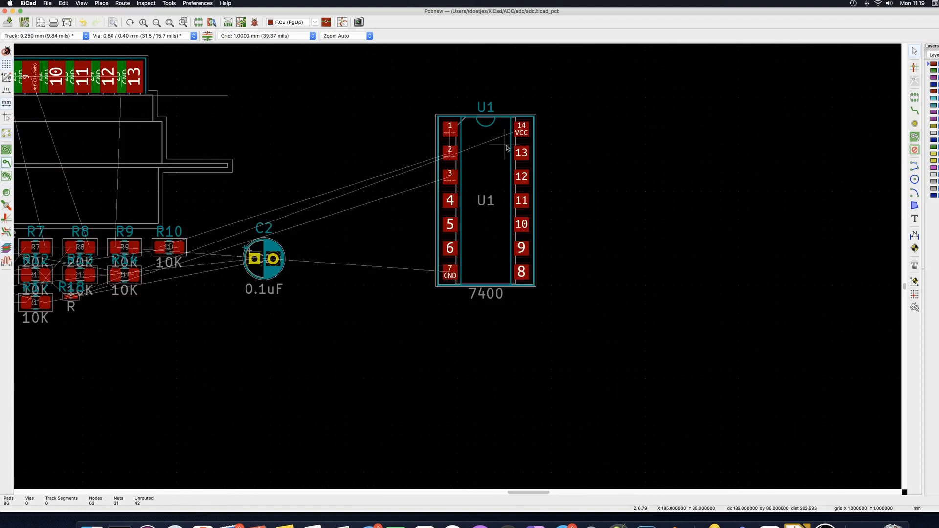
scroll(507, 148, down, 2)
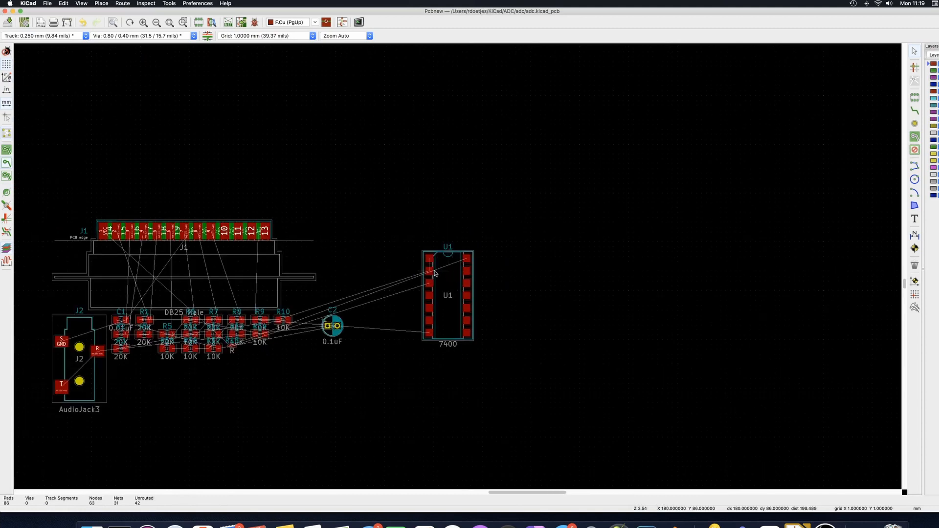
- Close the board layout, discarding the changes to adc.kicad_pcb, and return to the schematic
click(5, 11)
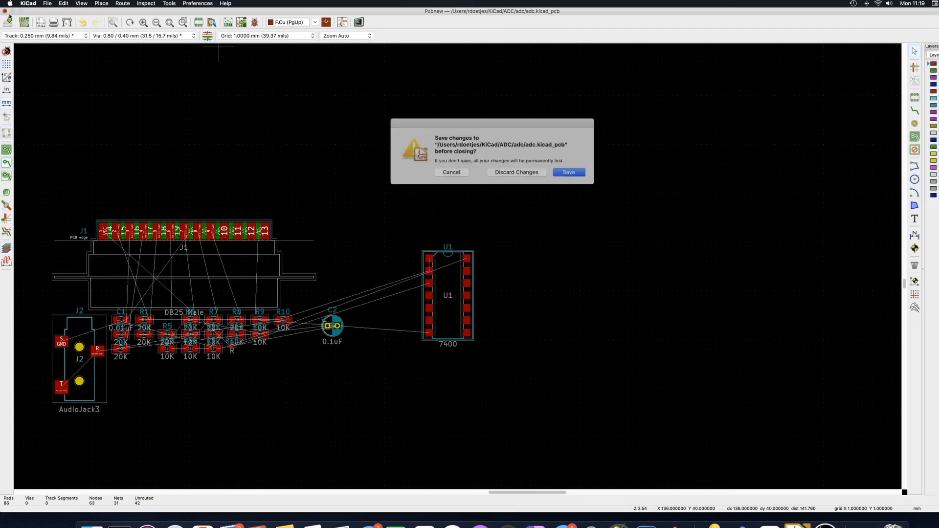
click(534, 171)
- Delete the block with the 7400 gate, its power unit, resistor R18 and their power symbols and wires
drag(379, 227, 624, 431)
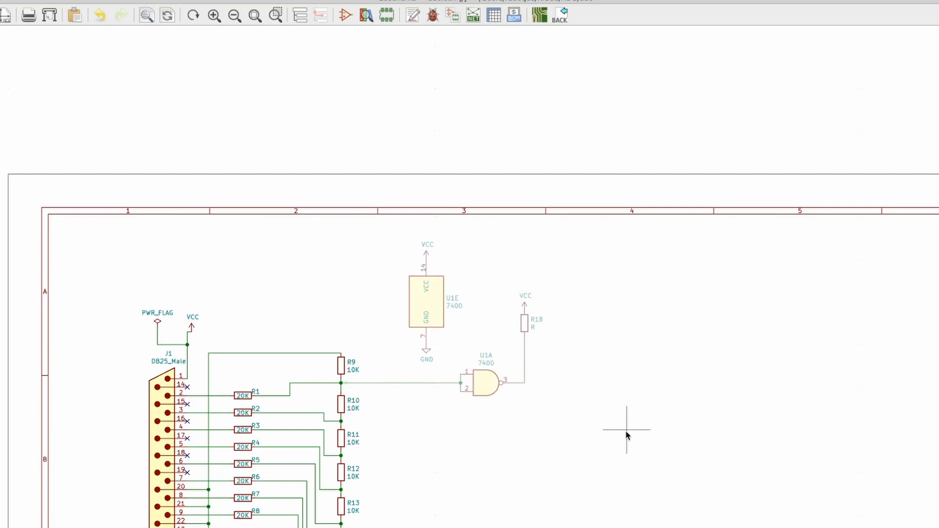
right_click(627, 433)
click(670, 514)
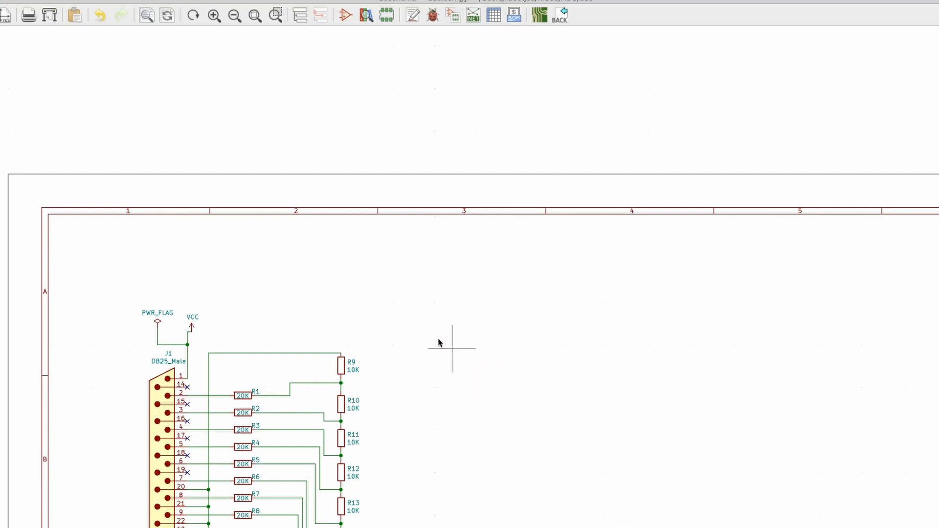
- Delete the PWR_FLAG and VCC symbols with their wiring above J1, and mark J1 pin 1 as not connected
drag(137, 291, 198, 351)
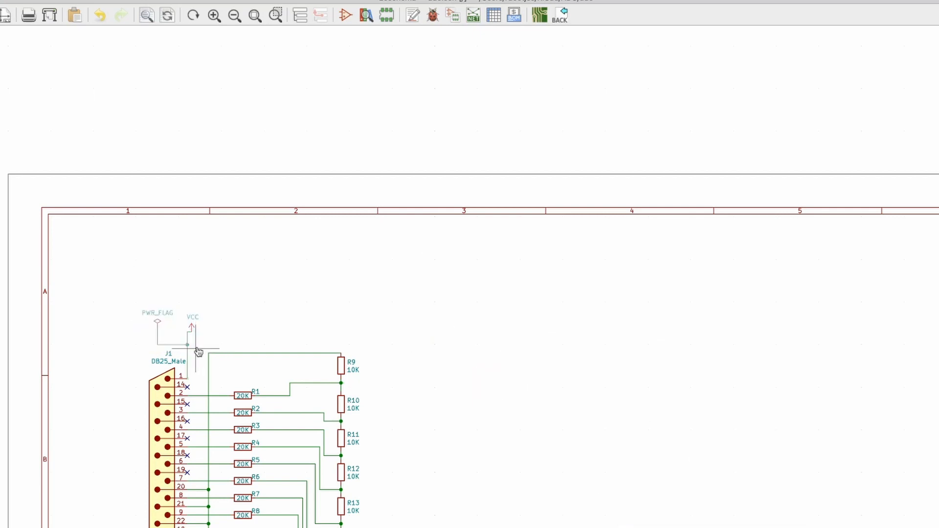
right_click(199, 351)
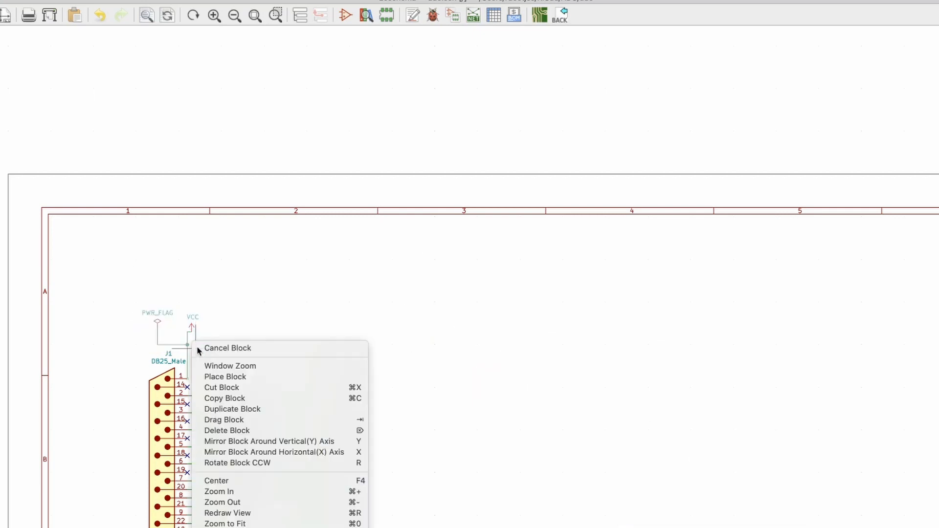
click(252, 433)
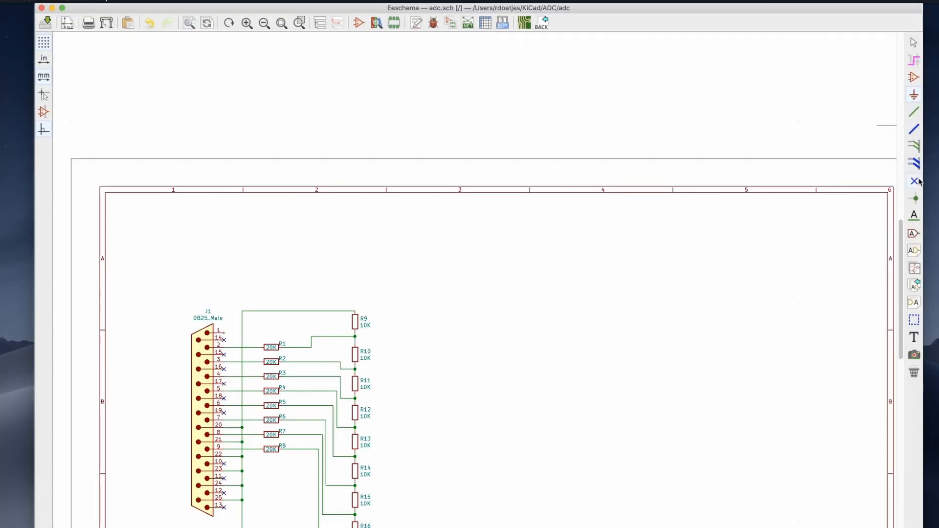
click(919, 181)
- Generate the Pcbnew netlist in default format and save it as adc.net, overwriting the existing file
click(433, 24)
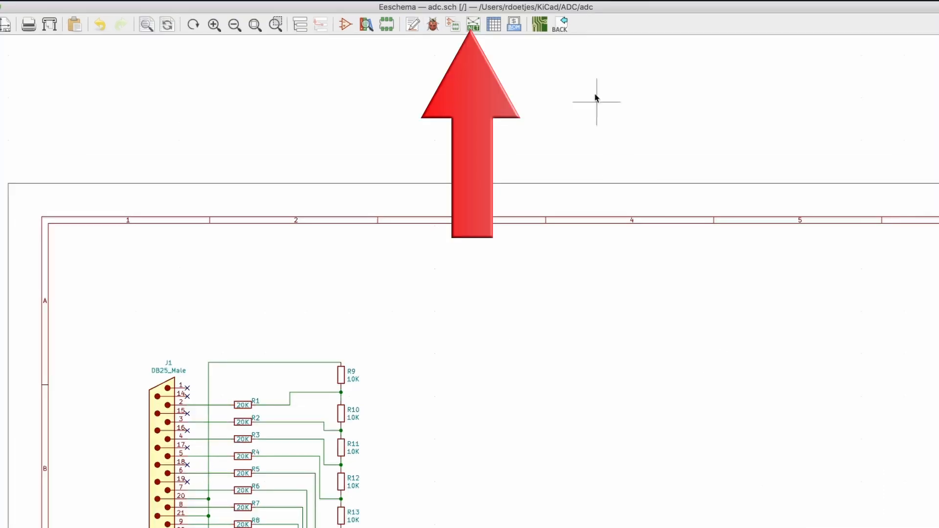
click(469, 23)
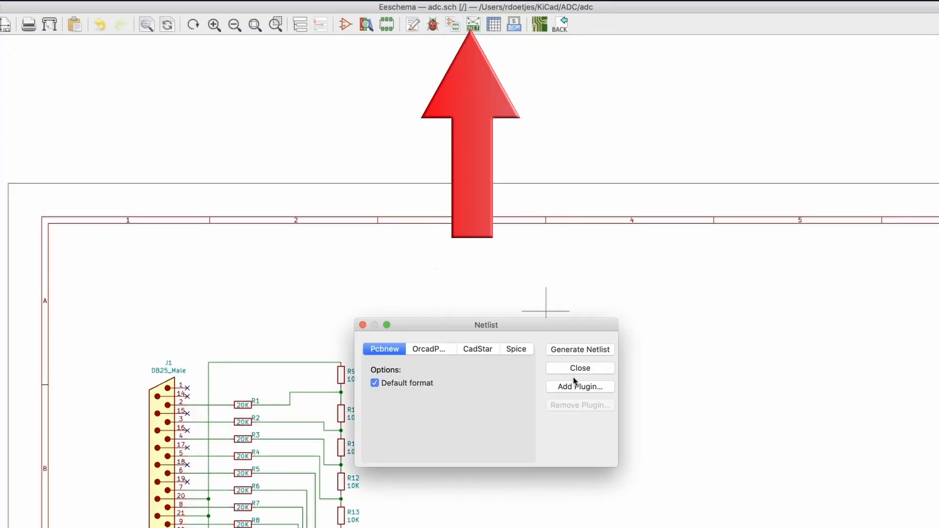
click(577, 349)
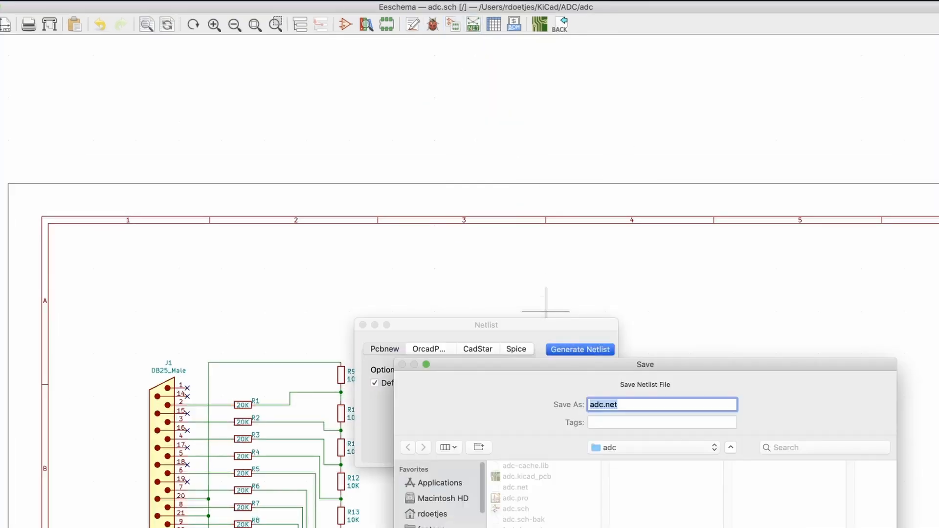
key(Return)
click(732, 441)
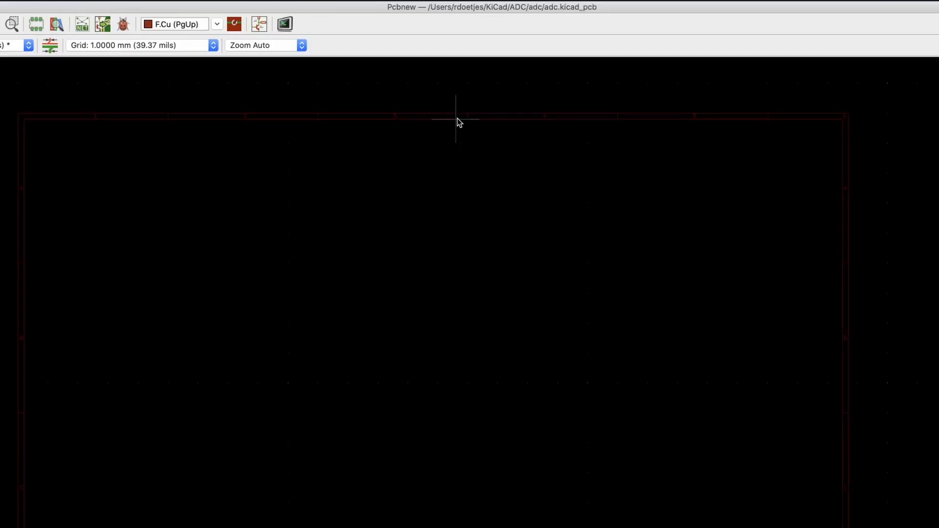
- Update the empty adc.kicad_pcb board from the schematic and place the imported footprint group on the sheet
click(110, 25)
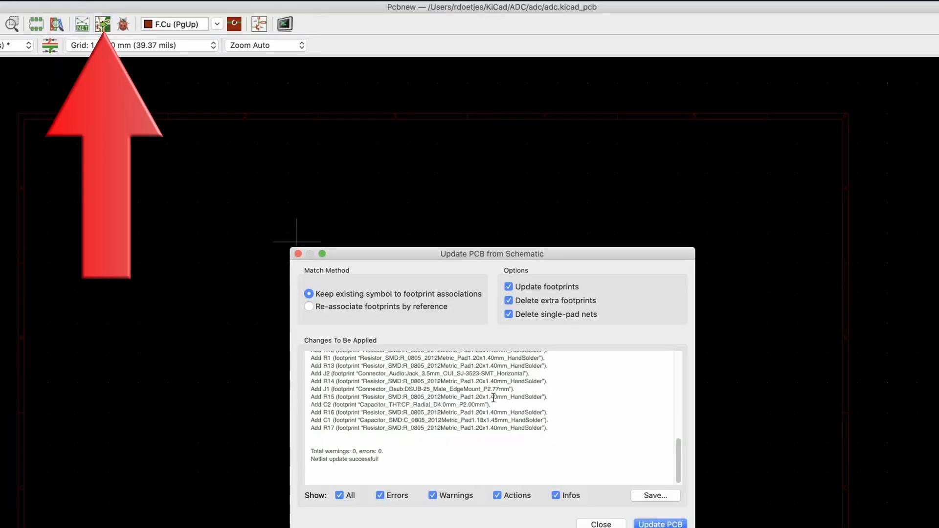
key(Return)
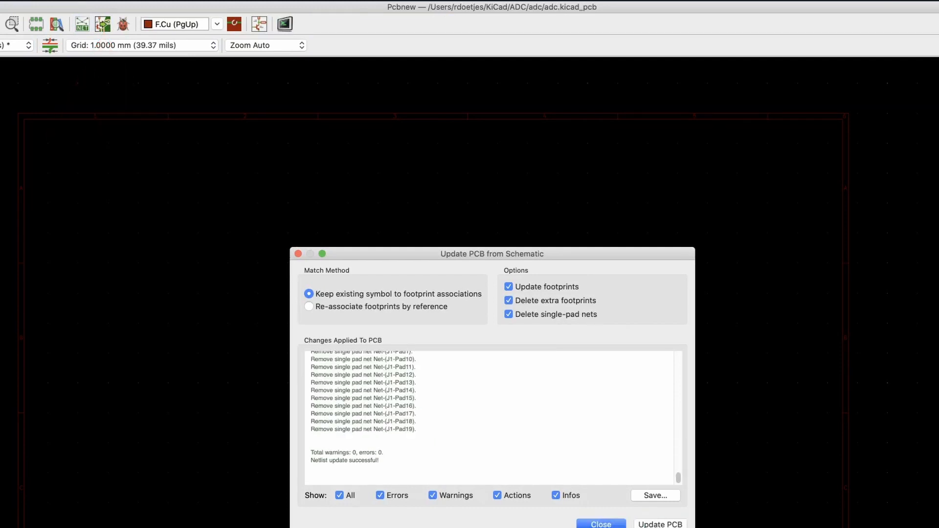
click(601, 524)
scroll(439, 408, up, 5)
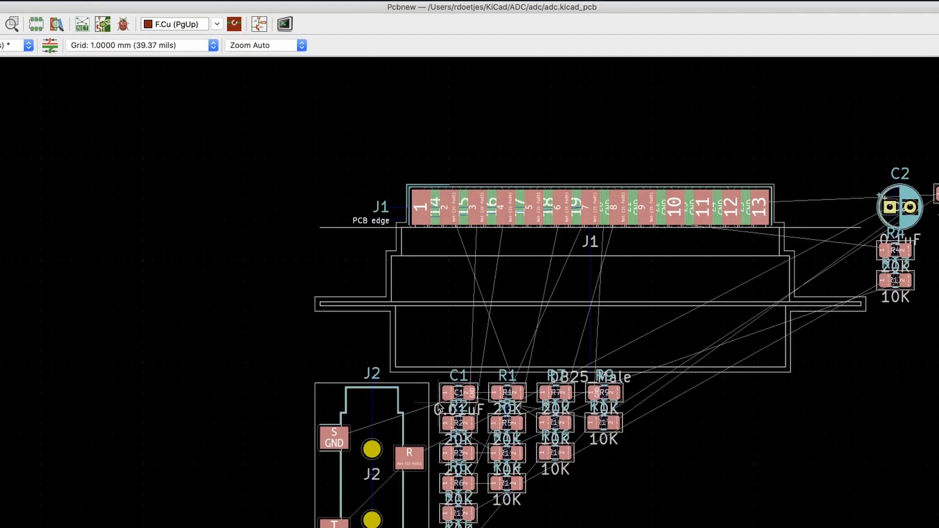
click(806, 457)
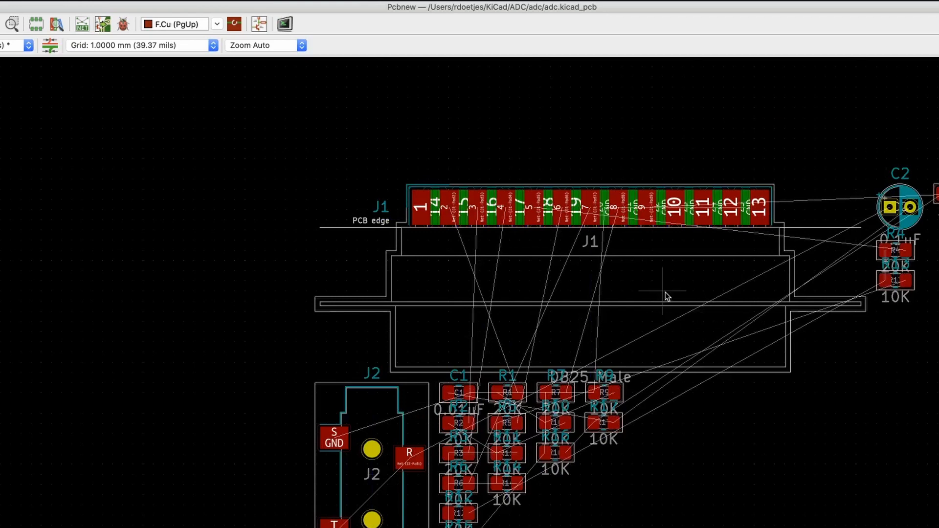
- Rotate the DB25 connector J1 by 270° counterclockwise and place it left of J2 with its pads facing the other footprints
key(m)
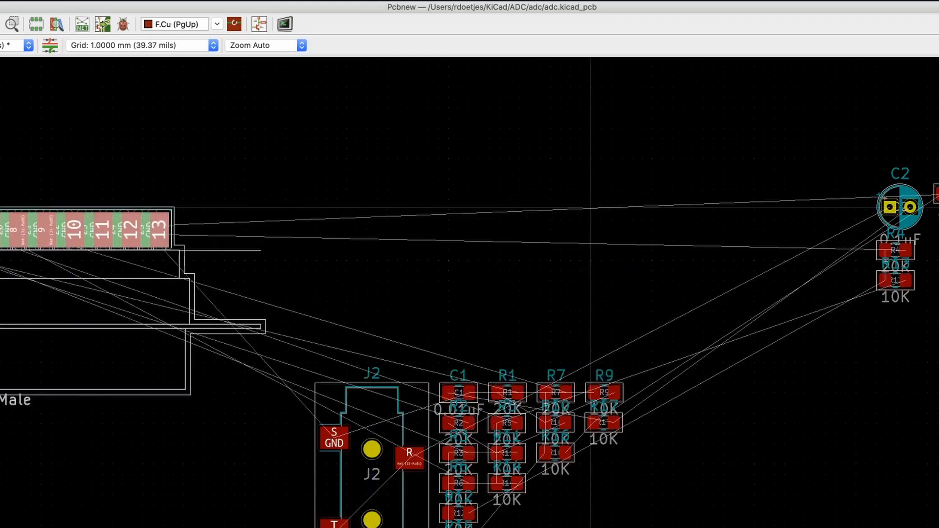
key(r)
key(r)
key(r)
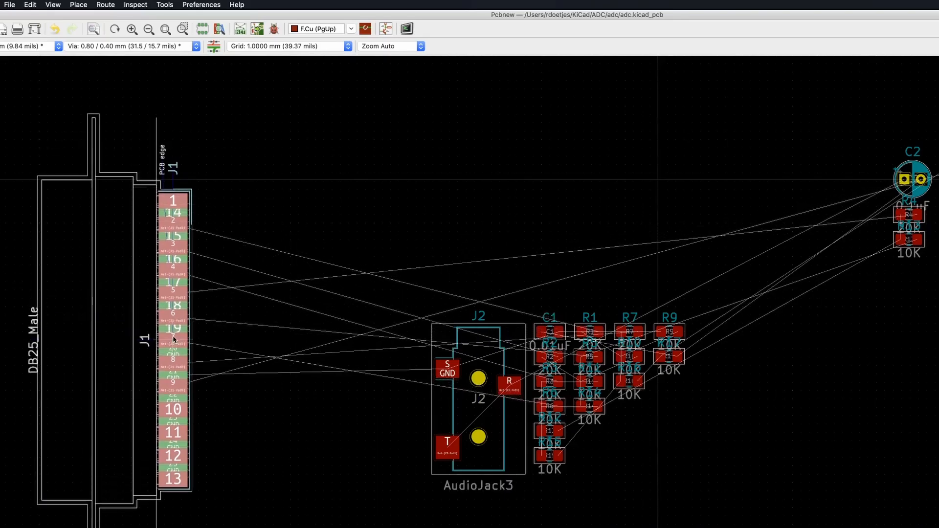
click(173, 331)
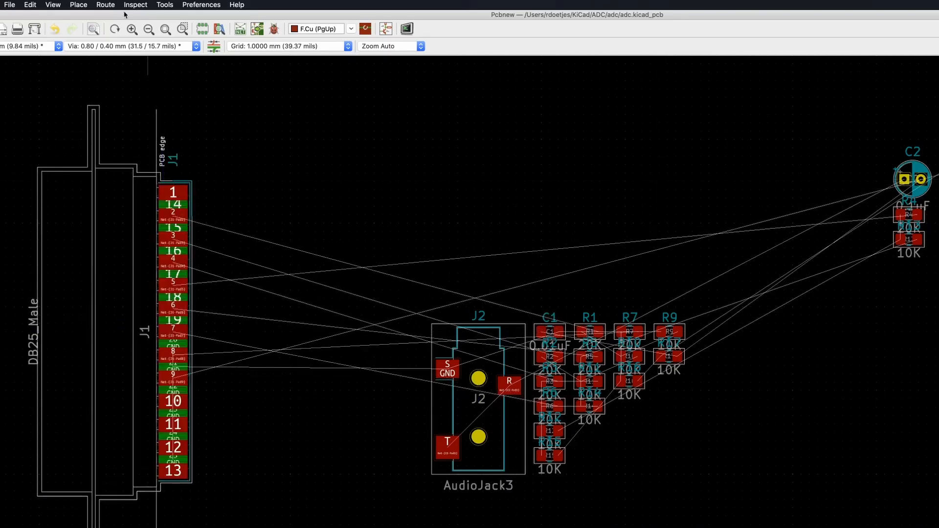
- Set the grid to 2.5 mm and reposition connector J1 slightly higher and closer to the other footprints
click(289, 46)
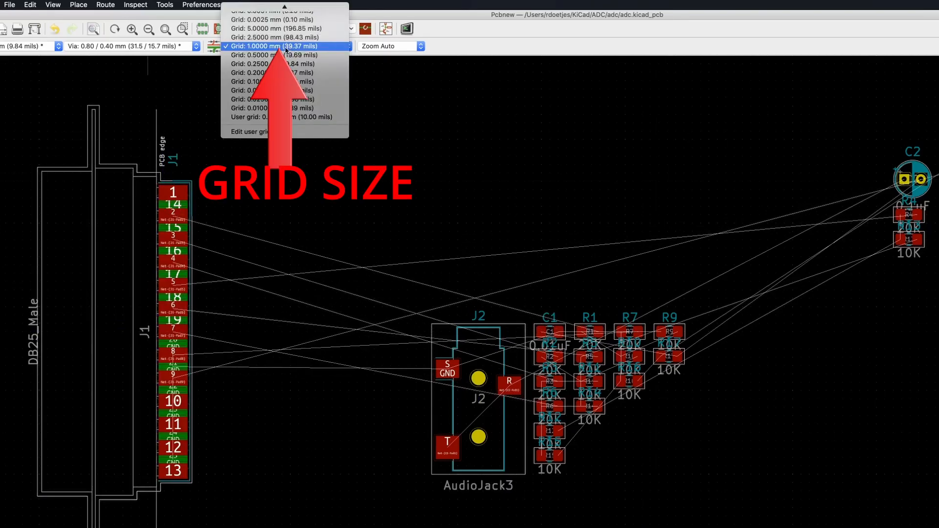
click(286, 37)
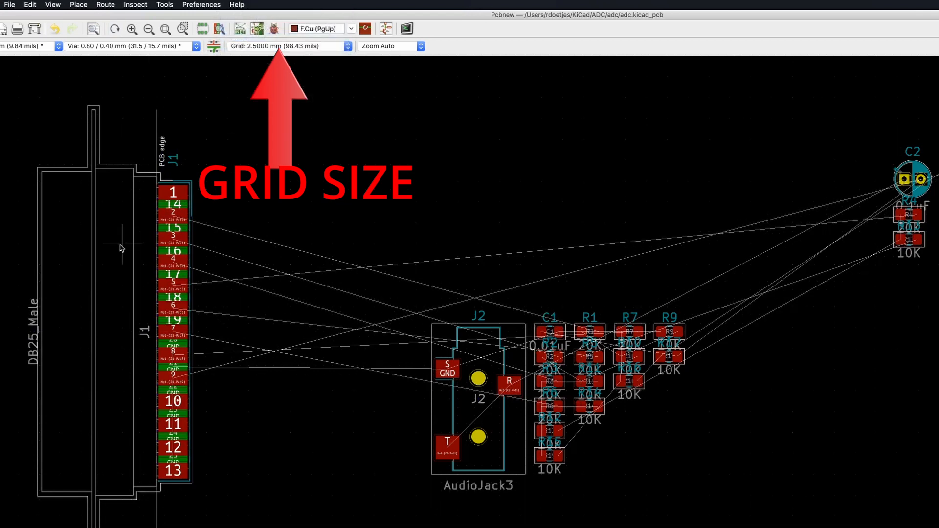
key(m)
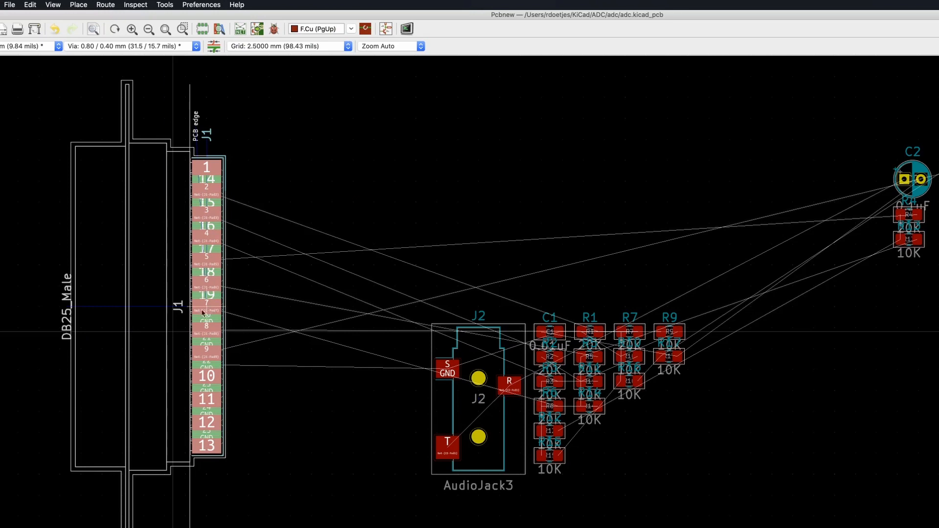
click(187, 313)
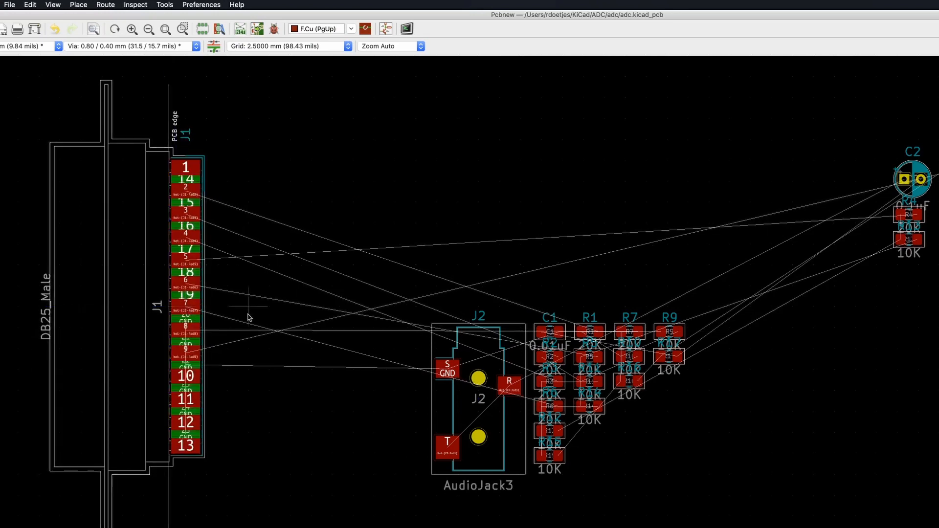
- Set the grid to 0.0025 mm and place resistor R1, rotated 180°, directly beside pad 2 of J1
middle_drag(346, 319, 416, 315)
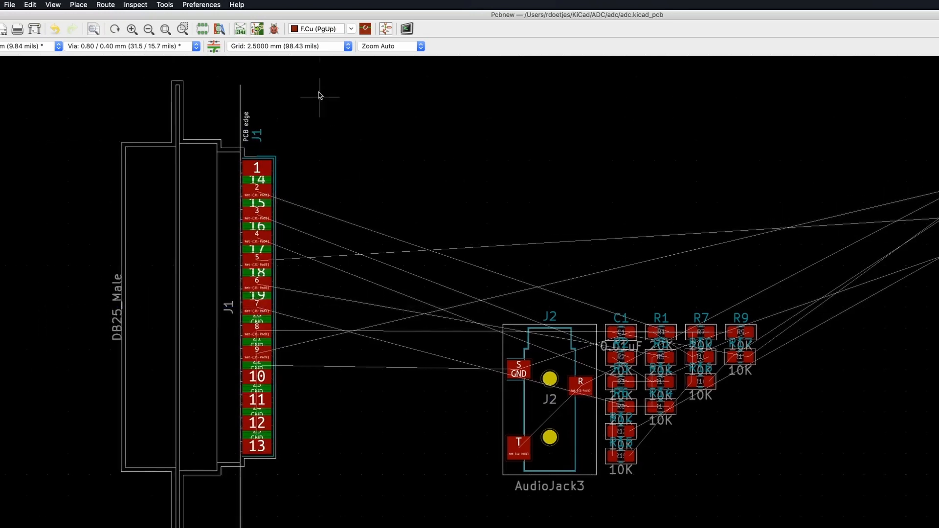
click(307, 44)
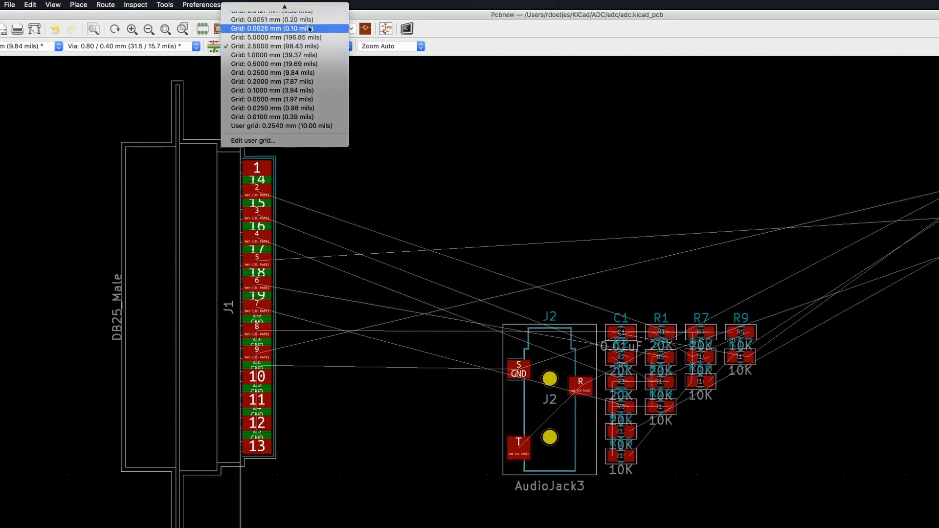
scroll(300, 31, up, 1)
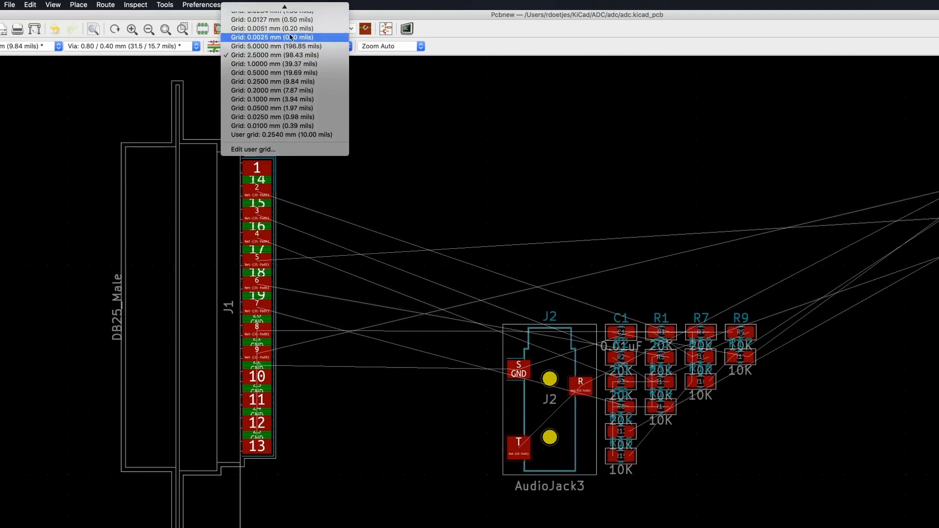
click(291, 37)
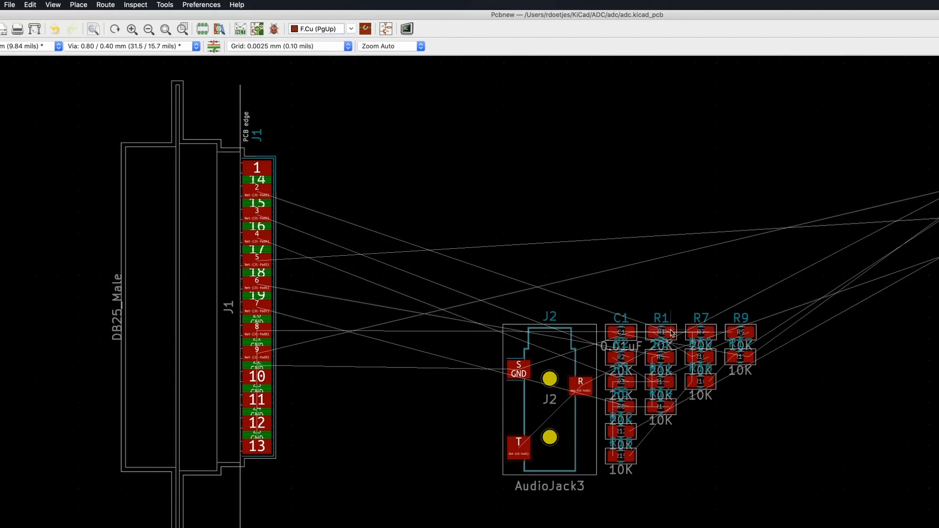
drag(672, 333, 307, 193)
key(r)
key(r)
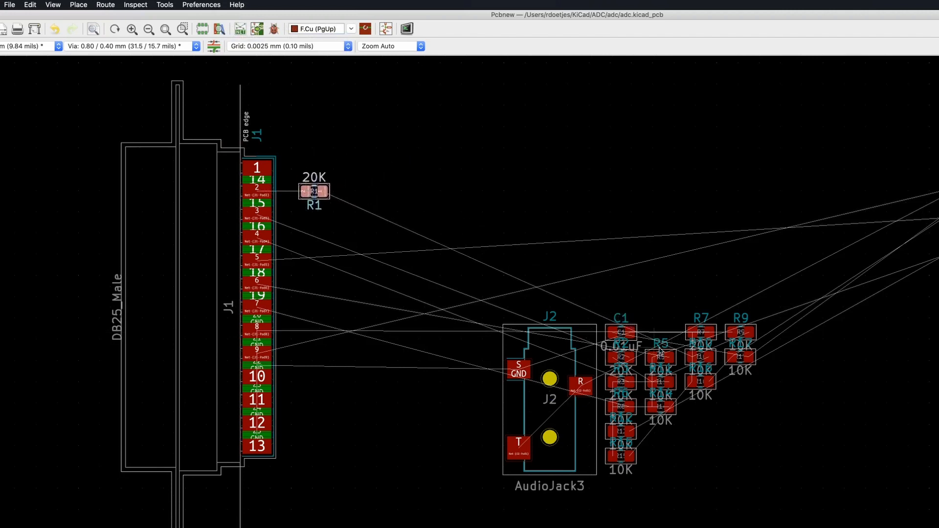
- Pick the footprint of resistor R2 below C1 for placement
click(630, 358)
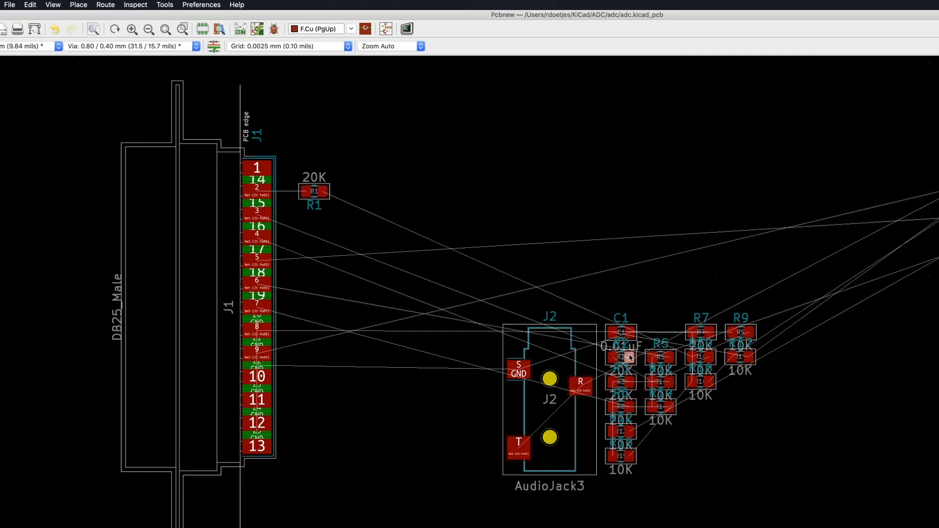
- Place R2, rotated 180°, and R3 in a column below R1, aligned with pads 3 and 4 of connector J1
drag(631, 358, 316, 218)
key(r)
key(r)
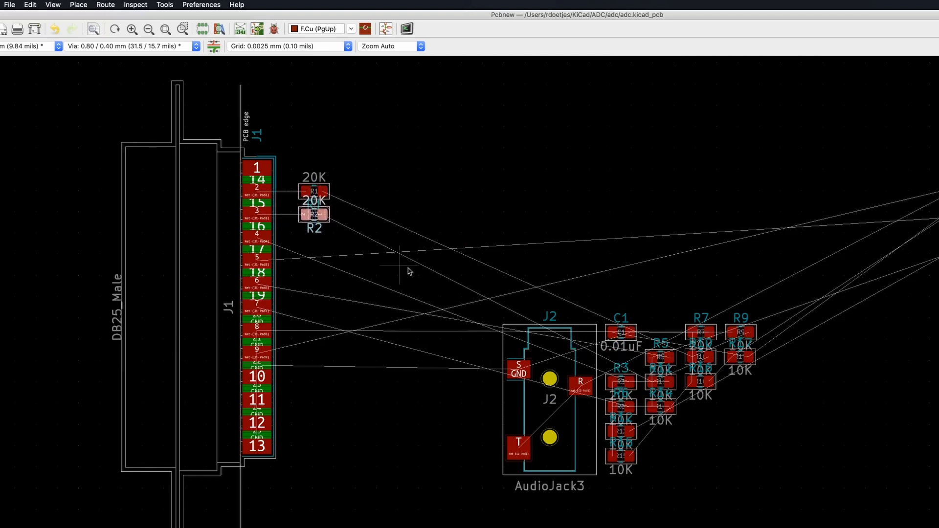
click(628, 383)
drag(621, 380, 315, 241)
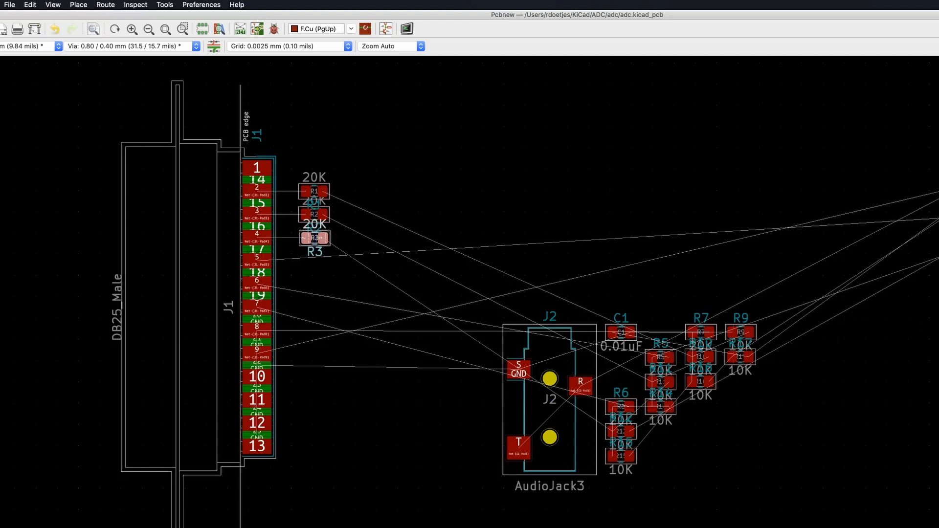
key(Escape)
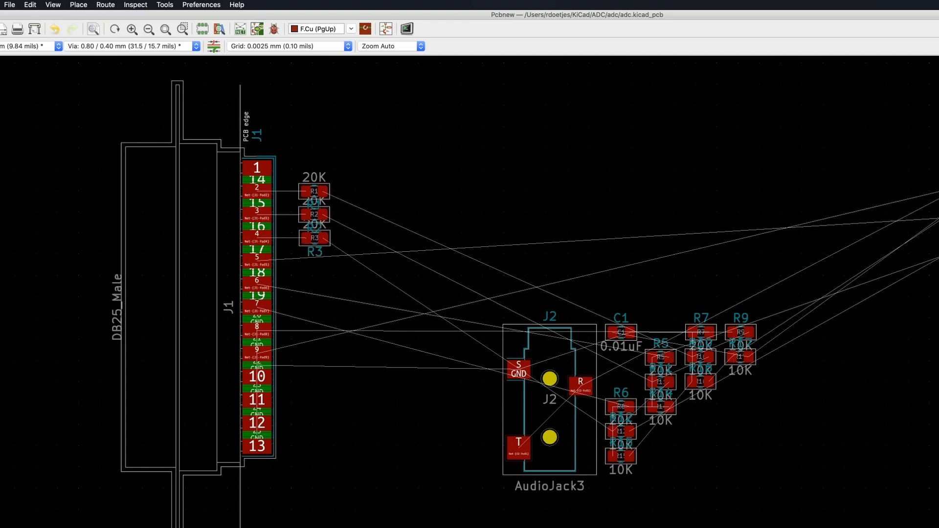
- Place R4 to R8 below R3, aligned with pads 5 to 9 of connector J1, and R9 above R1
drag(938, 219, 322, 261)
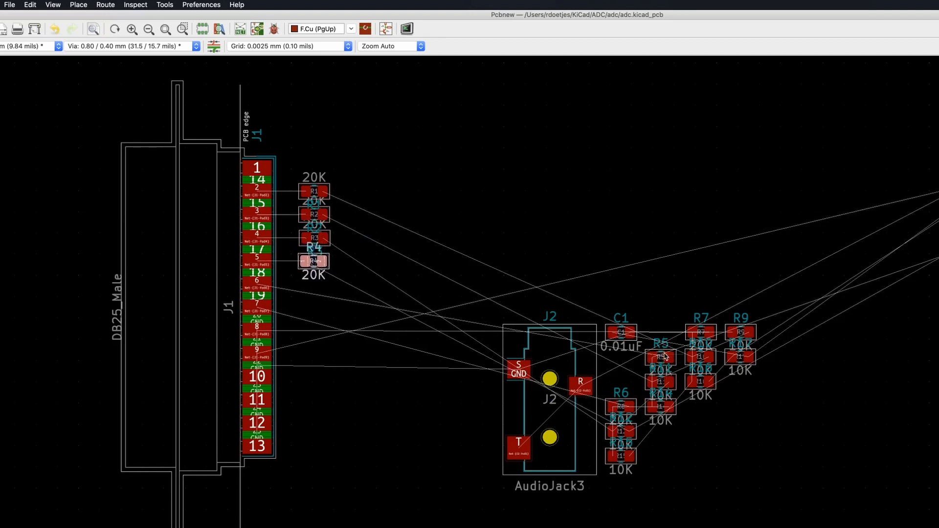
drag(669, 360, 321, 284)
drag(629, 407, 321, 306)
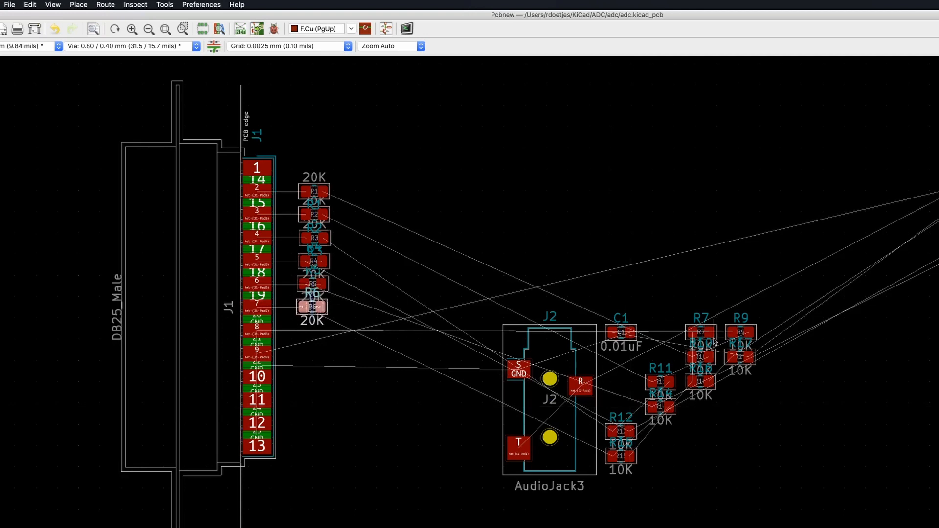
drag(715, 342, 324, 339)
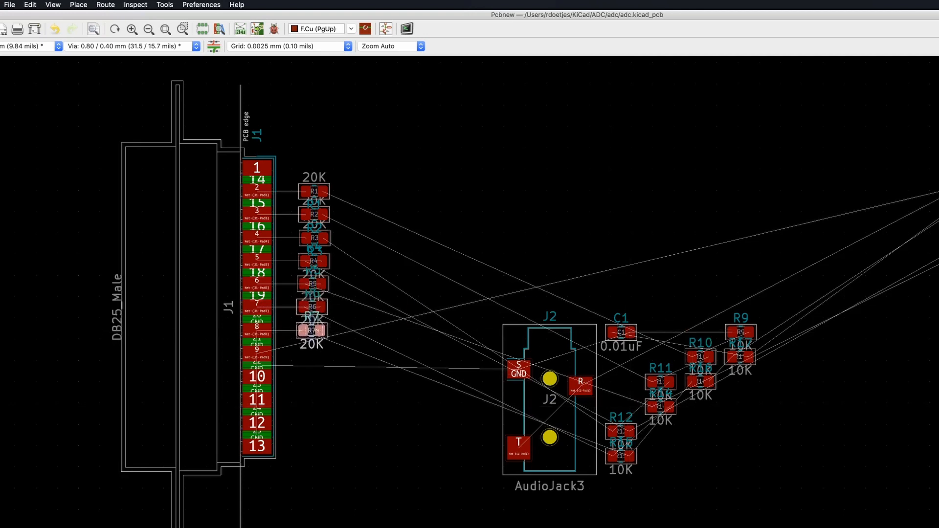
drag(938, 192, 312, 353)
drag(748, 332, 324, 166)
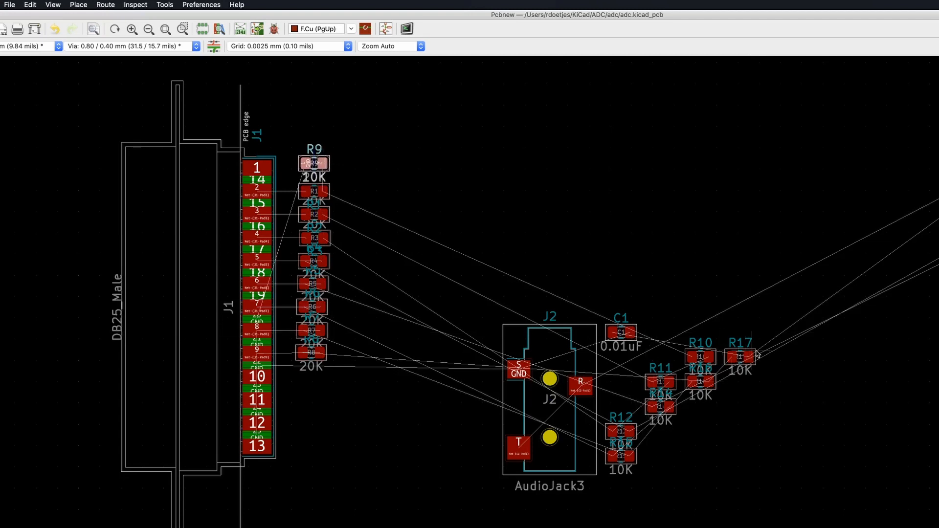
- Place R10 to R17 in a second column to the right of R1 to R8, one resistor per row
drag(709, 357, 365, 195)
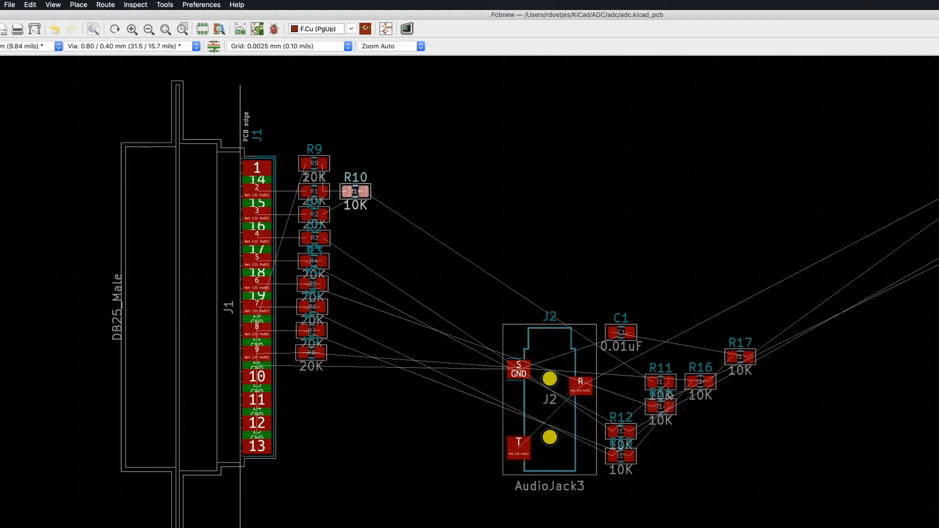
drag(672, 383, 365, 217)
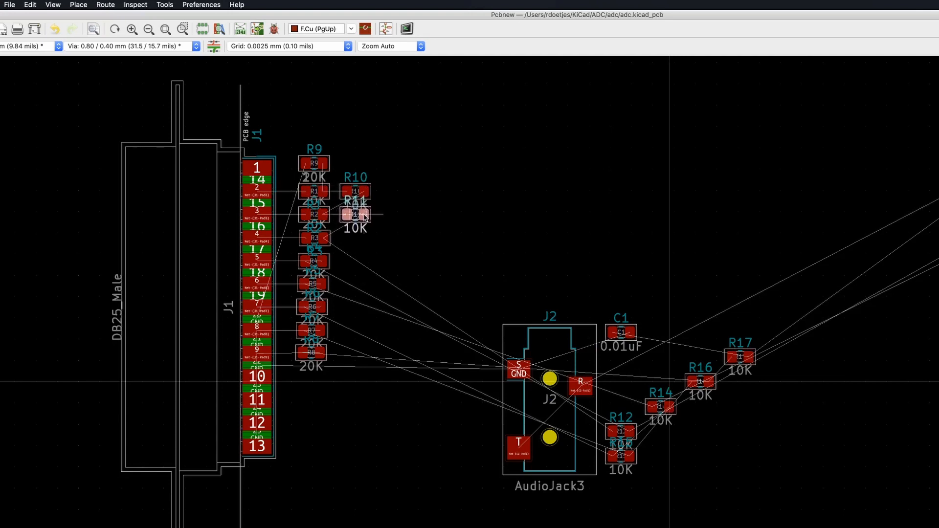
click(364, 218)
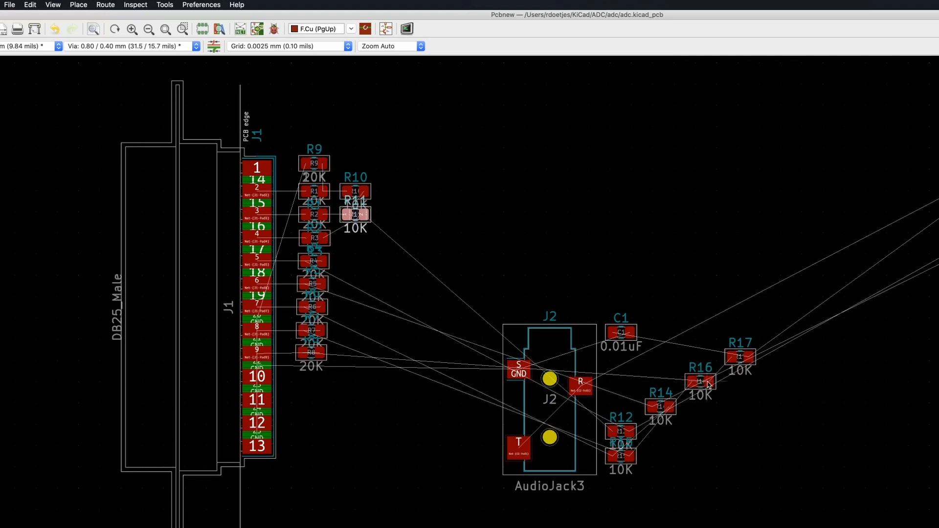
key(m)
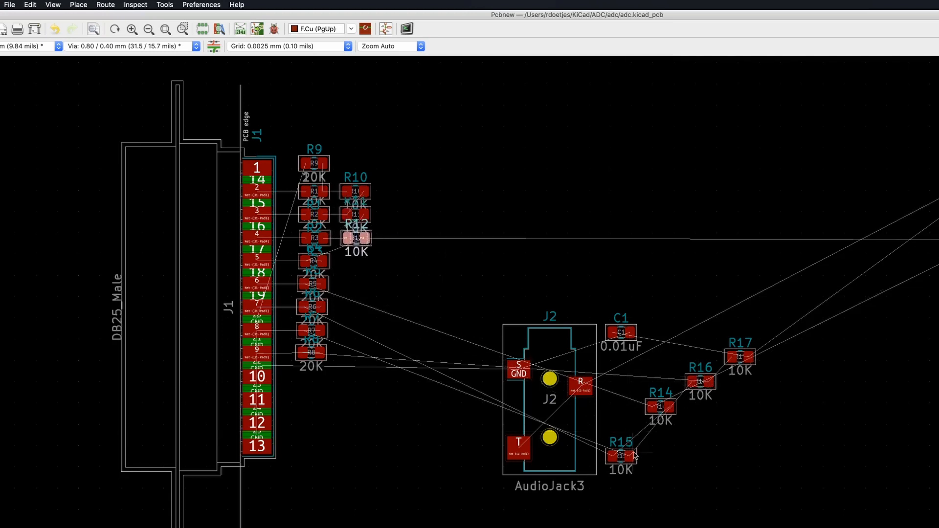
drag(938, 241, 356, 260)
drag(661, 407, 357, 282)
drag(621, 456, 365, 306)
drag(709, 381, 364, 329)
drag(749, 356, 365, 352)
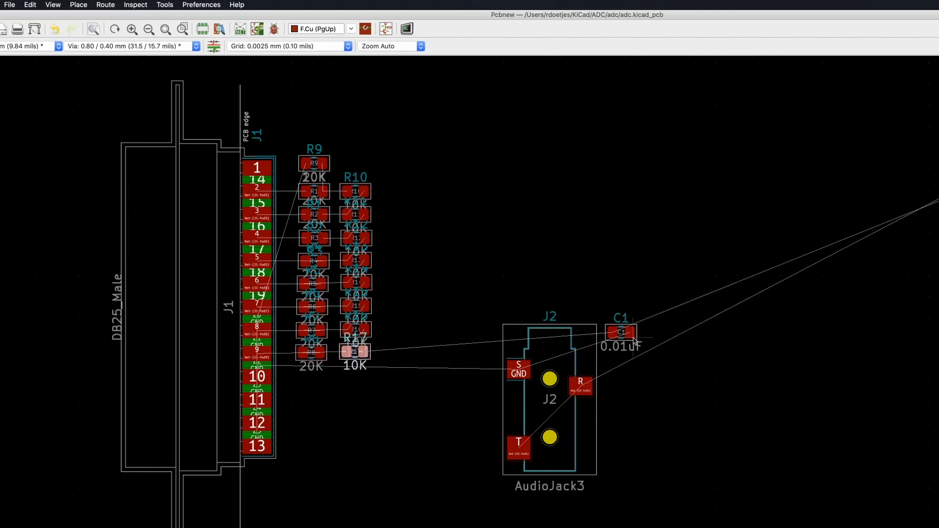
- Place C1 below R8, then rotate audio jack J2 90° clockwise and place it to the right of C1
drag(631, 336, 320, 389)
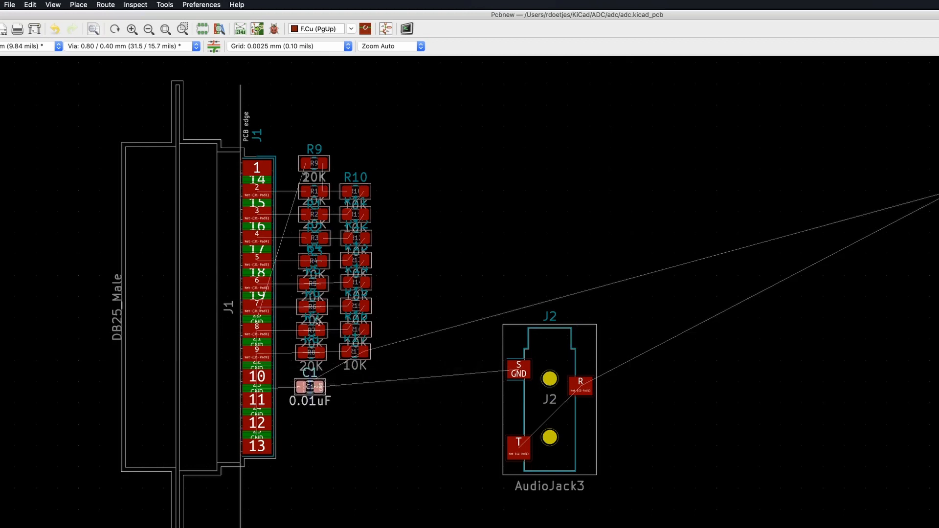
click(559, 416)
key(r)
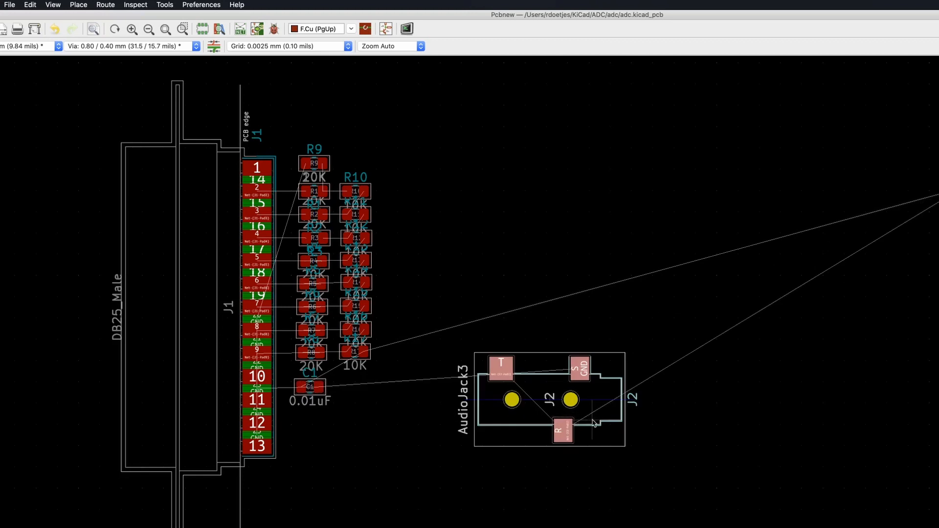
drag(558, 416, 424, 422)
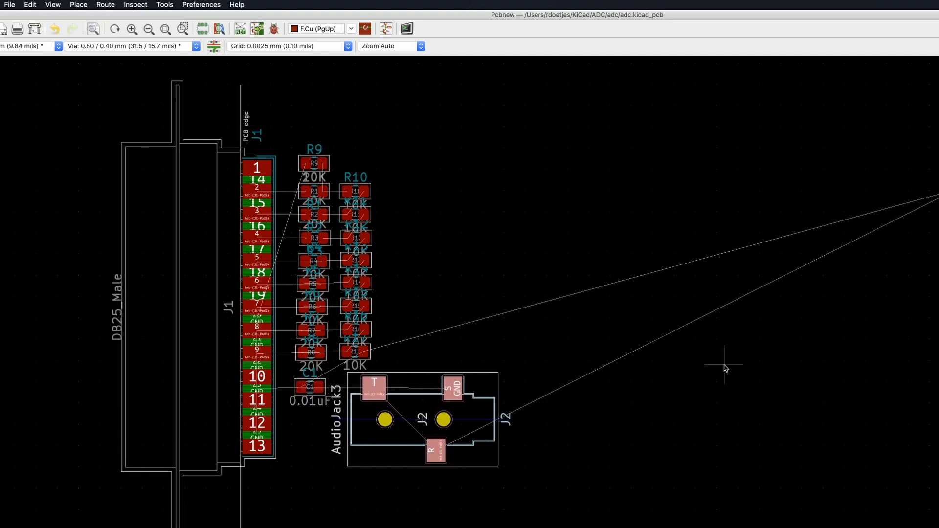
key(Escape)
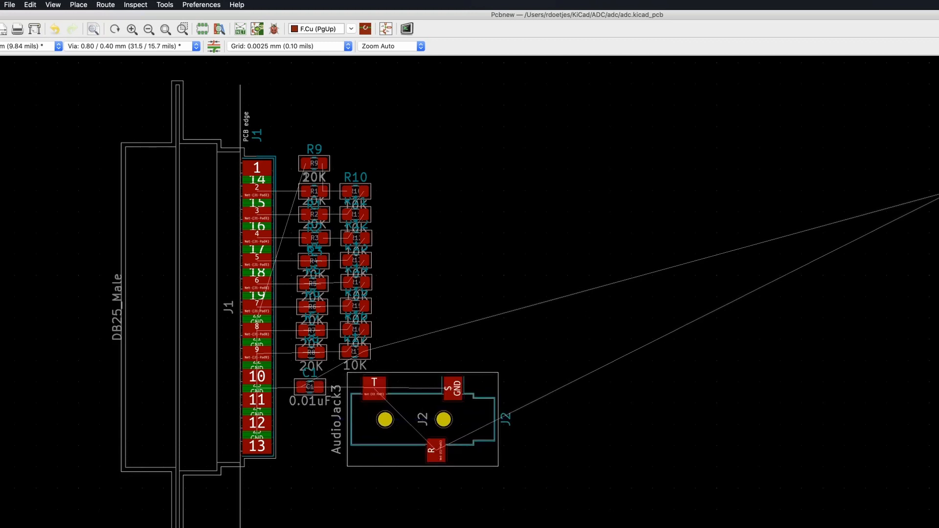
- Rotate capacitor C2 and place it just above audio jack J2, to the right of R17
drag(938, 194, 398, 356)
key(r)
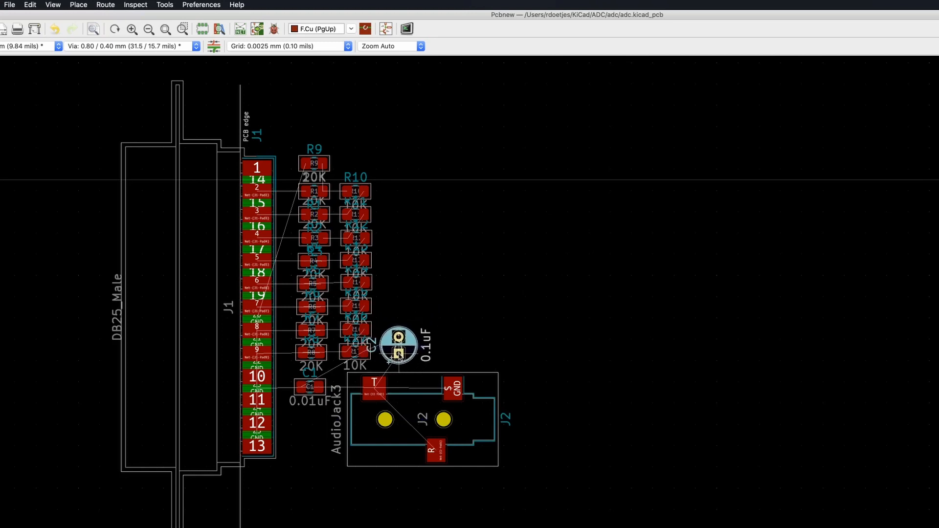
click(399, 355)
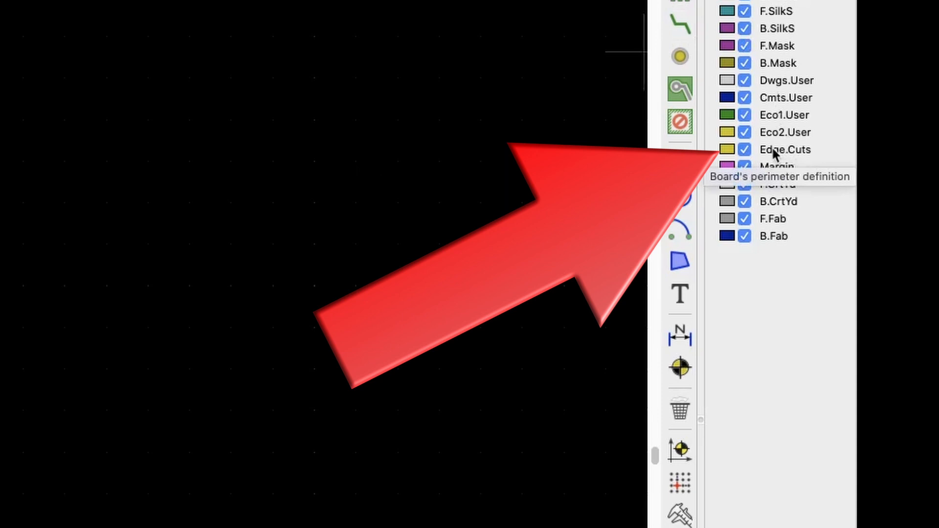
- Make Edge.Cuts the active layer for the board outline and set the grid to 2.5 mm
click(773, 150)
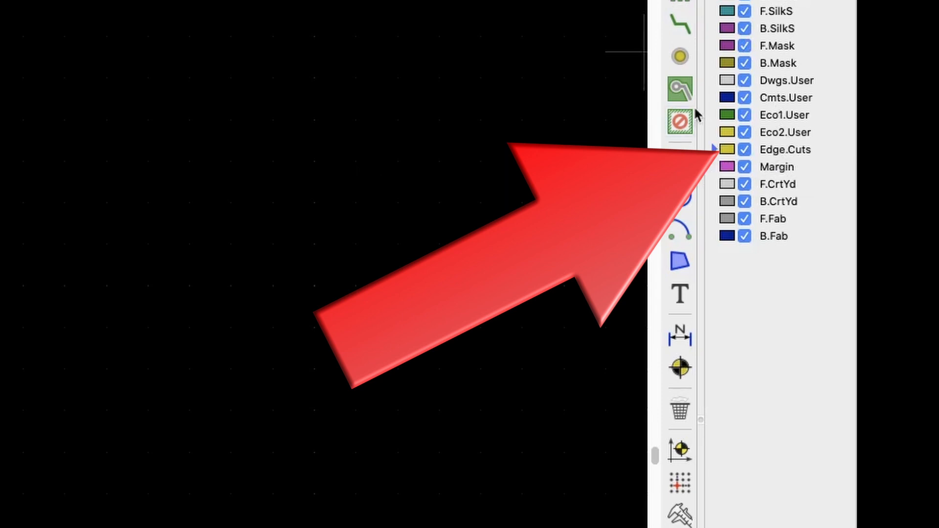
click(680, 162)
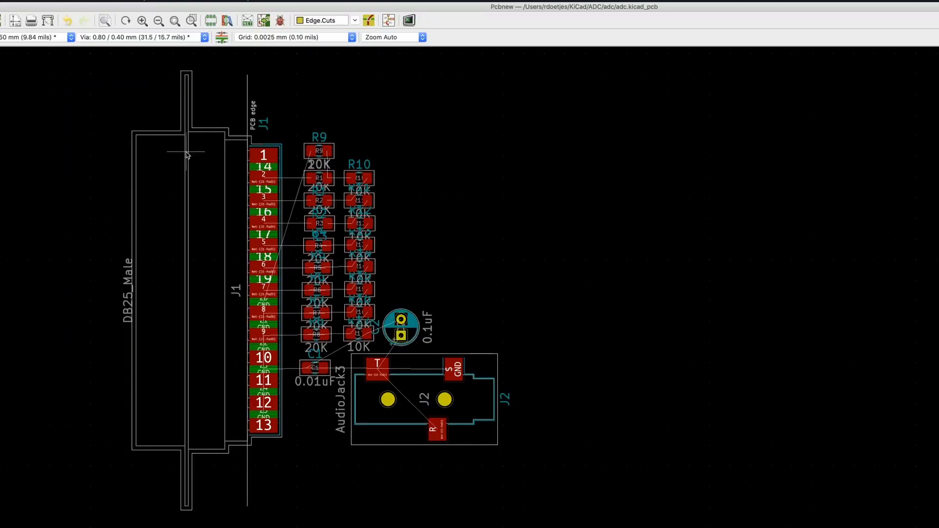
click(283, 37)
click(282, 54)
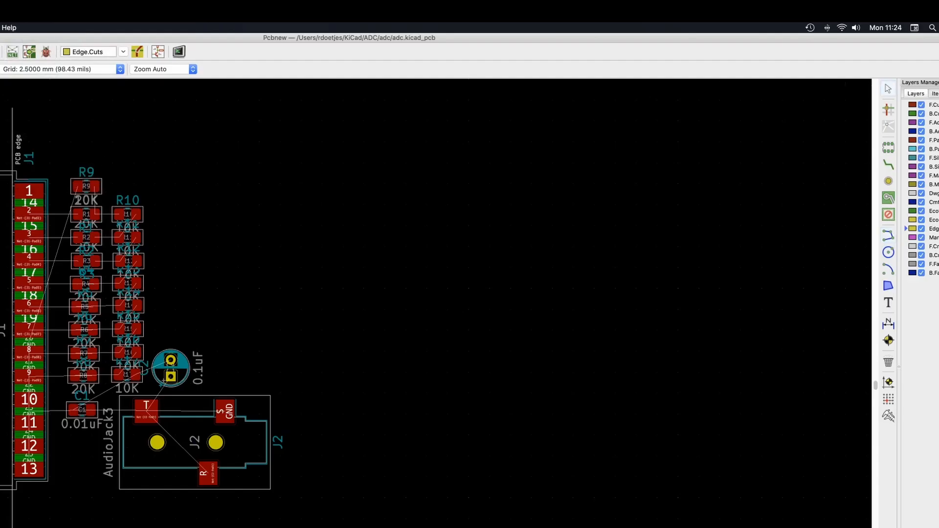
- Select all components, set the grid to 1 mm and move the group so J1's PCB edge line falls on the grid
shift+scroll(435, 304, up, 4)
scroll(273, 97, down, 3)
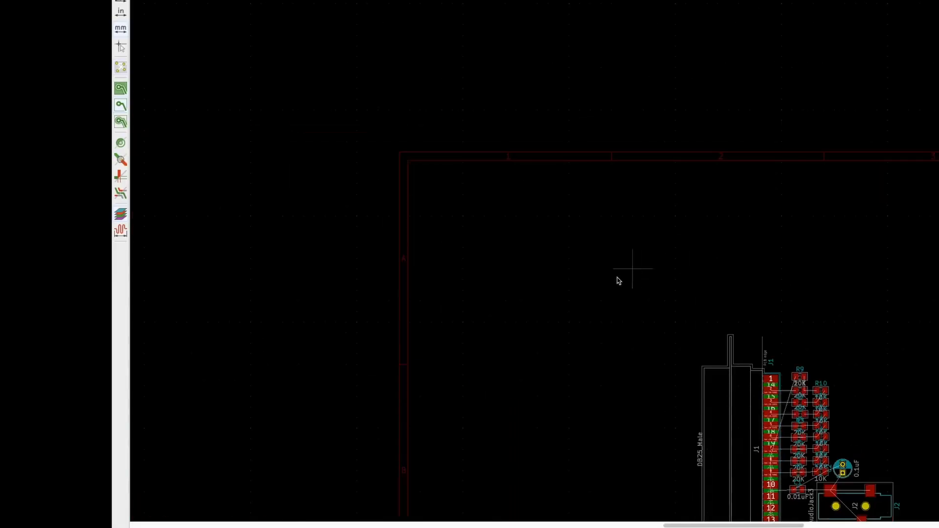
middle_drag(619, 280, 529, 134)
scroll(700, 240, up, 2)
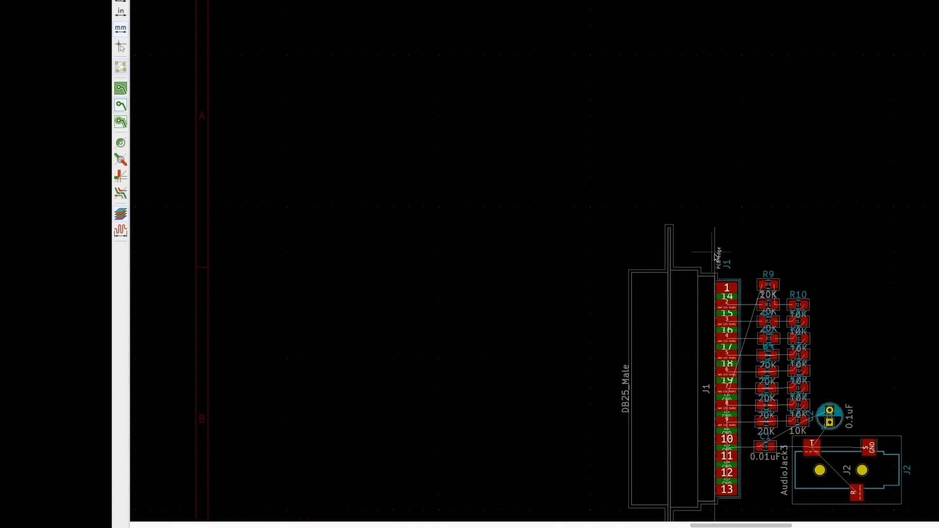
drag(603, 212, 938, 315)
scroll(938, 317, up, 1)
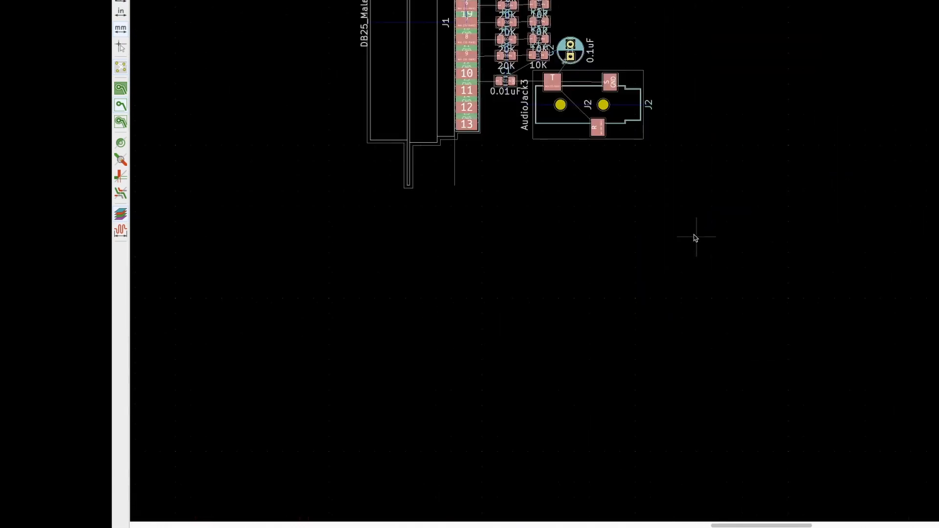
middle_drag(696, 238, 768, 378)
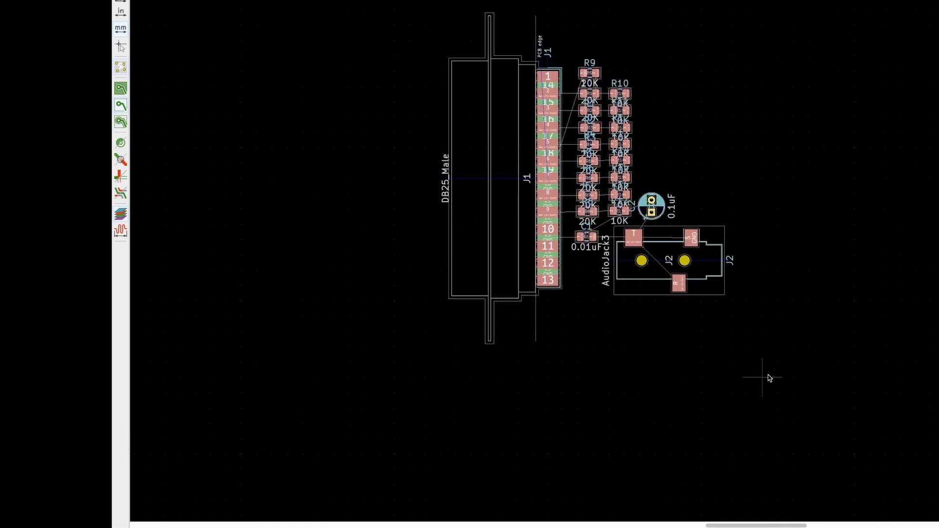
click(411, 34)
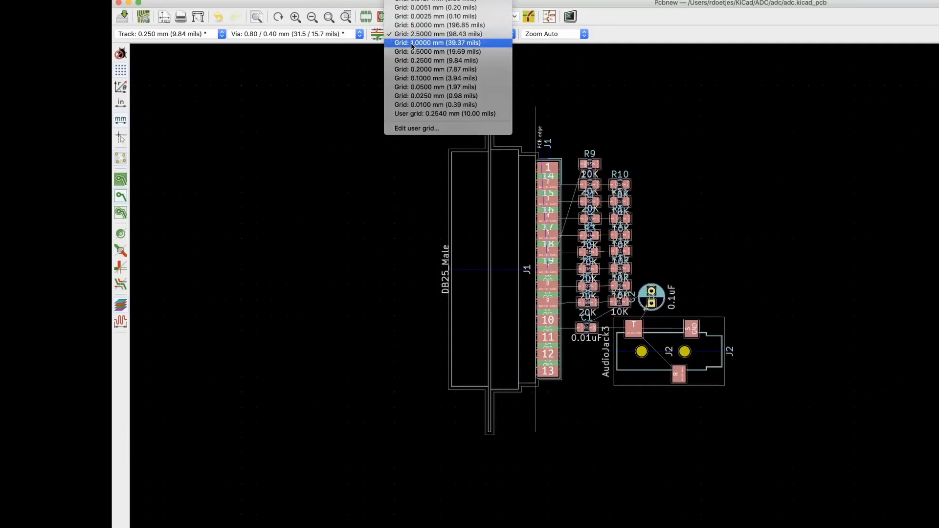
click(413, 43)
middle_drag(558, 234, 554, 235)
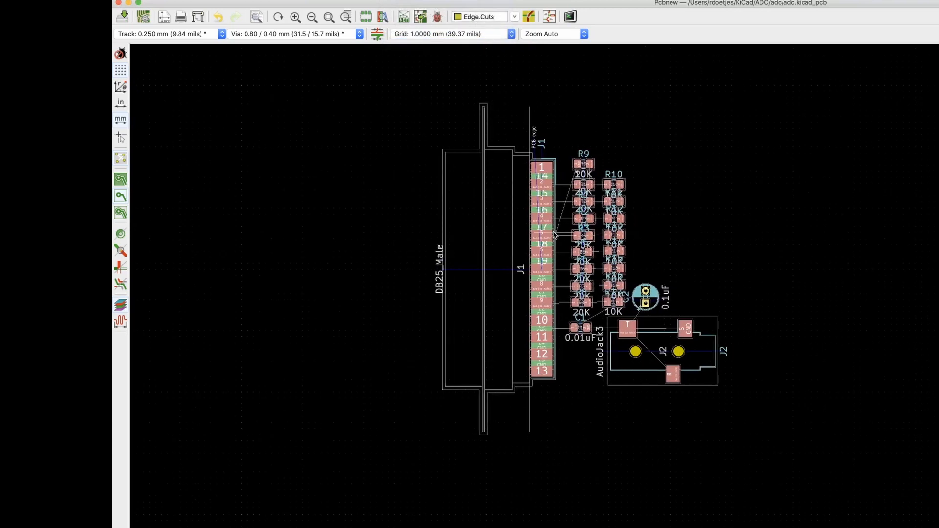
- Draw a closed L-shaped board outline on Edge.Cuts, running along J1's PCB edge and around the resistors, C2 and J2
scroll(550, 219, up, 3)
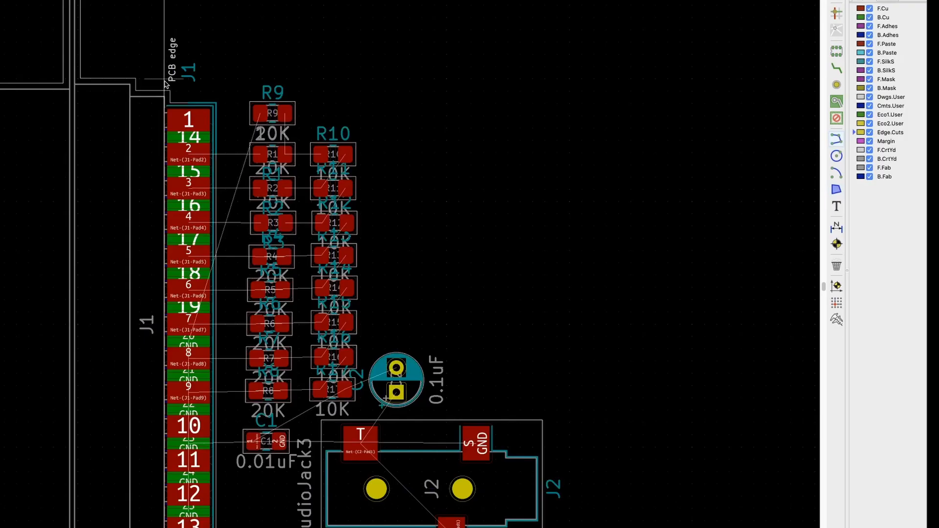
scroll(162, 90, down, 5)
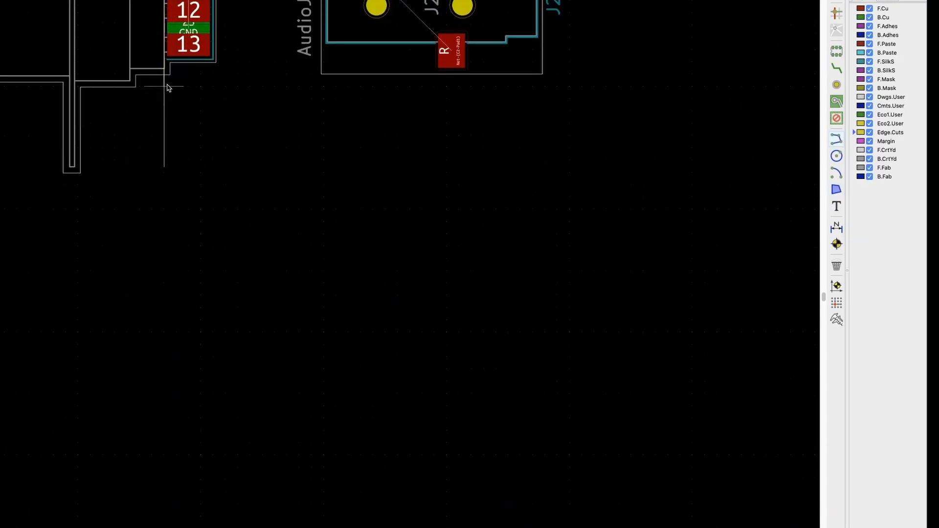
click(166, 89)
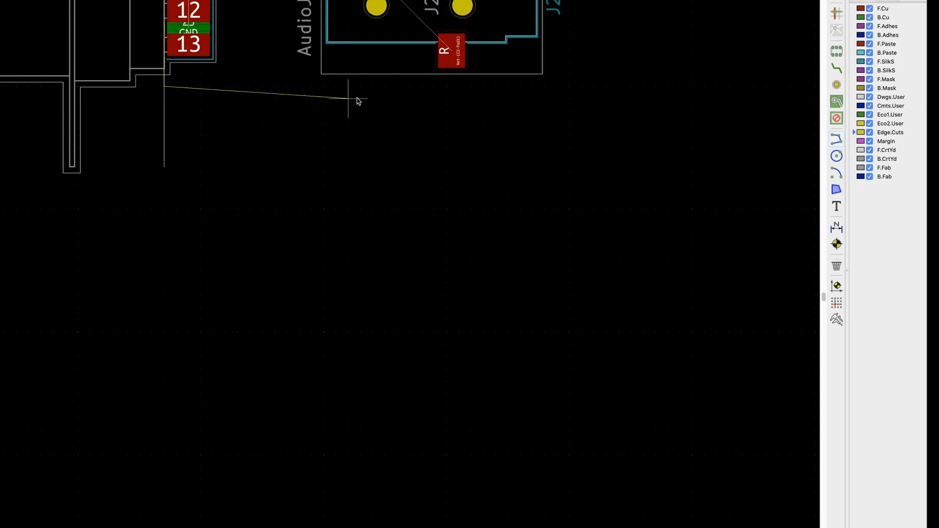
click(551, 88)
scroll(551, 89, up, 6)
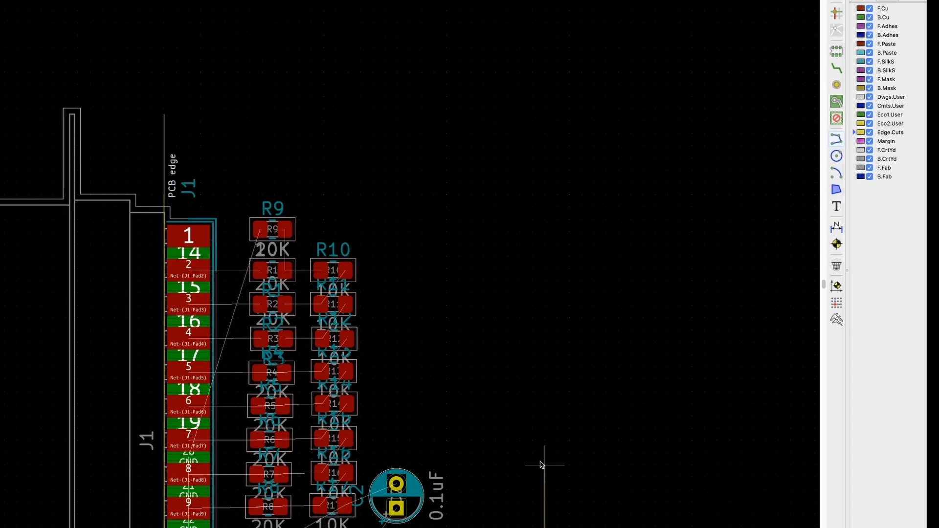
click(542, 459)
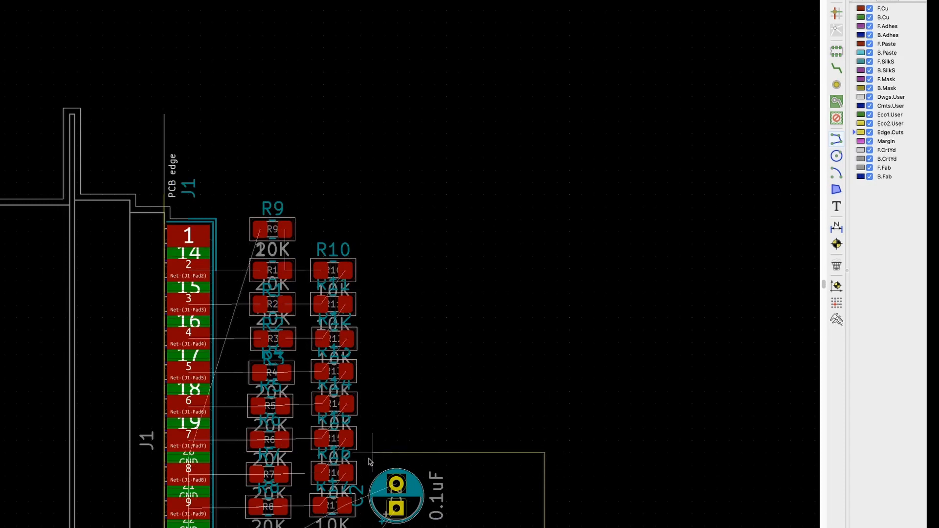
click(373, 453)
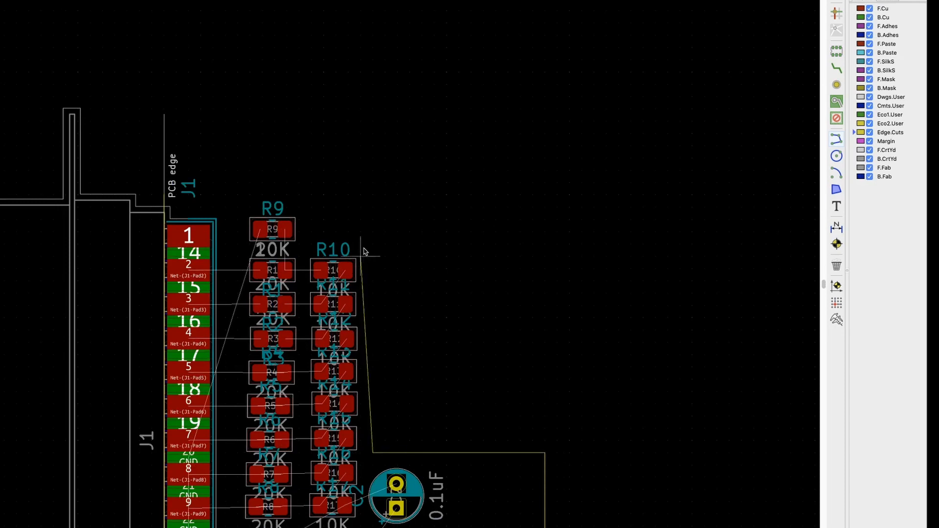
click(373, 194)
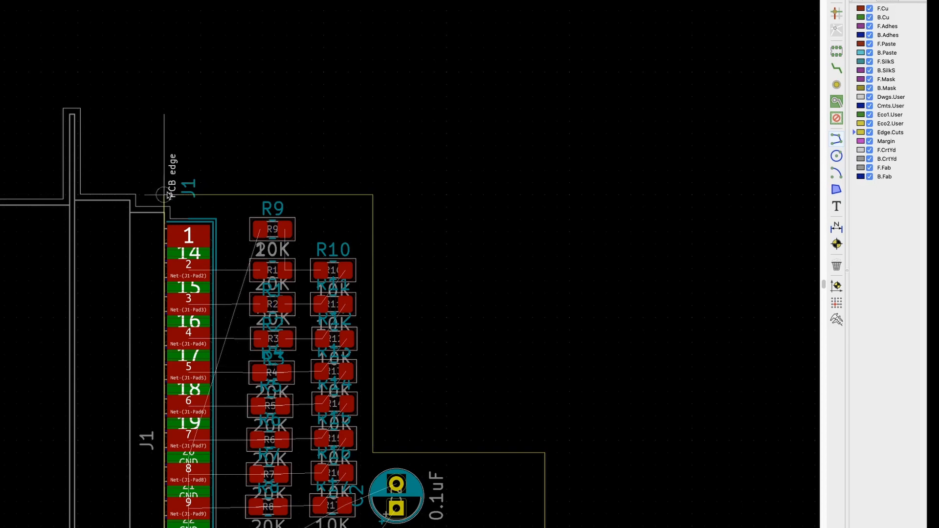
double_click(166, 191)
scroll(286, 230, down, 3)
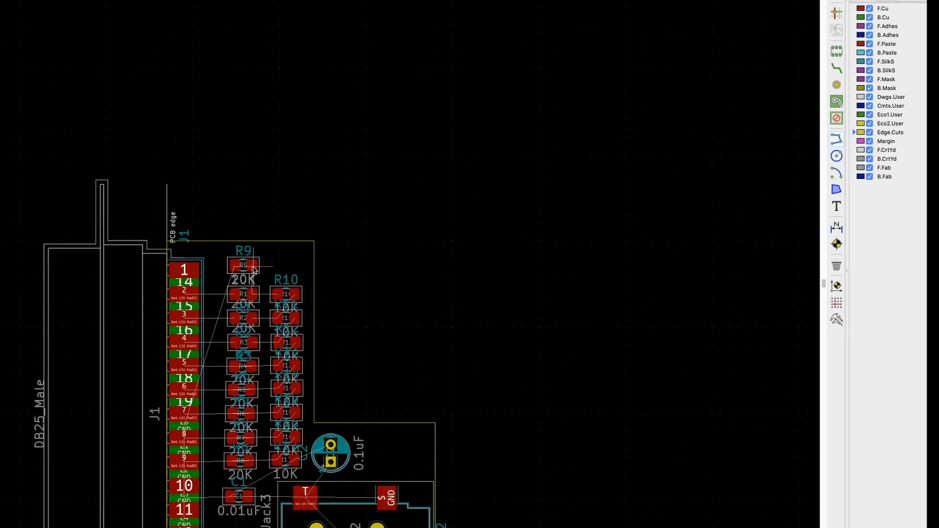
- Open the board in the 3D viewer and examine the silkscreen reference labels around resistors R1 to R17
scroll(254, 269, down, 5)
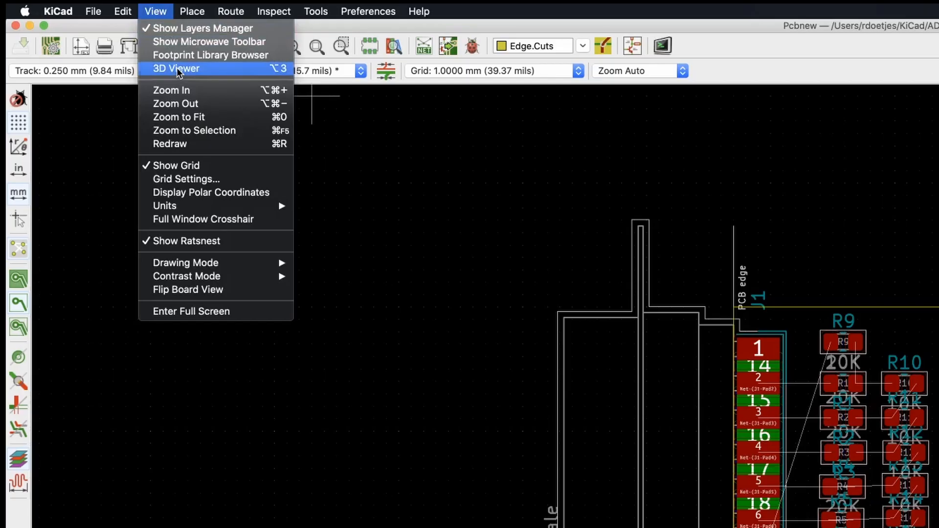
click(177, 70)
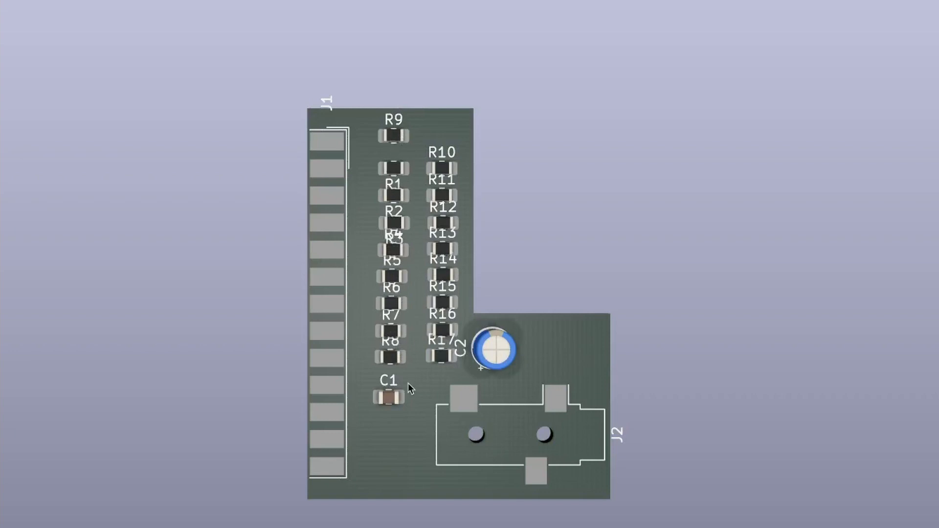
scroll(429, 375, up, 5)
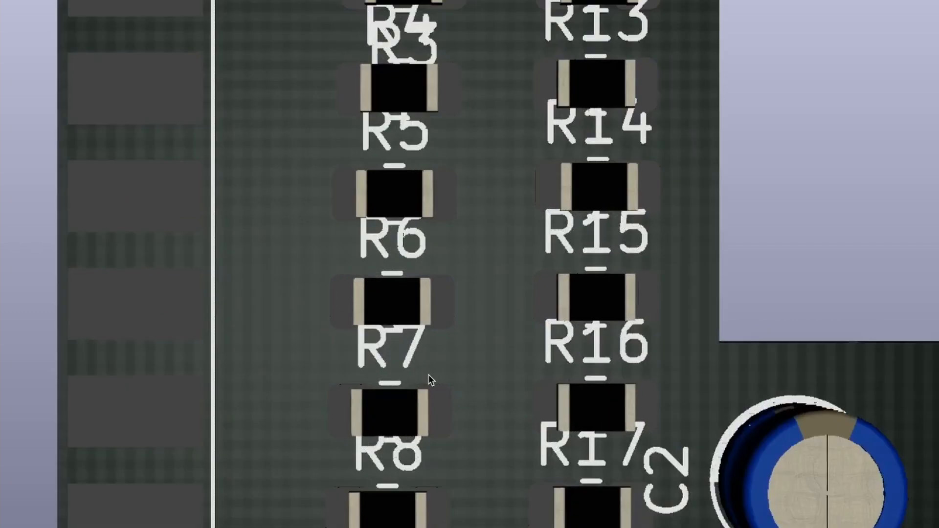
scroll(429, 375, down, 3)
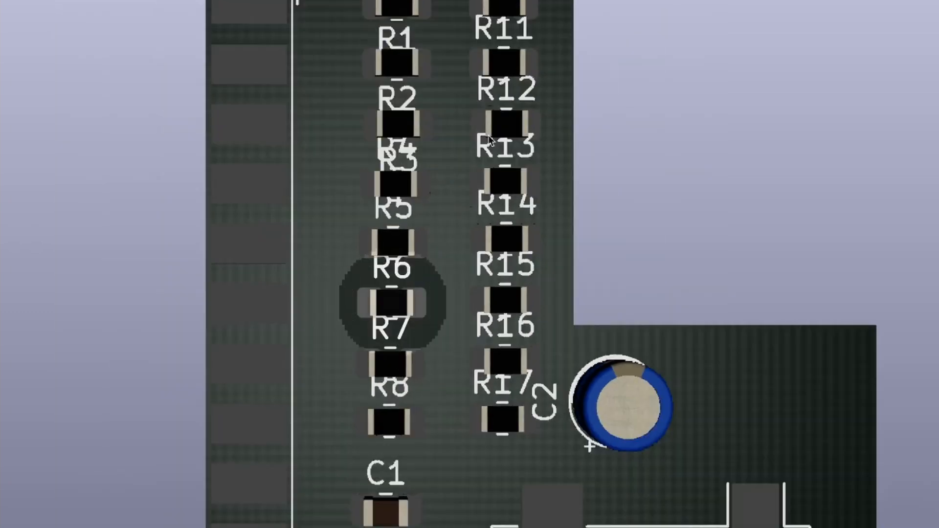
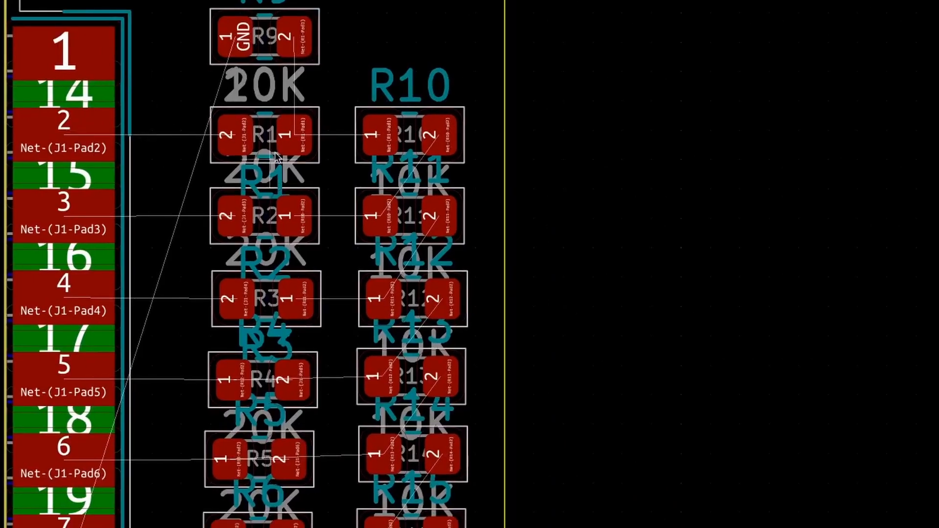
- Move the R1 and R2 reference labels to the left of their resistors
click(240, 176)
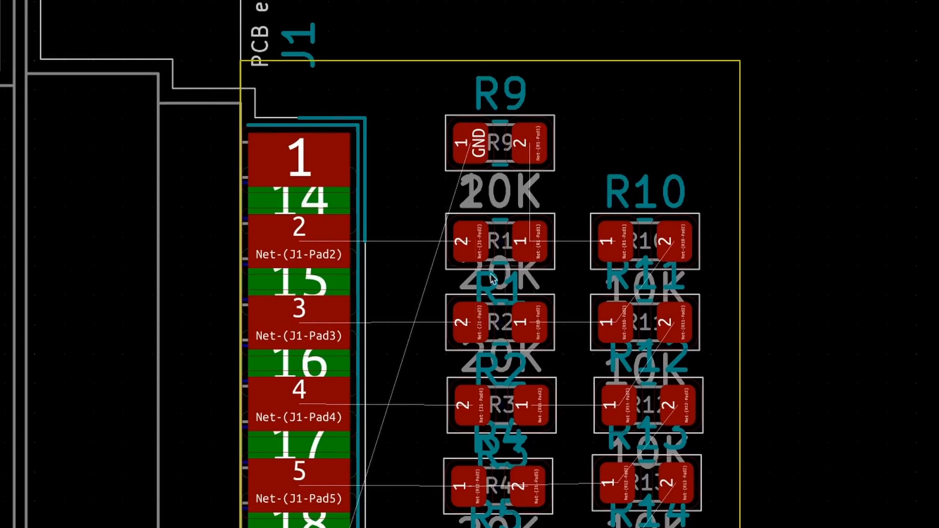
click(488, 280)
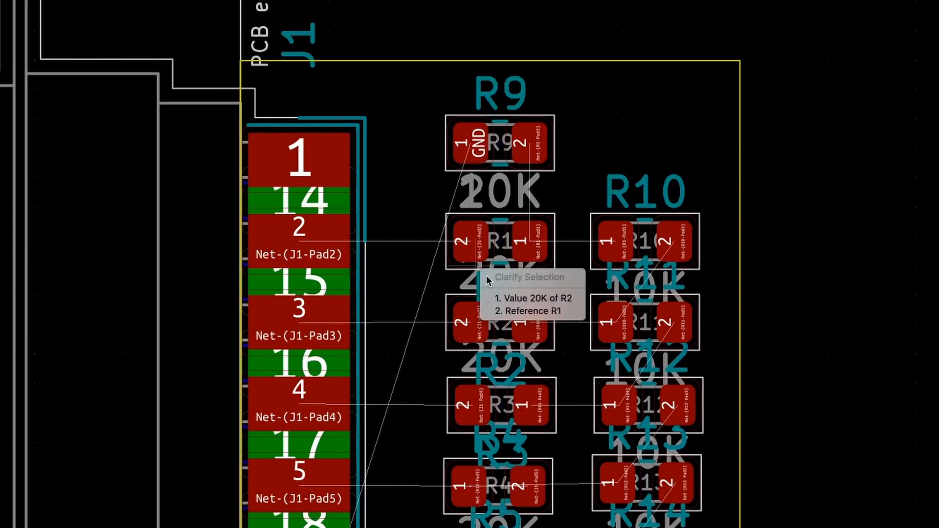
click(489, 310)
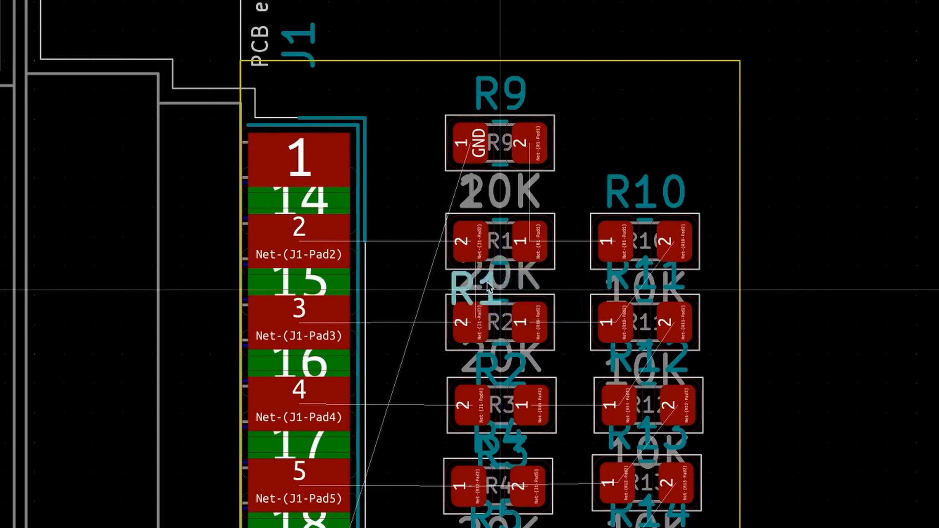
click(412, 235)
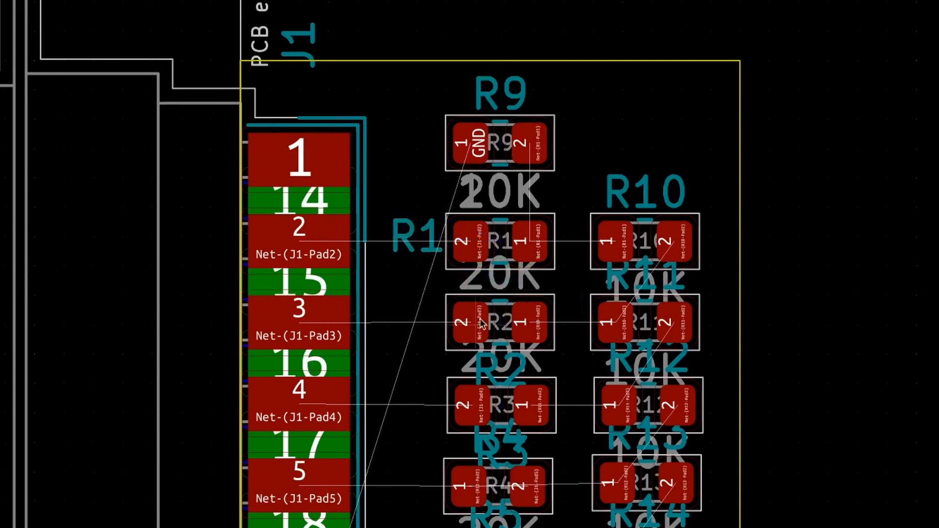
click(516, 368)
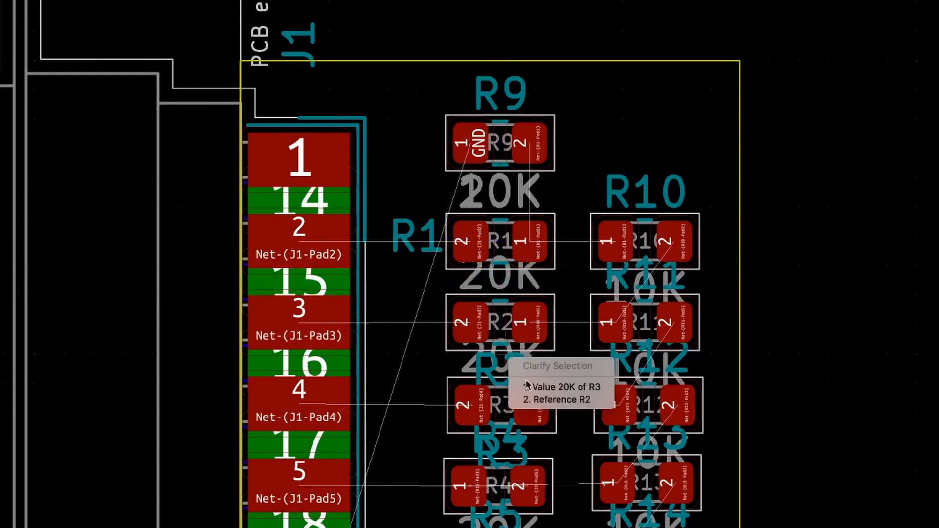
click(535, 400)
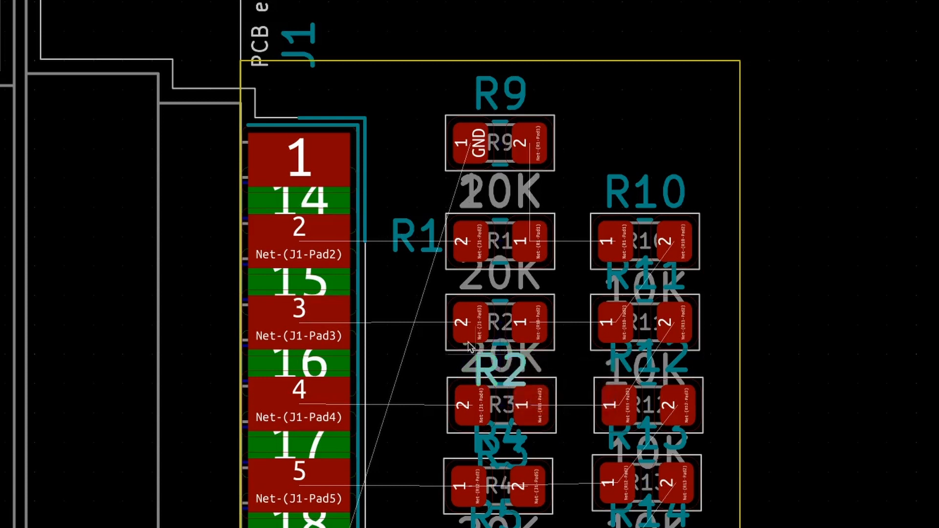
click(419, 325)
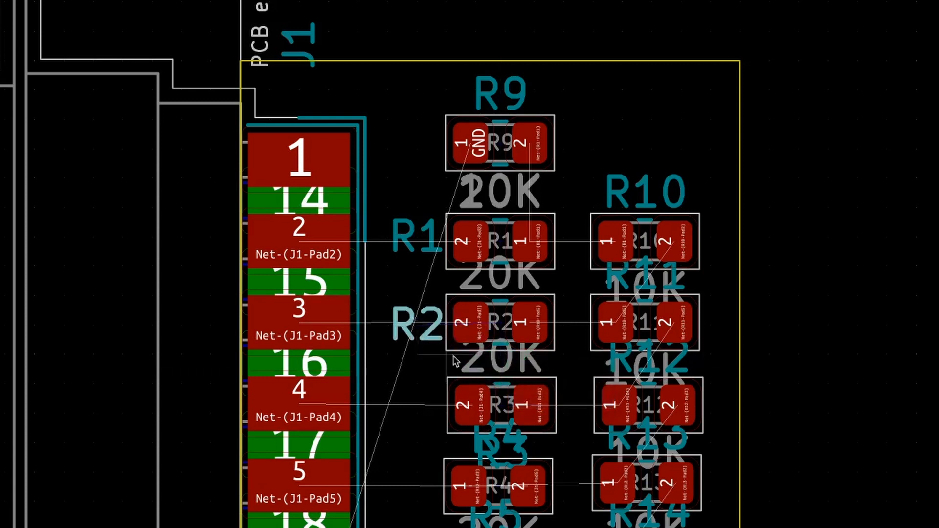
- Move the R3 and R4 reference labels to the left of their resistors, in line with R1 and R2
click(512, 442)
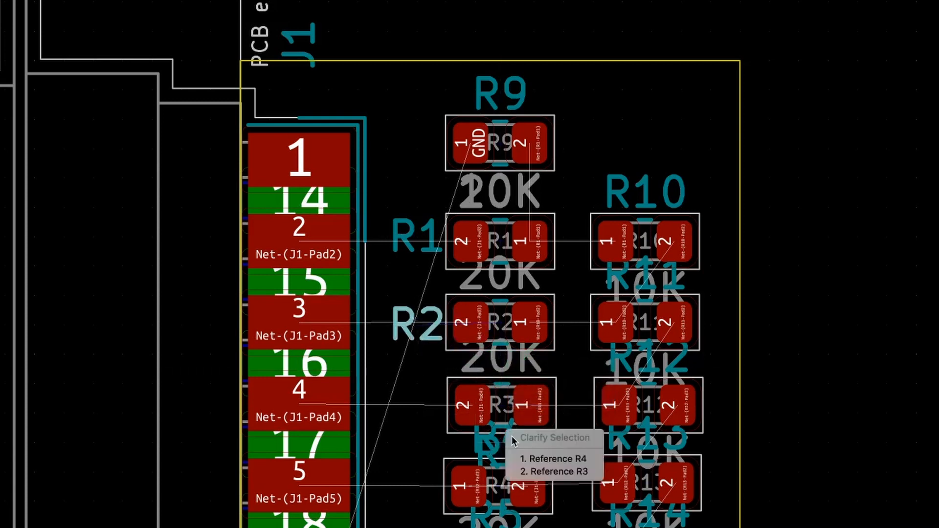
click(548, 472)
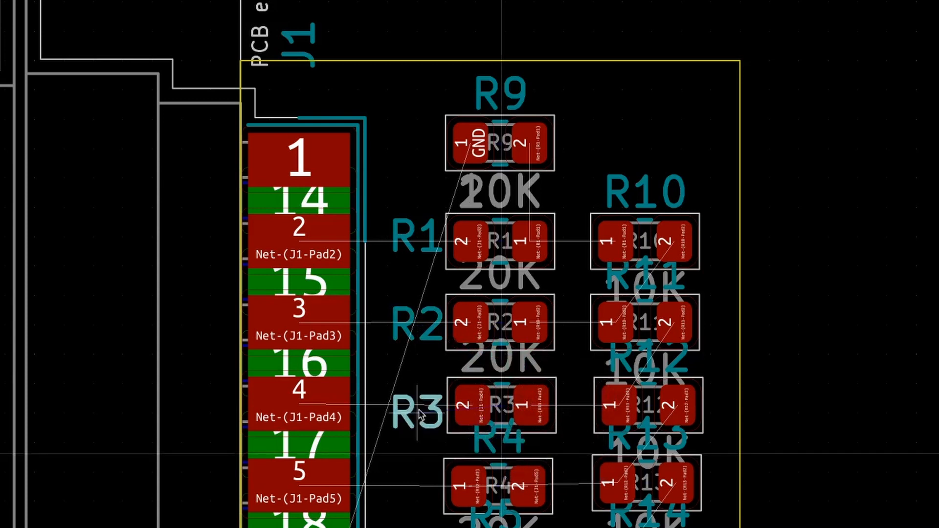
click(421, 412)
click(509, 446)
key(m)
click(418, 481)
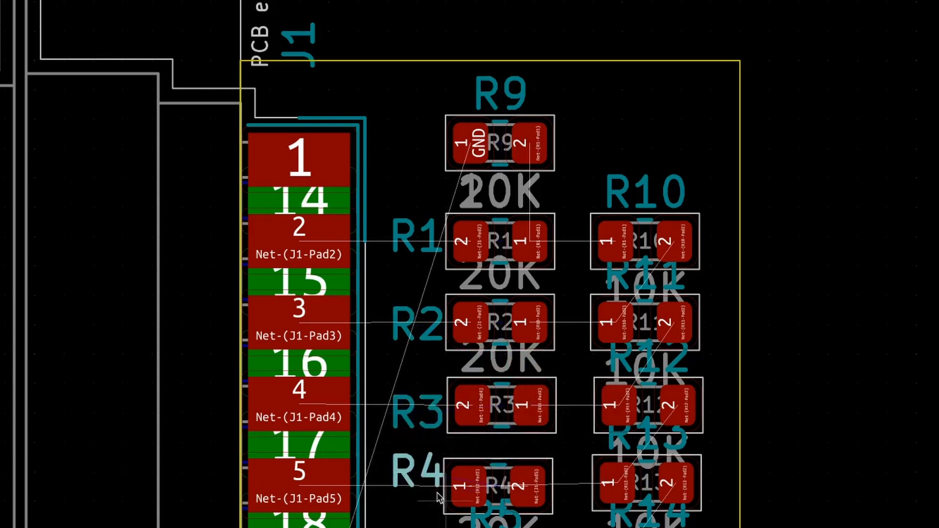
- Move the R5 and R6 reference labels to the left of their resistors, in line with the labels above
click(502, 503)
click(531, 526)
key(m)
click(407, 283)
click(505, 314)
click(520, 342)
key(m)
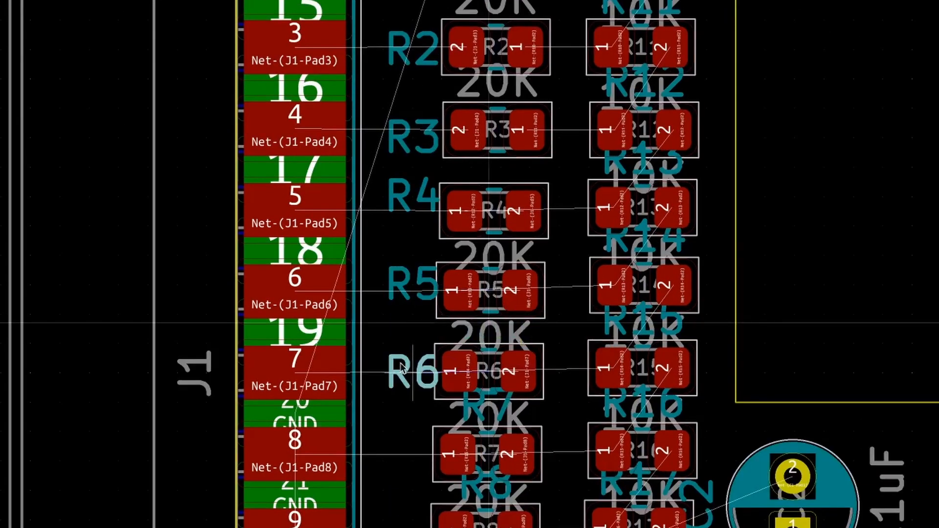
click(406, 368)
- Move the R7 and R8 reference labels to the left of their resistors, completing the column of labels
click(496, 400)
click(513, 429)
key(m)
click(406, 453)
click(489, 482)
click(519, 509)
key(m)
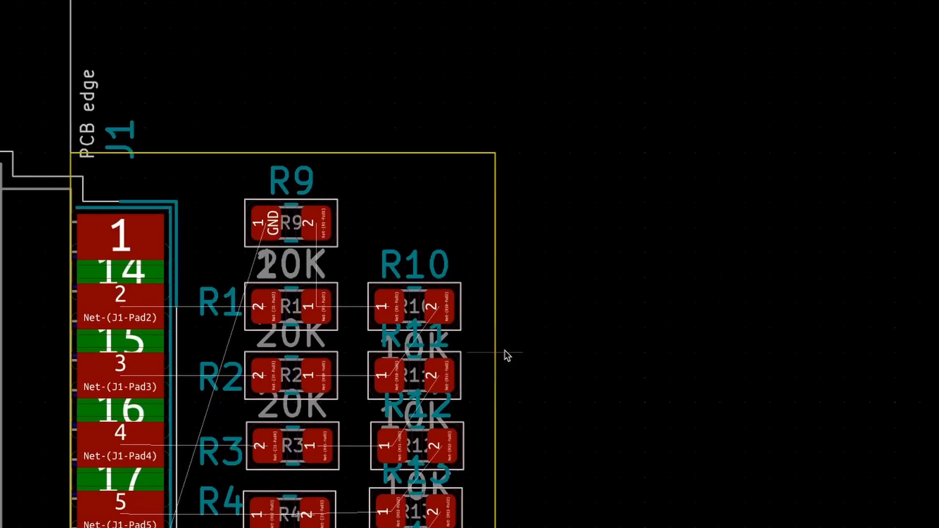
- Rotate the R10 and R11 reference labels to vertical, placing R10 at its resistor's right end and R11 at its resistor's left end
click(414, 264)
key(m)
key(r)
click(482, 310)
click(414, 335)
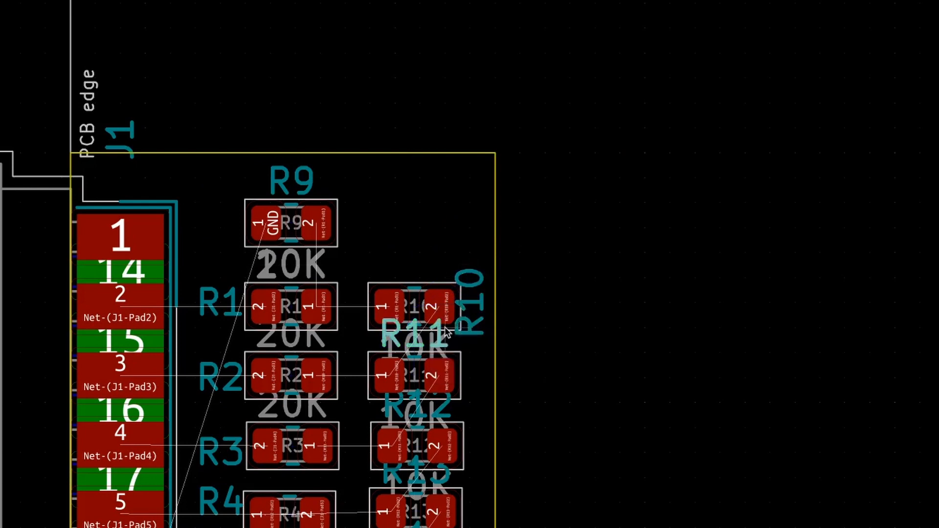
key(m)
key(r)
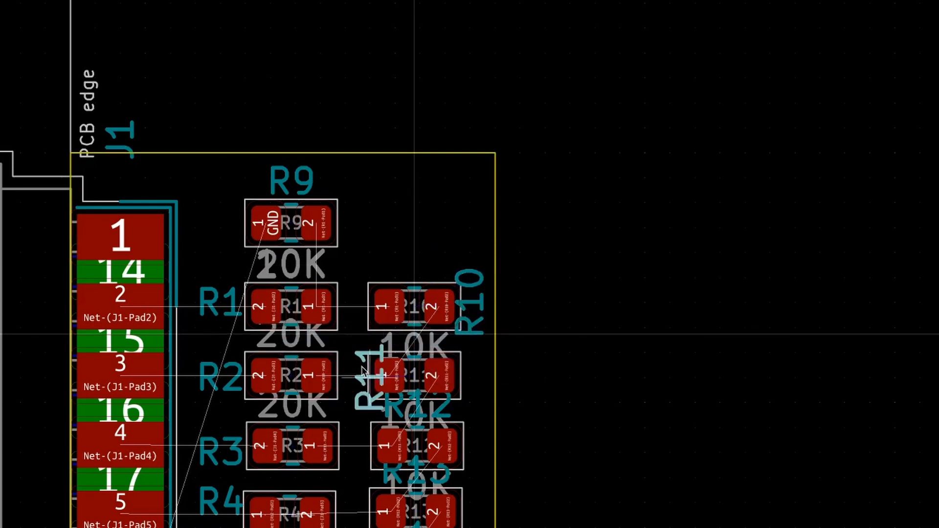
click(367, 372)
- Move R10 to R17, C2, J2 and the outline's outer edges away from J1, and close the outline gaps with Edge.Cuts lines
middle_drag(367, 372, 368, 141)
scroll(367, 141, down, 2)
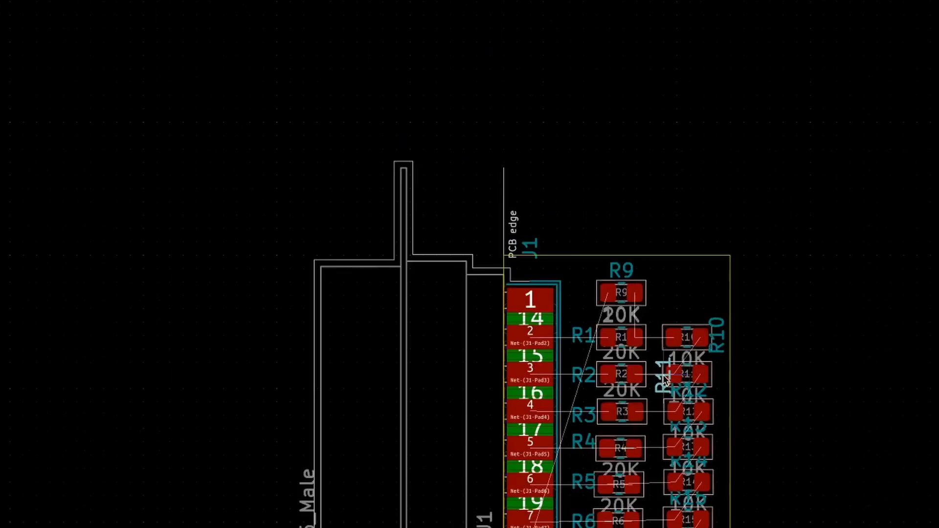
middle_drag(875, 485, 803, 327)
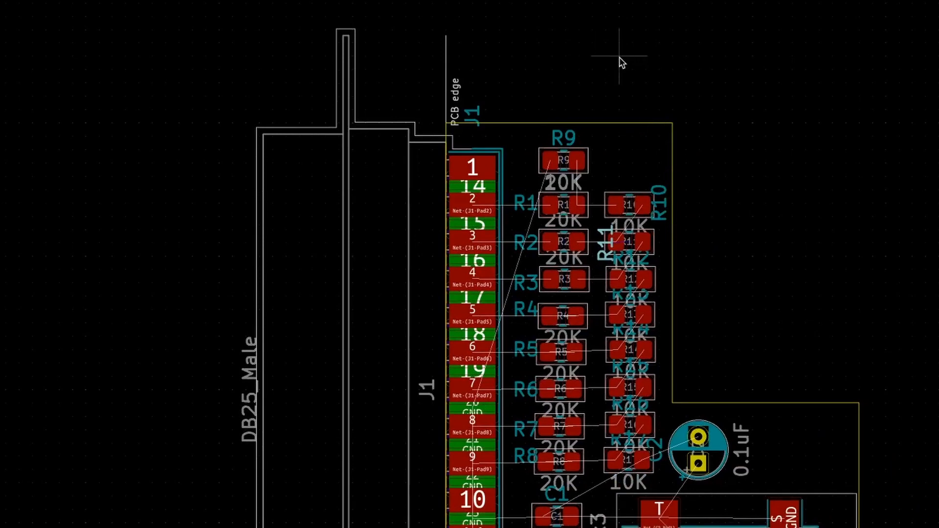
drag(597, 66, 892, 527)
right_click(728, 437)
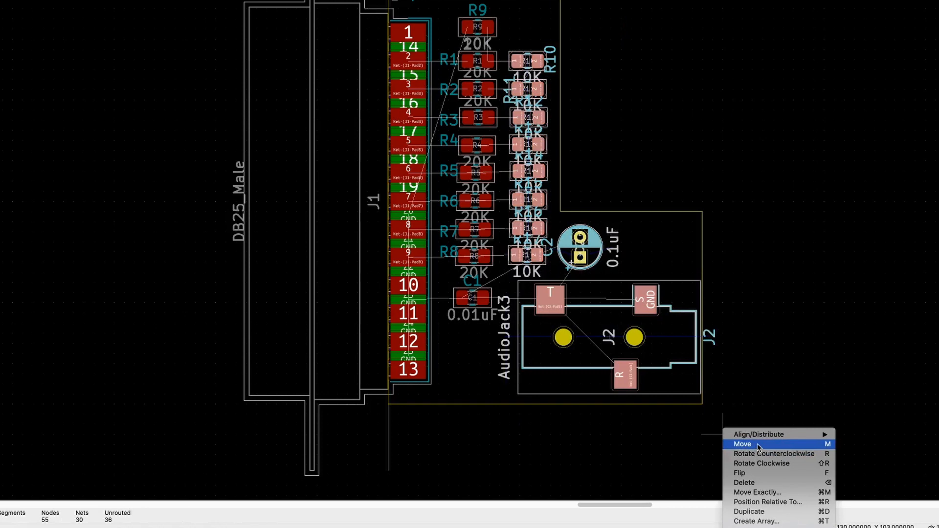
scroll(772, 511, down, 5)
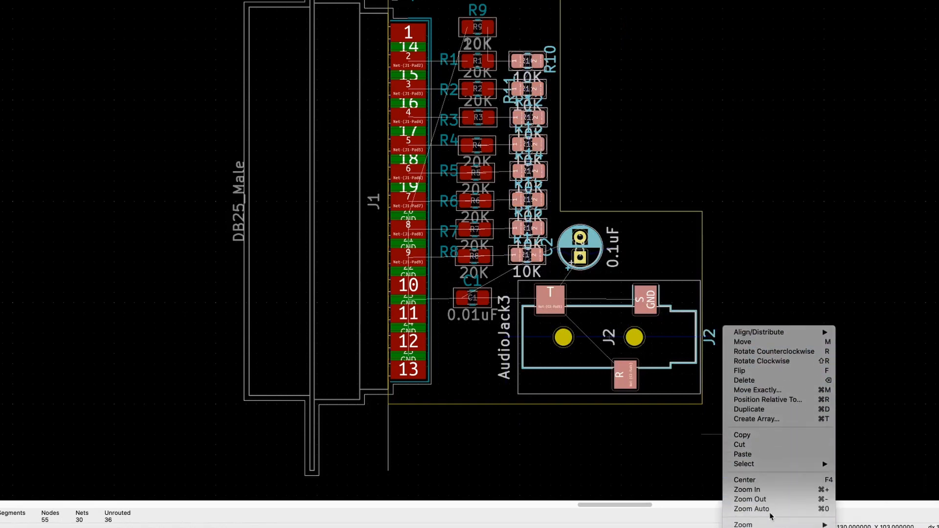
click(767, 342)
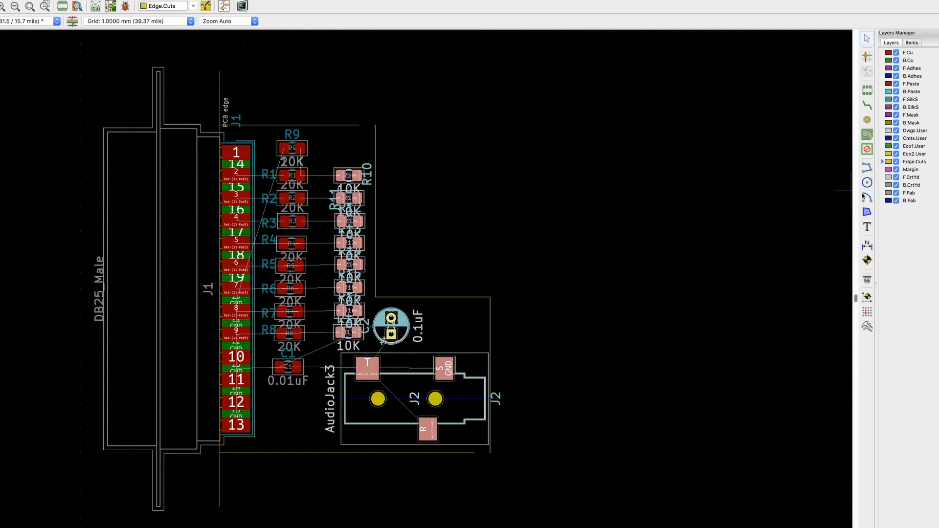
click(867, 171)
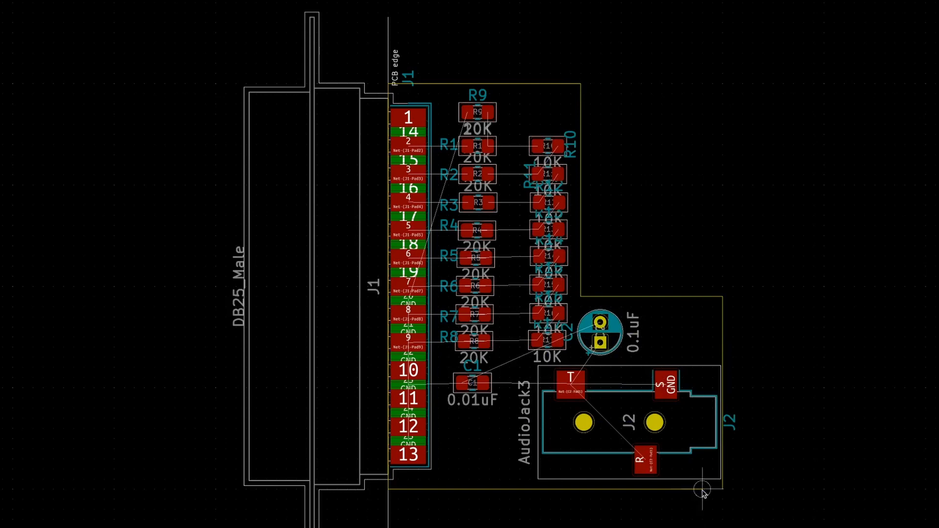
scroll(551, 170, up, 3)
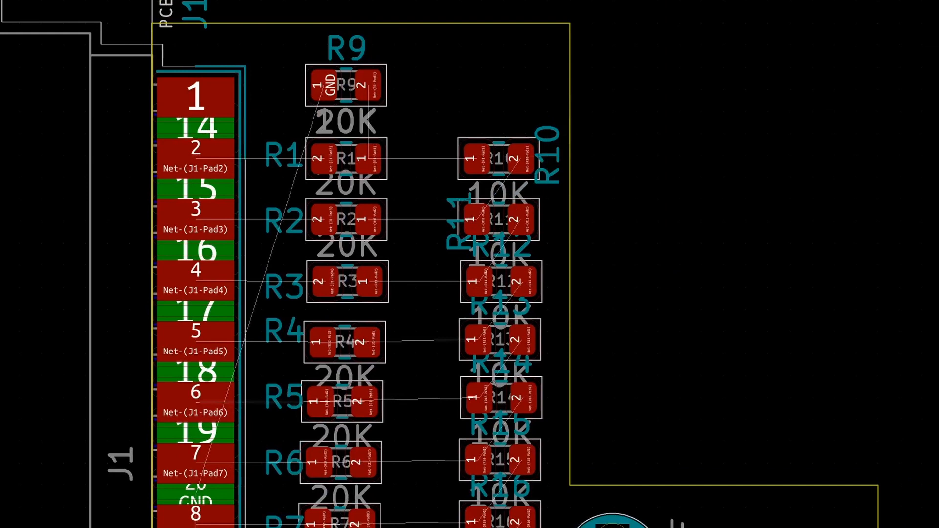
- Move the vertical R11 reference label into the gap between resistors R2 and R11
click(458, 247)
drag(458, 246, 424, 225)
click(550, 171)
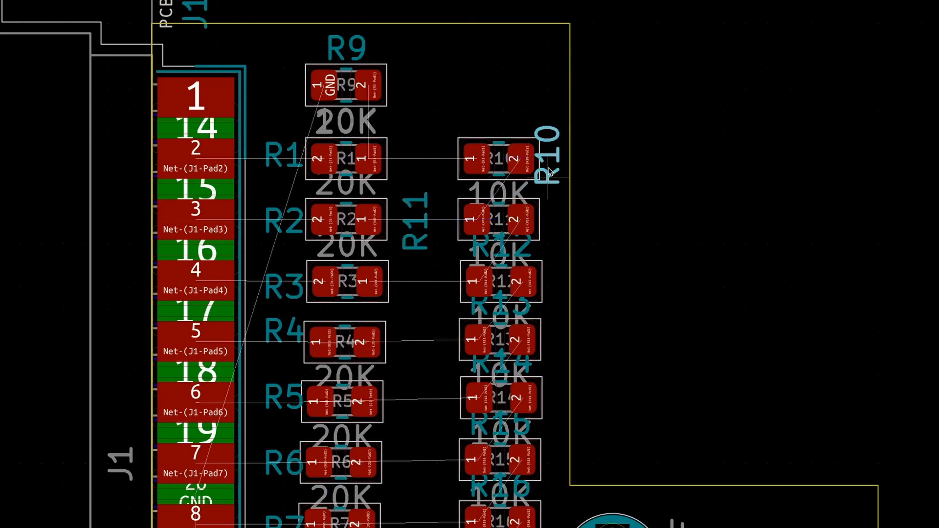
drag(551, 171, 552, 159)
click(552, 158)
- Rotate the R12 reference label to vertical and place it at the right end of resistor R12, below the R10 label
click(499, 254)
click(504, 268)
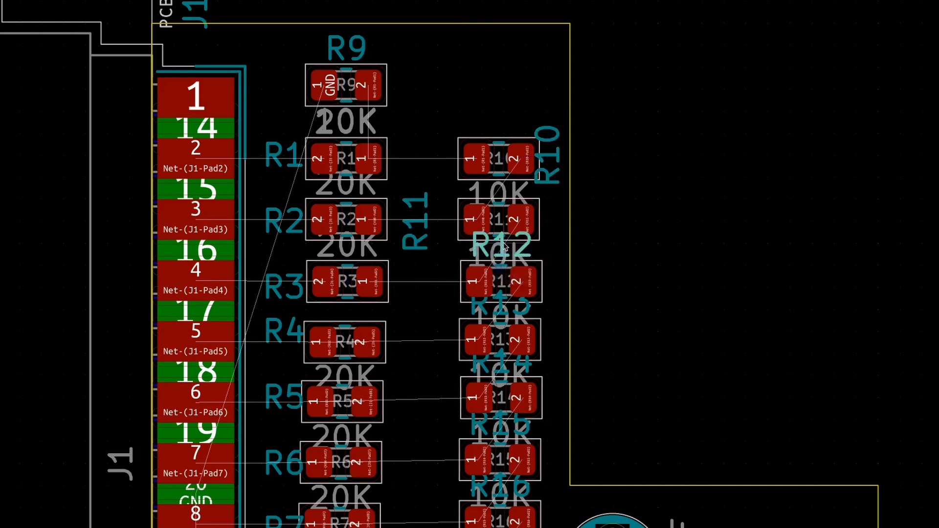
key(r)
drag(507, 248, 554, 273)
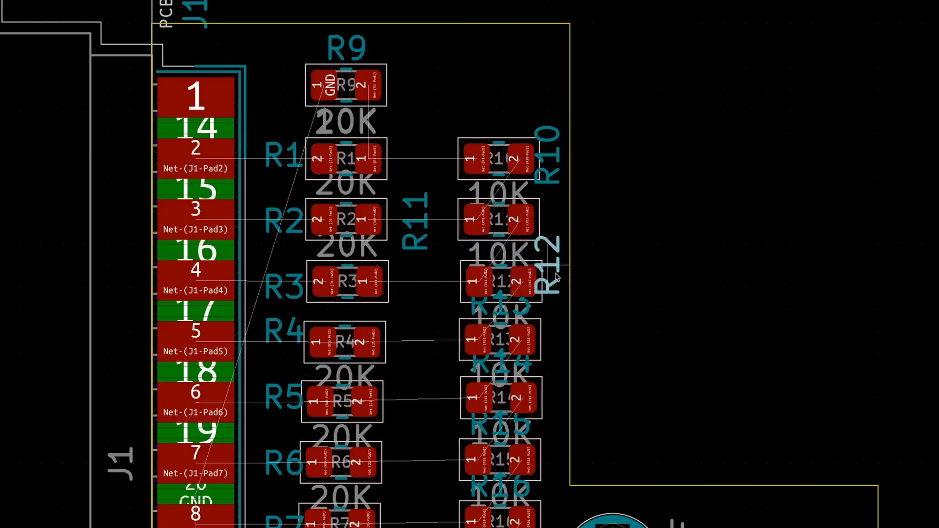
scroll(538, 250, down, 2)
middle_drag(550, 278, 538, 130)
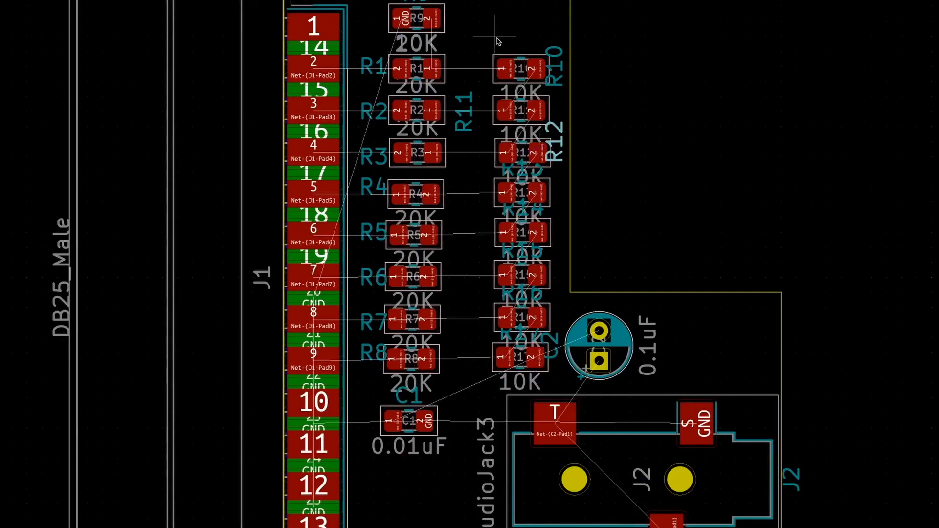
drag(481, 31, 510, 382)
key(Escape)
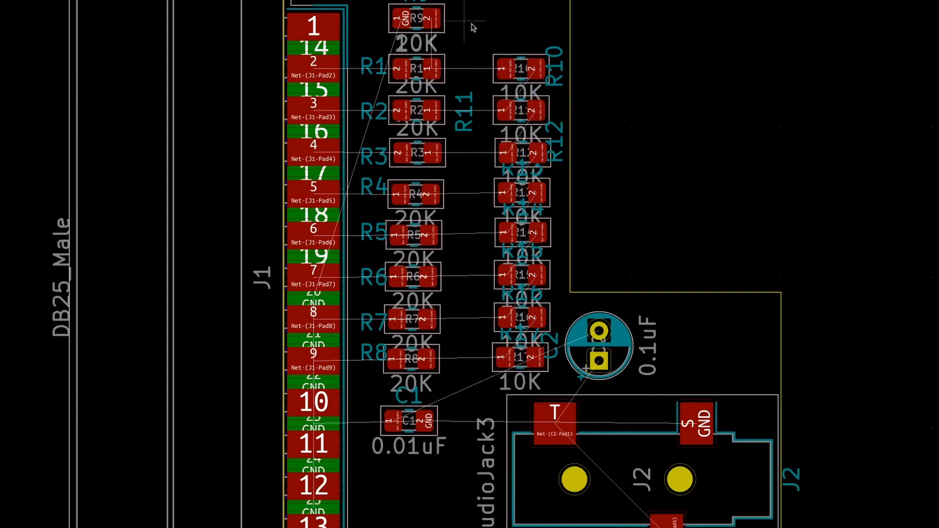
drag(476, 24, 554, 371)
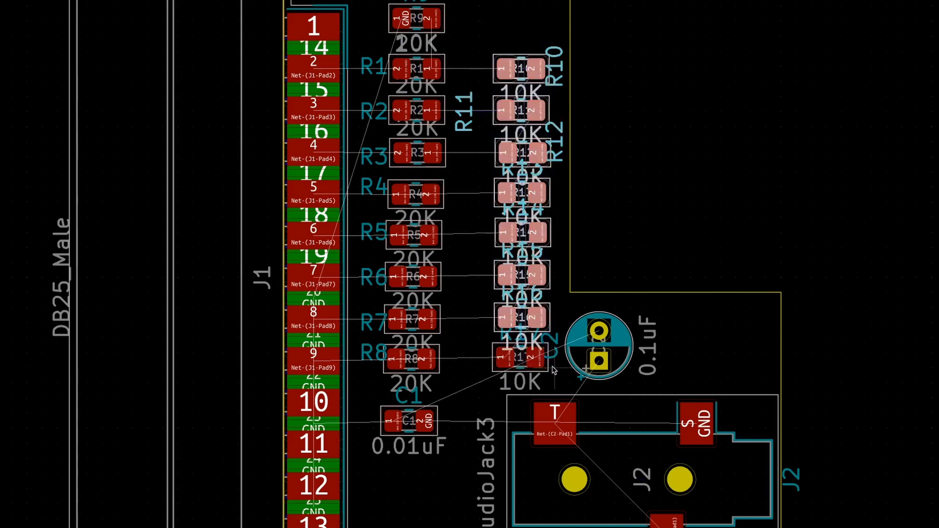
click(543, 366)
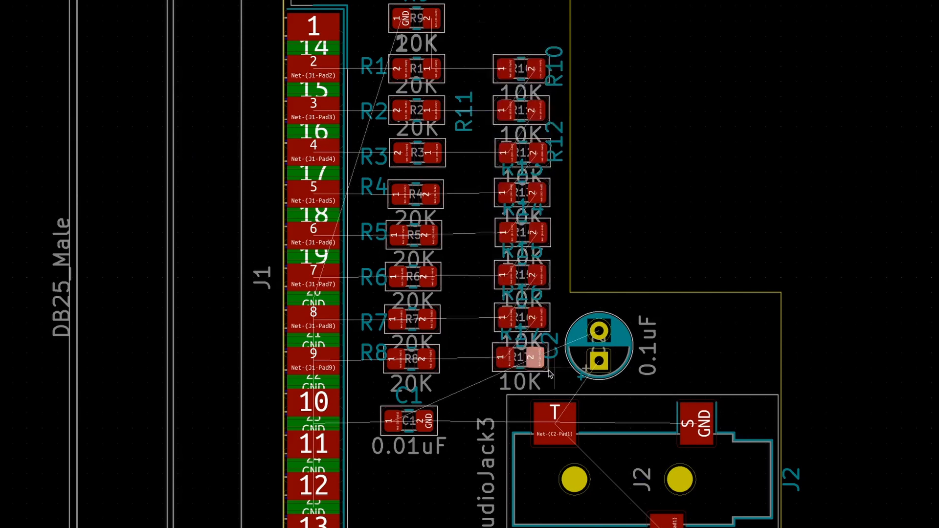
mouse_move(534, 363)
mouse_down()
mouse_move(451, 189)
mouse_move(484, 326)
mouse_move(529, 361)
mouse_up()
- Select resistors R10 to R17 with their labels and move the column slightly left, towards R1 to R8
drag(487, 24, 540, 386)
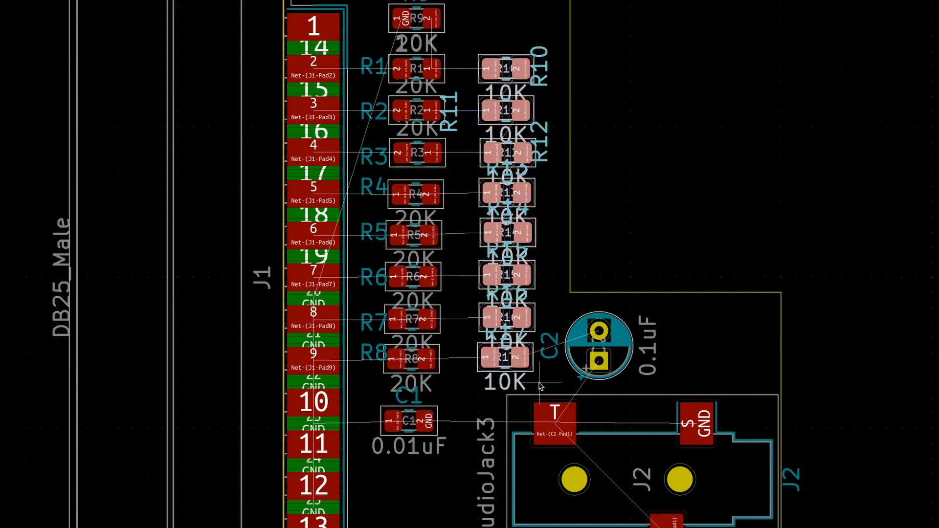
scroll(448, 158, up, 3)
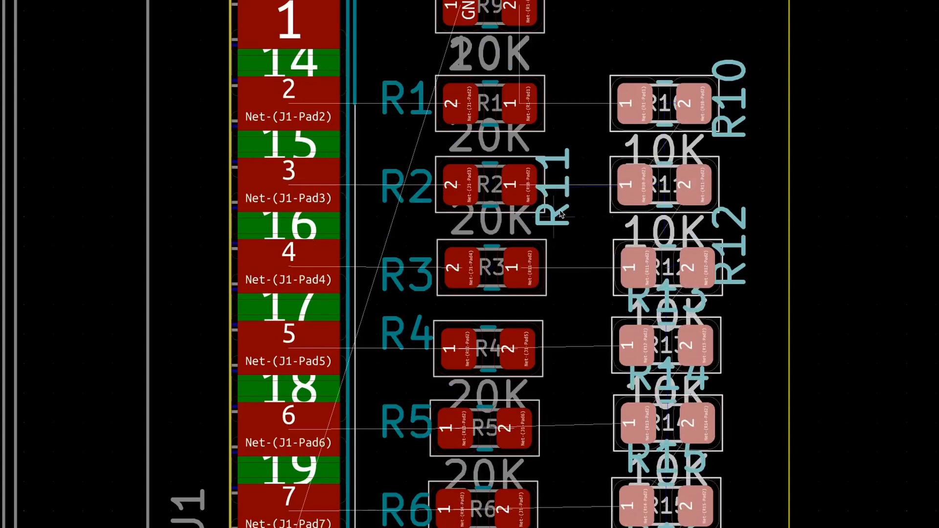
- Shift the vertical R11 label midway between R2 and R11, and move the R10 and R12 labels farther right, clear of their resistors
key(Escape)
drag(563, 196, 592, 196)
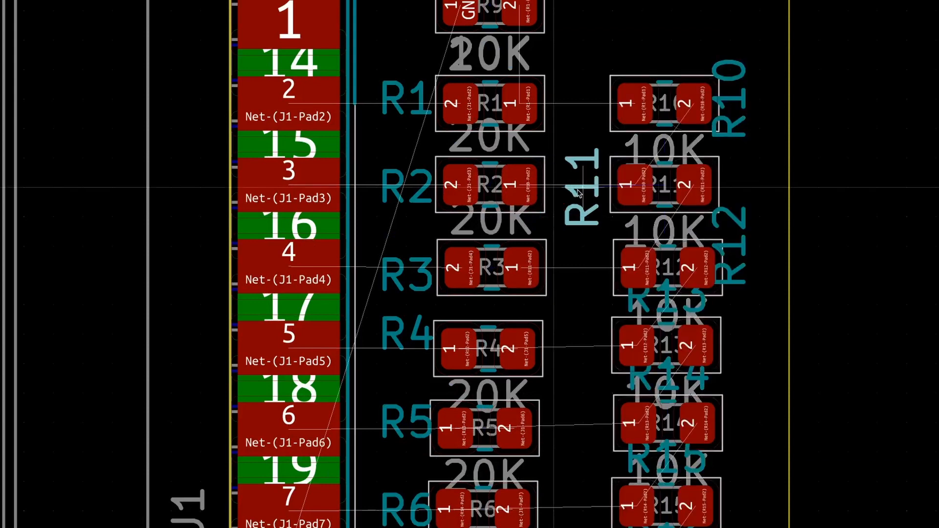
drag(729, 254, 760, 284)
drag(730, 100, 760, 100)
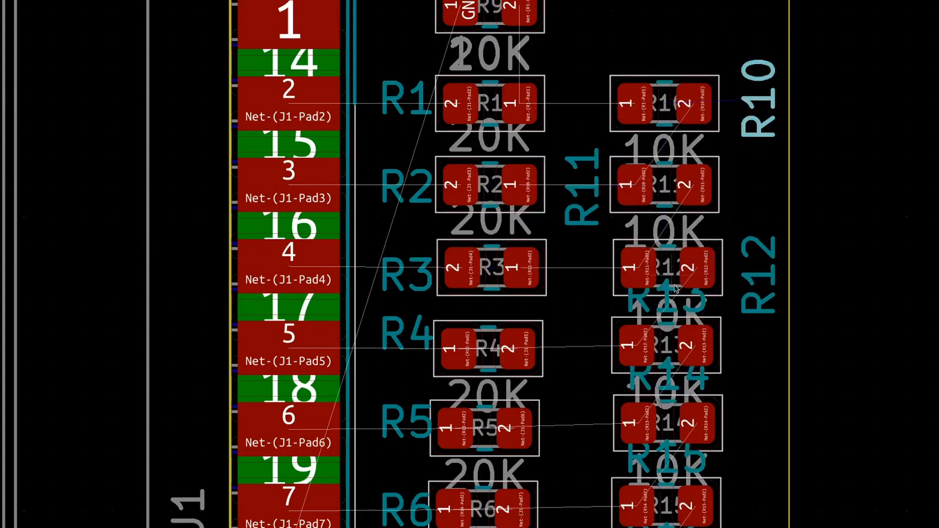
- Rotate the R13 and R14 labels to vertical, placing R13 between R4 and R13, and R14 just right of its resistor
click(666, 301)
key(r)
drag(666, 300, 582, 340)
middle_drag(668, 383, 612, 179)
click(612, 182)
key(r)
drag(612, 182, 702, 219)
- Rotate the R15, R16 and R17 labels to vertical, placing R15 and R17 between the resistor columns and R16 right of its resistor
click(601, 253)
click(624, 277)
key(r)
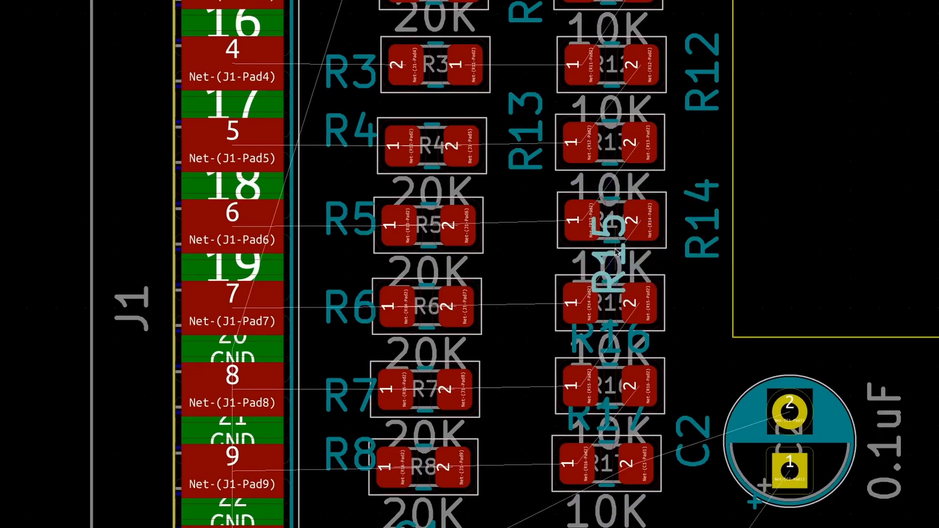
drag(612, 257, 526, 308)
click(602, 332)
drag(693, 441, 850, 495)
key(r)
click(595, 379)
click(618, 403)
key(r)
drag(607, 396, 515, 422)
- Open the 3D view of the board, inspect the reference labels on the silkscreen, and return to the PCB layout
scroll(514, 422, down, 5)
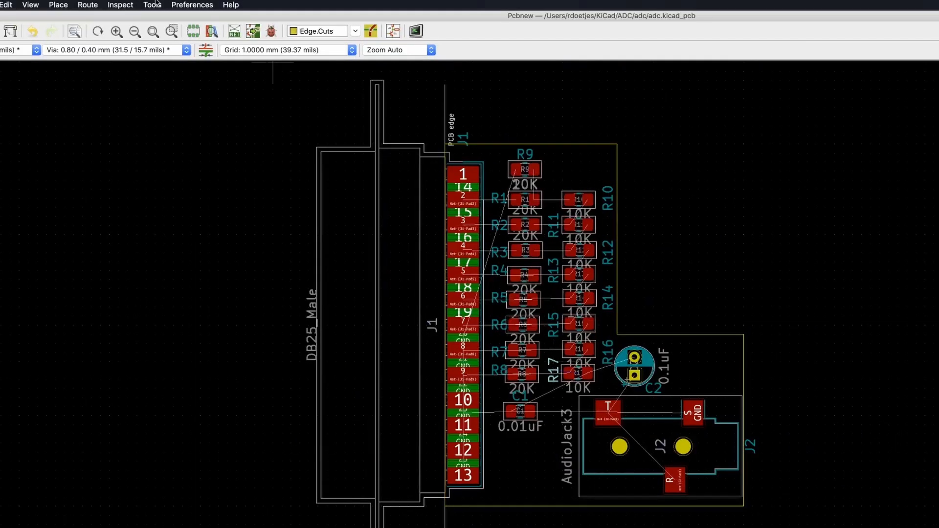
click(39, 6)
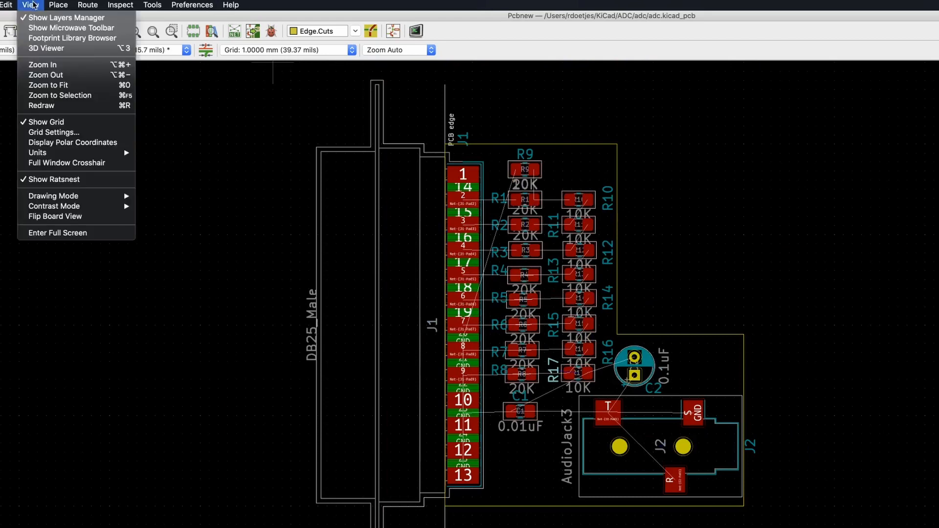
click(46, 49)
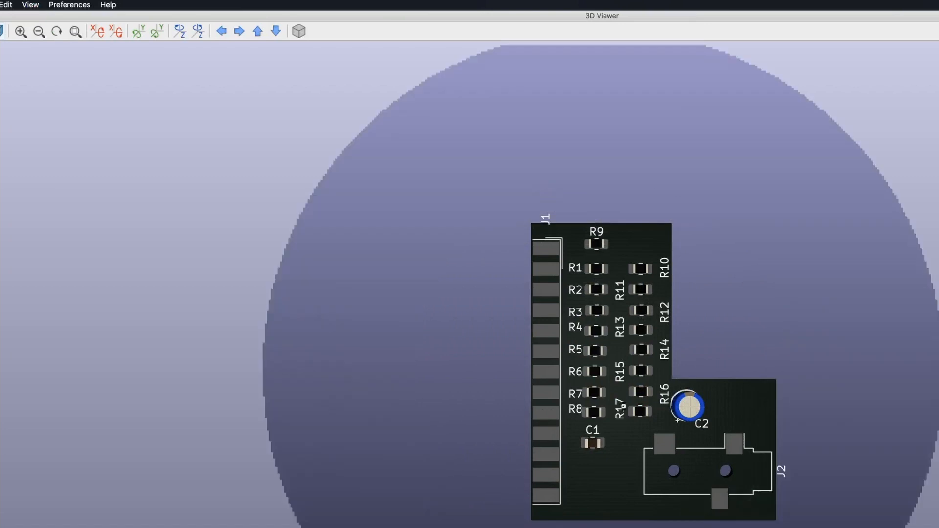
scroll(659, 344, up, 5)
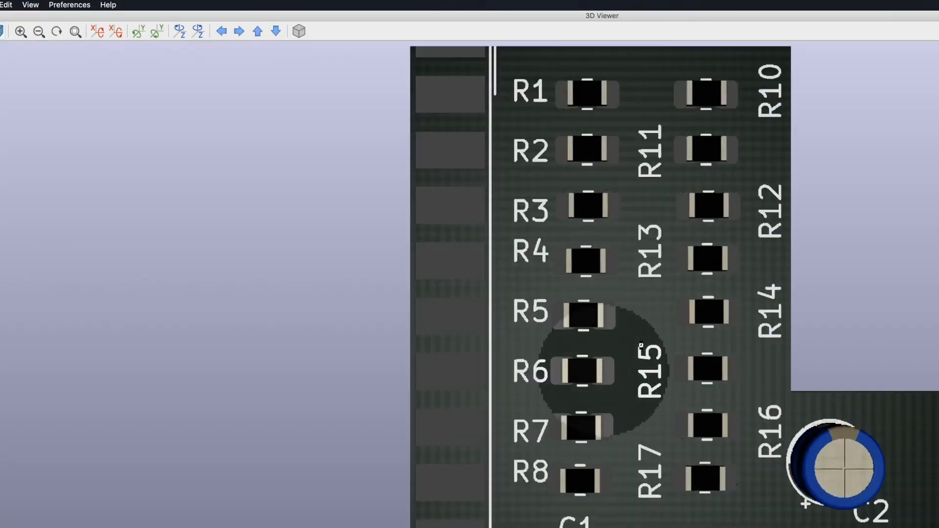
scroll(599, 357, down, 3)
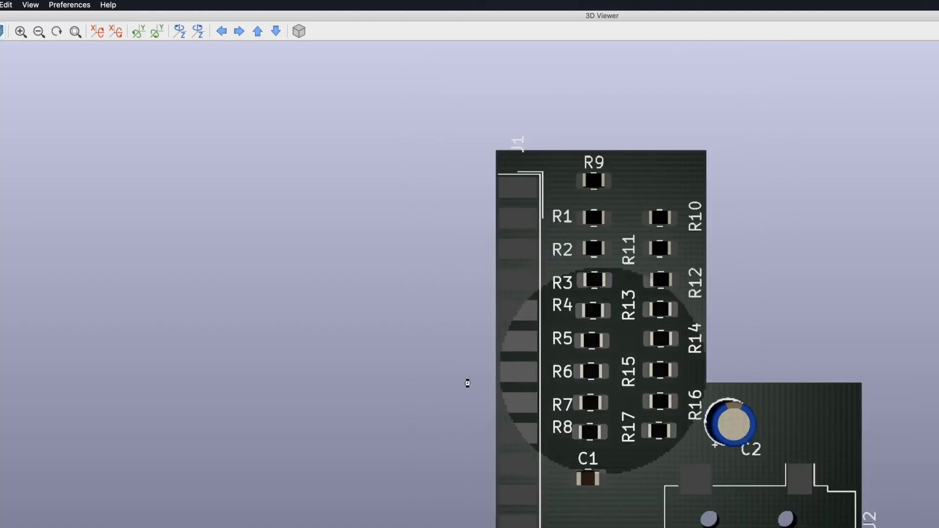
click(1, 16)
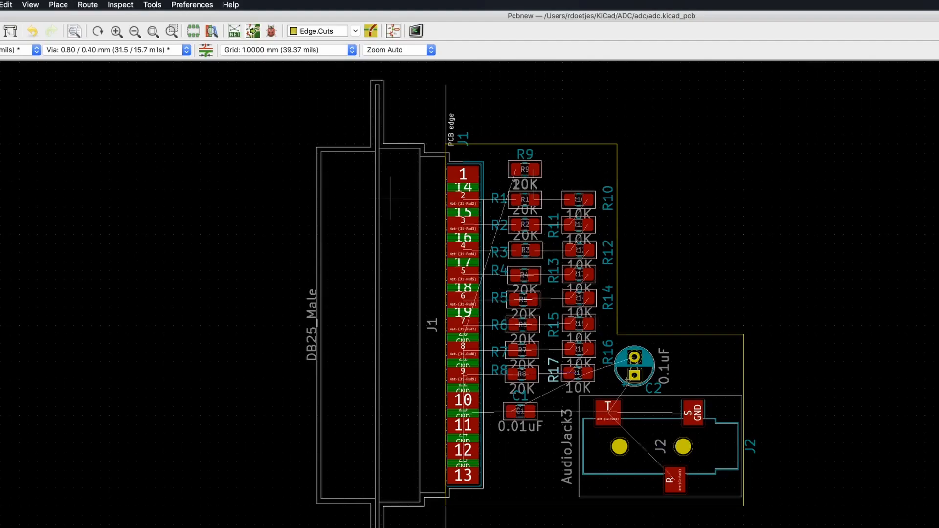
- Make F.Cu the active layer and route traces from J1 pads 2, 3 and 4 to pad 2 of R1, R2 and R3
scroll(894, 235, up, 1)
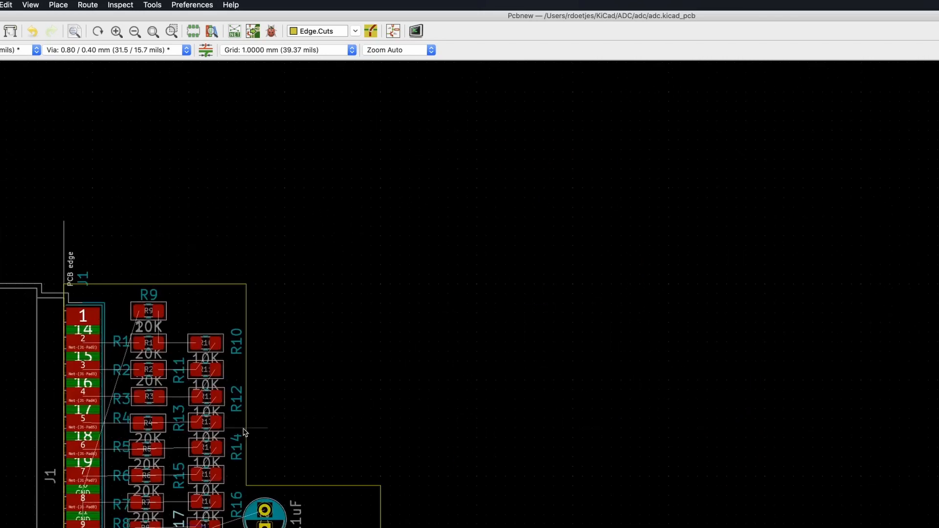
scroll(245, 432, down, 2)
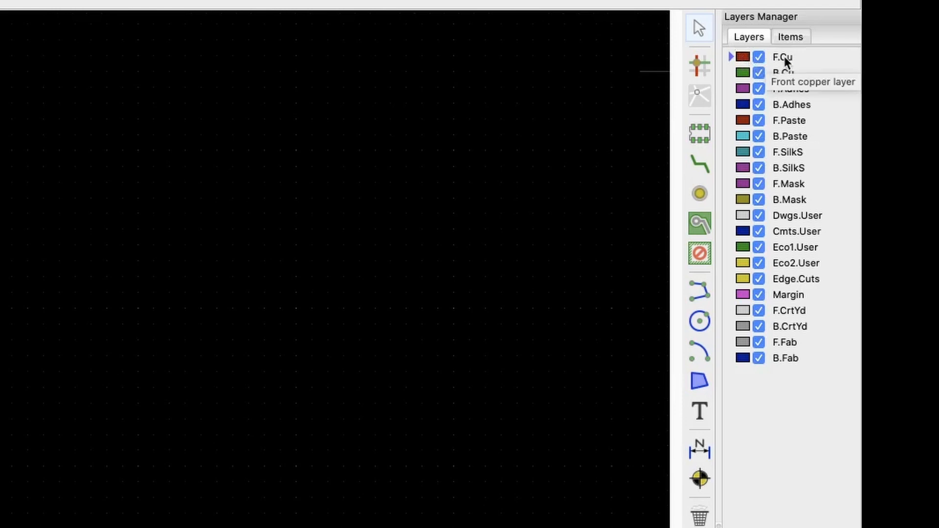
click(742, 72)
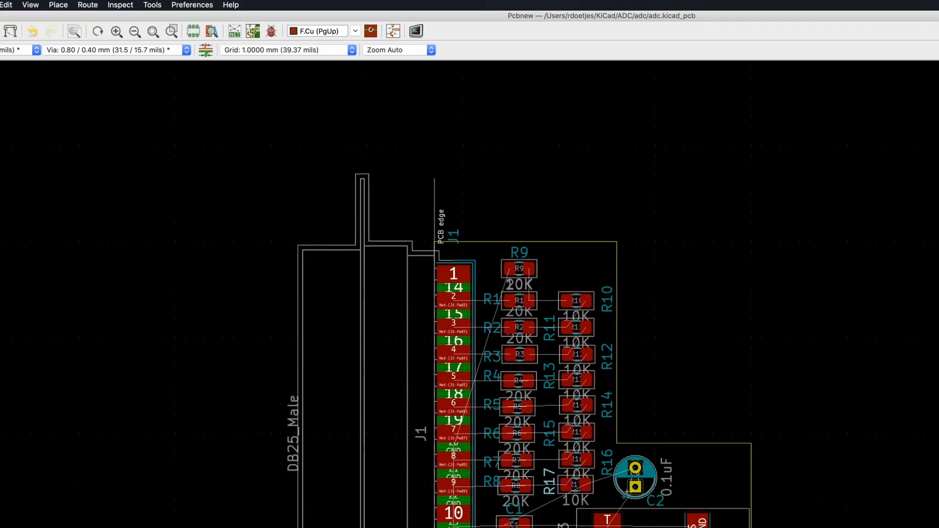
scroll(405, 297, up, 1)
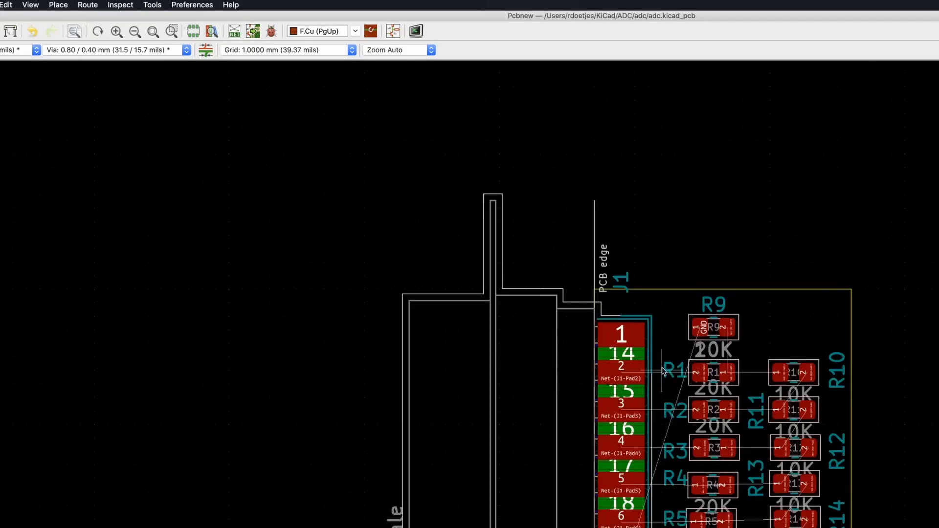
key(x)
click(697, 373)
key(x)
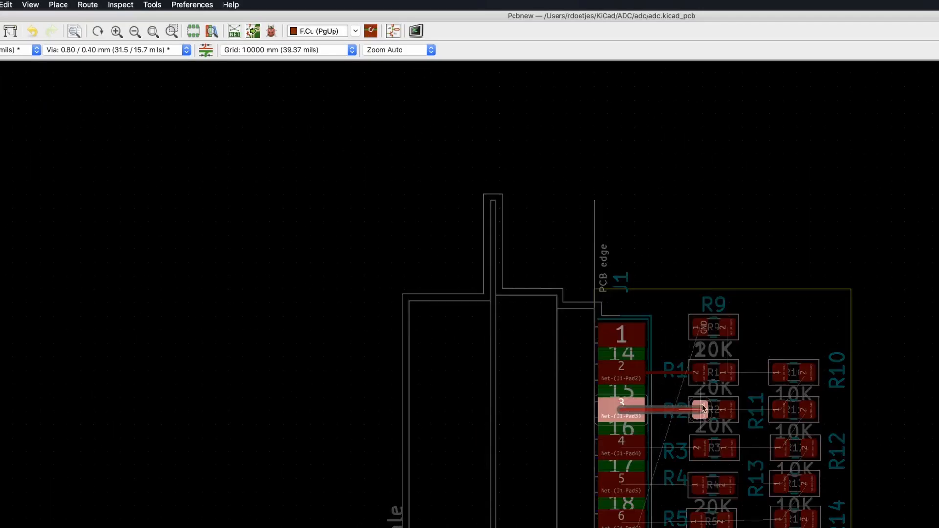
click(700, 410)
key(x)
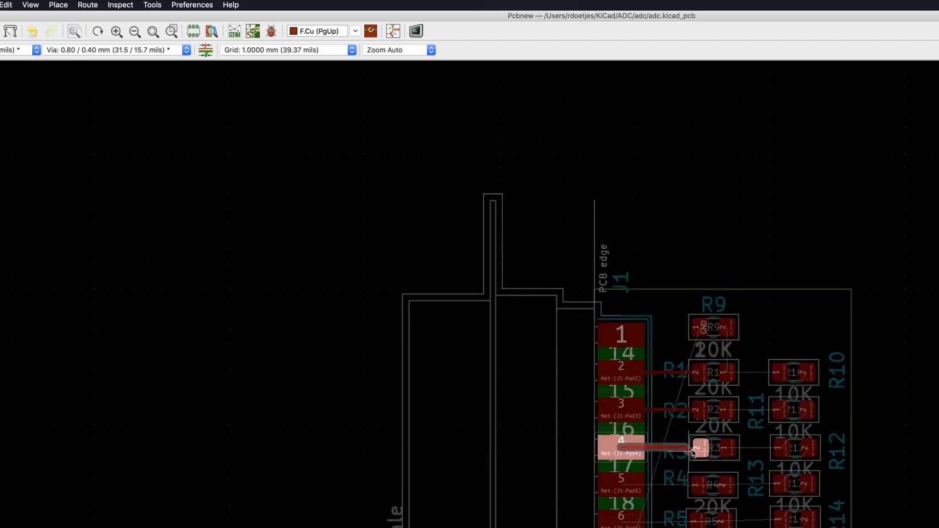
click(693, 451)
key(x)
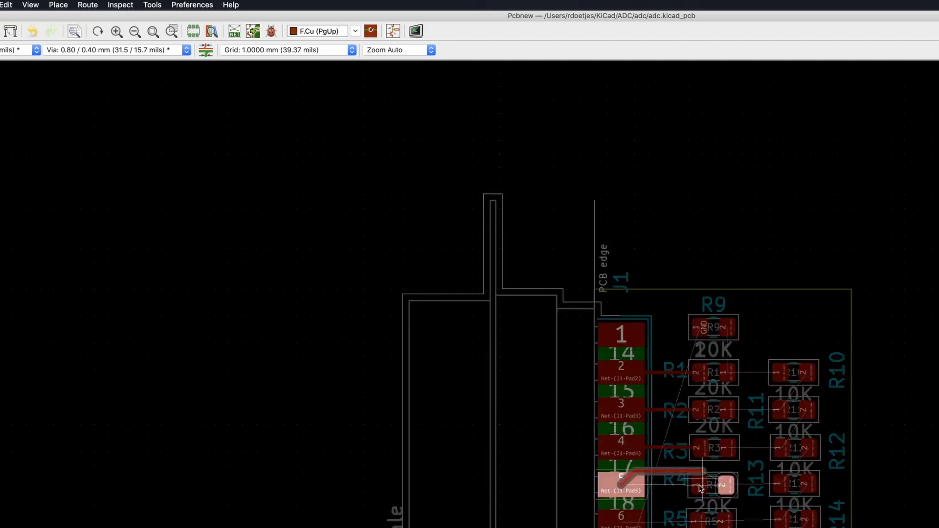
key(Escape)
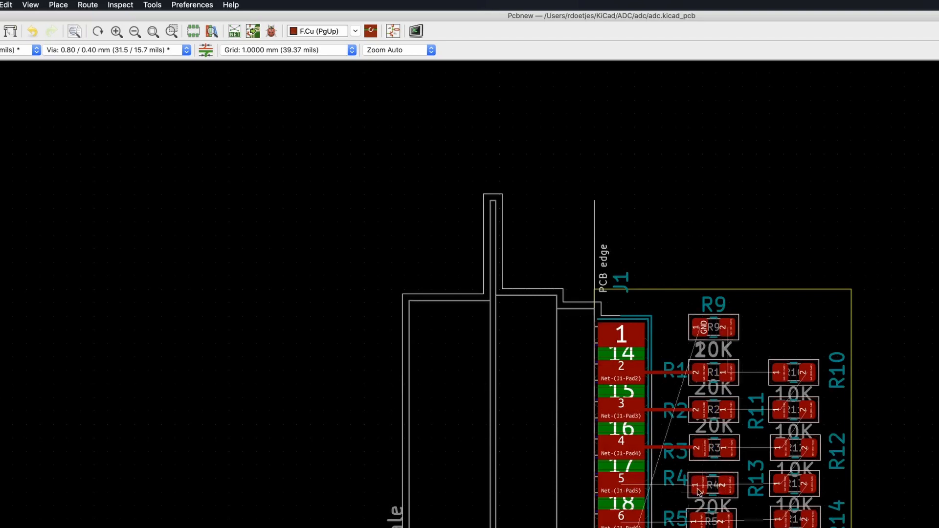
- Rotate resistor R4 by 180 degrees so its pad 2 faces J1, and route J1 pad 5 to that pad
click(723, 482)
key(r)
key(r)
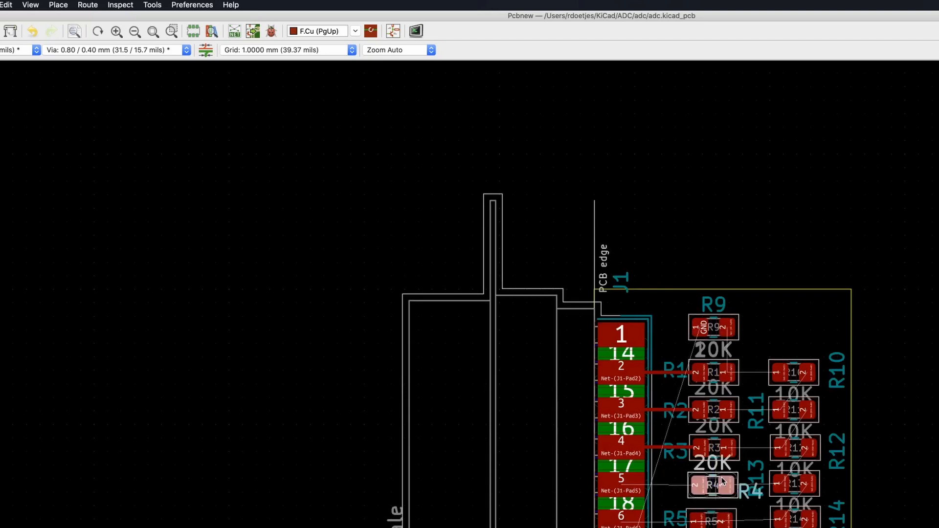
click(723, 482)
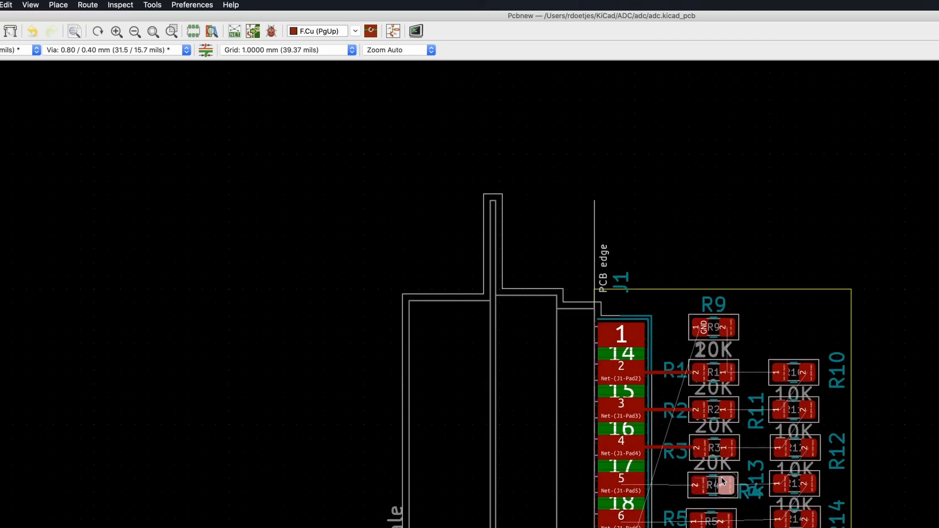
key(m)
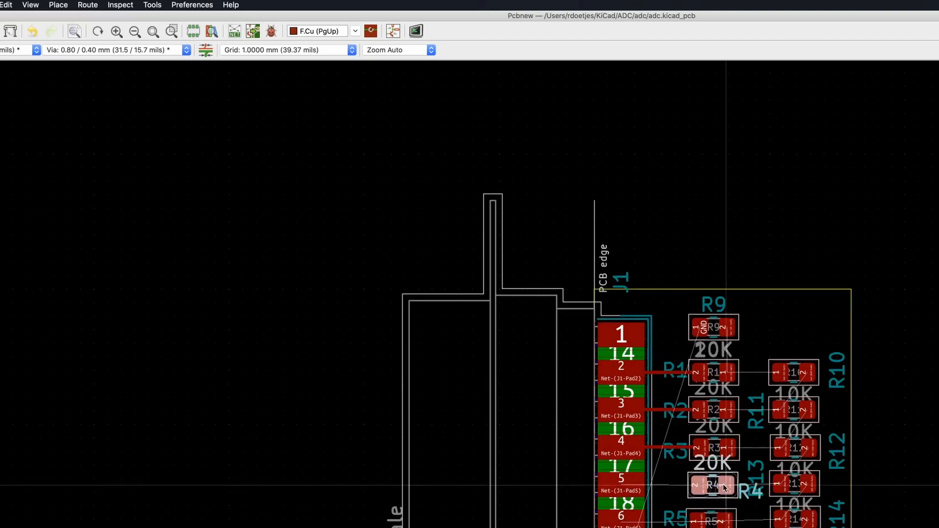
click(725, 487)
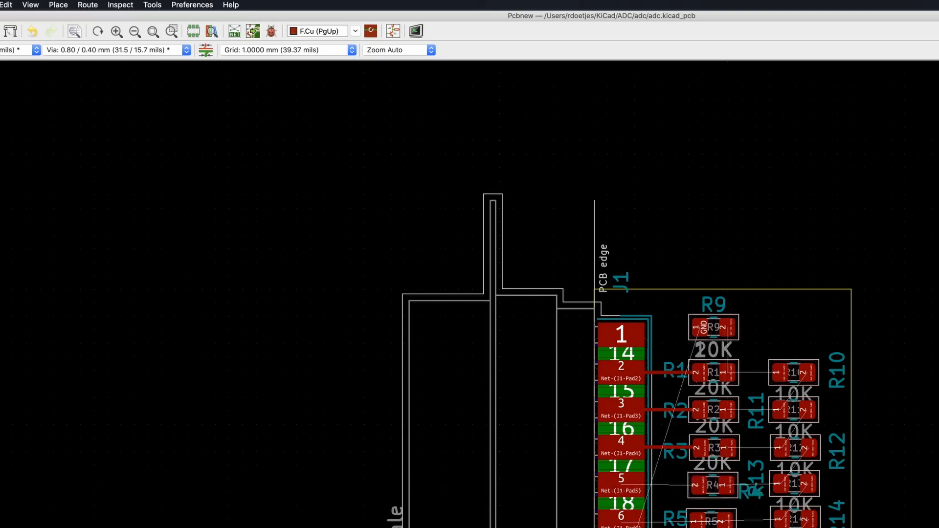
key(x)
click(706, 488)
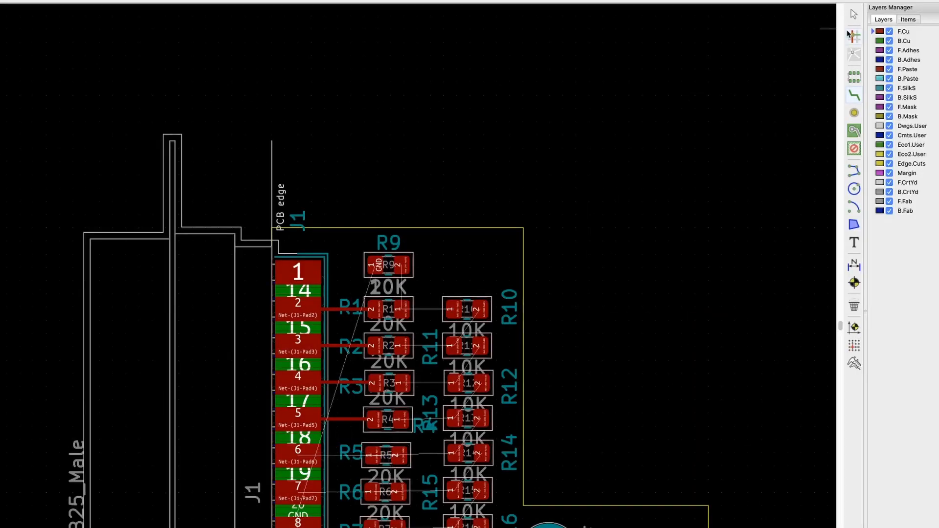
- Rotate resistor R5 by 180 degrees so its pad 2 faces J1
click(389, 465)
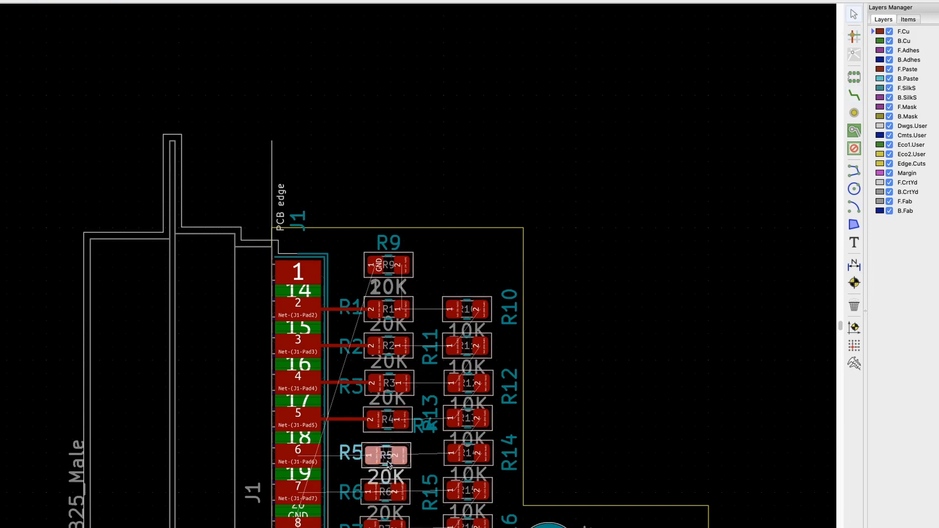
key(r)
key(r)
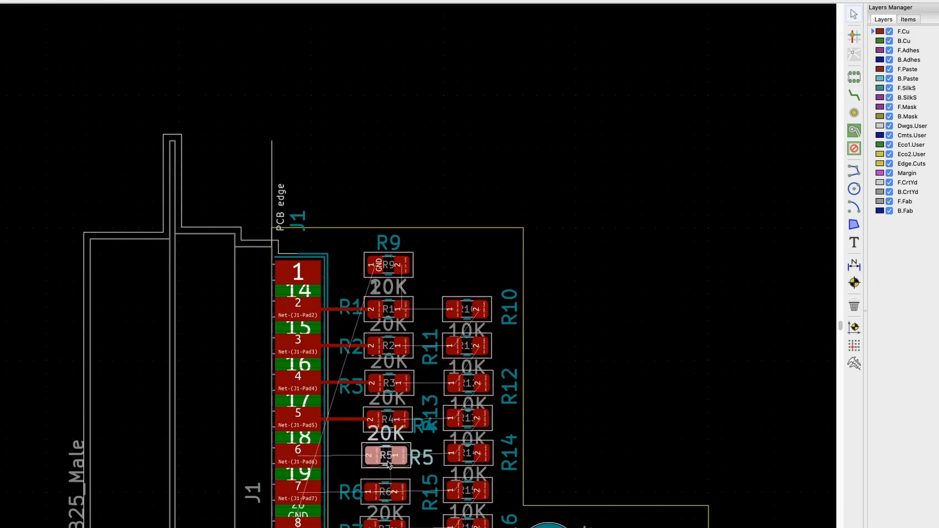
- Move the R4 and R5 reference labels back to the J1 side of their resistors
click(427, 430)
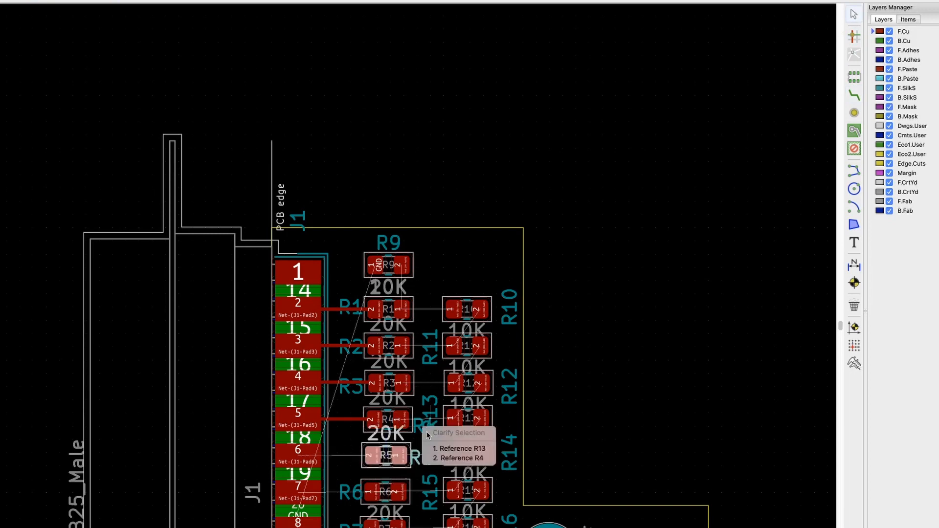
key(Escape)
click(431, 422)
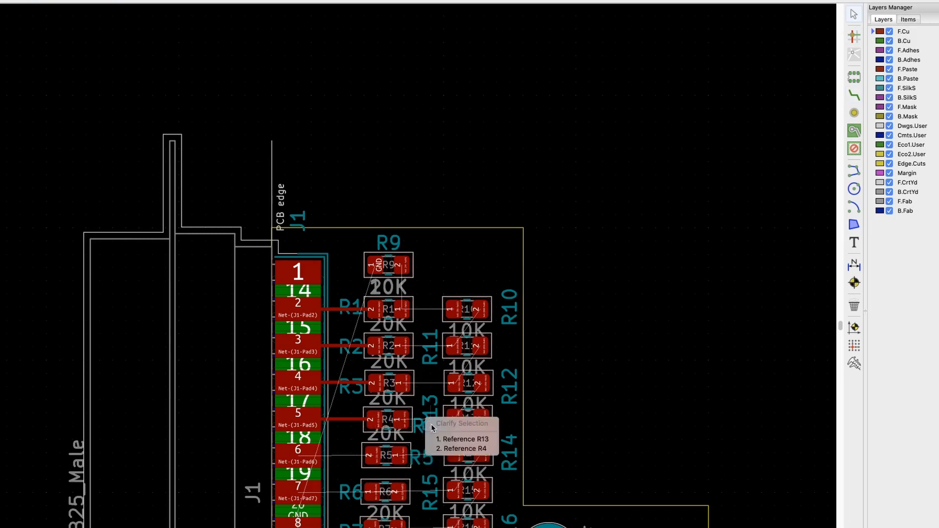
click(449, 448)
drag(432, 428, 354, 425)
drag(418, 457, 351, 457)
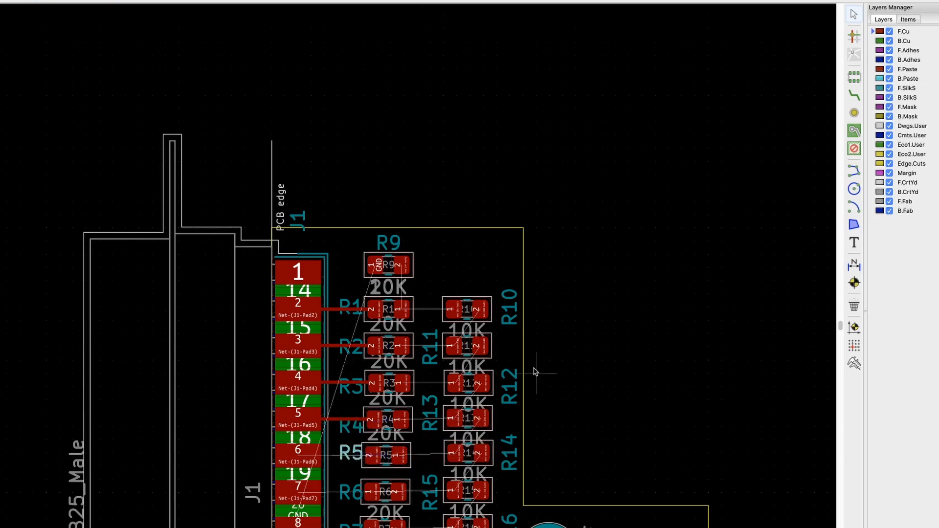
- Route a trace from J1 pad 6 to pad 2 of resistor R5
click(852, 96)
click(298, 455)
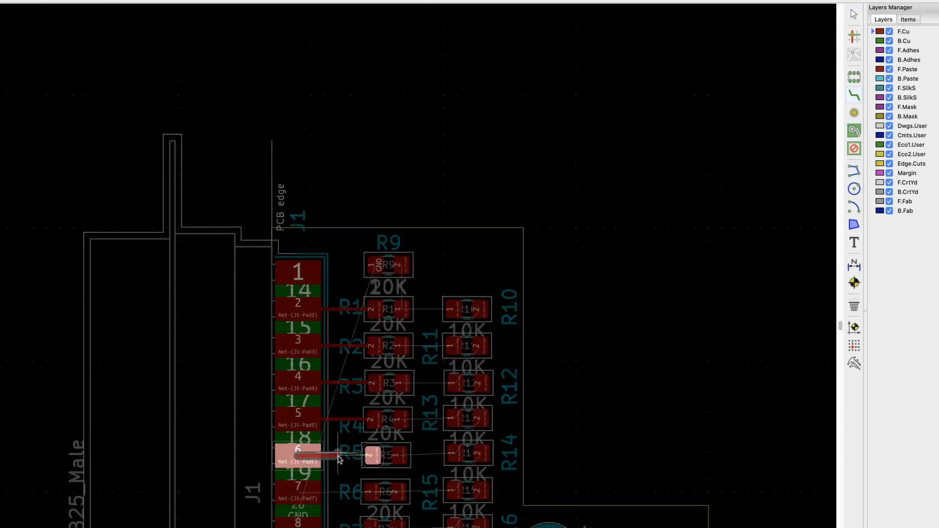
click(367, 456)
click(302, 492)
key(Escape)
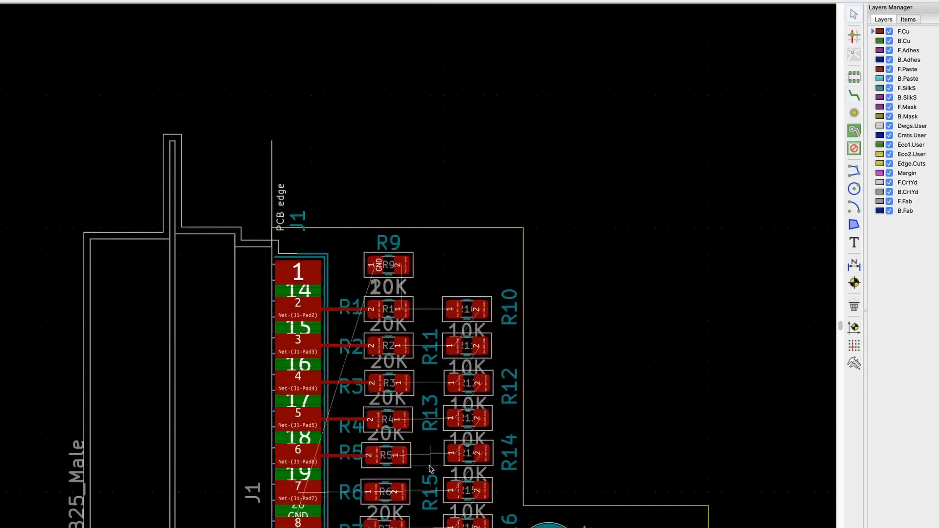
- Rotate resistors R6, R7 and R8 by 180 degrees and move their reference labels back to the J1 side
key(r)
key(r)
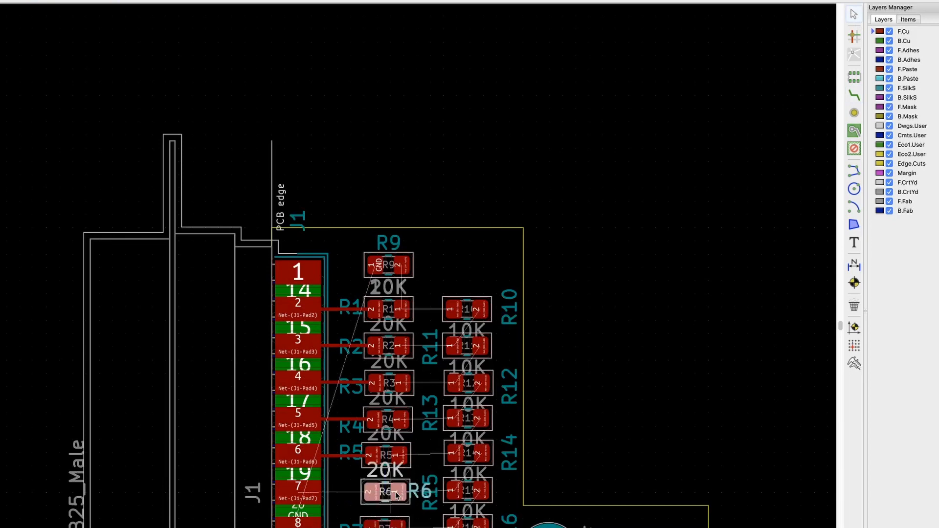
click(397, 523)
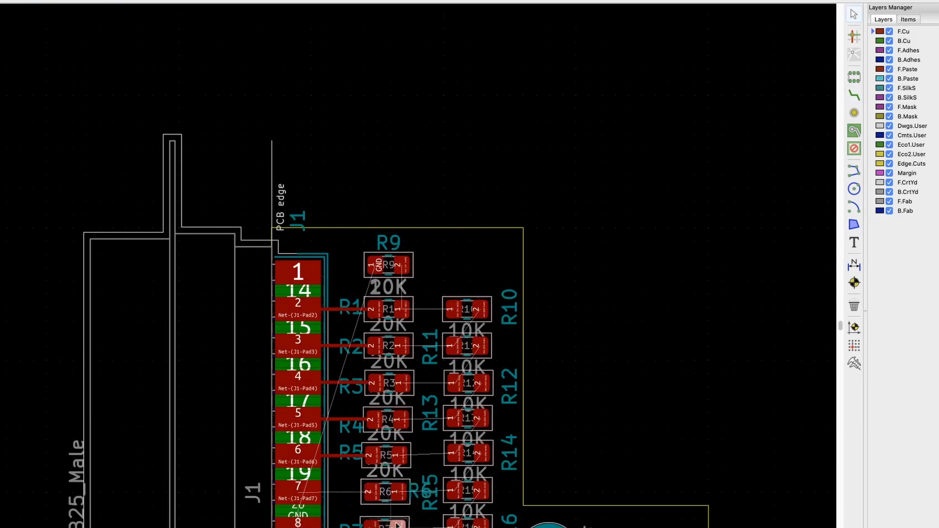
key(r)
key(r)
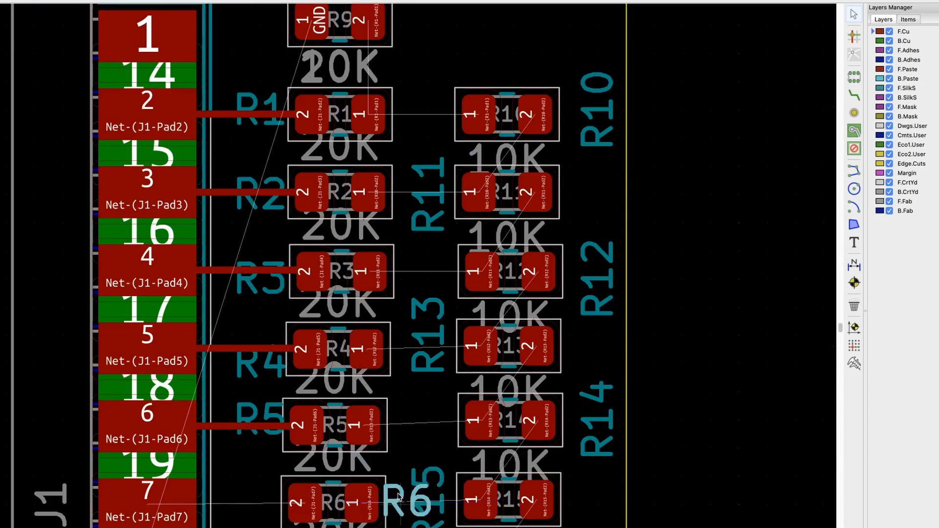
scroll(427, 483, down, 5)
drag(404, 425, 264, 426)
- Route traces from J1 pads 7, 8 and 9 to pad 2 of resistors R6, R7 and R8
click(854, 95)
click(148, 273)
click(300, 272)
click(147, 351)
click(293, 352)
click(147, 428)
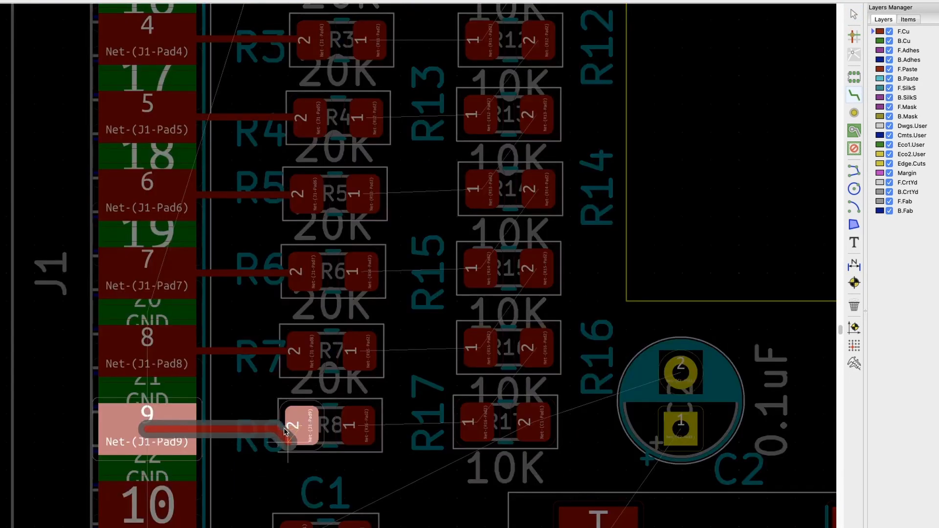
click(292, 427)
- Rotate capacitor C1 by 180 degrees so that its GND pad faces connector J1
click(297, 525)
key(Escape)
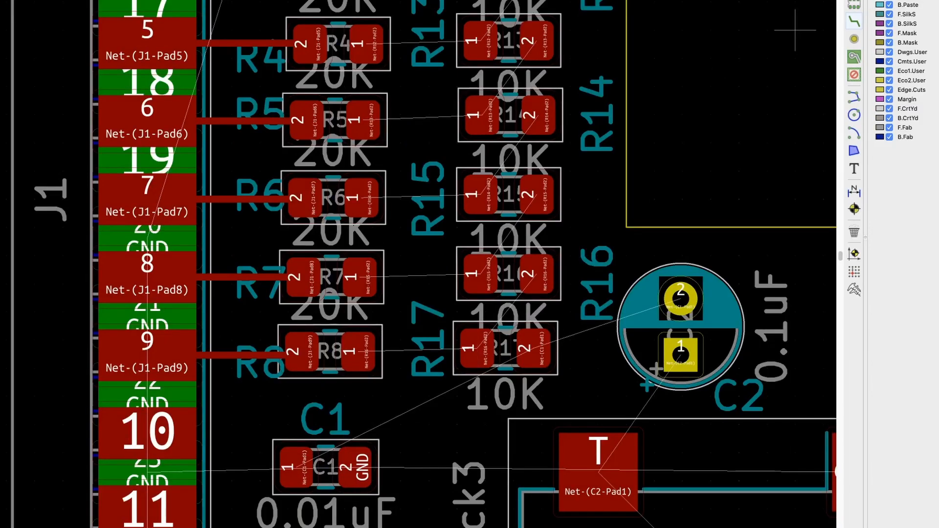
click(300, 446)
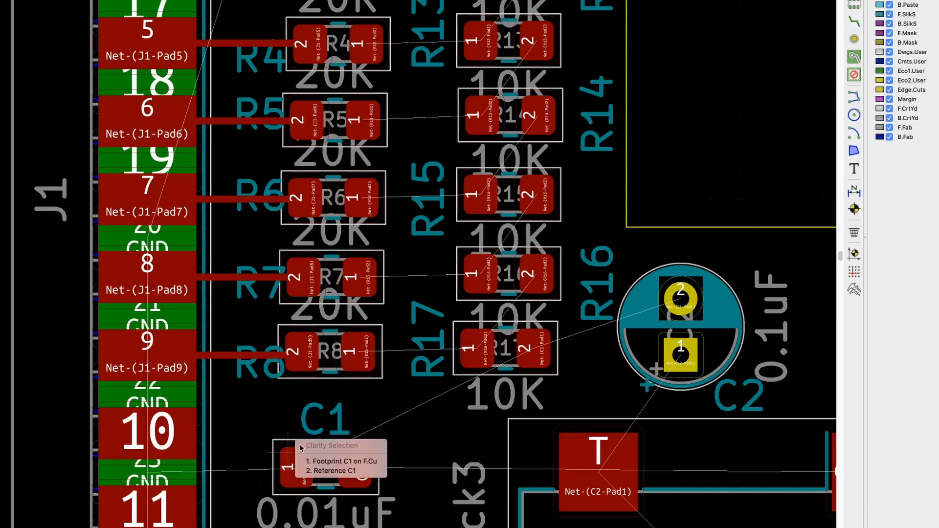
click(352, 462)
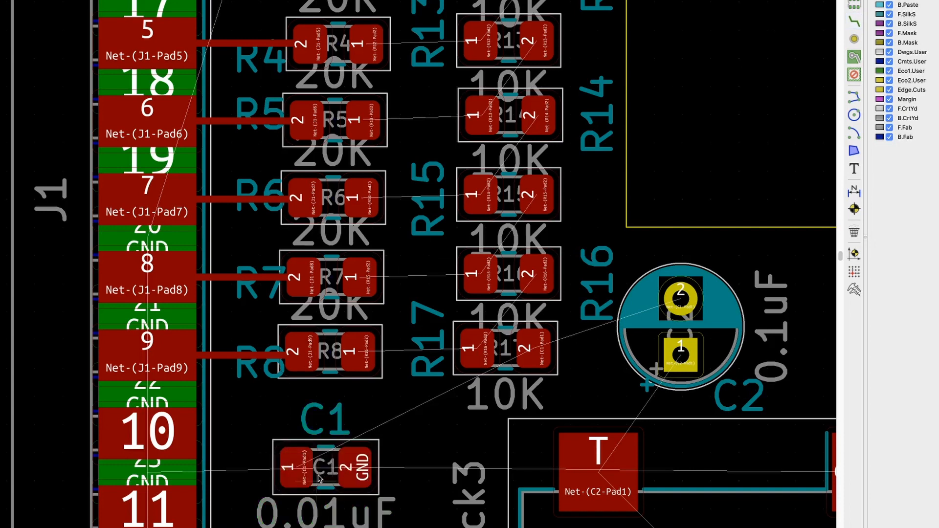
click(301, 479)
key(r)
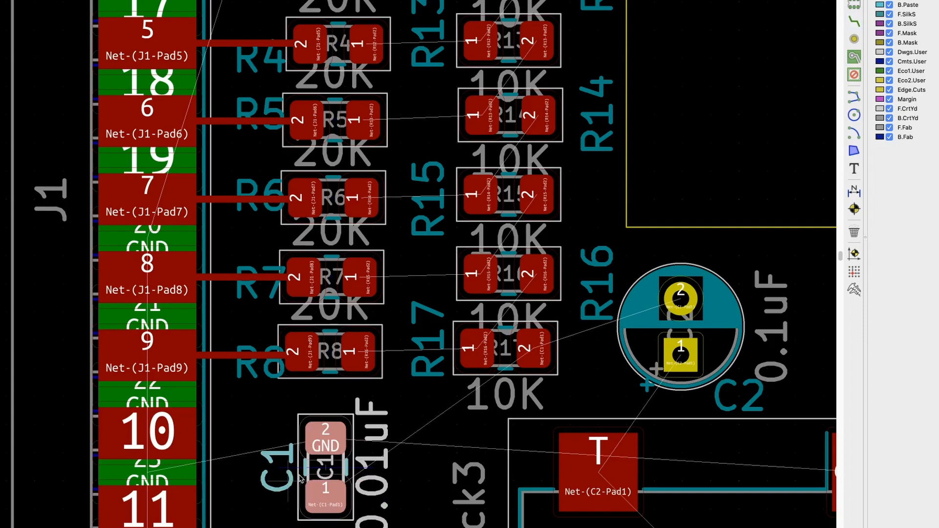
key(r)
click(301, 480)
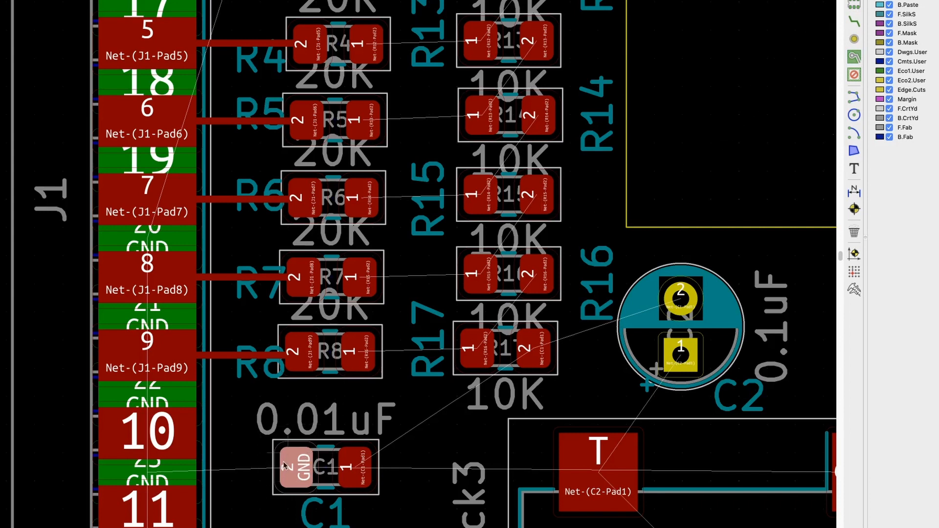
- Route C1's GND pad through a via beside it and along the back copper to J1 pad 23
middle_drag(286, 467, 284, 311)
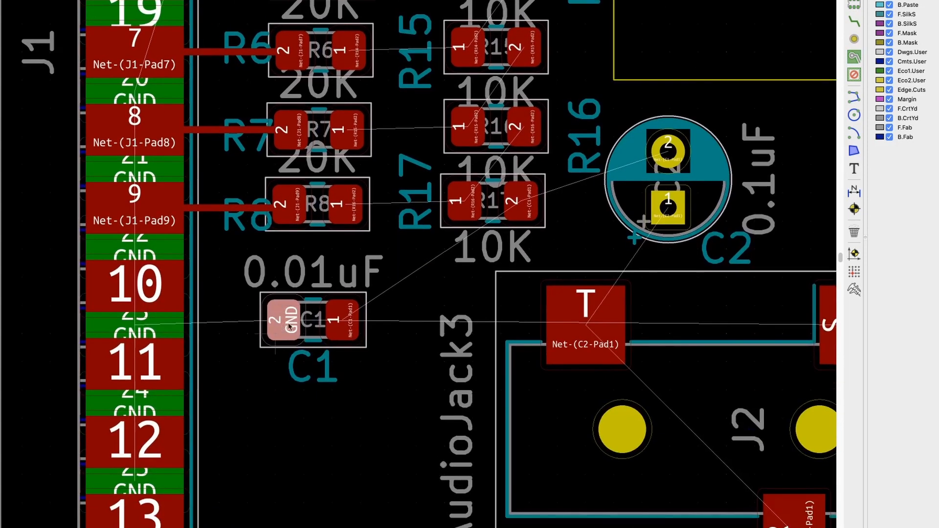
click(855, 21)
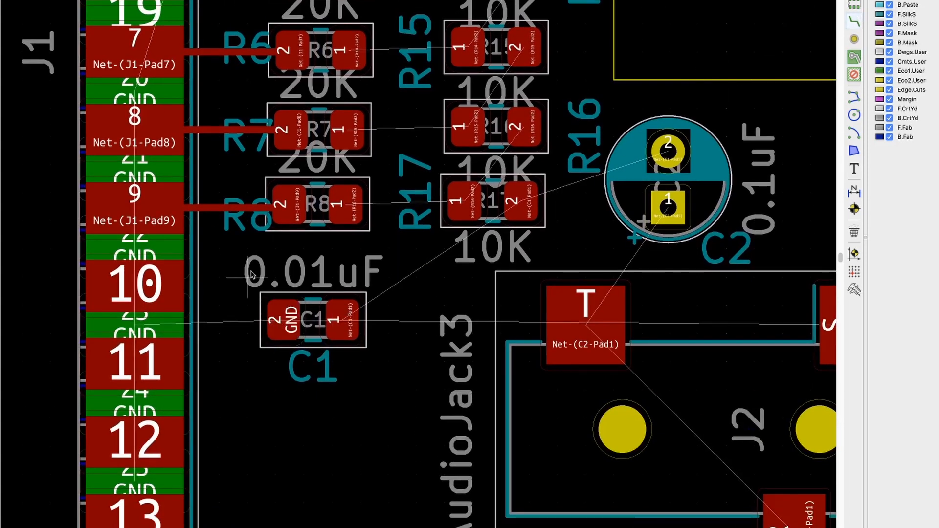
click(292, 322)
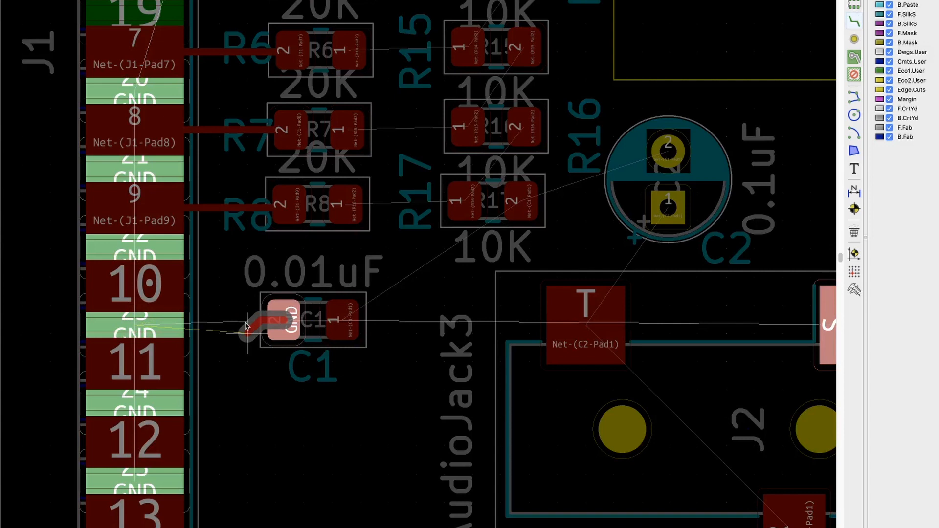
key(v)
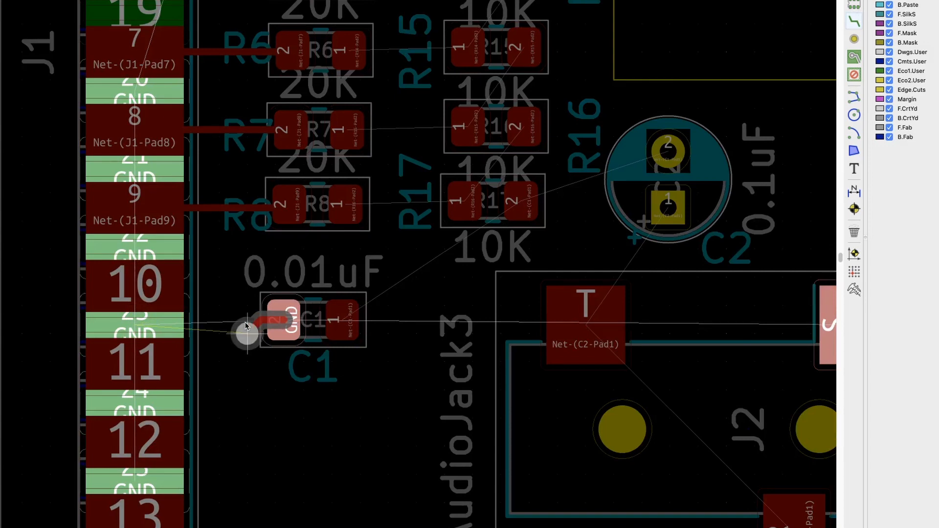
click(246, 327)
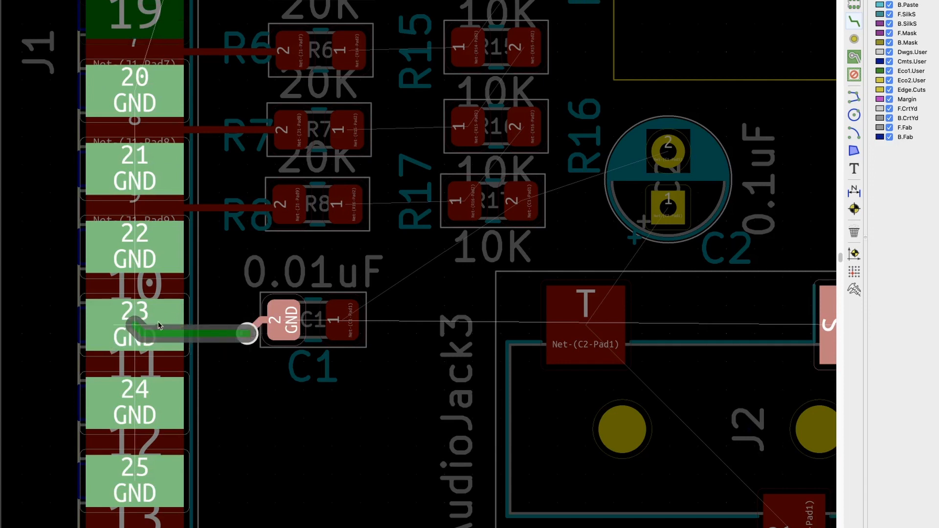
click(159, 326)
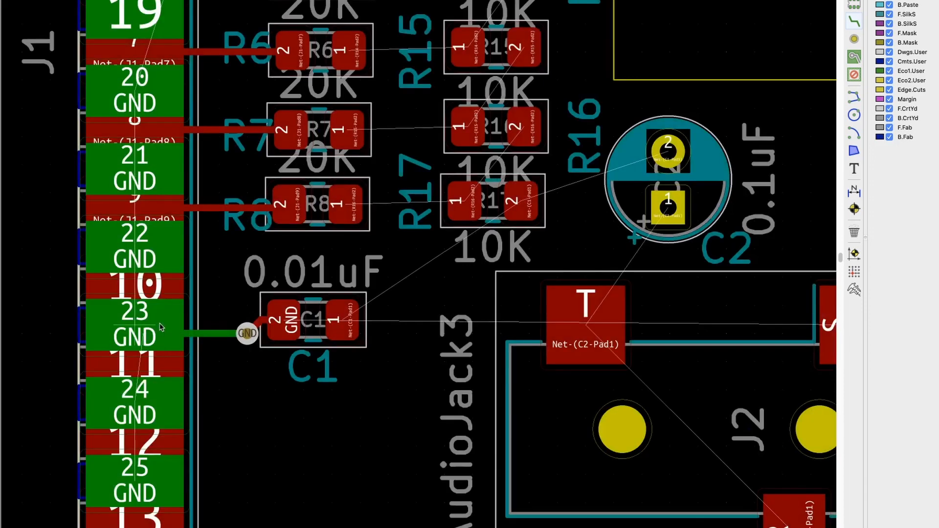
- Join J1's GND pads 20 to 25 one after another with back copper traces
click(145, 96)
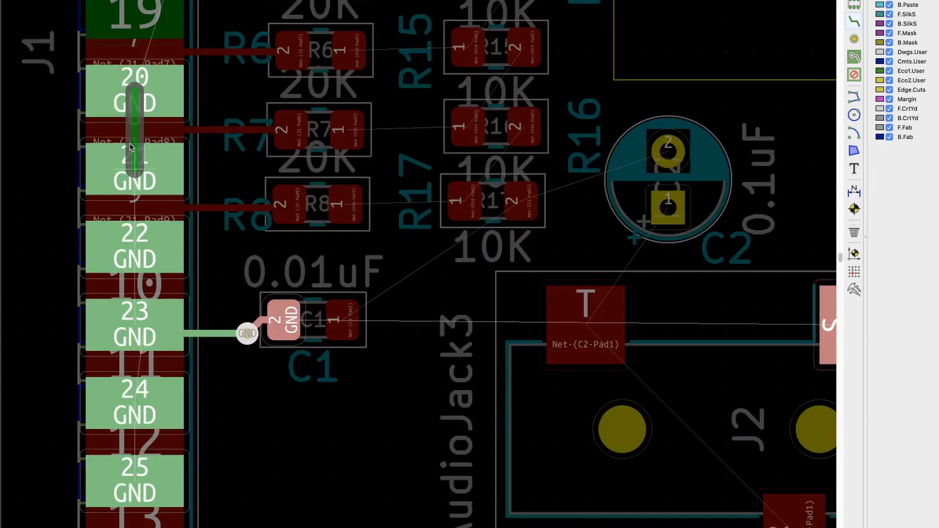
click(130, 154)
click(126, 160)
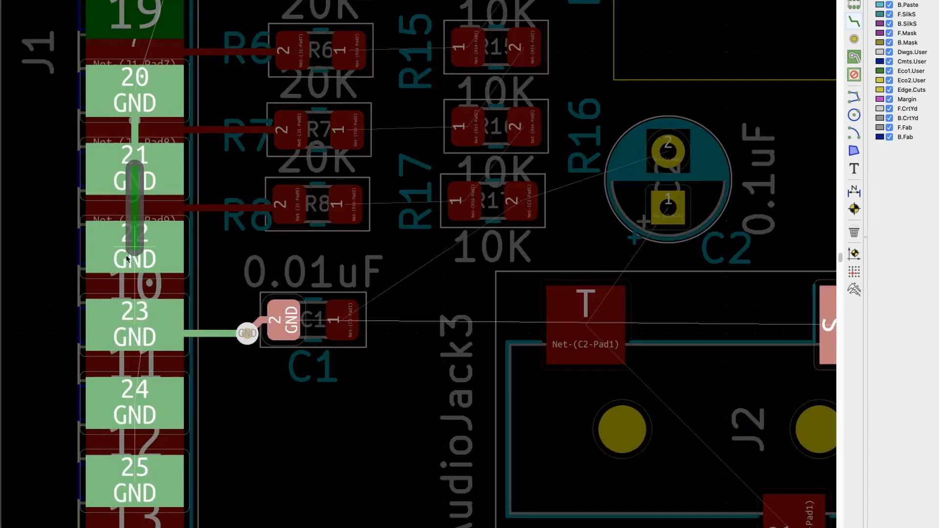
click(126, 260)
click(126, 253)
click(128, 313)
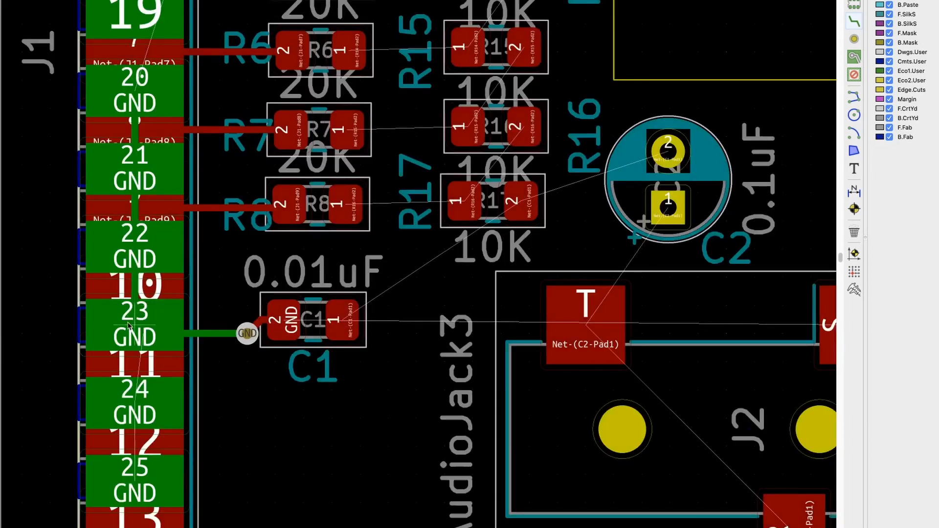
click(129, 338)
click(133, 394)
click(133, 396)
scroll(135, 484, down, 1)
click(134, 455)
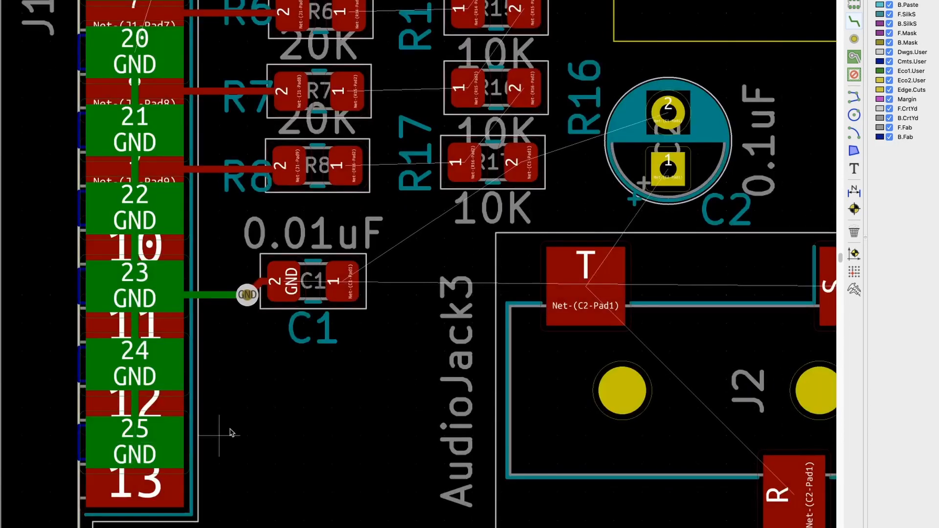
- Route R9's GND pad through a via beside it and down the back copper to J1 pad 20
scroll(225, 433, down, 3)
scroll(229, 220, up, 4)
middle_drag(162, 365, 160, 376)
scroll(167, 349, down, 1)
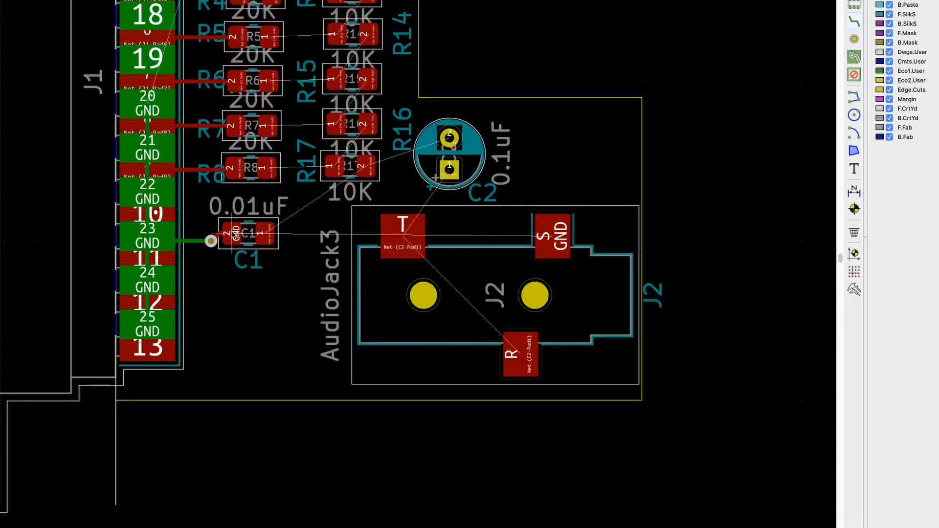
middle_drag(247, 180, 165, 520)
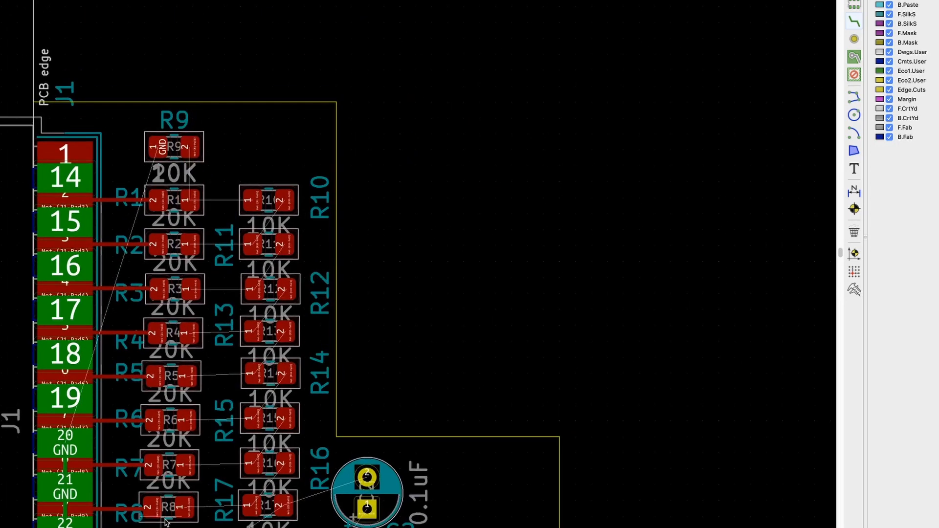
click(150, 146)
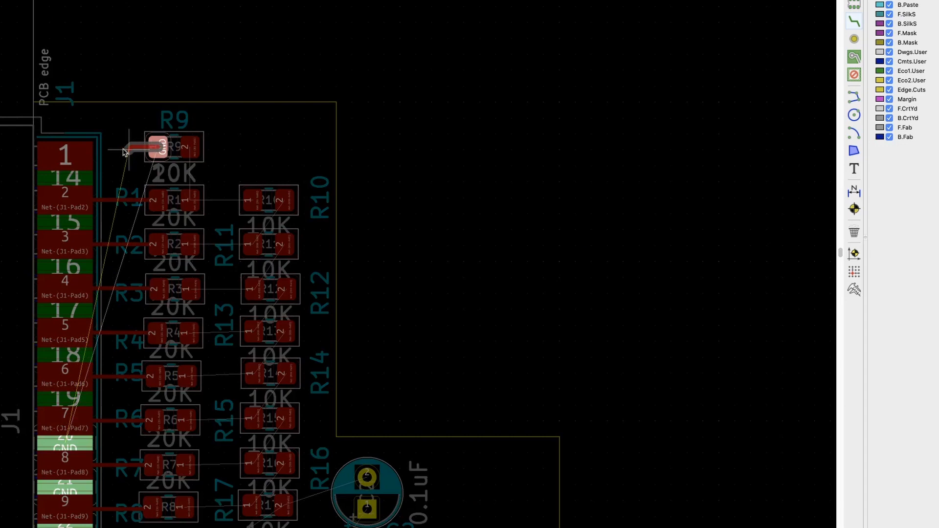
click(124, 152)
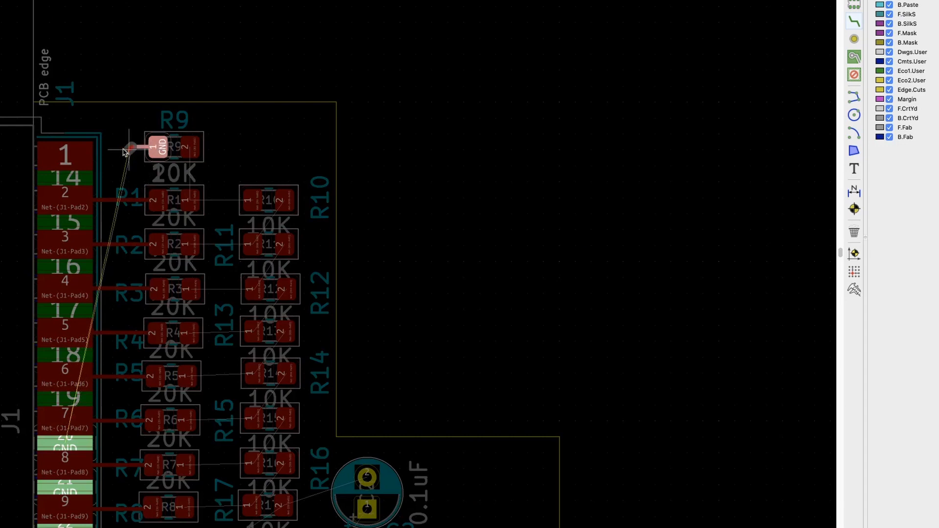
key(v)
click(123, 149)
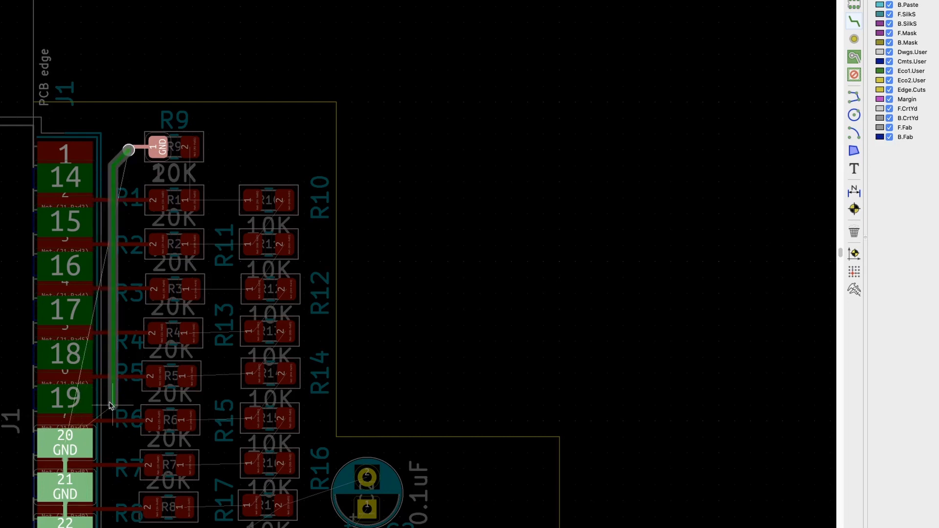
click(103, 438)
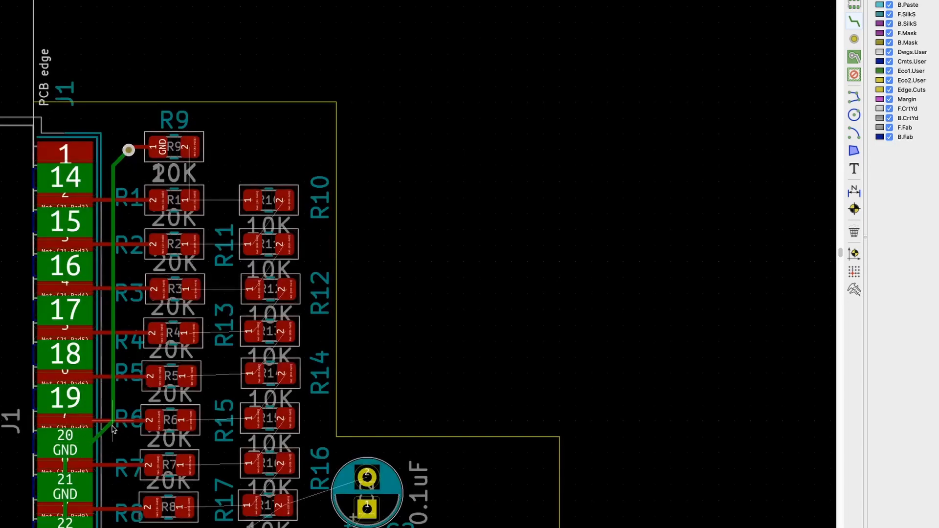
- Route front copper traces from R9 pad 2 to R1 pad 1 and from there to R10 pad 1
scroll(113, 419, down, 1)
middle_drag(276, 173, 72, 311)
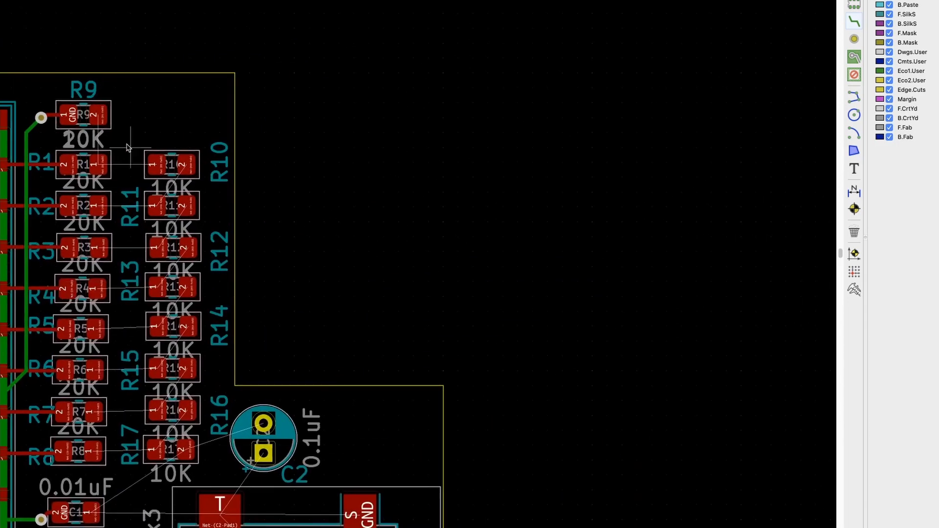
click(94, 120)
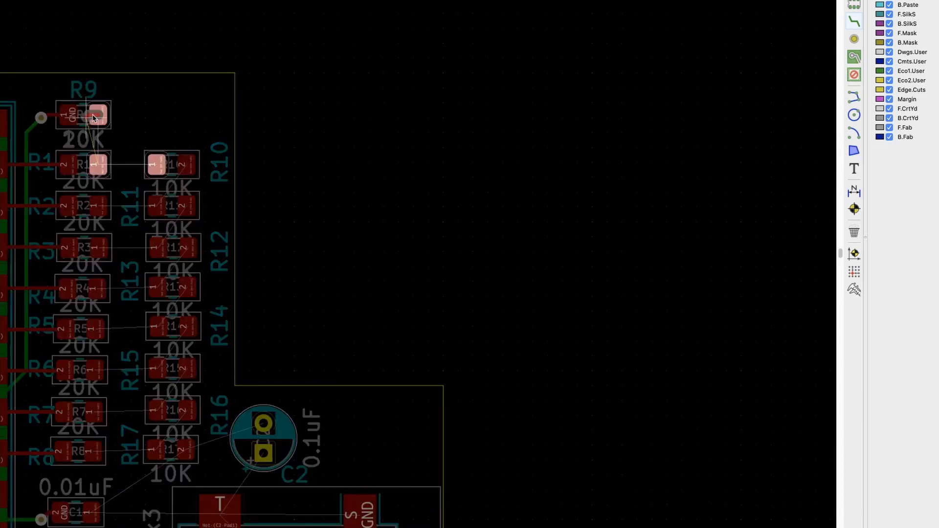
click(98, 160)
click(98, 161)
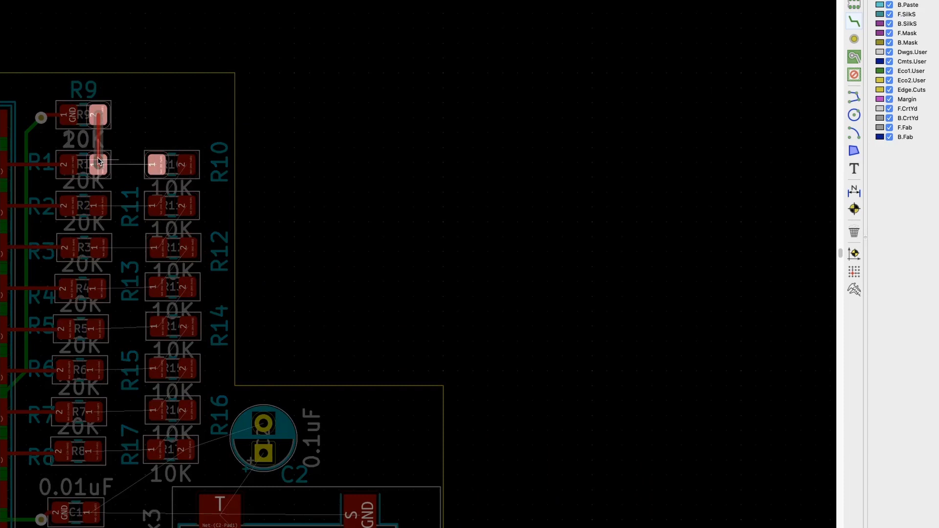
click(164, 165)
- Connect pad 1 of R11 and R12 to pad 1 of R2 and R3 and to pad 2 of R10 and R11 respectively
click(185, 165)
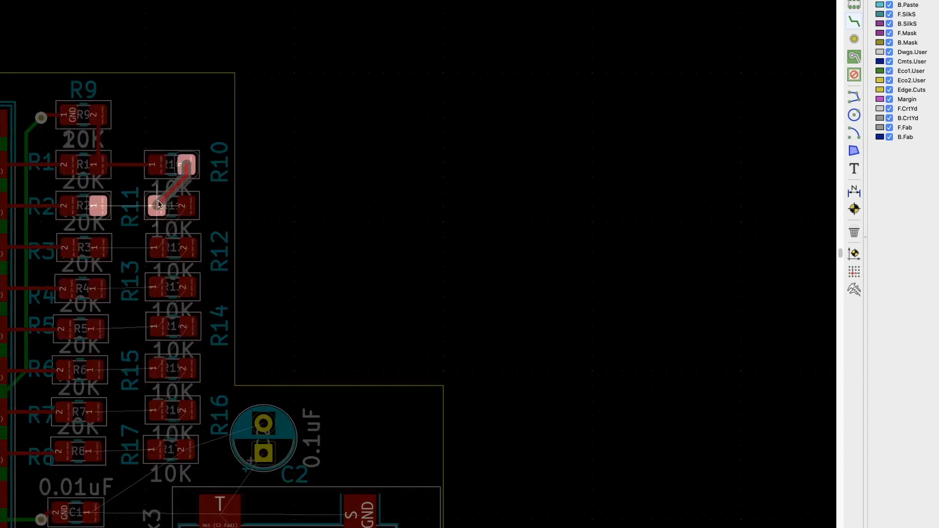
click(160, 204)
click(98, 206)
click(155, 206)
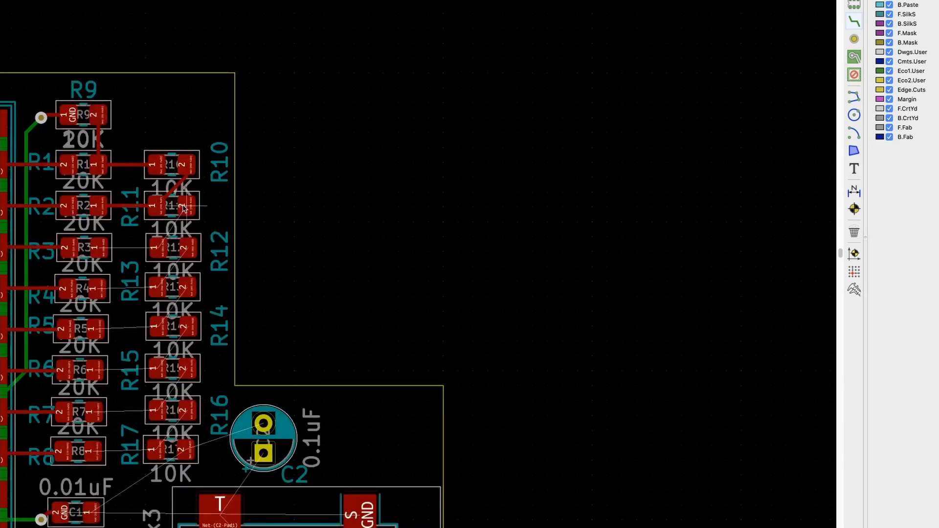
click(185, 206)
click(157, 244)
click(99, 249)
click(155, 248)
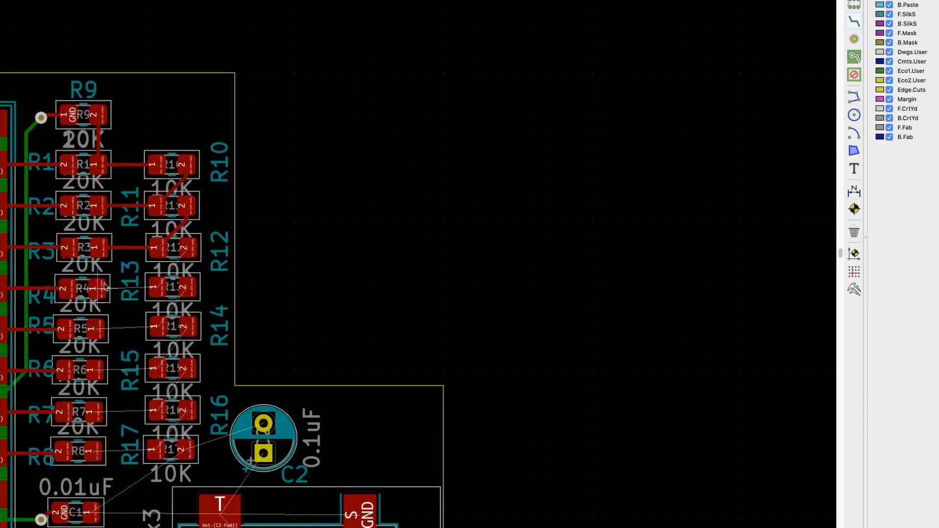
- Connect pad 1 of R13 and R14 to pad 1 of R4 and R5 and to pad 2 of R12 and R13 respectively
click(97, 289)
click(157, 288)
click(158, 288)
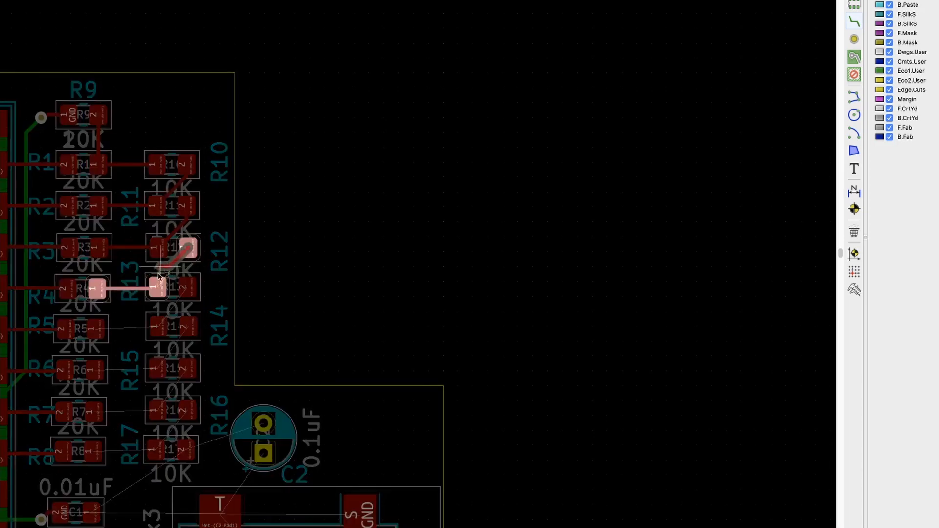
click(157, 288)
click(96, 329)
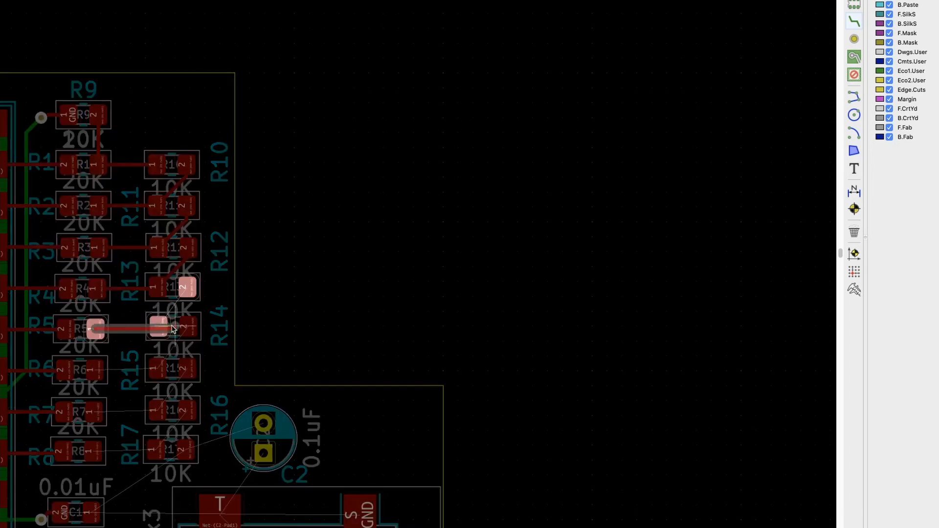
click(161, 327)
click(188, 288)
click(159, 327)
- Connect pad 1 of R15, R16 and R17 to pad 1 of R6, R7 and R8 and to the preceding ladder resistor's pad 2
click(95, 370)
click(157, 368)
click(188, 327)
click(157, 369)
click(95, 412)
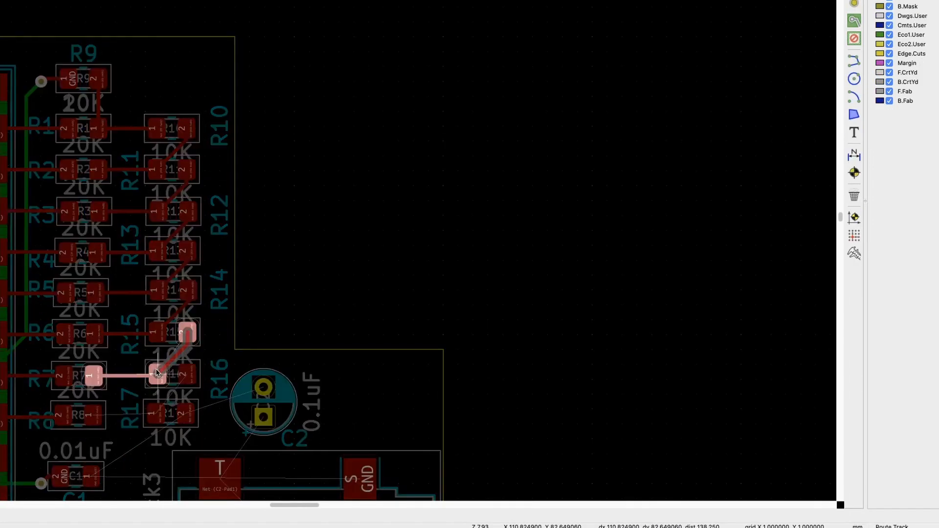
click(156, 412)
- Route front copper traces from R17 pad 2 to C2 pad 2 and to C1 pad 1
click(185, 413)
click(263, 388)
scroll(264, 387, down, 4)
click(185, 231)
click(90, 293)
- Route a trace from C2 pad 1 to audio jack J2's T pad and on to its R pad
click(262, 234)
double_click(219, 296)
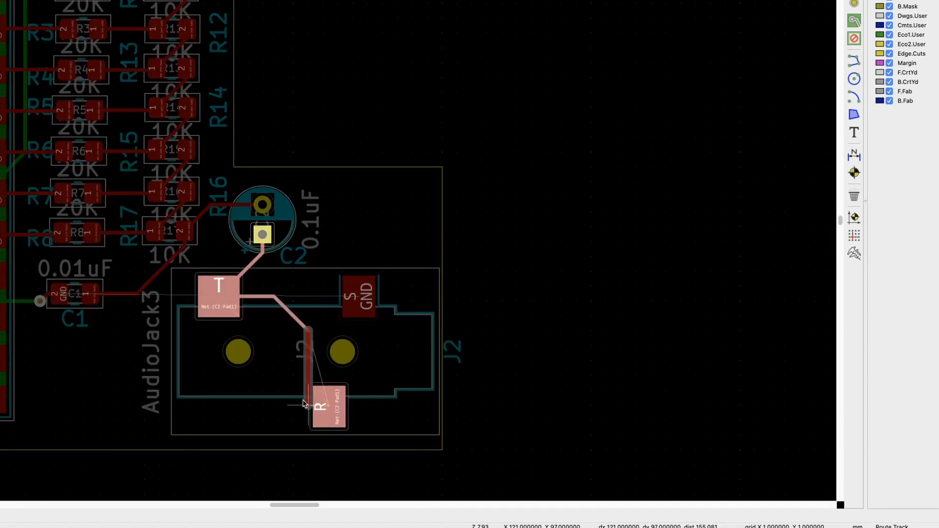
click(318, 409)
- Route a front copper GND trace from J2's S pad around the R pad and along the lower board edge to C1 pad 2
click(353, 294)
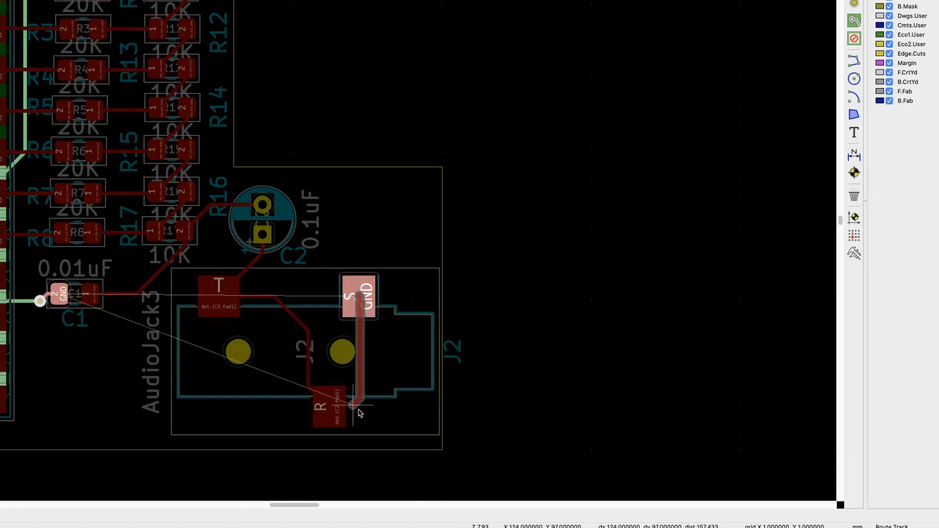
click(354, 435)
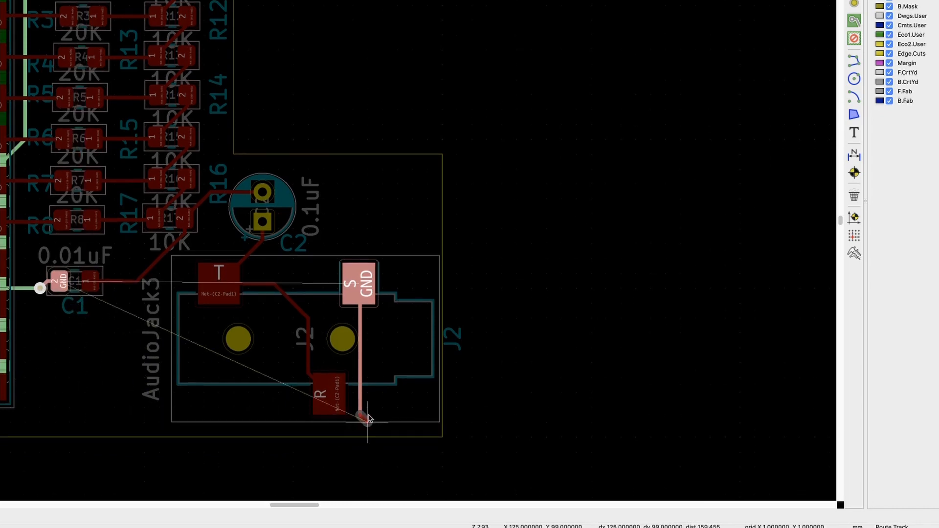
middle_drag(414, 415, 233, 197)
scroll(233, 198, up, 4)
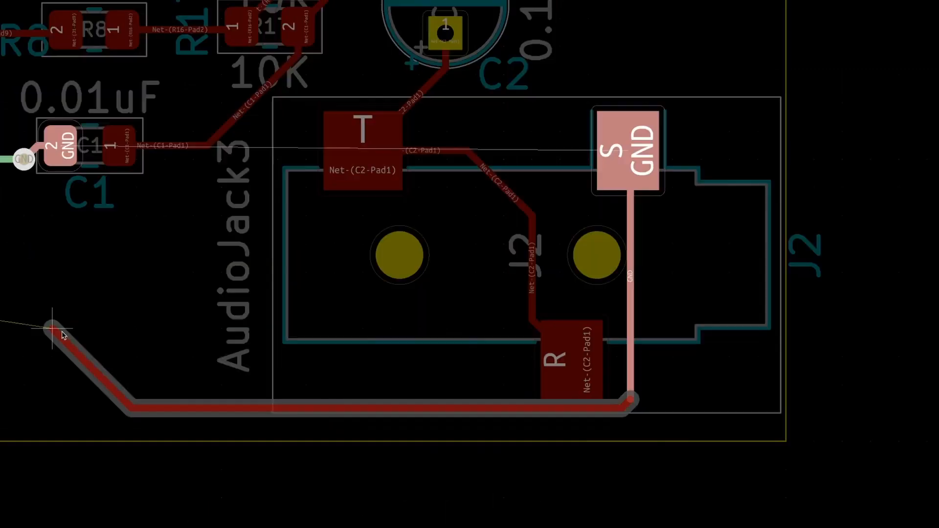
click(63, 333)
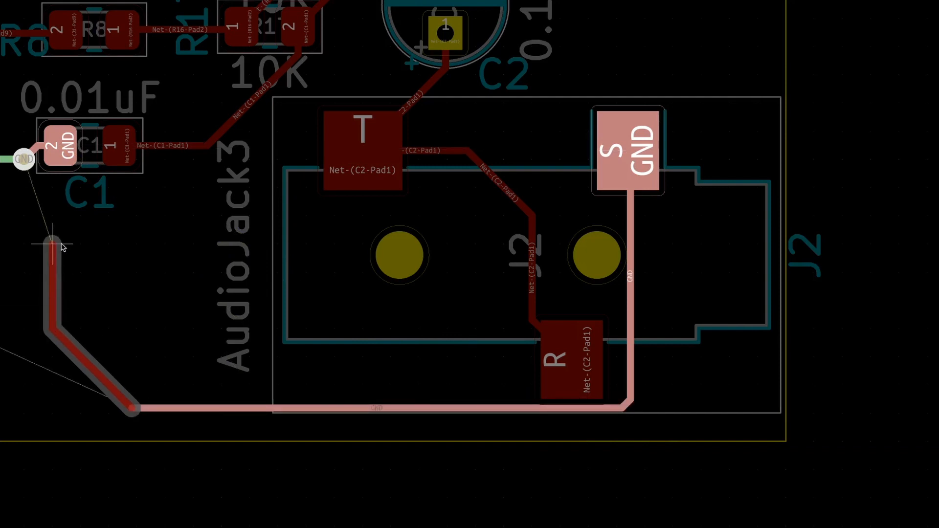
click(59, 159)
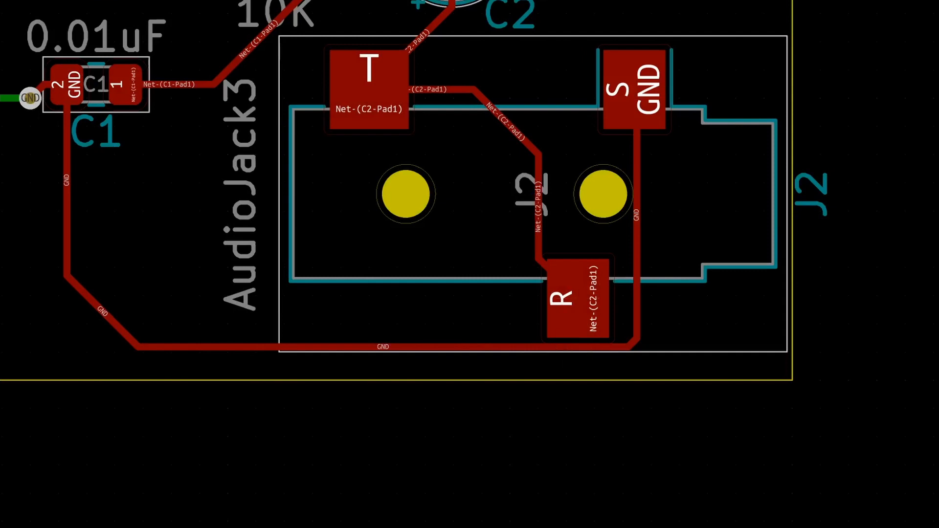
- Run the design rules check on the fully routed board and close its dialog
click(243, 22)
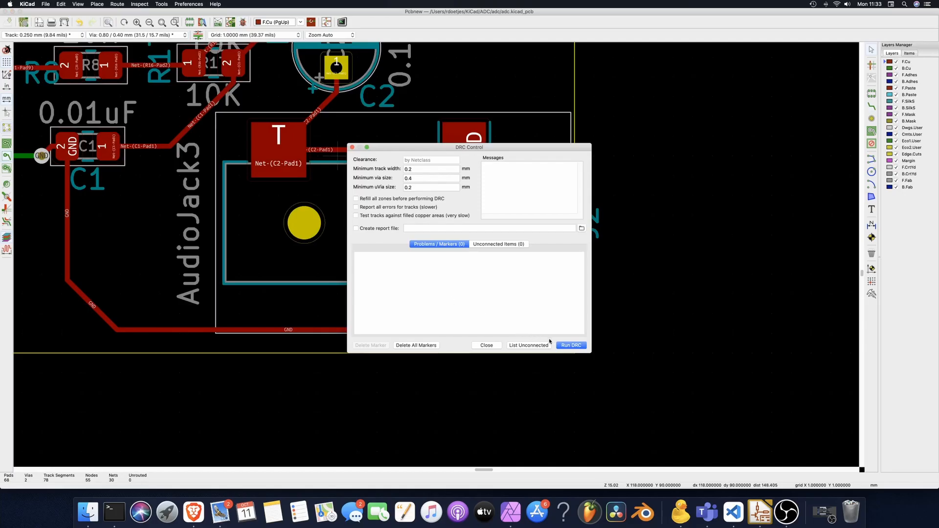
click(579, 347)
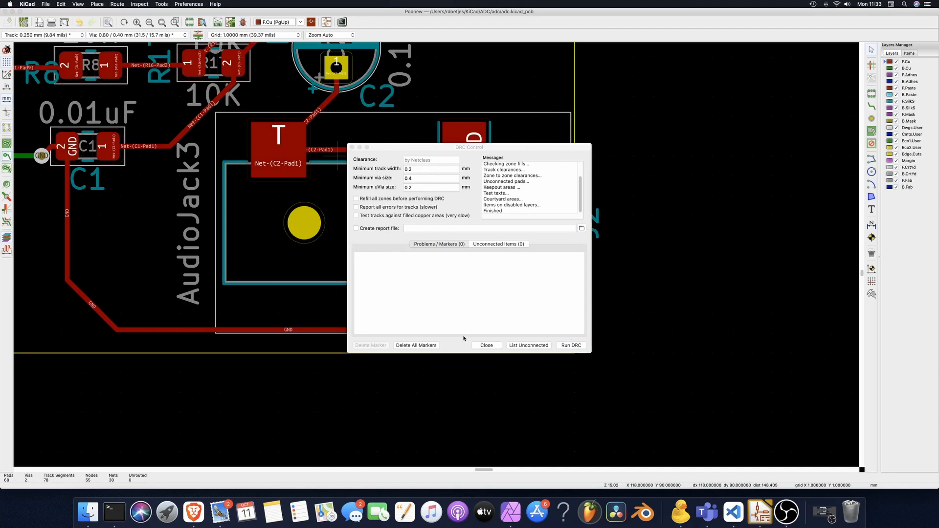
click(487, 346)
- Place a MountingHole_2.2mm_M2 footprint above audio jack J2, beside C2 in the board's upper corner of the wide section
scroll(487, 345, down, 5)
scroll(514, 414, up, 3)
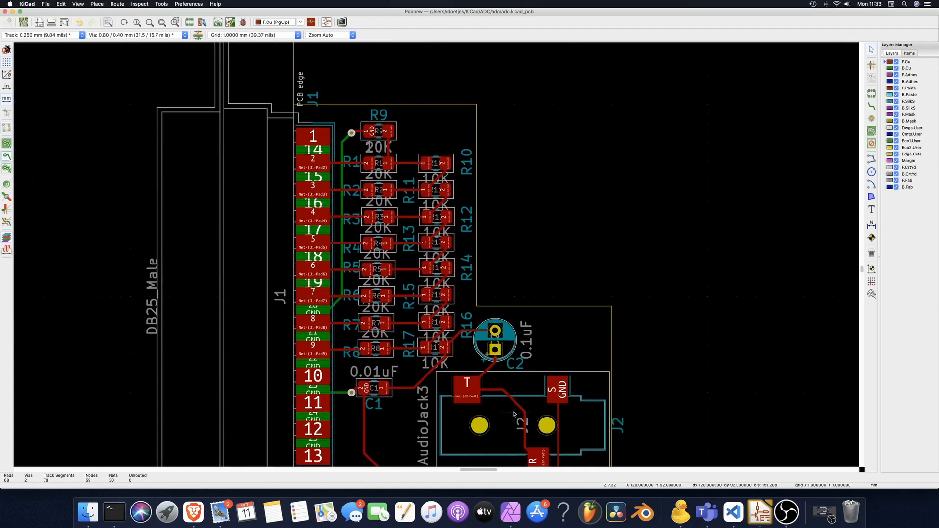
scroll(514, 413, down, 2)
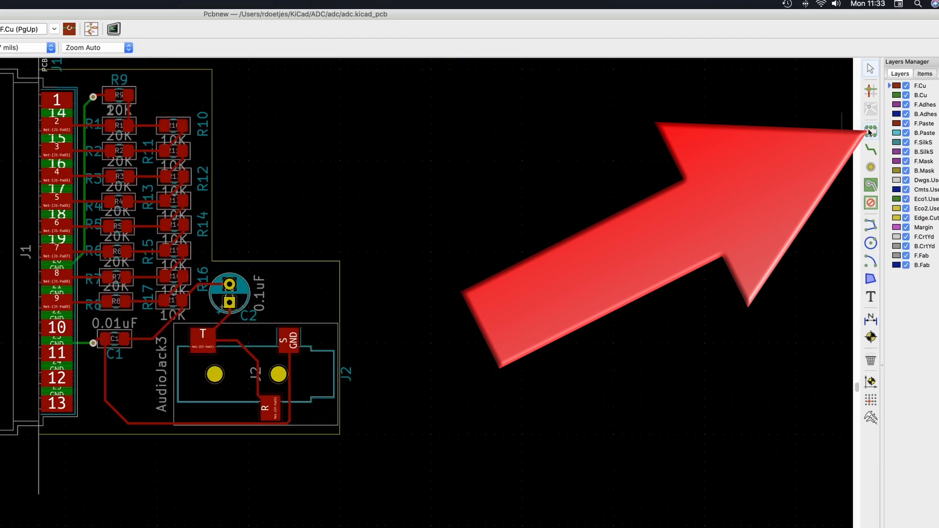
click(870, 132)
click(303, 287)
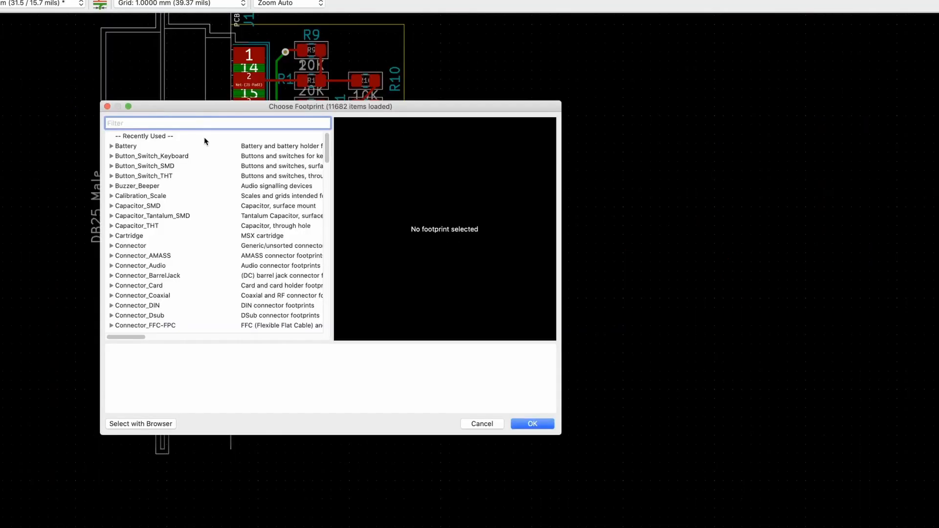
text(mount)
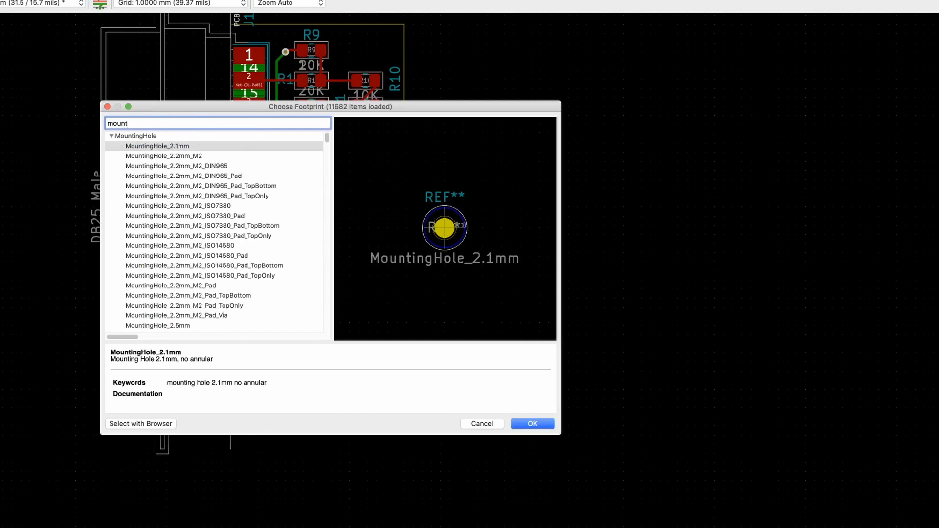
click(172, 156)
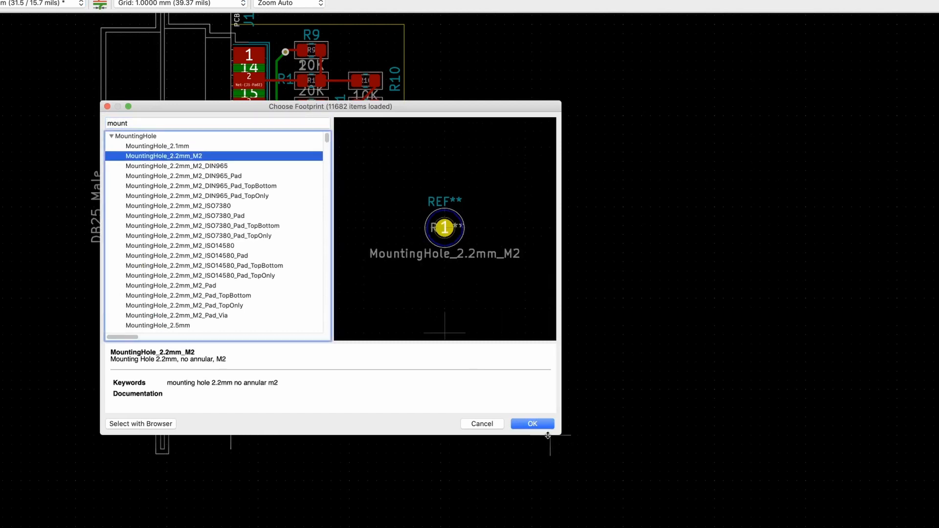
click(539, 424)
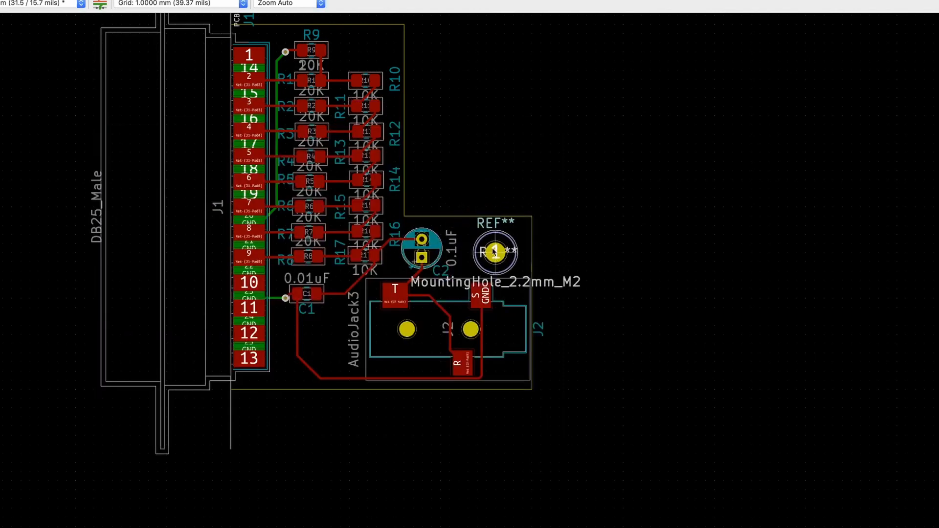
click(496, 252)
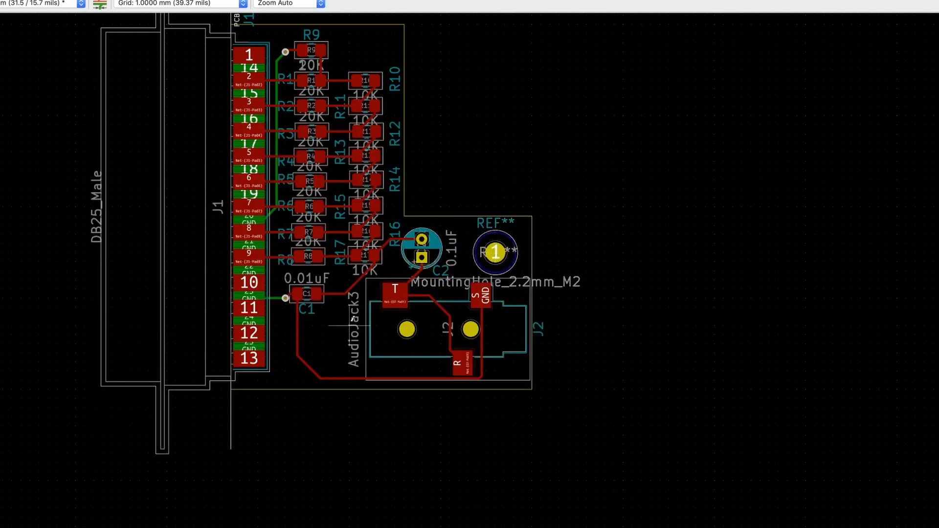
- Place a second MountingHole_2.2mm_M2 footprint below C1, between connector J1 and audio jack J2
click(316, 345)
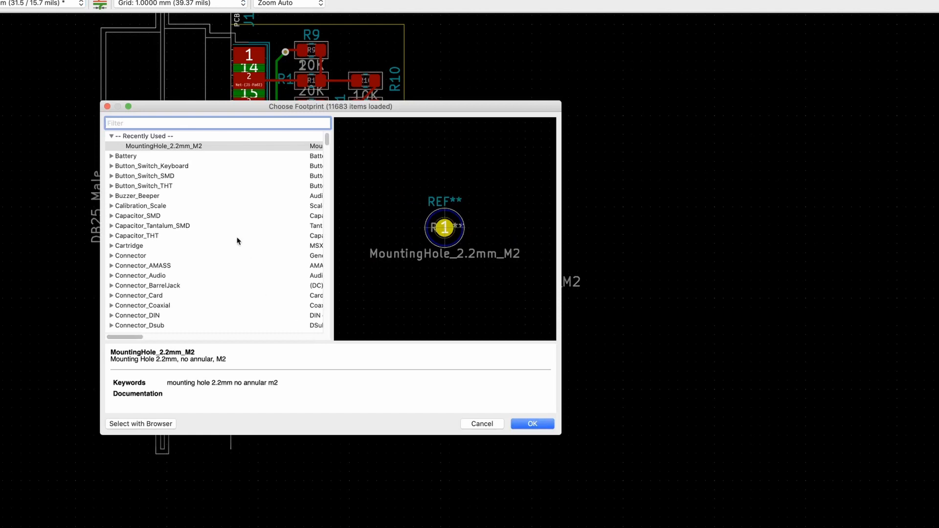
click(153, 144)
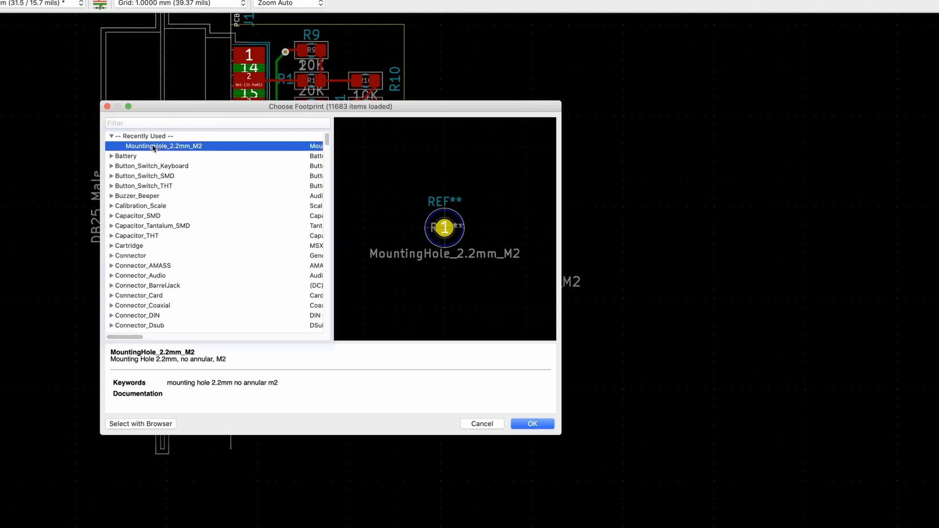
click(532, 424)
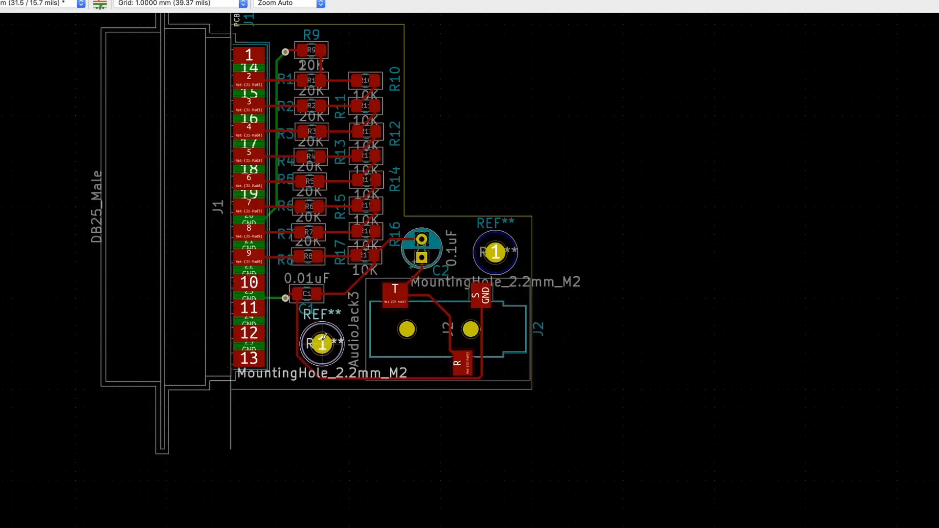
click(323, 337)
- Change the reference text of the mounting hole beside C2 to 2mm
scroll(324, 337, up, 4)
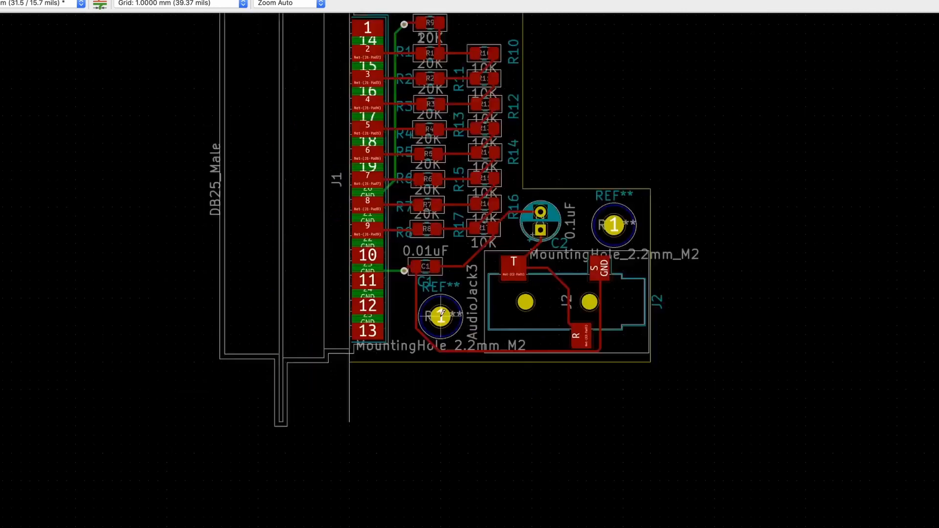
scroll(498, 316, down, 2)
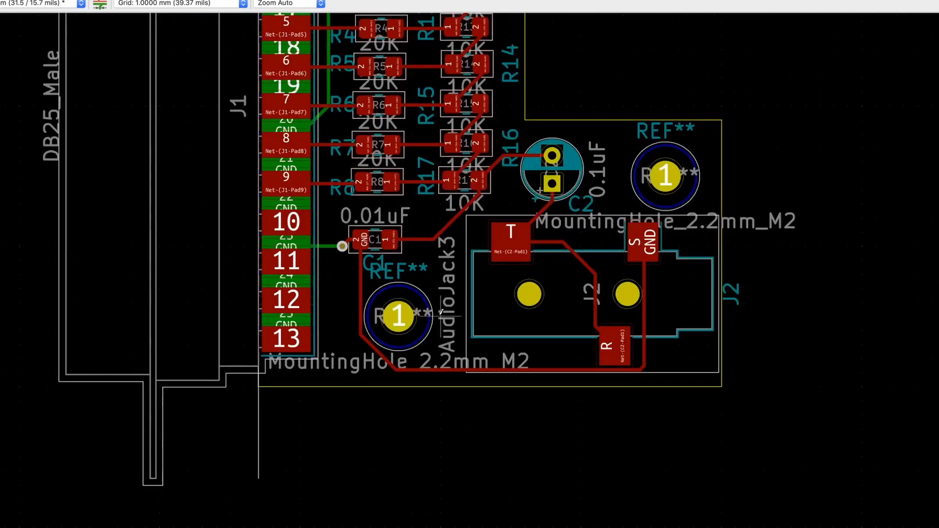
double_click(668, 131)
text(2mm)
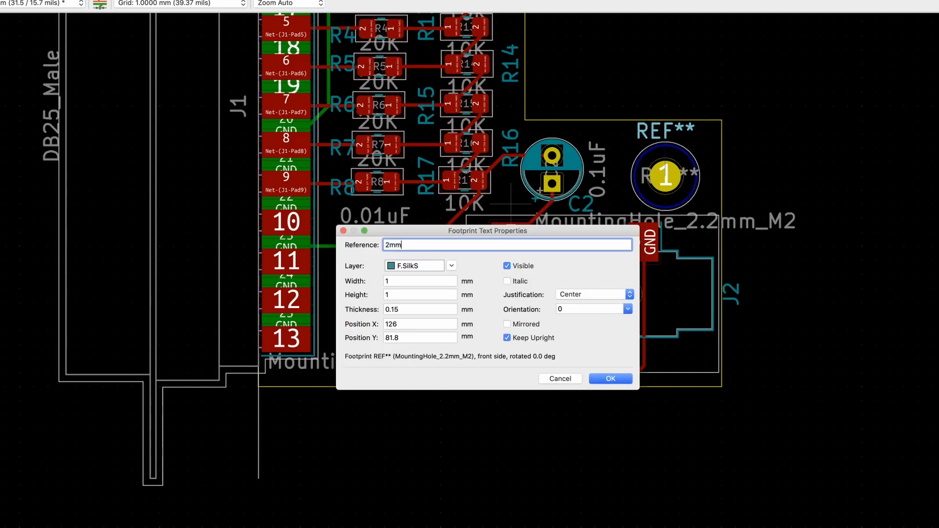
key(Return)
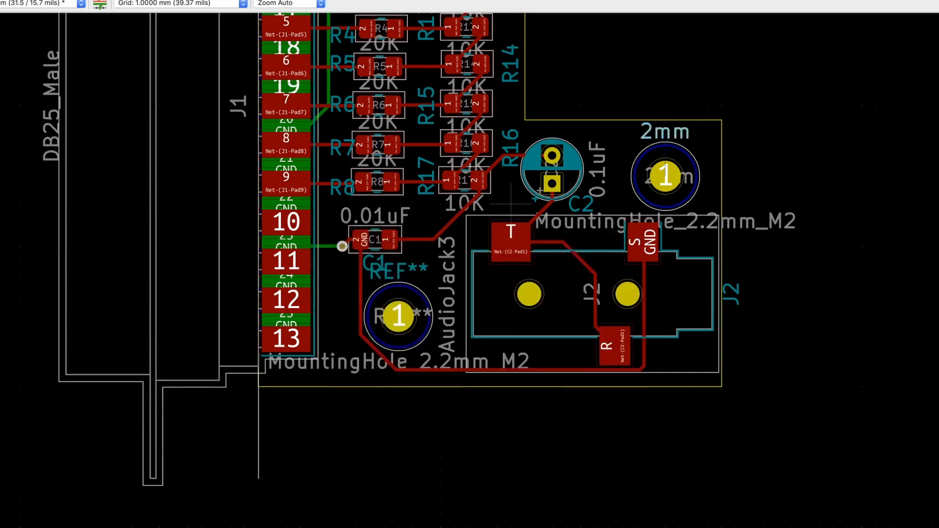
- Change the reference text of the mounting hole below C1 to 2mm and move it clear of C1's label
double_click(405, 271)
text(2mm)
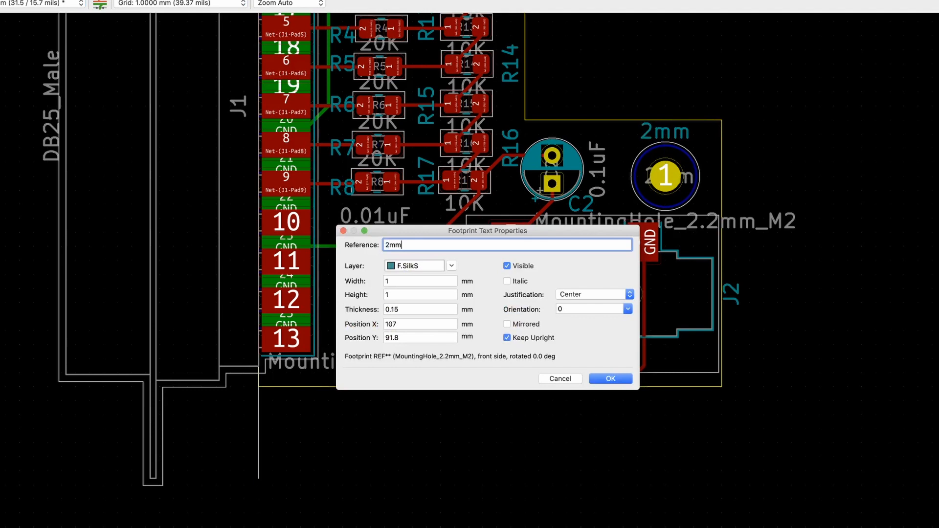
key(Return)
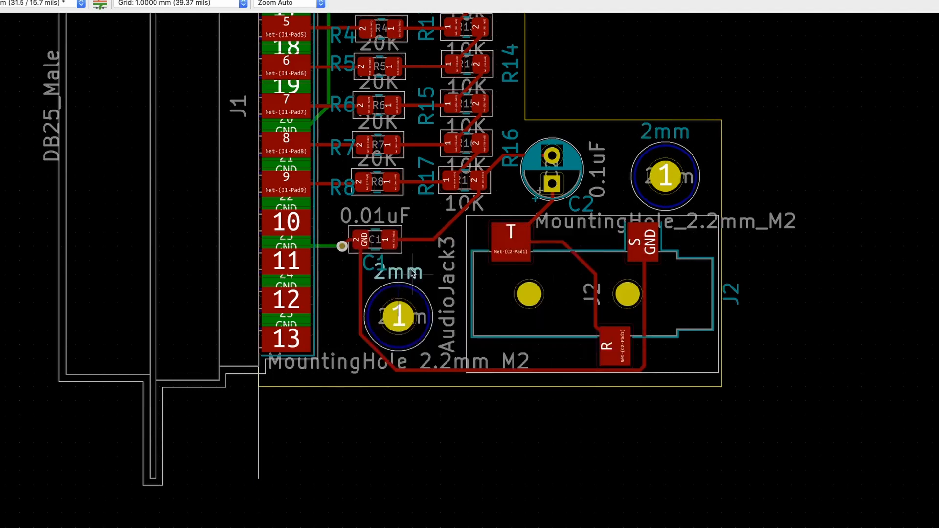
key(m)
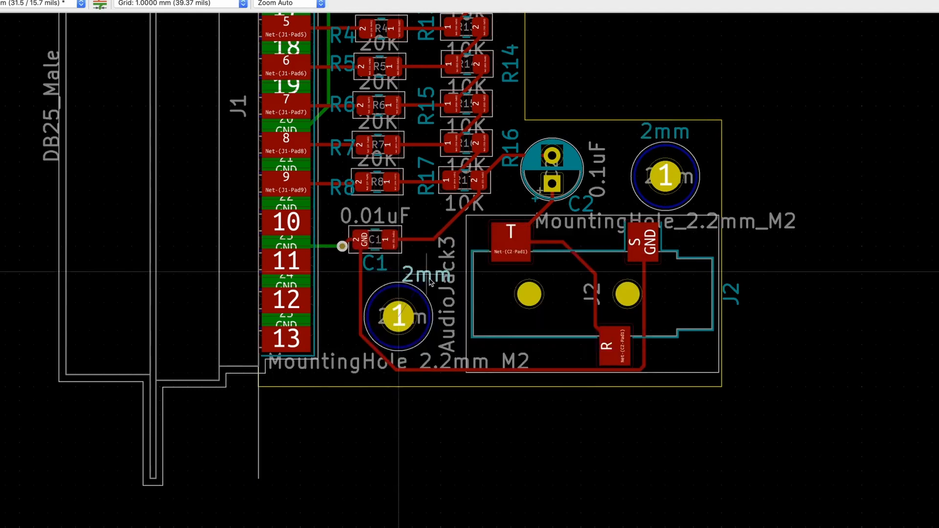
click(431, 280)
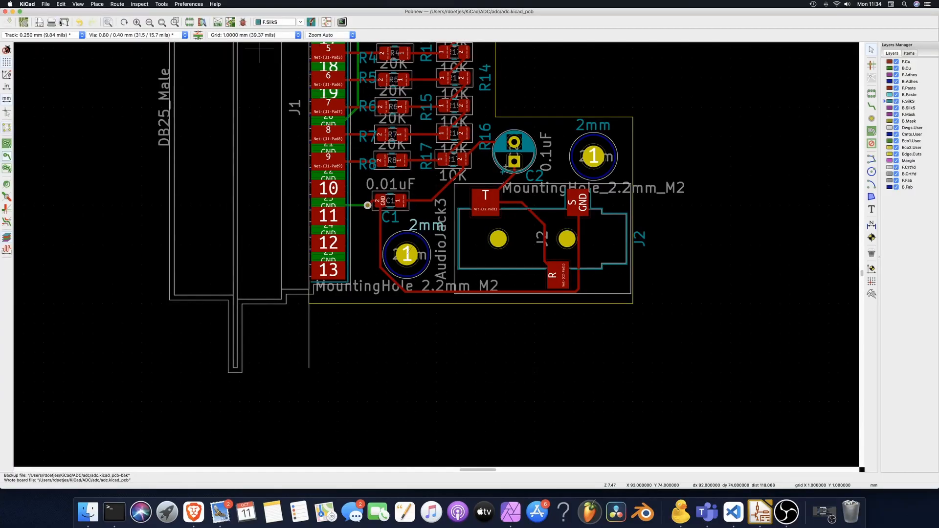
- Examine the board's component placement and silkscreen labels in the 3D viewer, and close the viewer
click(78, 4)
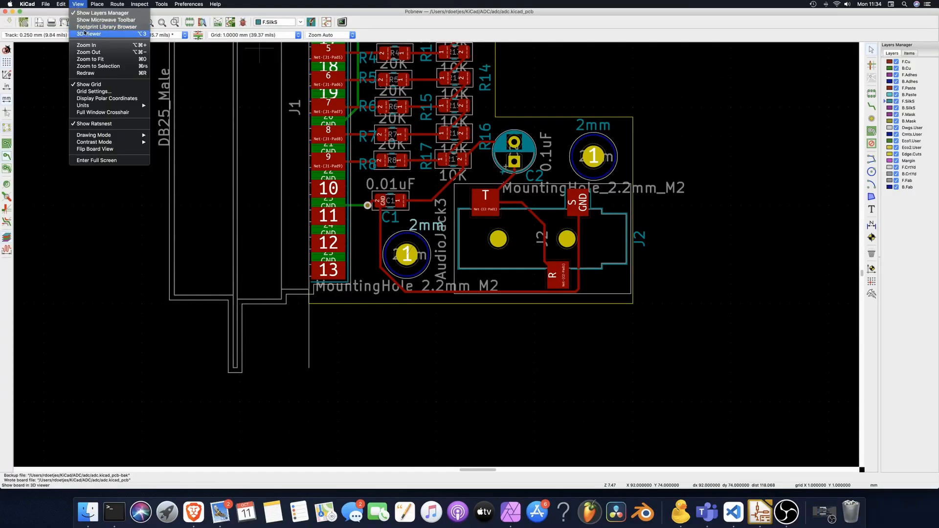
click(108, 33)
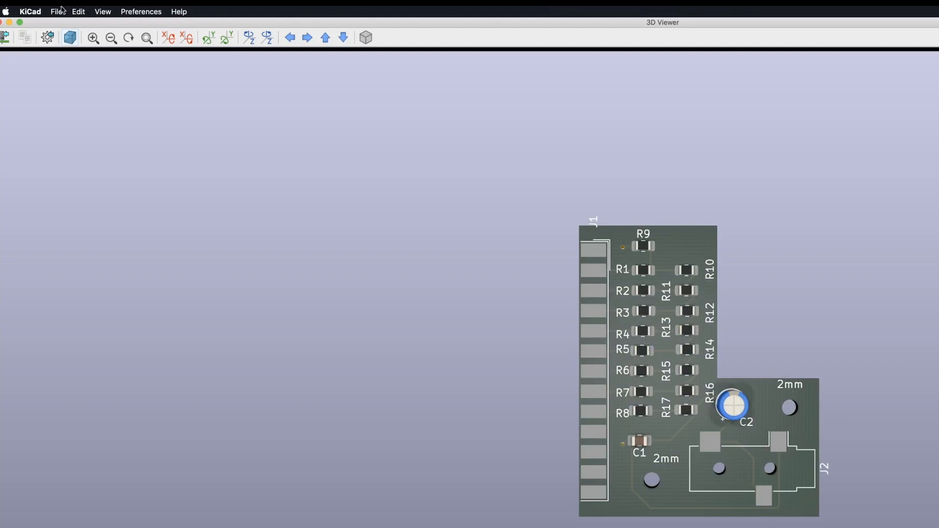
click(1, 22)
- Rotate the J1 reference text to horizontal and move it inside the board outline just above pad 1
scroll(623, 370, down, 5)
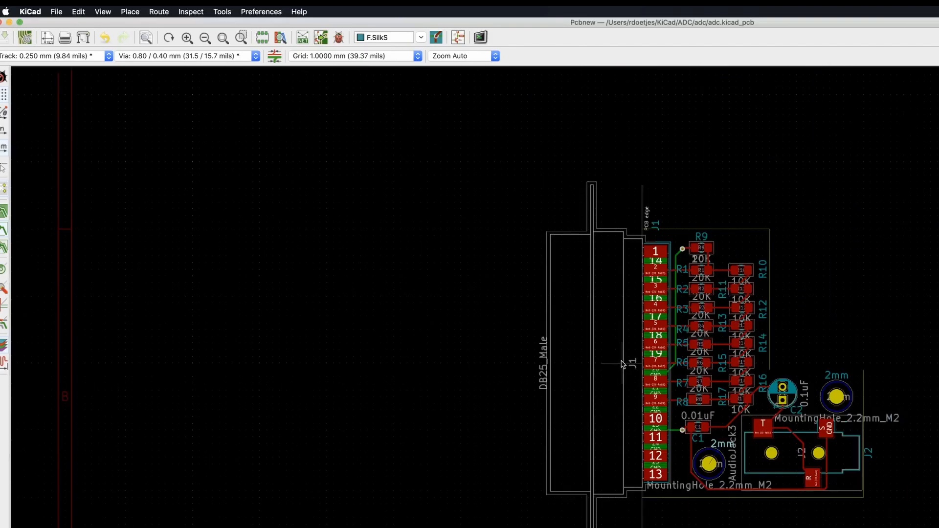
scroll(587, 391, up, 8)
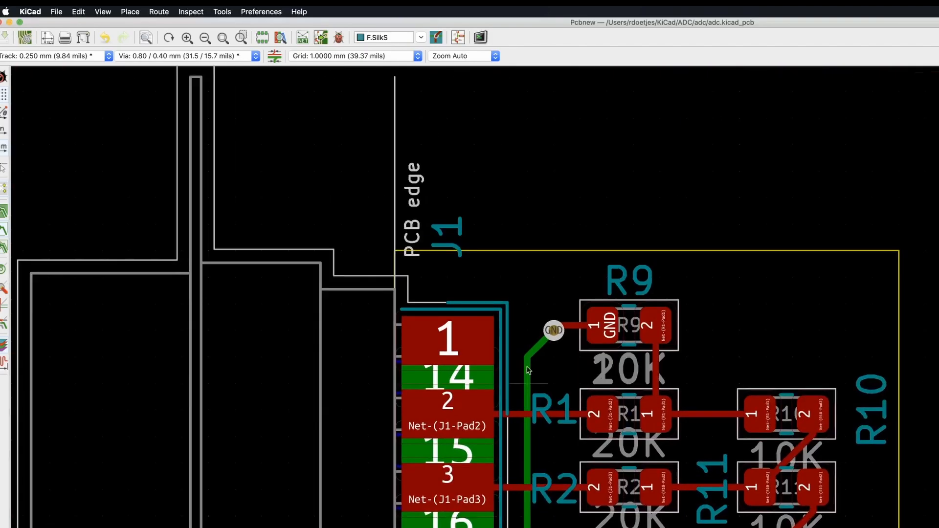
click(451, 231)
drag(450, 228, 460, 268)
key(r)
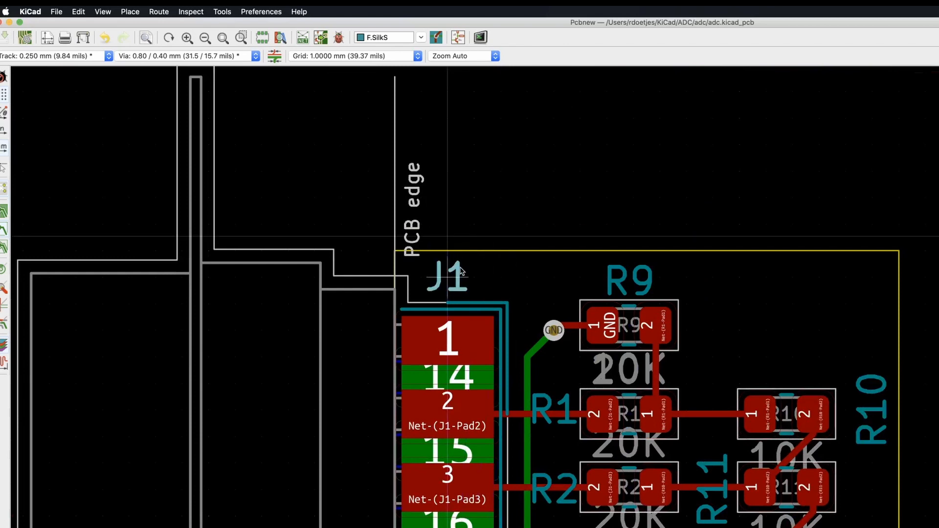
click(460, 272)
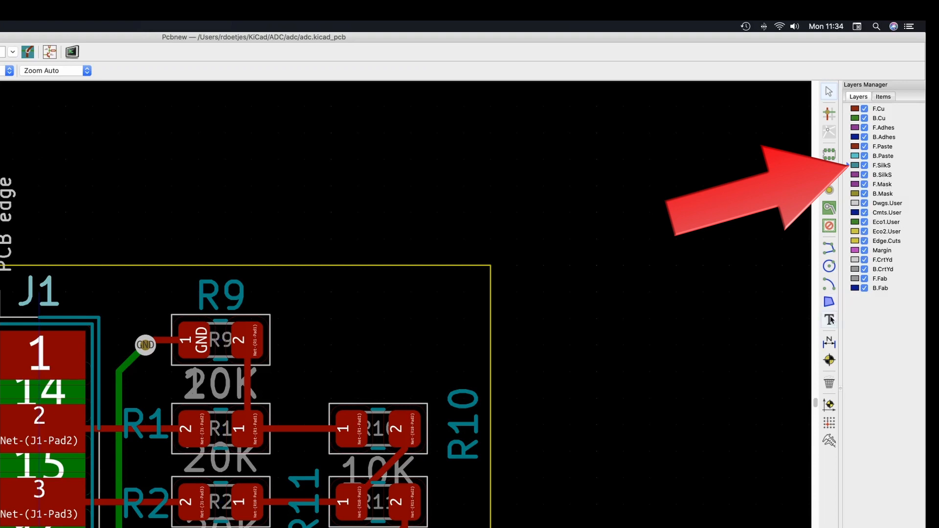
- Add the F.SilkS text "<1" beside J1's pad 1, next to the GND via of R9
click(111, 333)
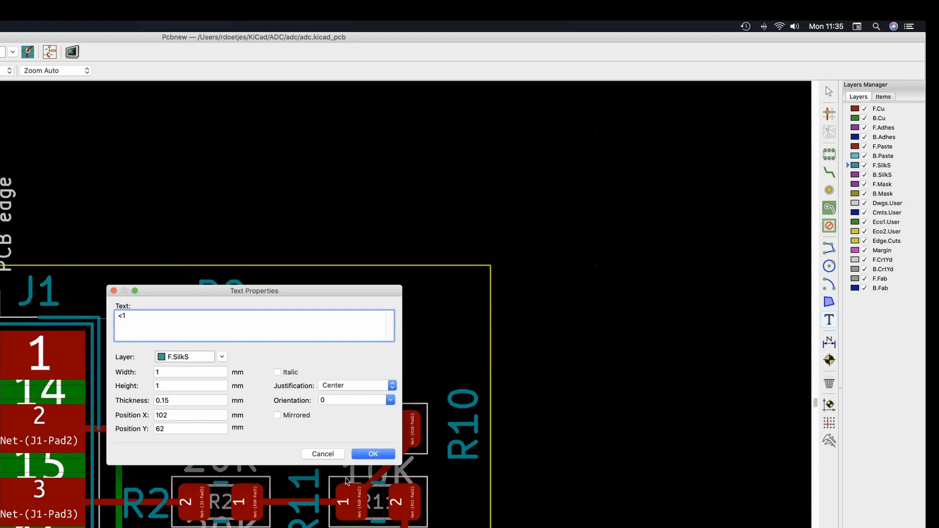
click(373, 454)
scroll(120, 362, up, 5)
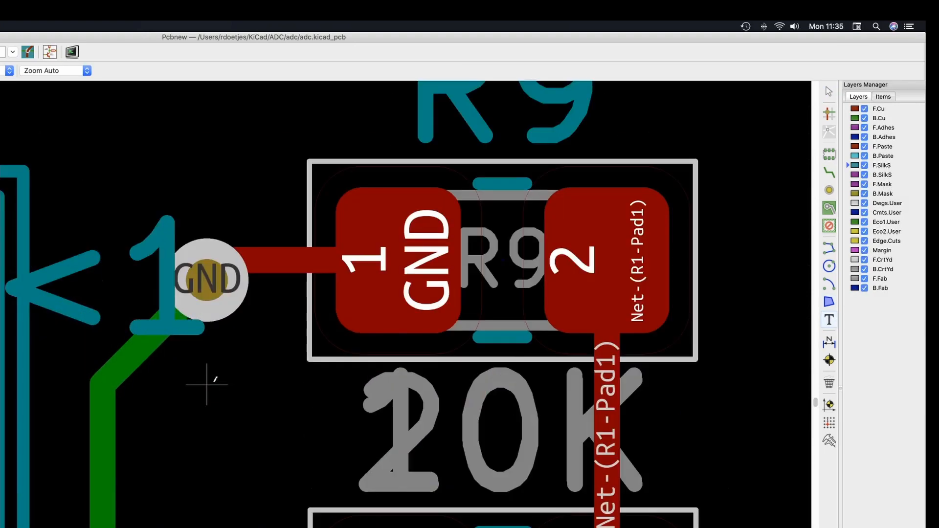
click(233, 298)
key(Escape)
- Try to move the GND via beside R9 away from the "<1" silkscreen text
click(232, 307)
key(m)
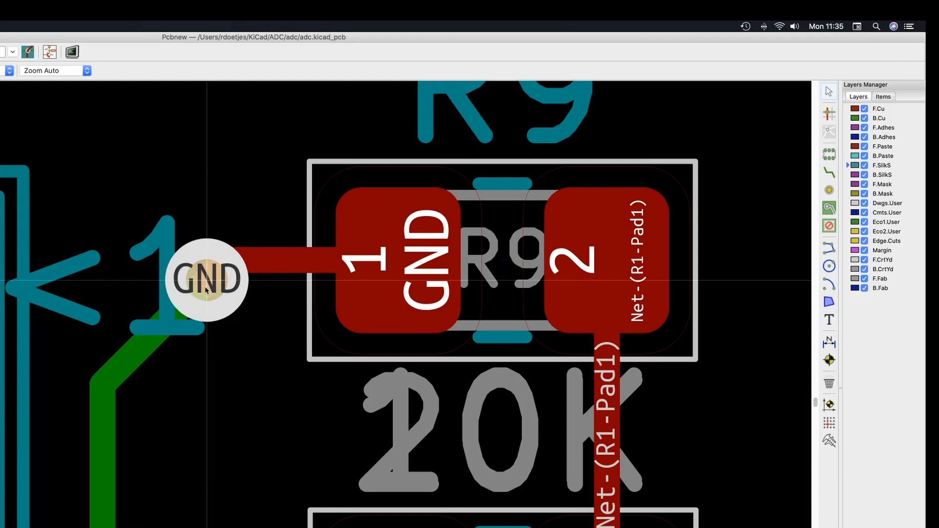
click(218, 304)
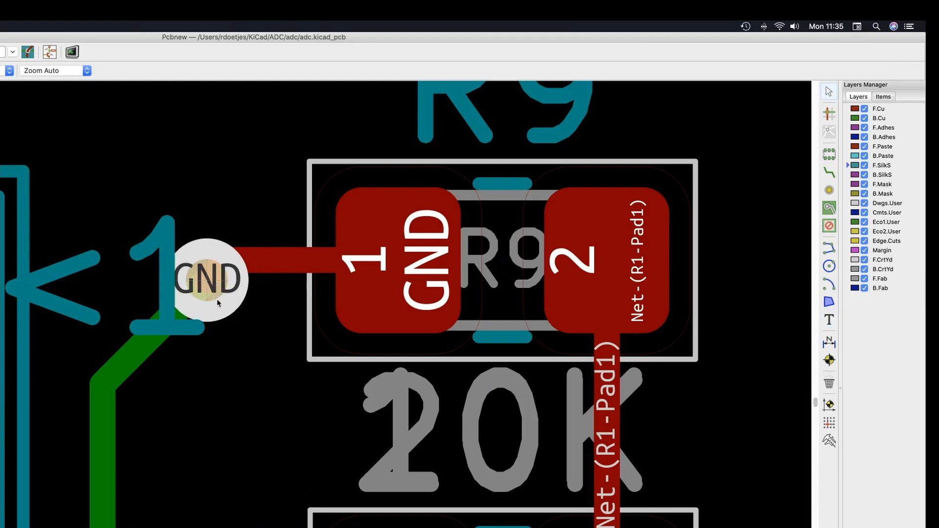
- Move the GND via beside R9 straight up, clear of the "<1" silkscreen text
click(208, 282)
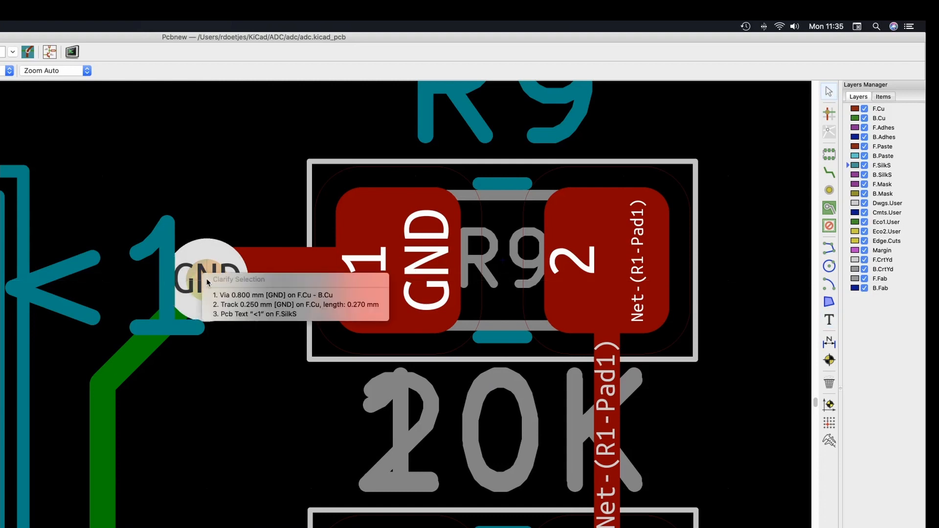
click(233, 296)
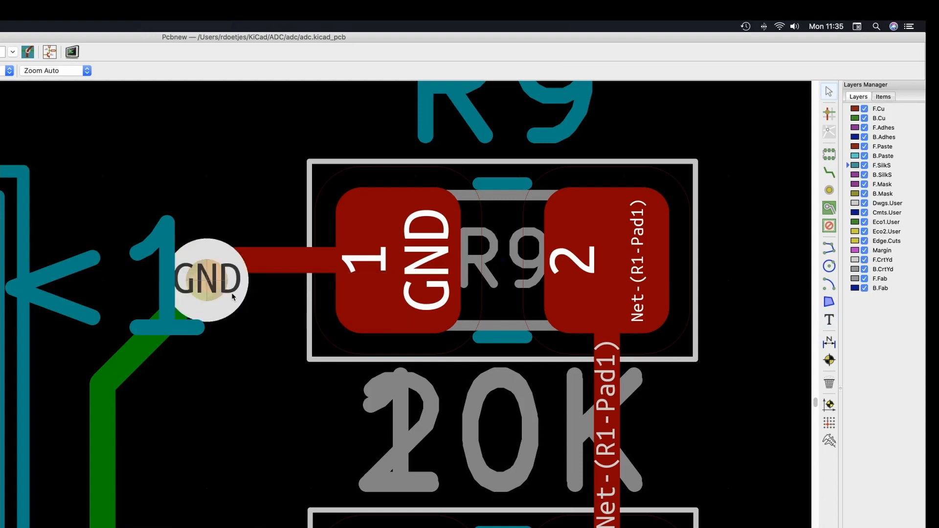
right_click(212, 290)
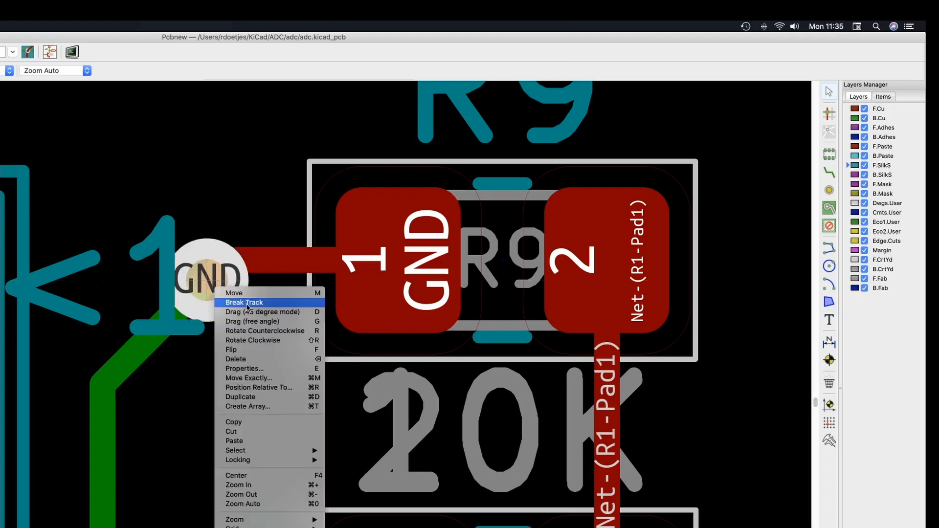
click(234, 293)
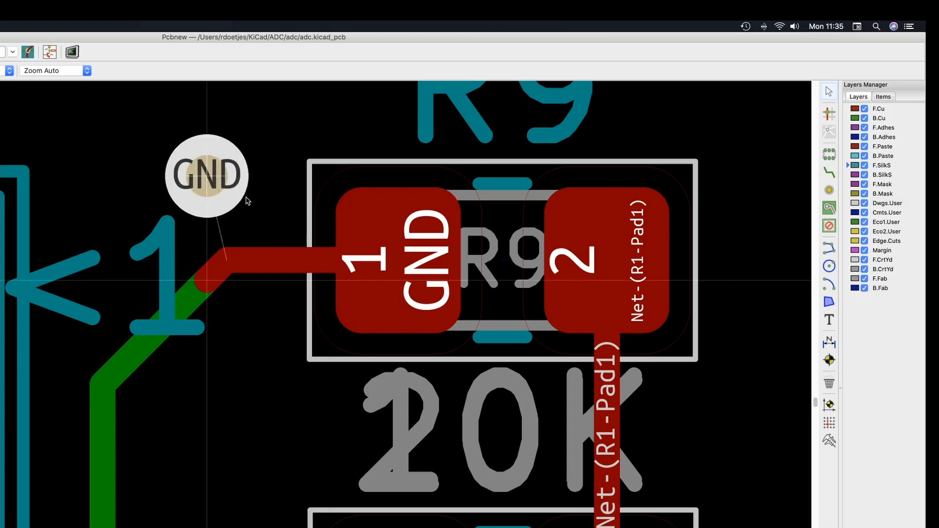
click(254, 185)
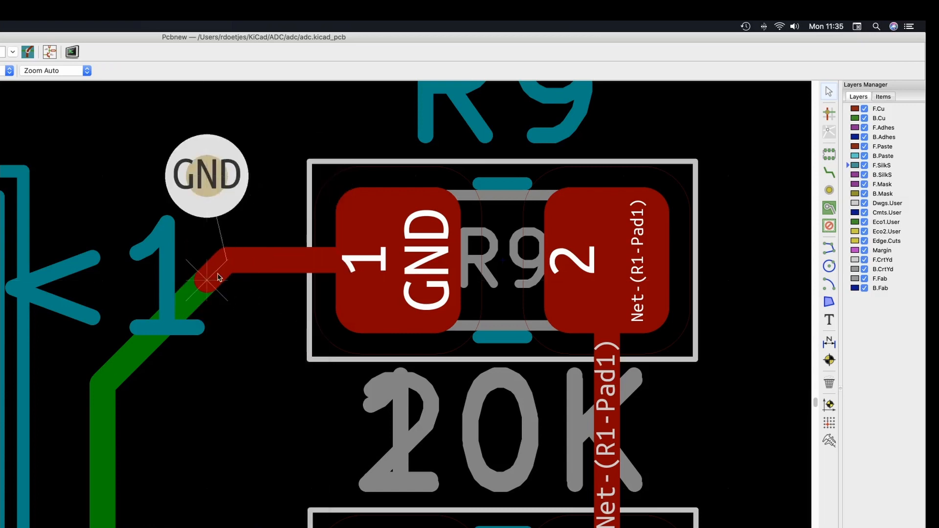
- Undo the move of the GND via beside R9
right_click(211, 274)
click(273, 341)
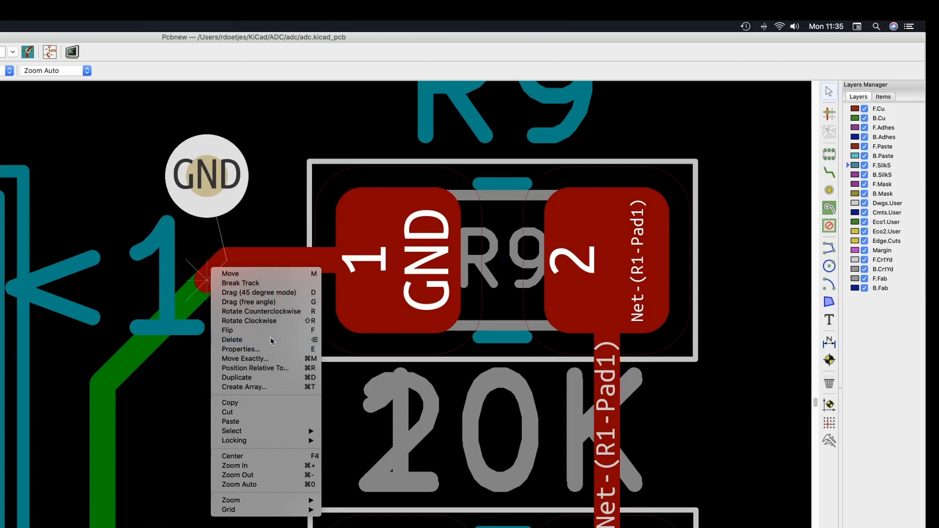
key(super+z)
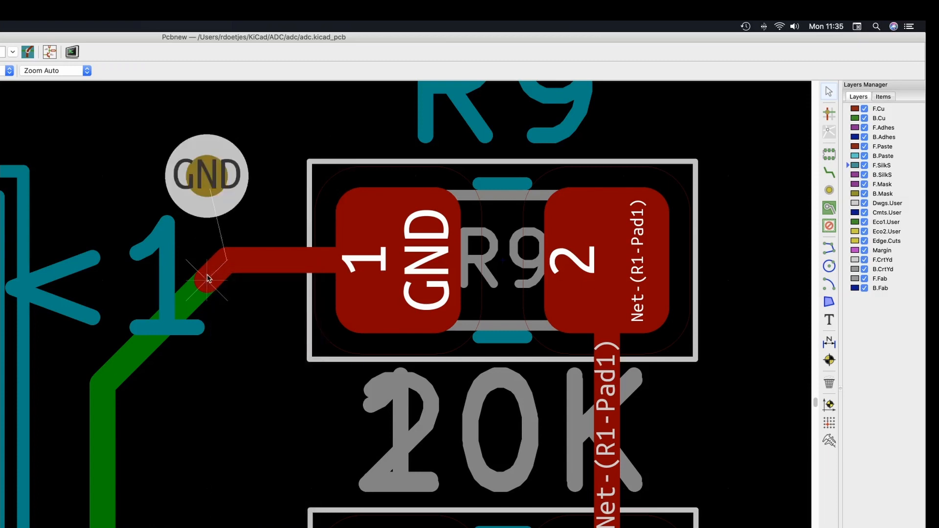
click(213, 204)
click(235, 220)
right_click(211, 182)
key(super+z)
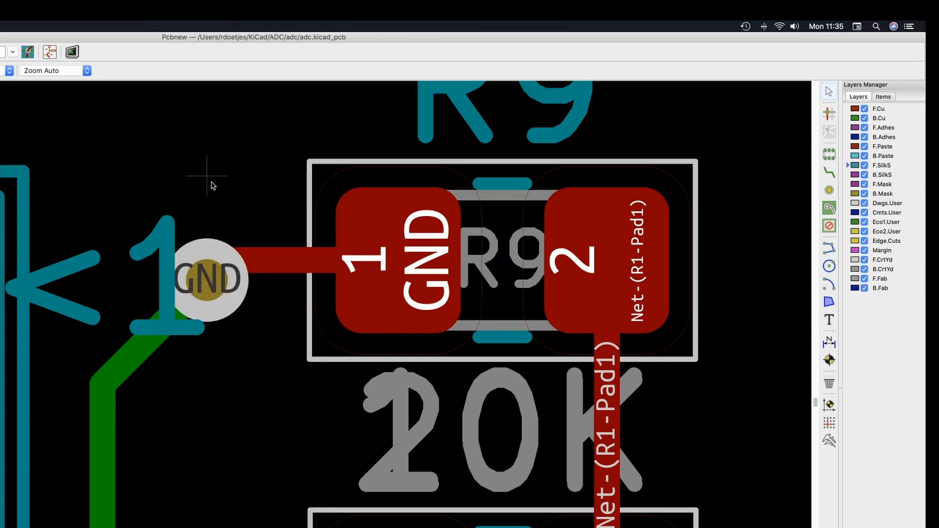
- Delete the F.Cu track between R9 pad 1 and the GND via, and delete the via itself
click(212, 259)
key(Escape)
click(276, 268)
right_click(276, 268)
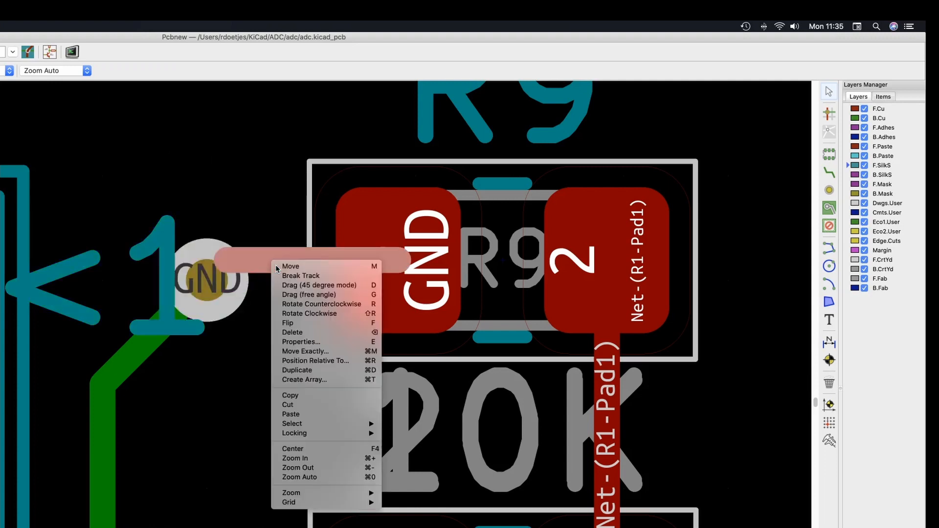
click(292, 333)
right_click(231, 268)
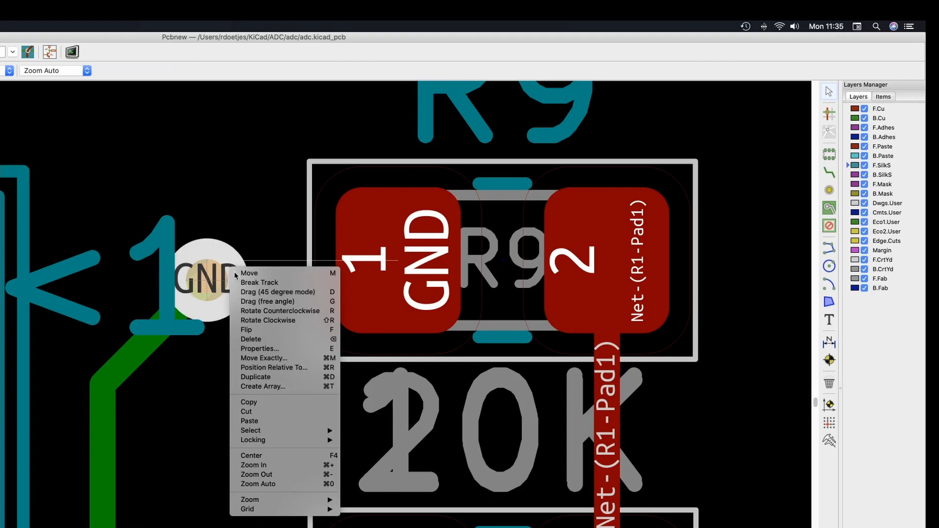
click(292, 339)
- Delete the diagonal B.Cu GND track under the "<1" text and the short leftover F.Cu GND track segment
click(206, 278)
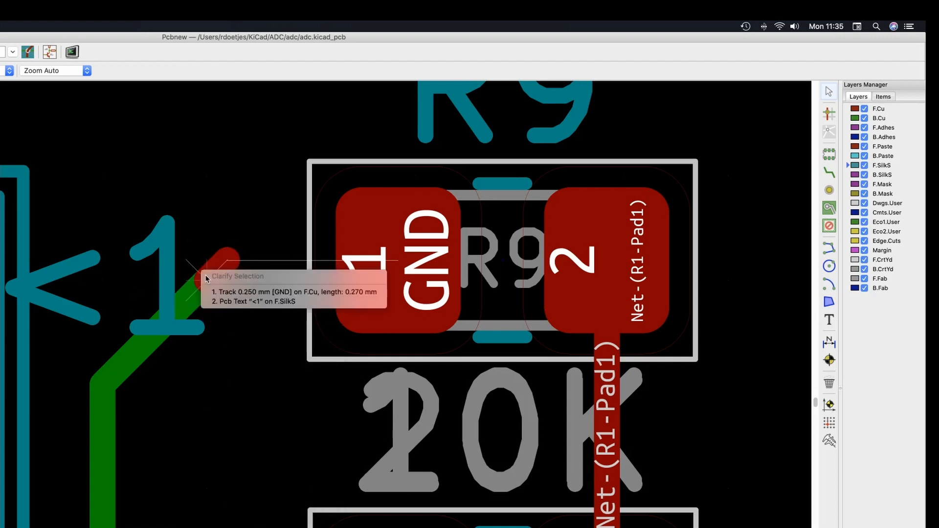
click(132, 352)
click(120, 352)
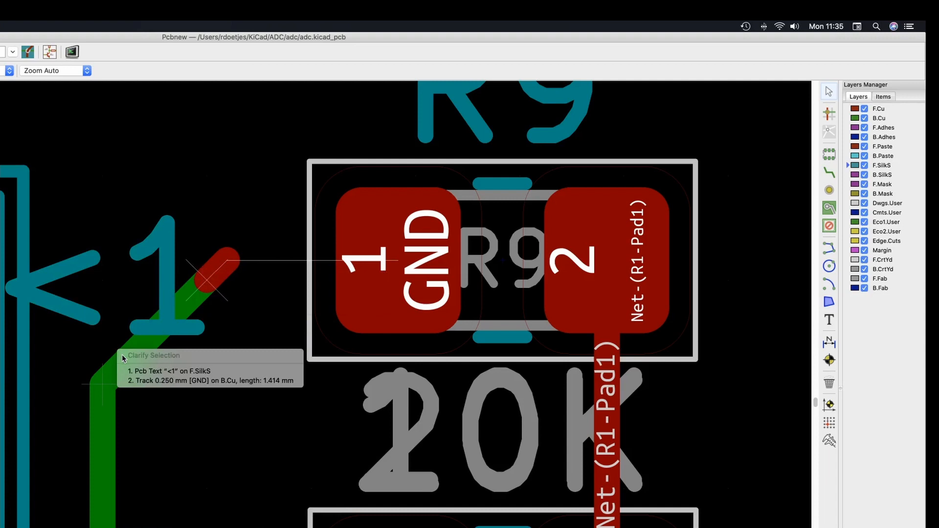
click(147, 385)
right_click(117, 384)
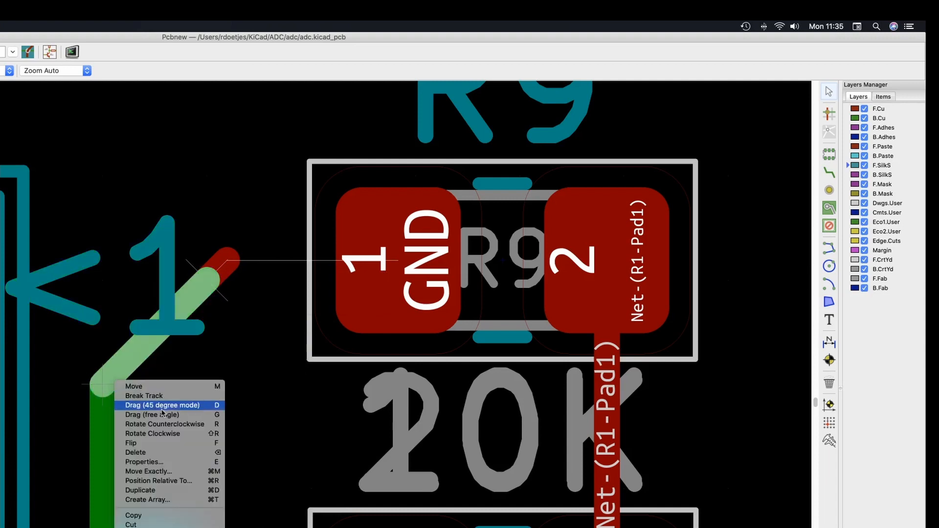
click(169, 453)
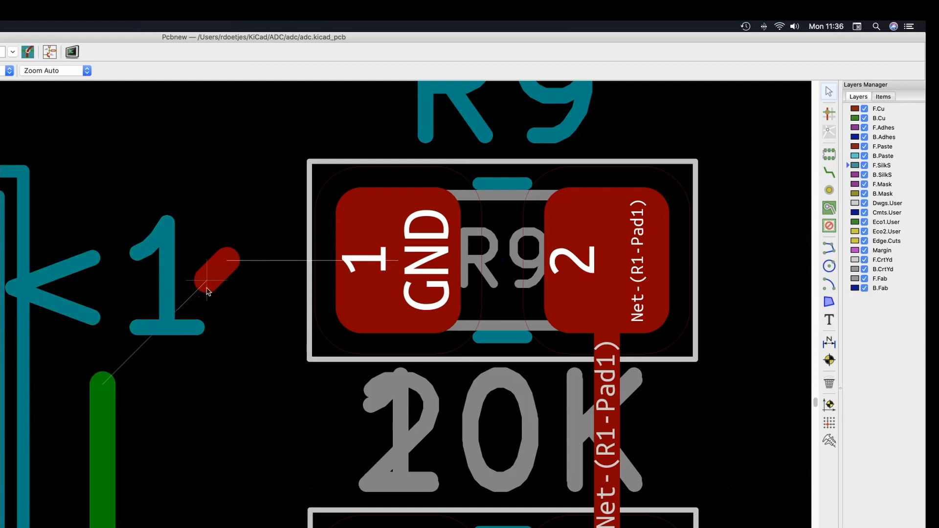
click(216, 280)
click(252, 292)
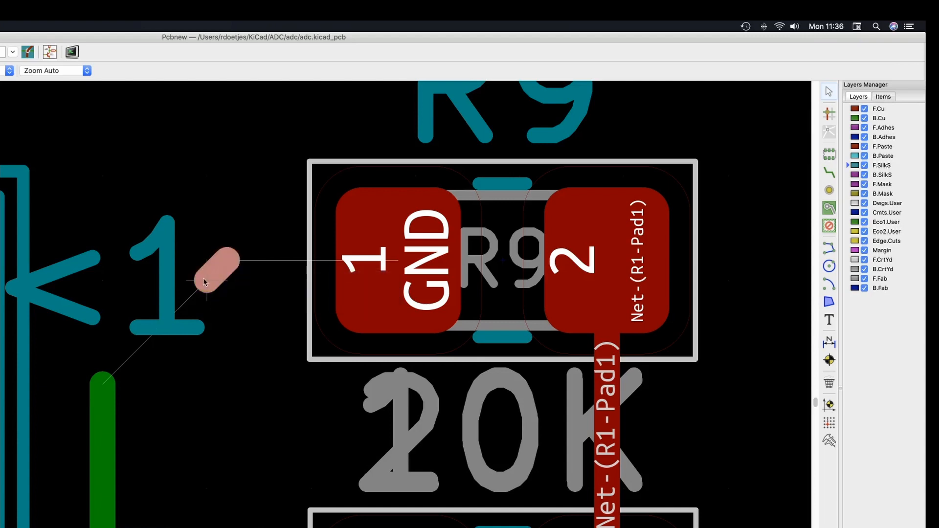
right_click(200, 277)
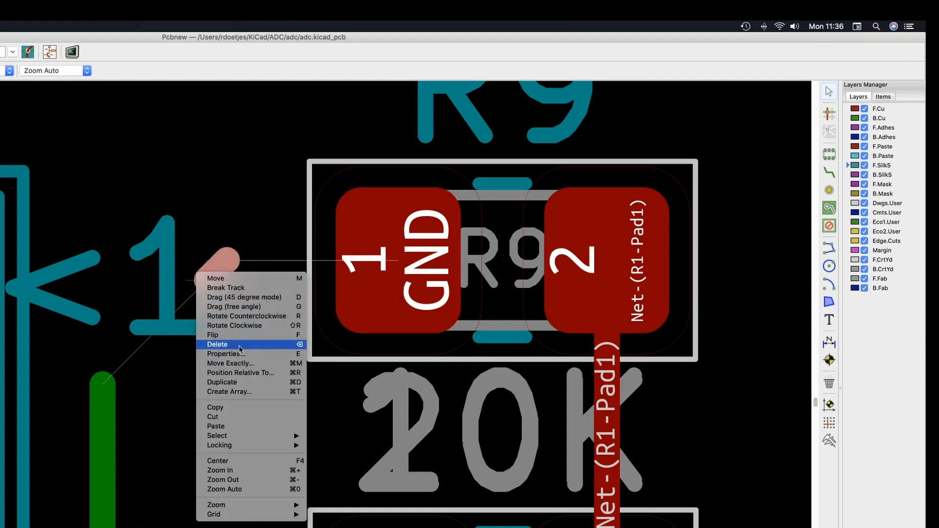
click(265, 344)
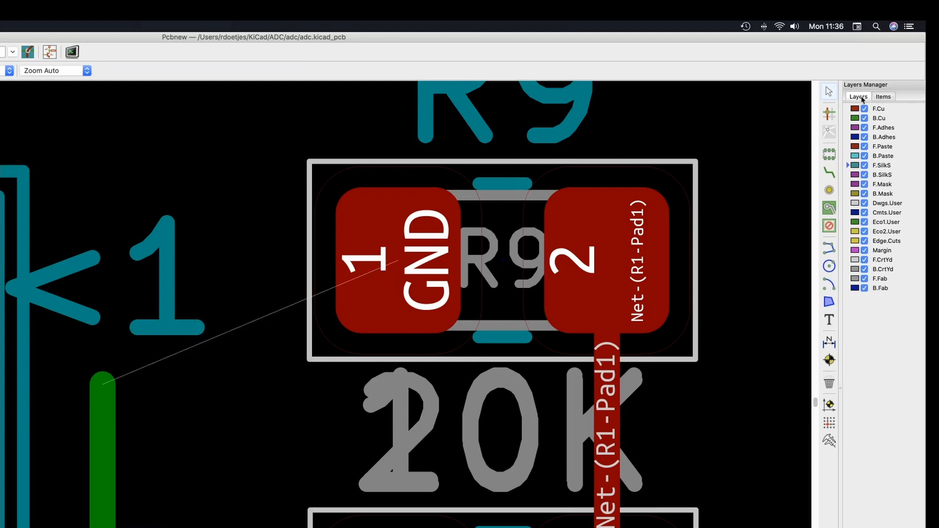
- Route GND on F.Cu from R9 pad 1 to a new via above the "<1" text, and continue on B.Cu down to the vertical GND track
click(879, 110)
click(396, 259)
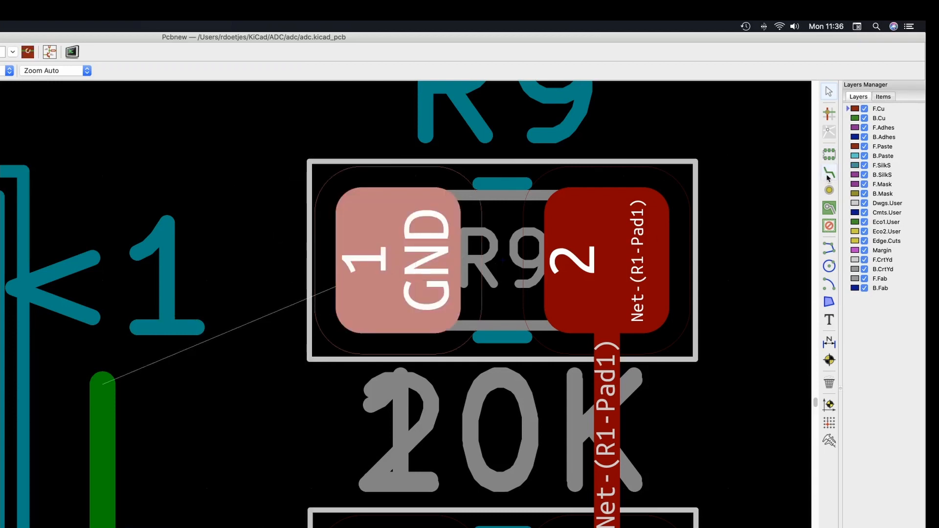
click(829, 173)
click(399, 260)
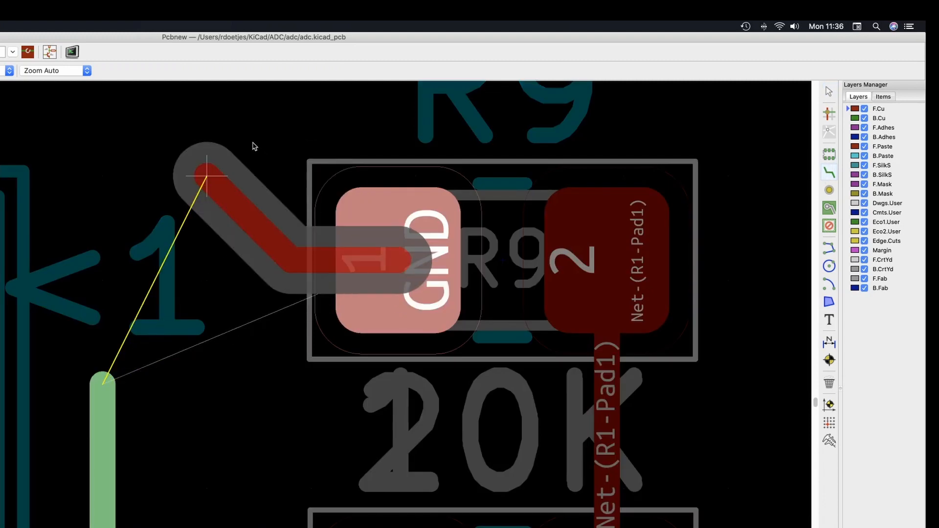
scroll(252, 146, up, 5)
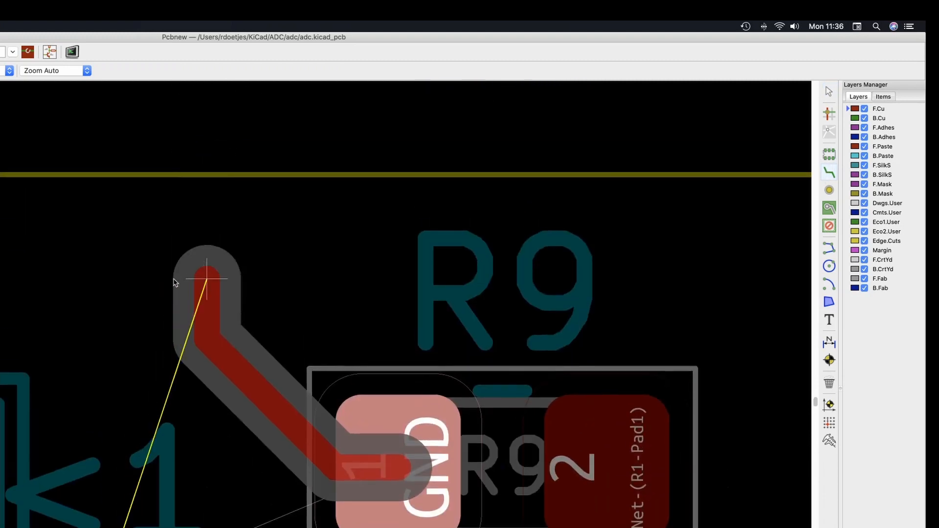
click(141, 284)
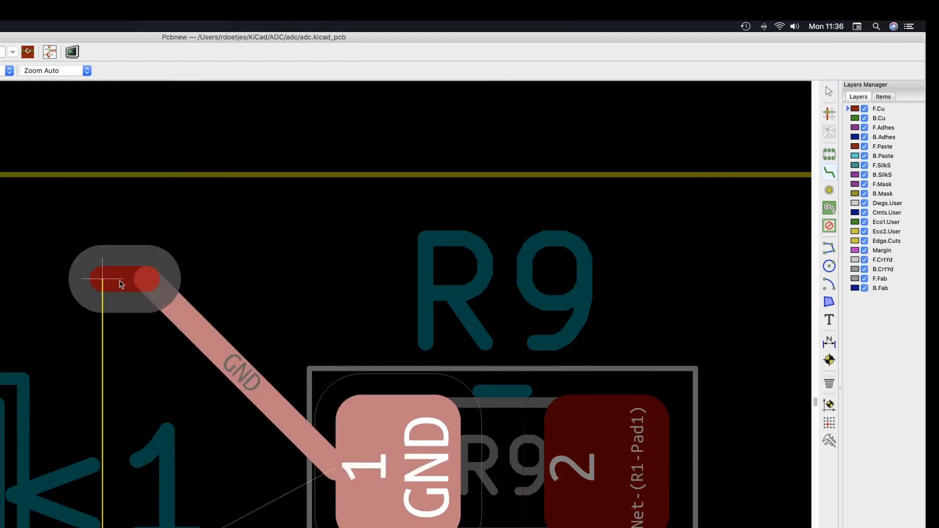
key(v)
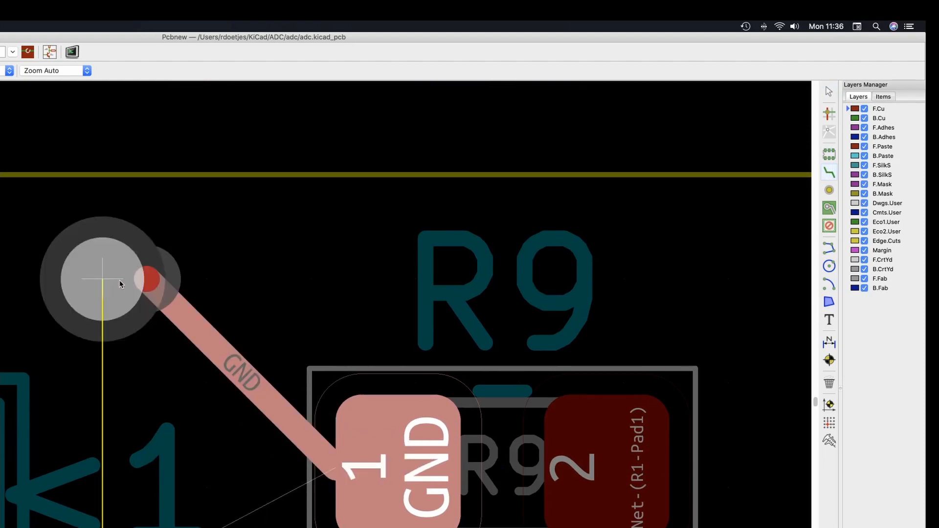
click(120, 284)
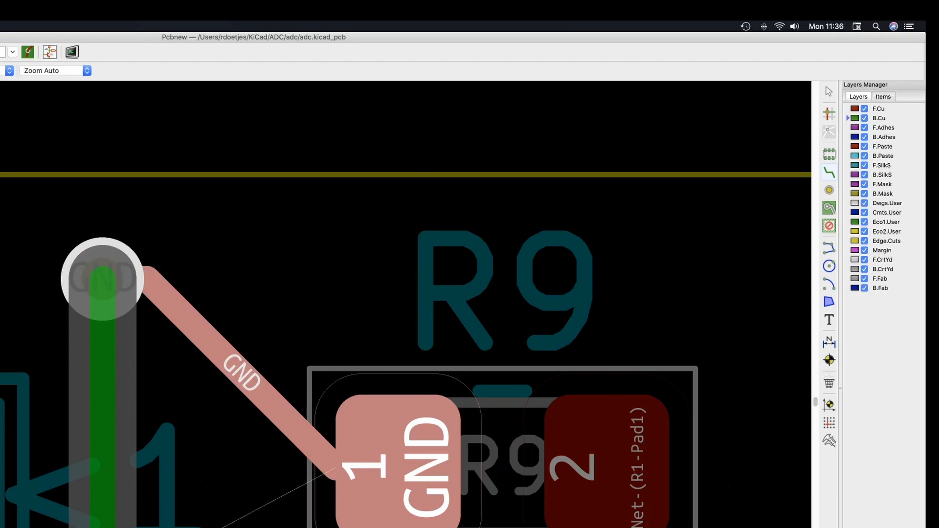
scroll(248, 301, down, 5)
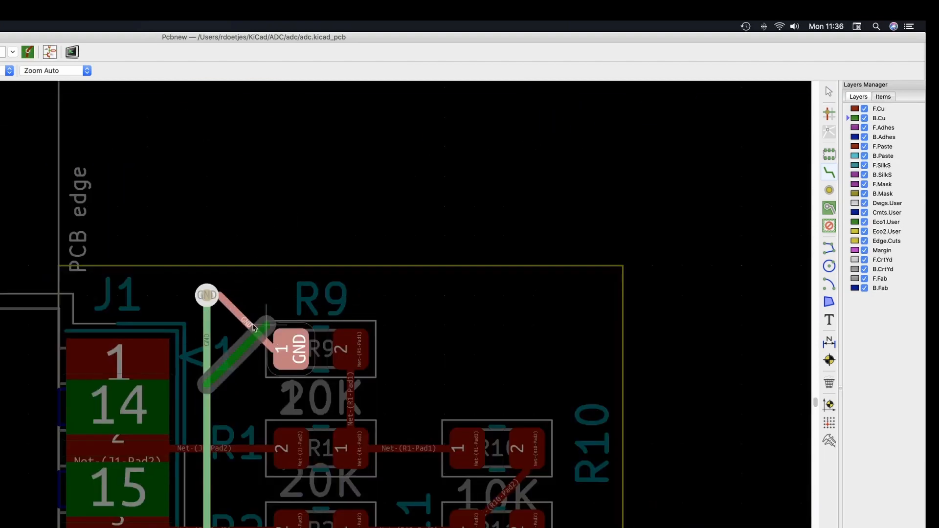
key(Escape)
- Run the design rules check with the existing settings, and inspect the rerouted board in the 3D viewer
scroll(323, 326, up, 5)
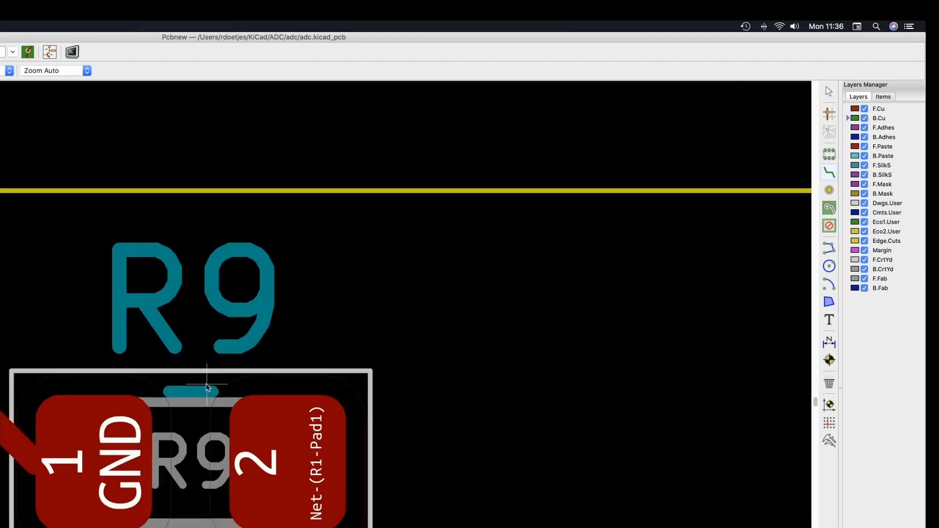
scroll(207, 388, down, 5)
click(28, 51)
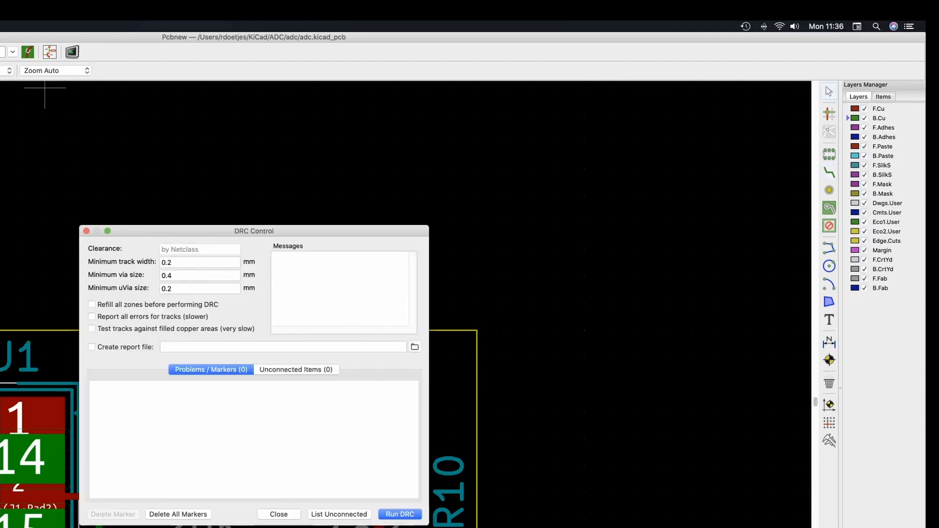
click(403, 517)
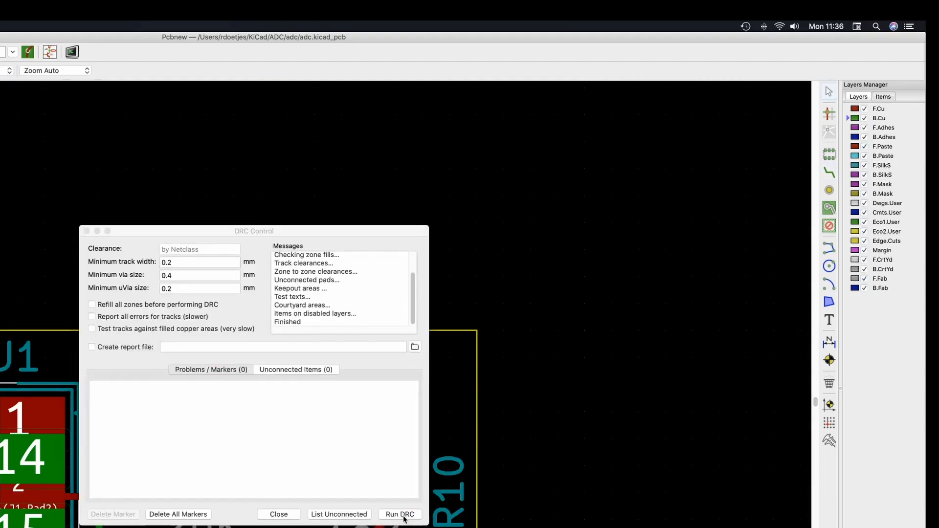
click(272, 515)
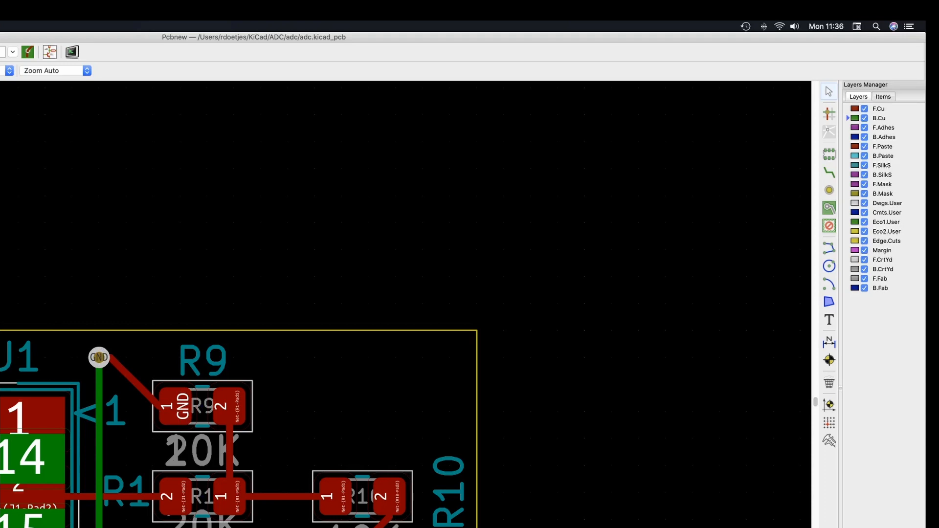
key(alt+3)
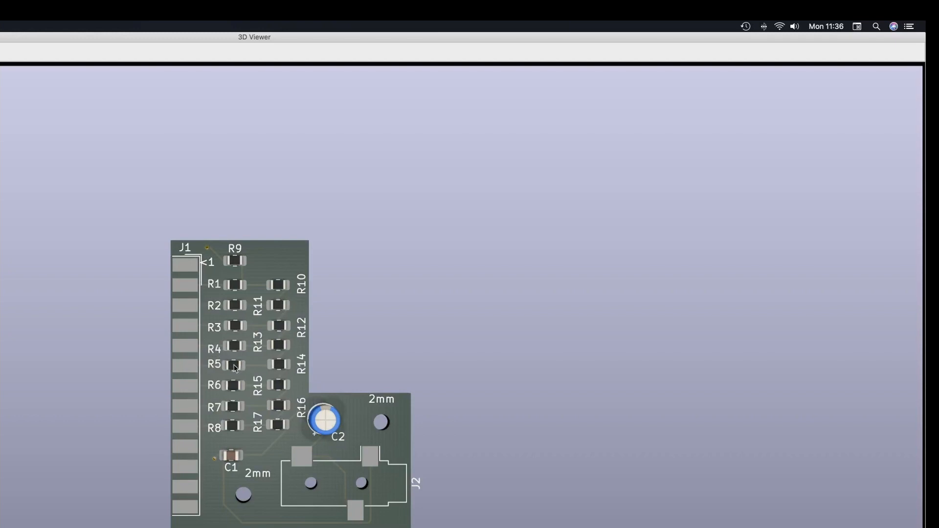
key(super+w)
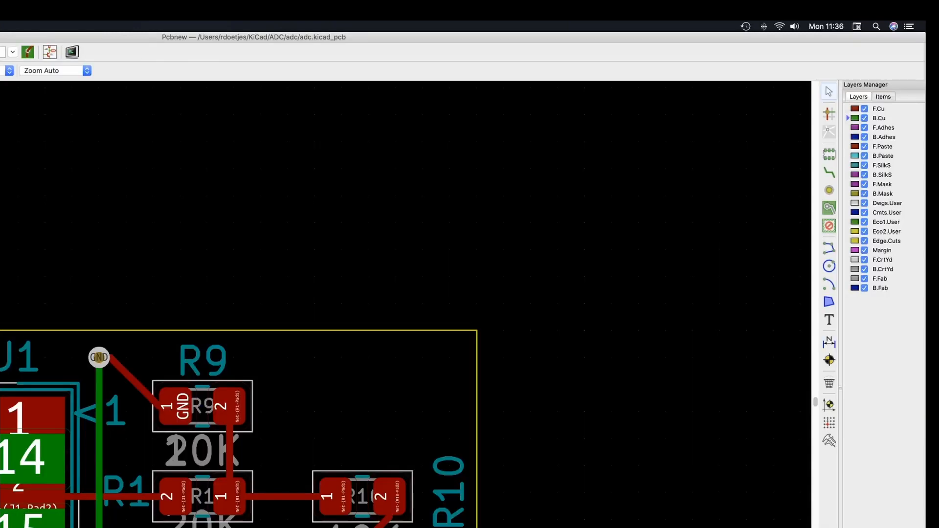
- Move the R4 reference text slightly up beside its resistor, and set the grid to 0.0025 mm for fine placement
scroll(101, 473, down, 5)
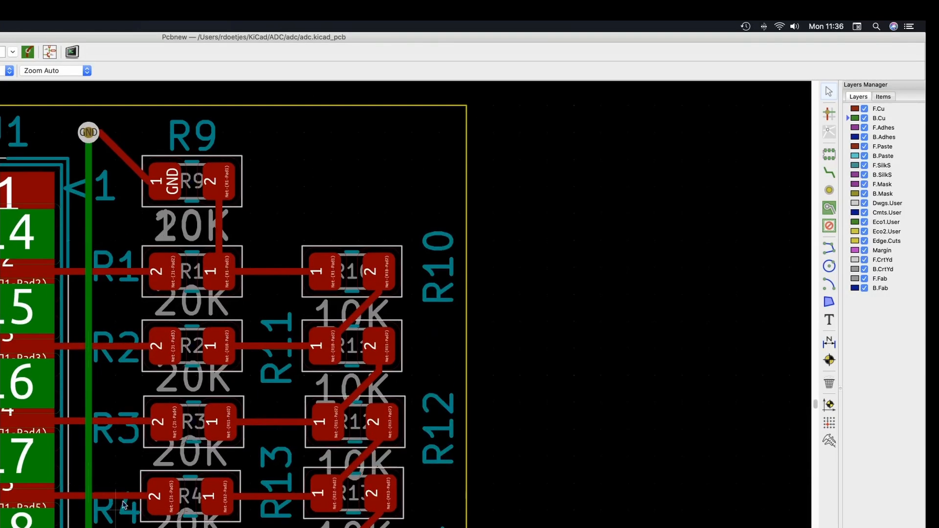
click(110, 514)
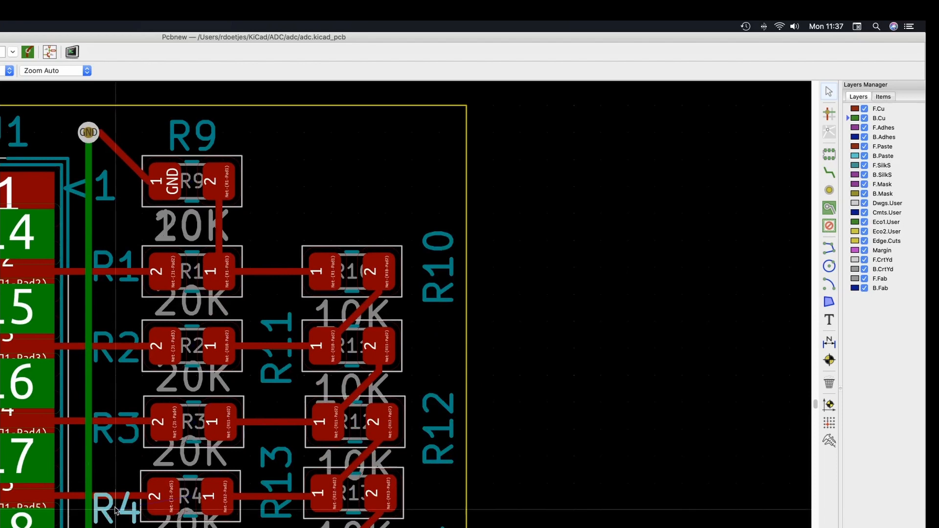
drag(109, 514, 113, 498)
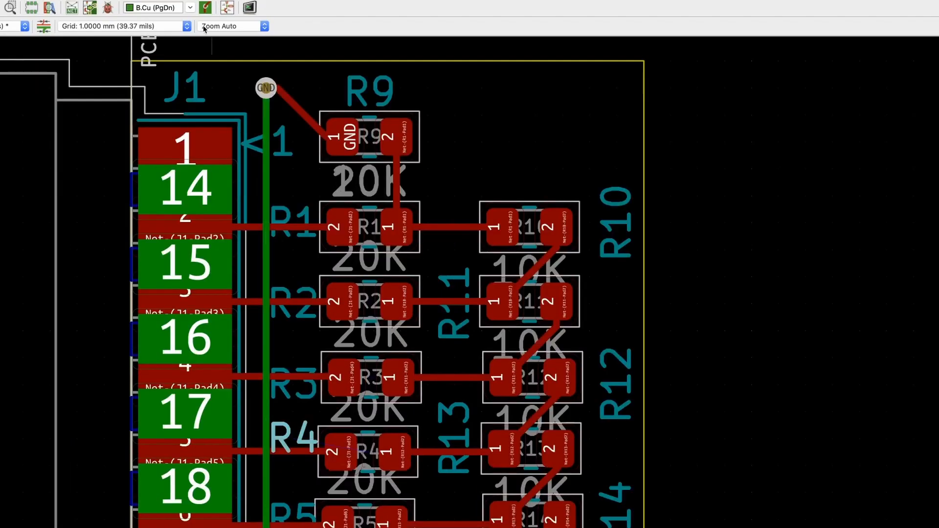
click(81, 25)
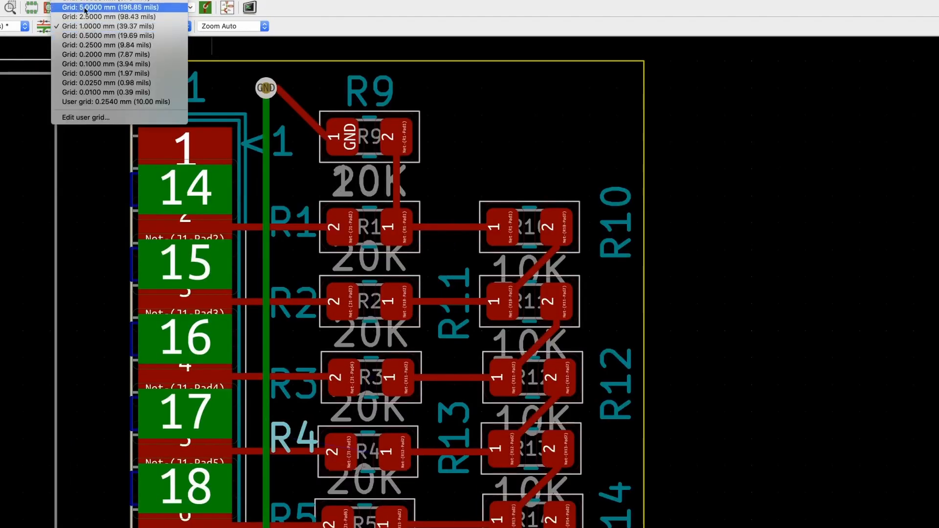
click(80, 6)
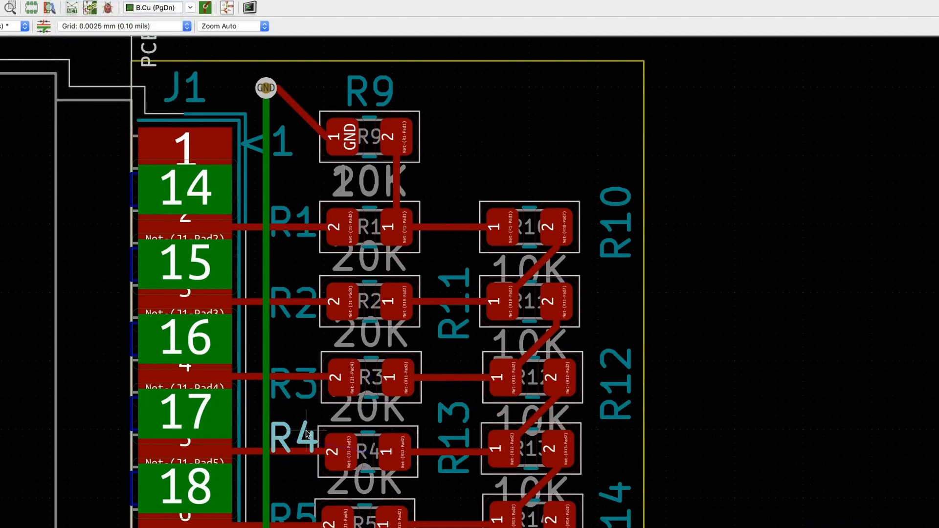
- Move the R4 reference text slightly down so that it lines up with its resistor
drag(293, 439, 294, 452)
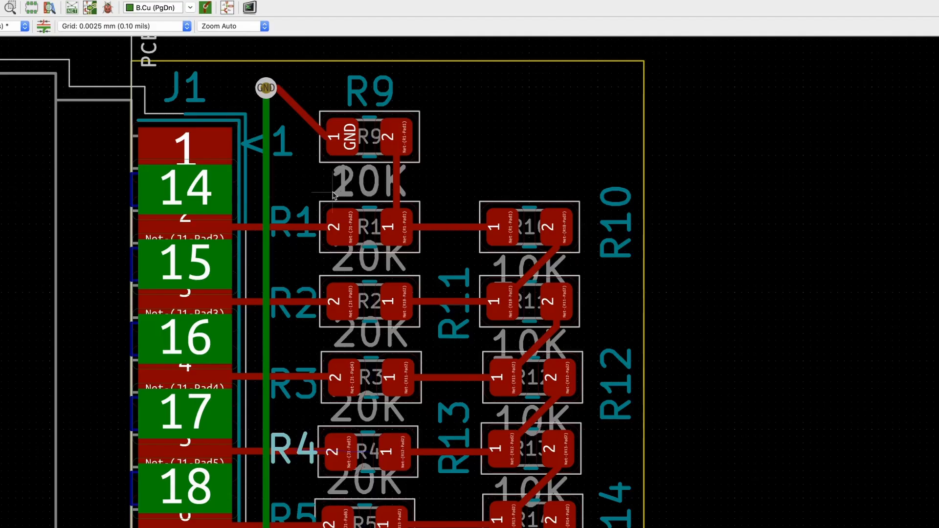
scroll(389, 234, up, 3)
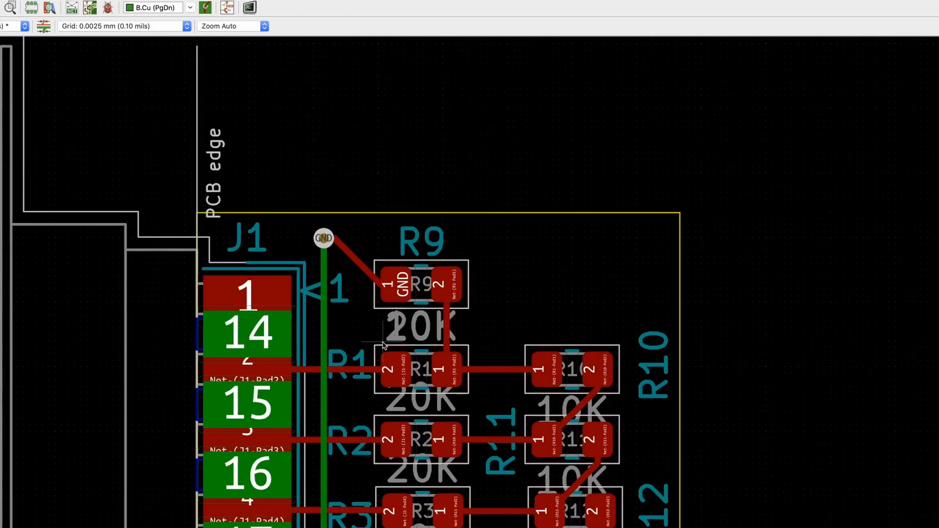
scroll(389, 234, down, 2)
scroll(389, 235, down, 3)
scroll(406, 251, down, 4)
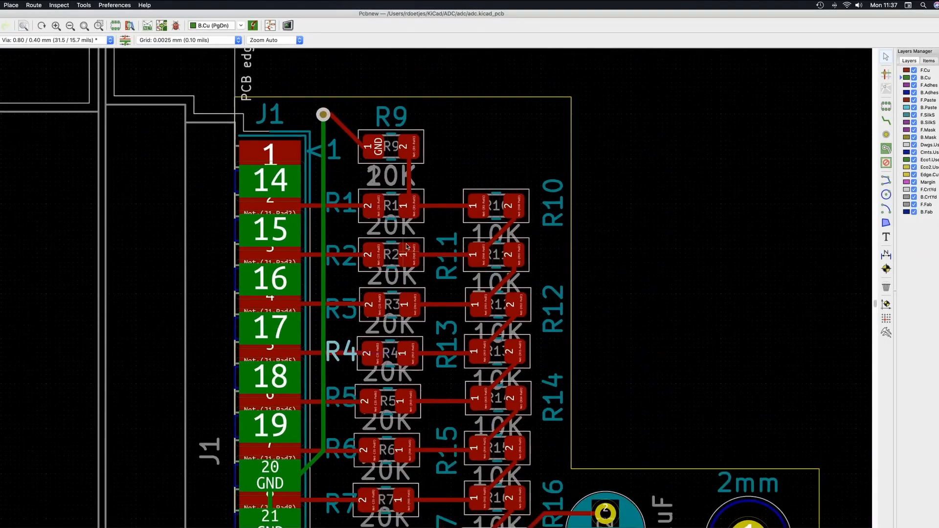
scroll(467, 249, down, 2)
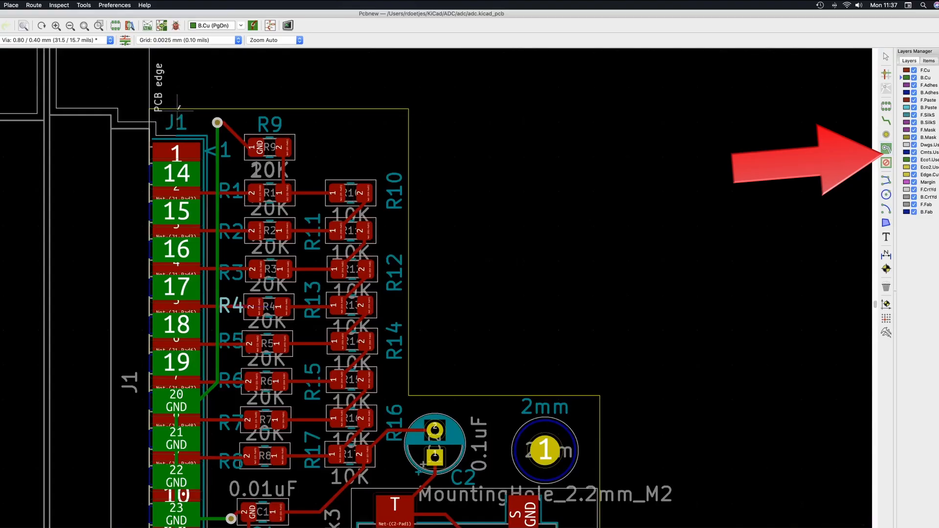
- Set the grid to 0.1000 mm and start a GND copper zone on F.Cu just inside the board's upper-left corner
click(167, 40)
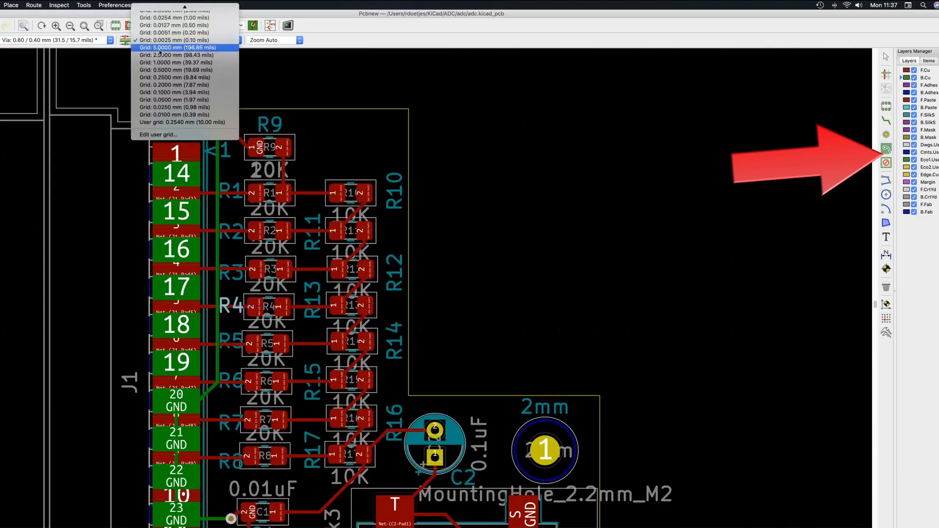
click(163, 93)
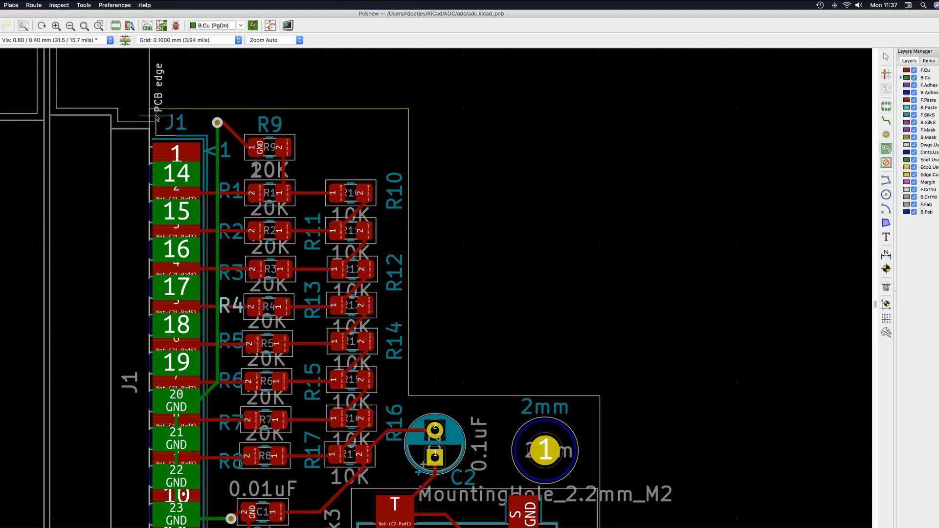
click(157, 117)
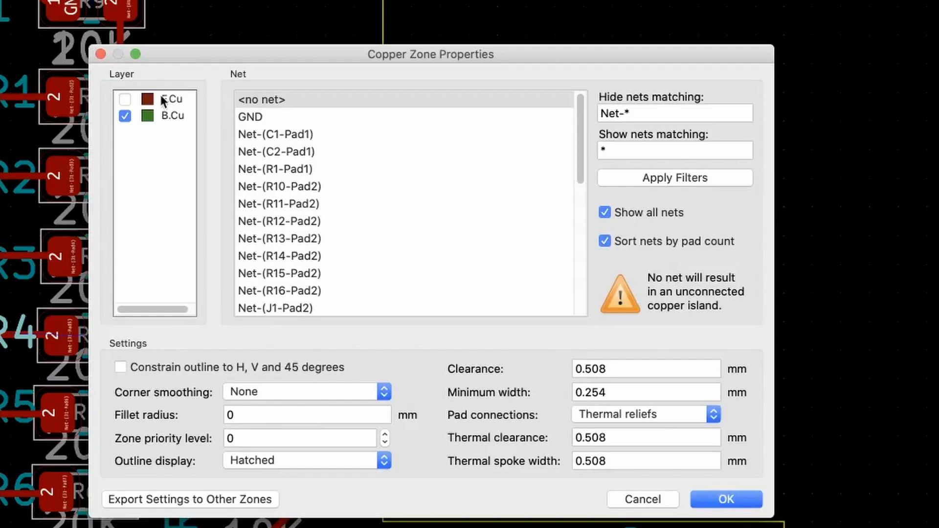
click(302, 194)
click(125, 100)
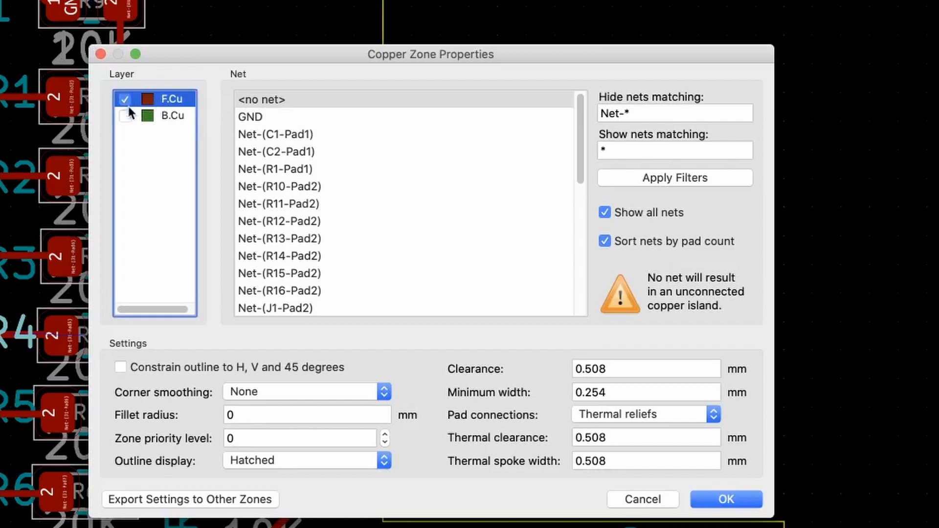
click(251, 117)
click(723, 498)
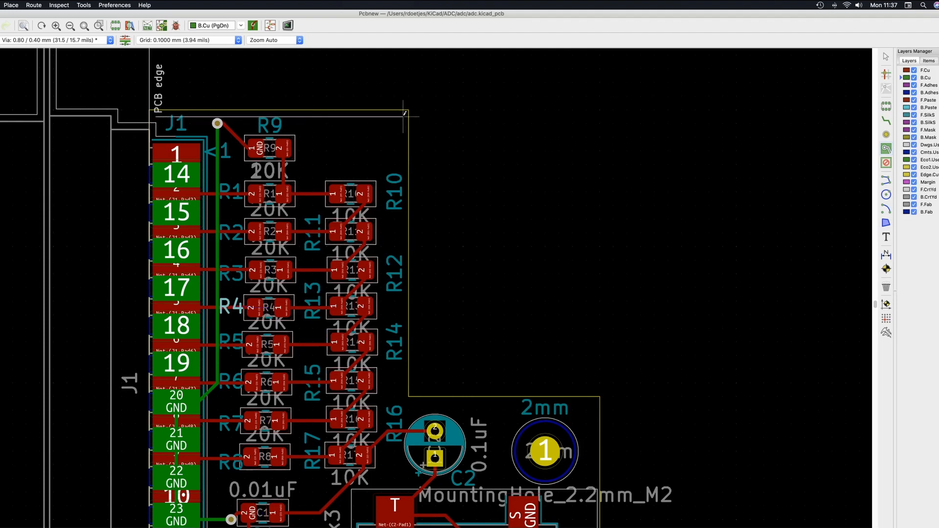
- Place the F.Cu zone corners clockwise just inside the L-shaped board outline, from the upper-right corner to the lower-left corner below J1
click(404, 116)
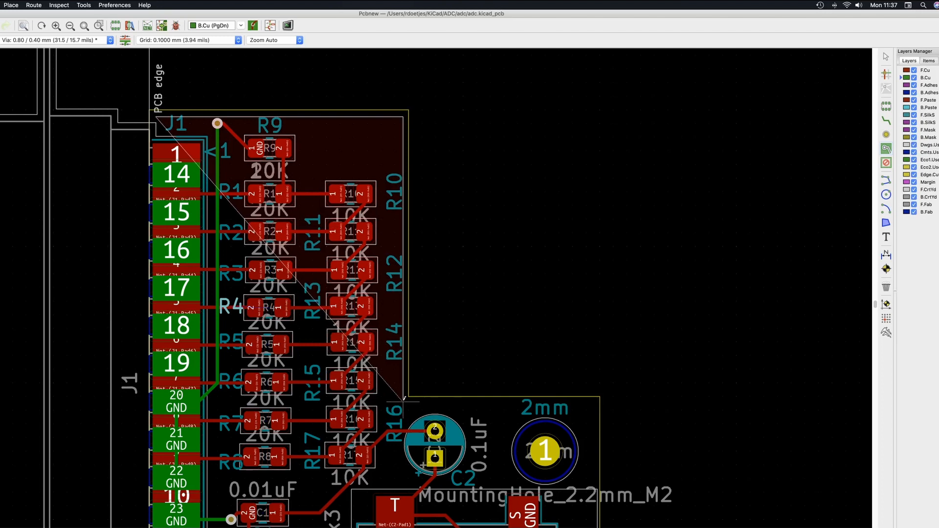
click(404, 399)
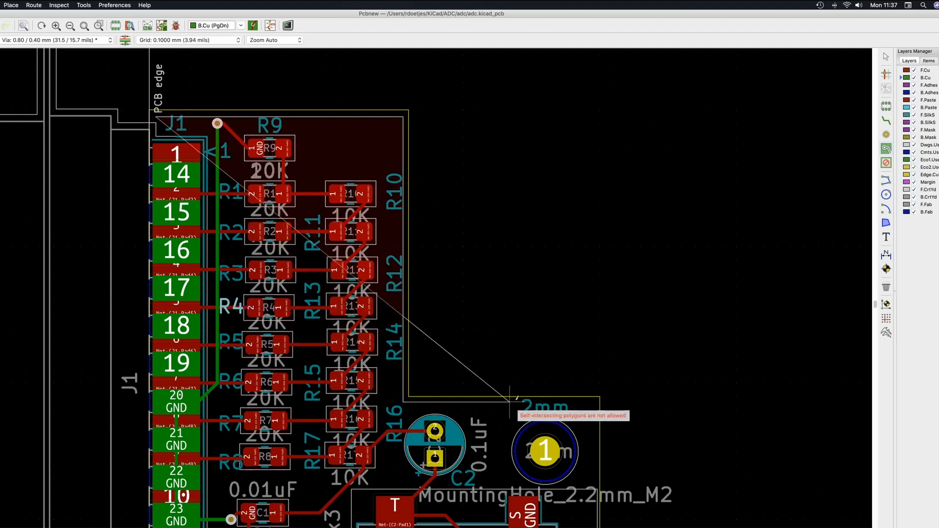
click(595, 403)
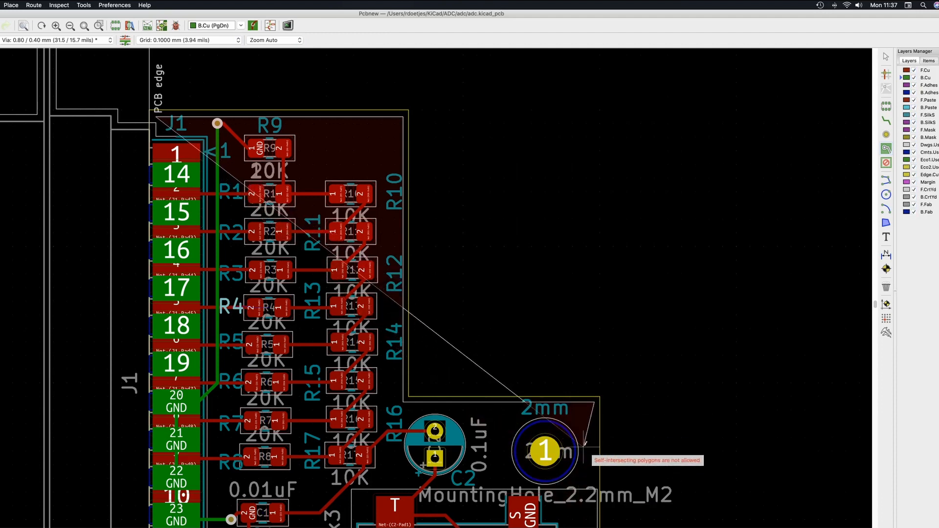
scroll(585, 443, down, 3)
scroll(587, 323, up, 3)
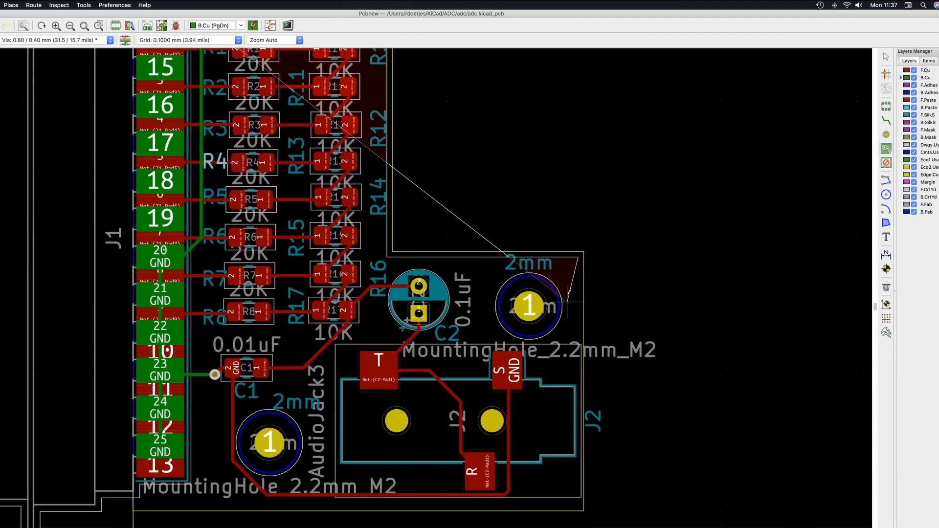
scroll(568, 292, down, 5)
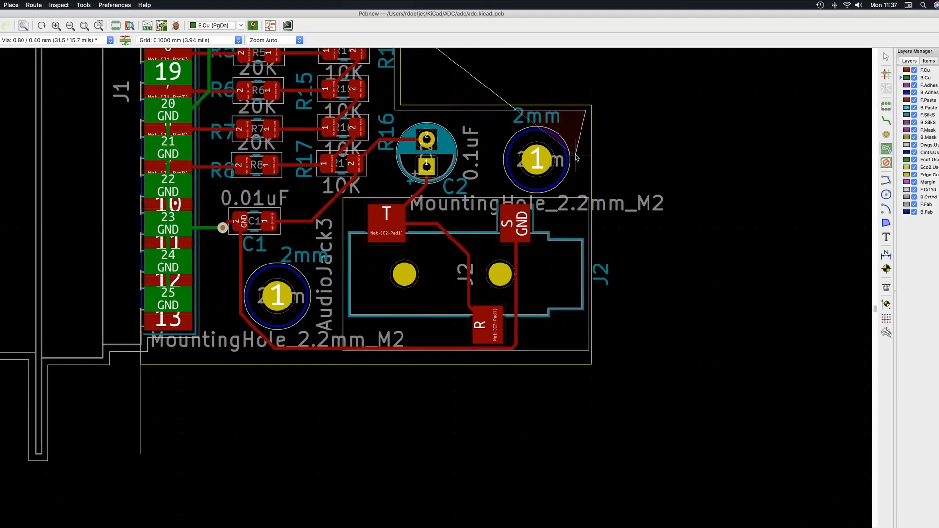
click(589, 361)
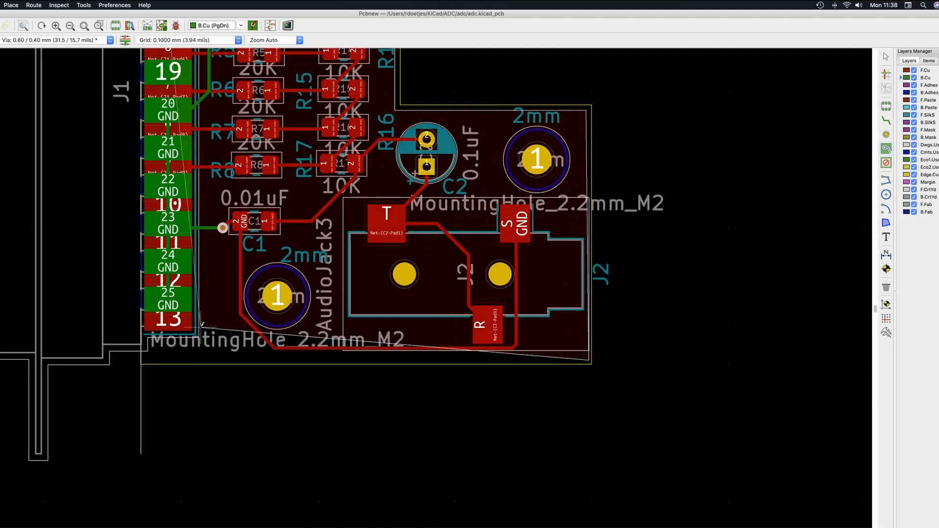
click(146, 359)
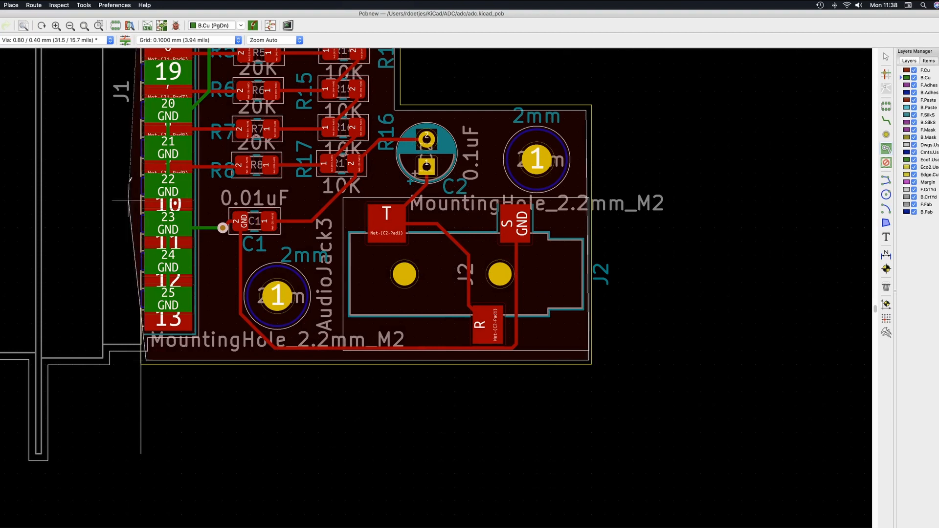
- Bring the F.Cu zone outline up along the J1 edge and close it exactly on its starting corner
scroll(122, 342, up, 10)
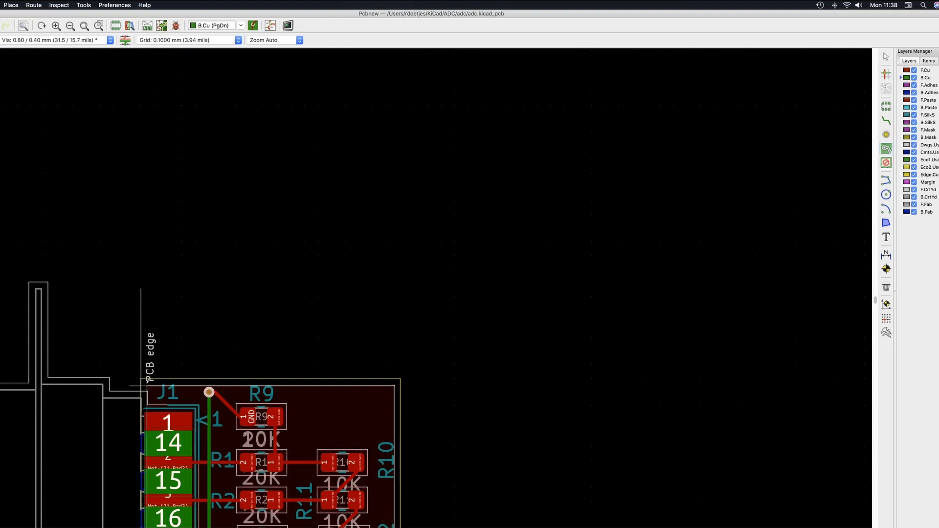
click(148, 387)
scroll(238, 128, up, 3)
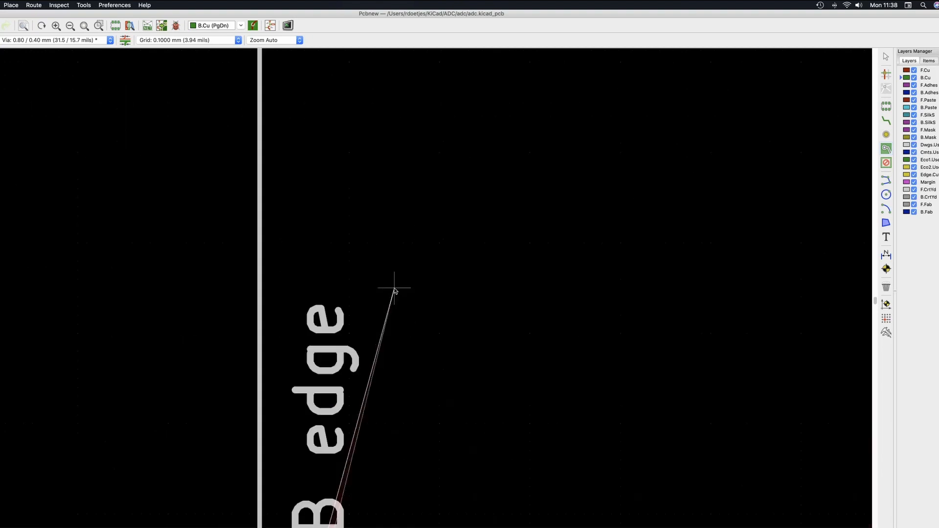
scroll(385, 319, down, 1)
scroll(374, 185, up, 2)
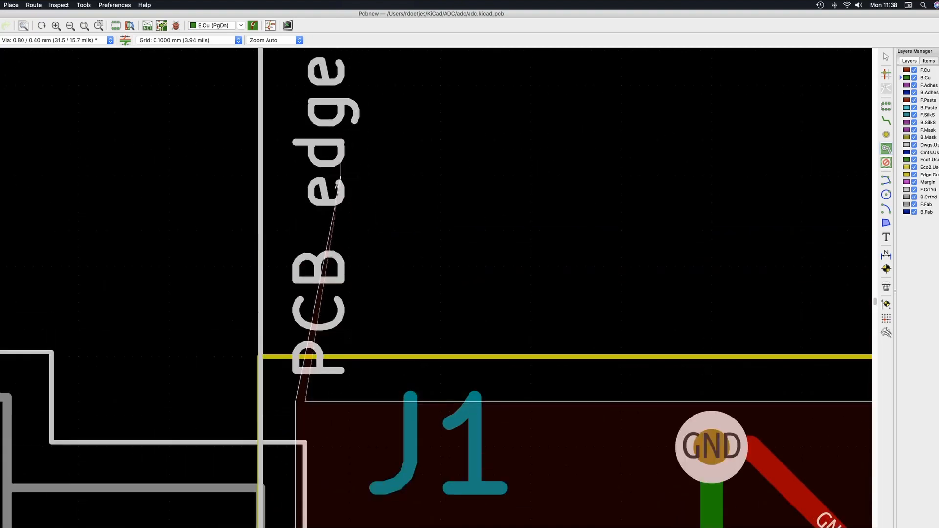
click(305, 403)
scroll(344, 246, down, 5)
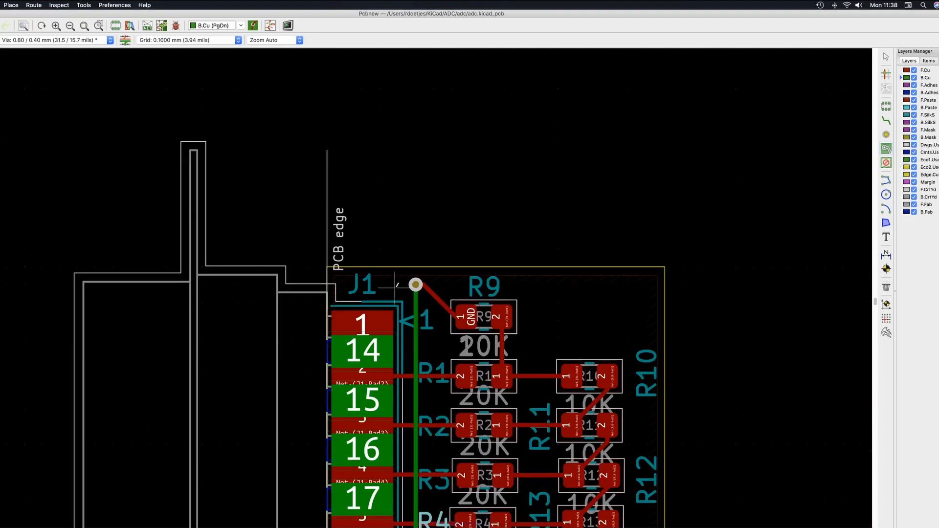
- Start a second copper zone on B.Cu with net GND at the board's upper-left corner, keeping the default settings
middle_drag(396, 285, 344, 202)
scroll(344, 202, down, 2)
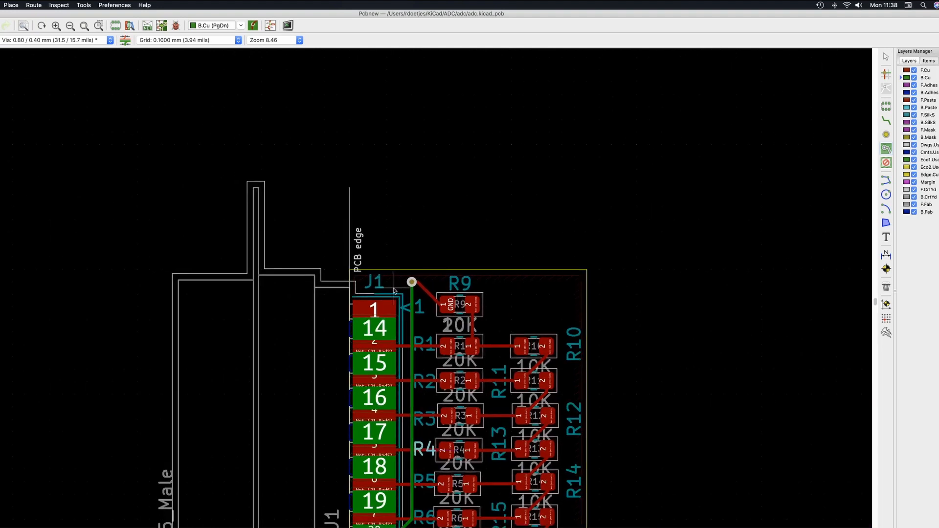
click(884, 152)
click(356, 278)
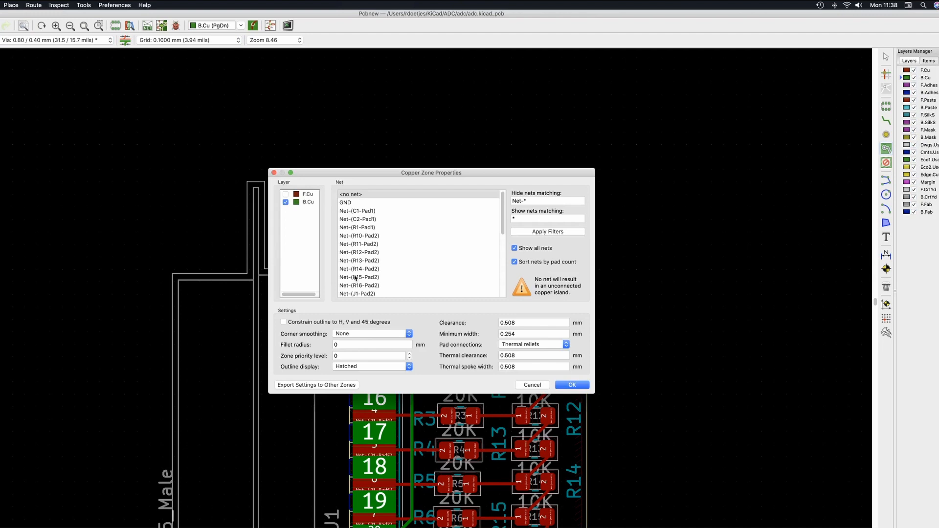
click(345, 203)
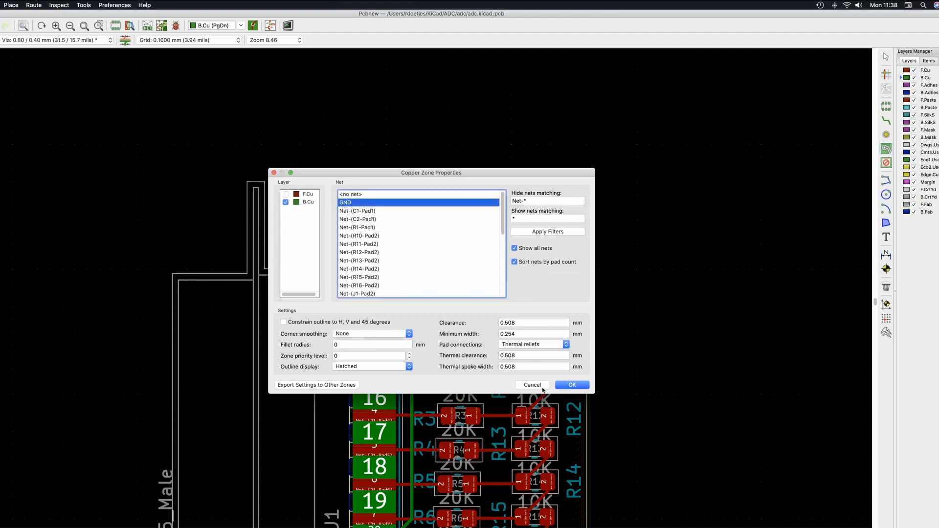
click(572, 386)
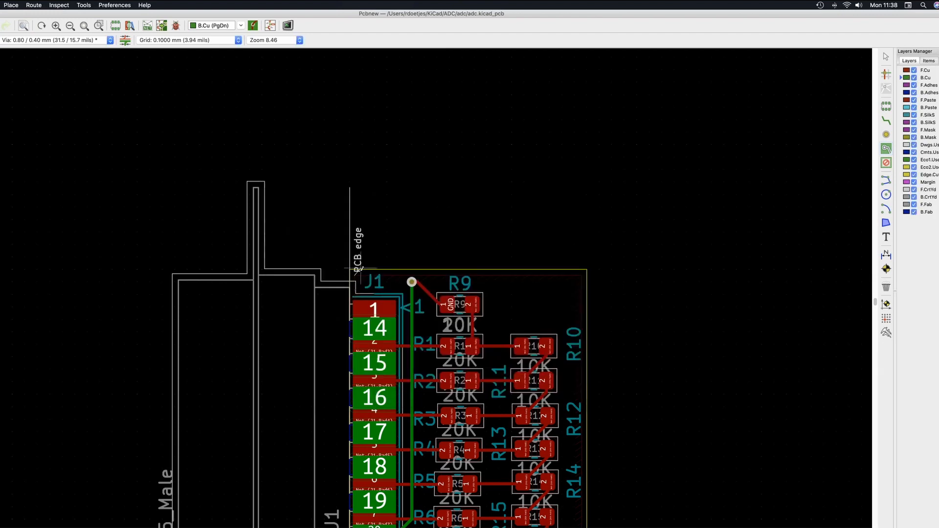
- Place the B.Cu zone corners clockwise just inside the L-shaped board outline, ending at the lower-left corner below J1
click(583, 277)
scroll(577, 264, down, 10)
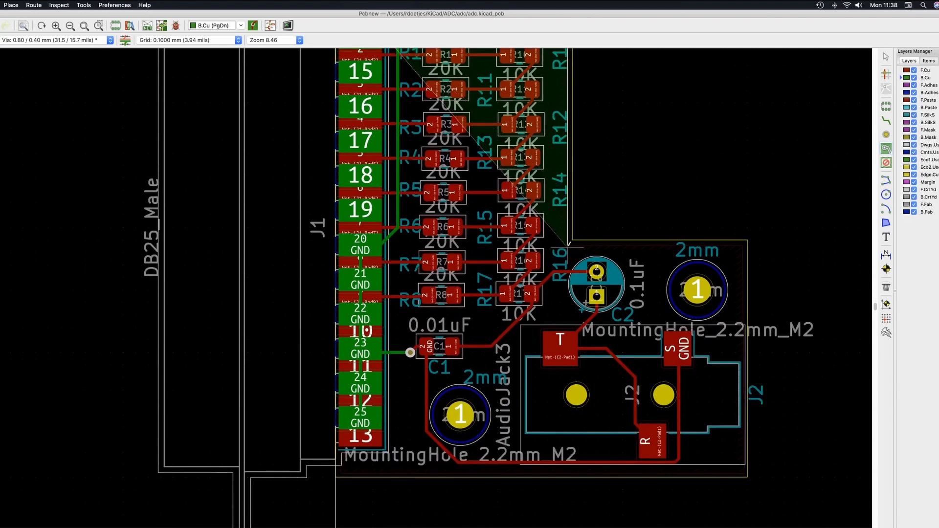
click(744, 247)
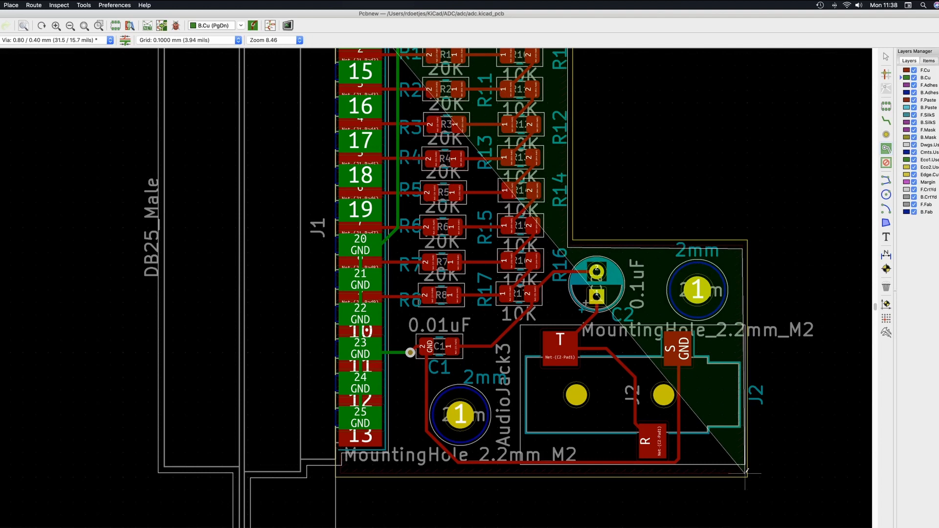
click(743, 473)
scroll(372, 485, down, 2)
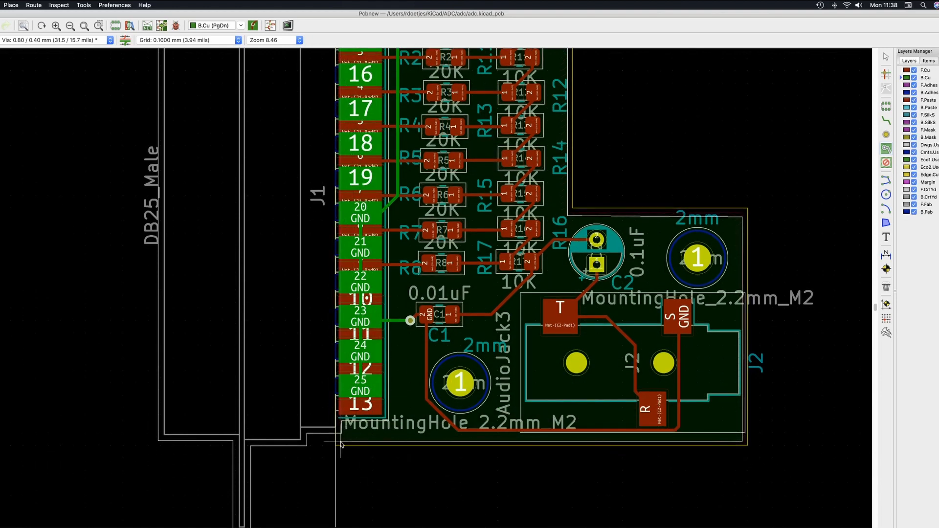
click(340, 445)
- Close the B.Cu GND zone outline at its starting corner above J1
scroll(341, 98, up, 8)
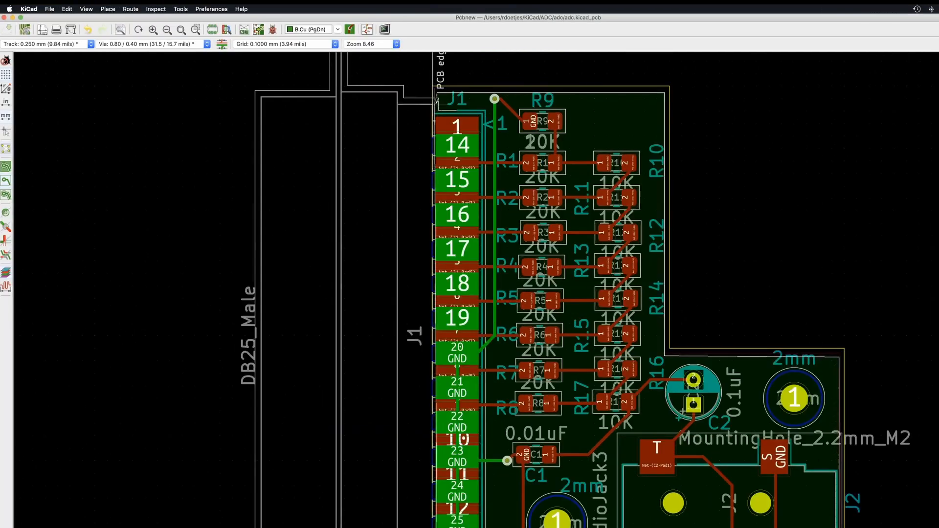
scroll(437, 101, up, 4)
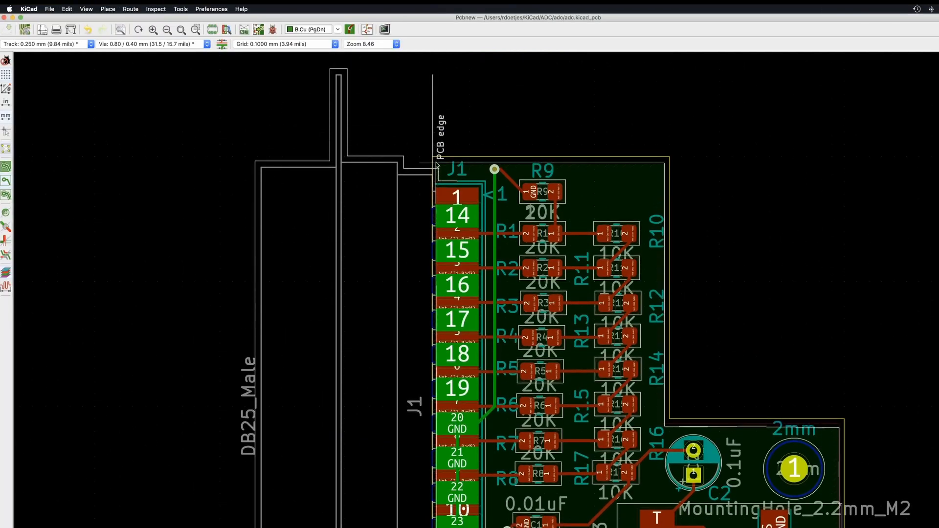
scroll(438, 159, up, 5)
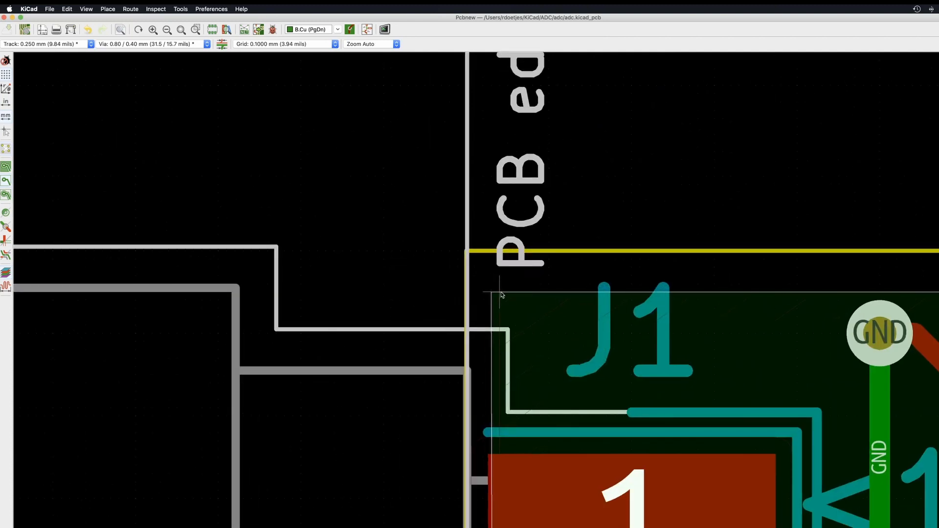
scroll(496, 297, down, 10)
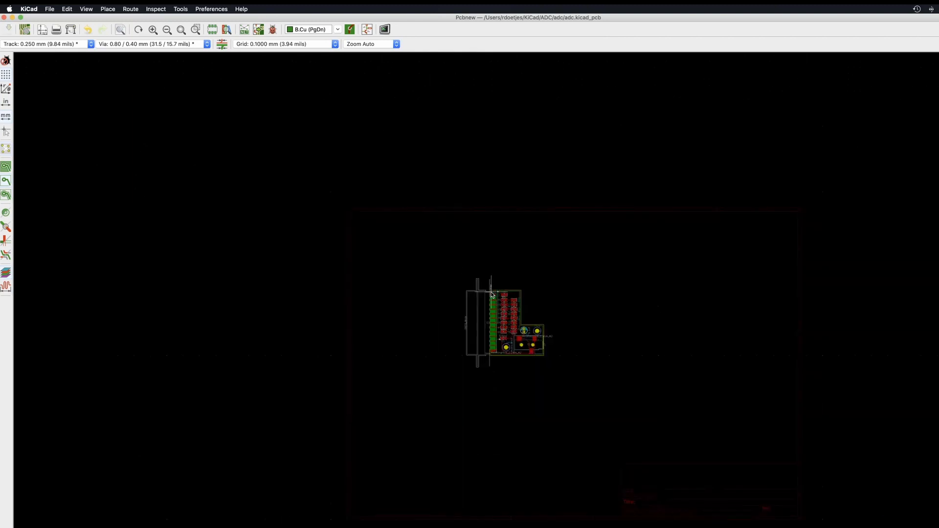
- Inspect the board with both GND copper zones in the 3D viewer, and return to the layout
scroll(492, 293, up, 8)
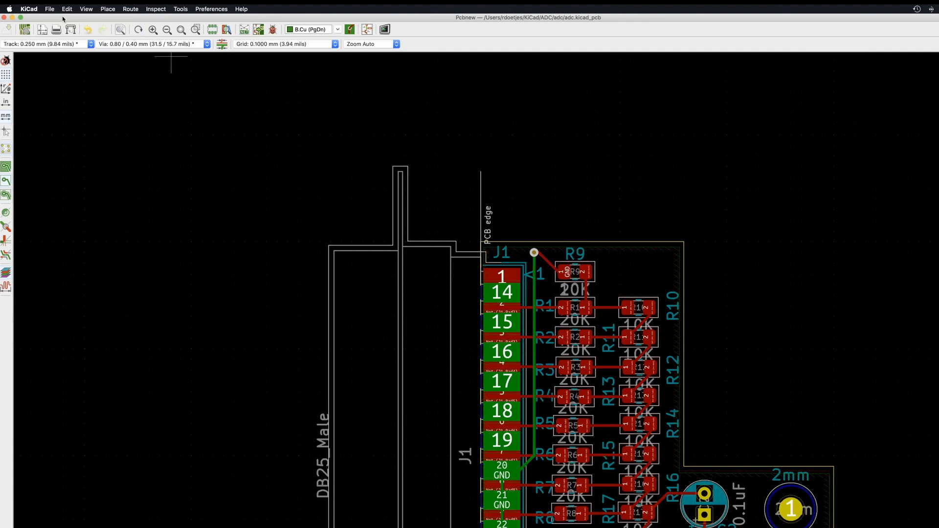
click(87, 9)
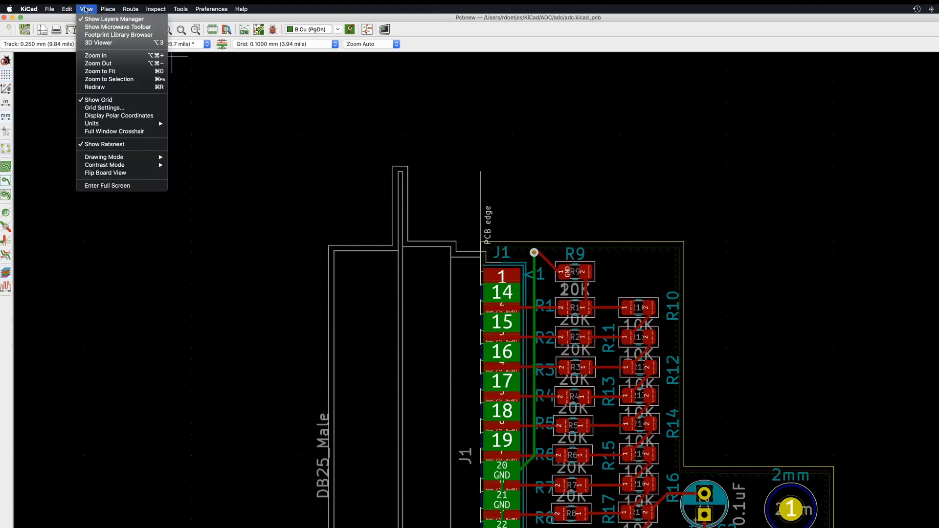
click(100, 49)
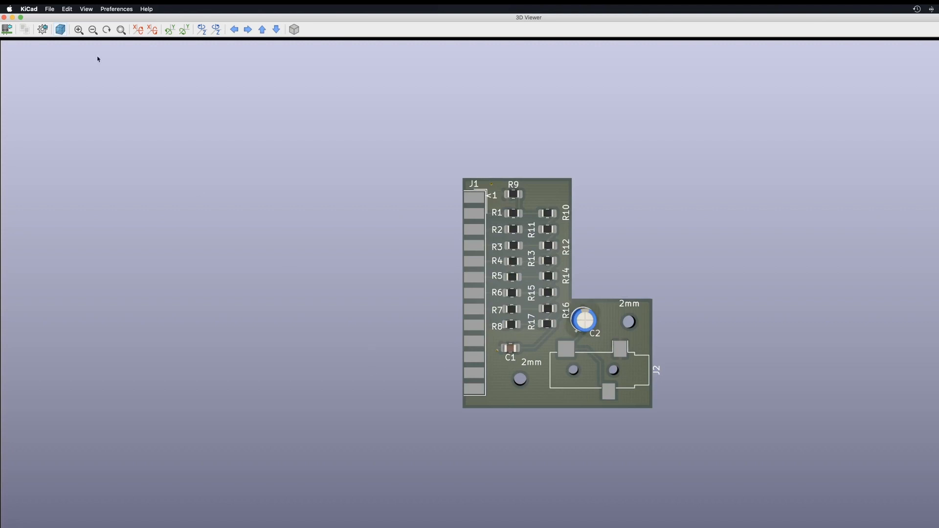
click(4, 19)
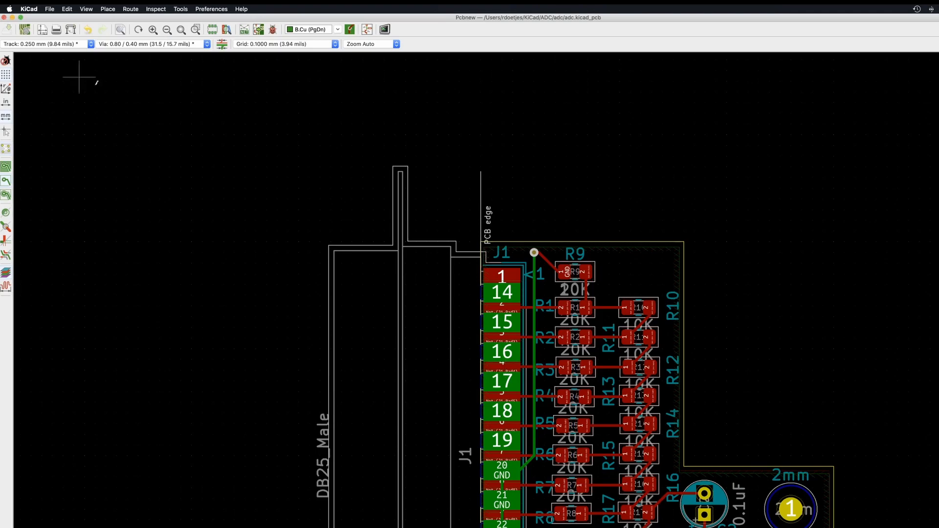
- Open the board's plot settings with the Gerber format and review the layers included in the output
scroll(236, 157, down, 2)
middle_drag(532, 349, 447, 189)
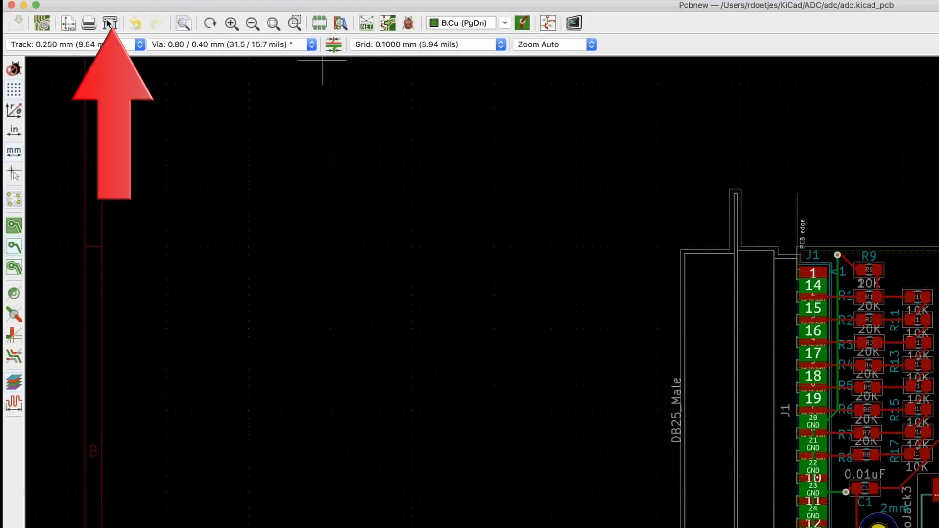
click(110, 22)
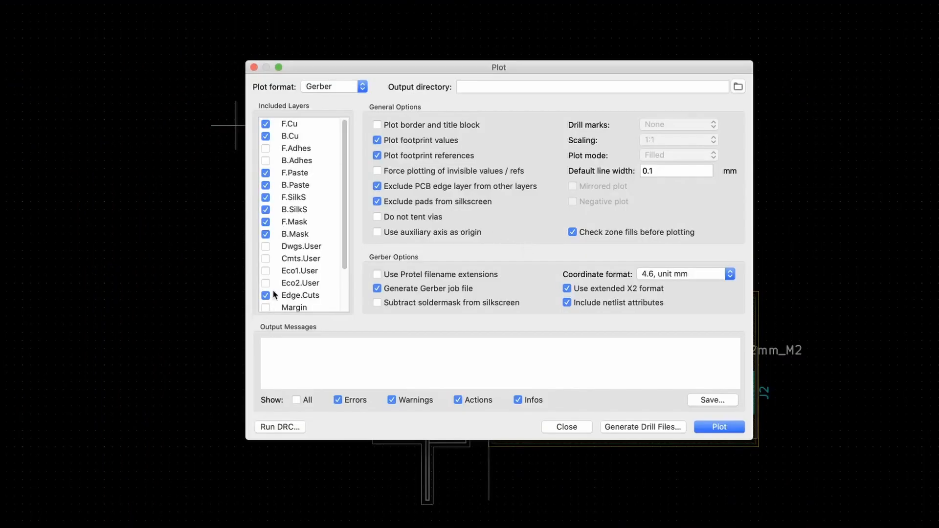
scroll(293, 294, down, 3)
scroll(299, 286, up, 3)
- Create a folder named geber inside adc, choose it as the output directory with a relative path, and plot the Gerber files
click(738, 87)
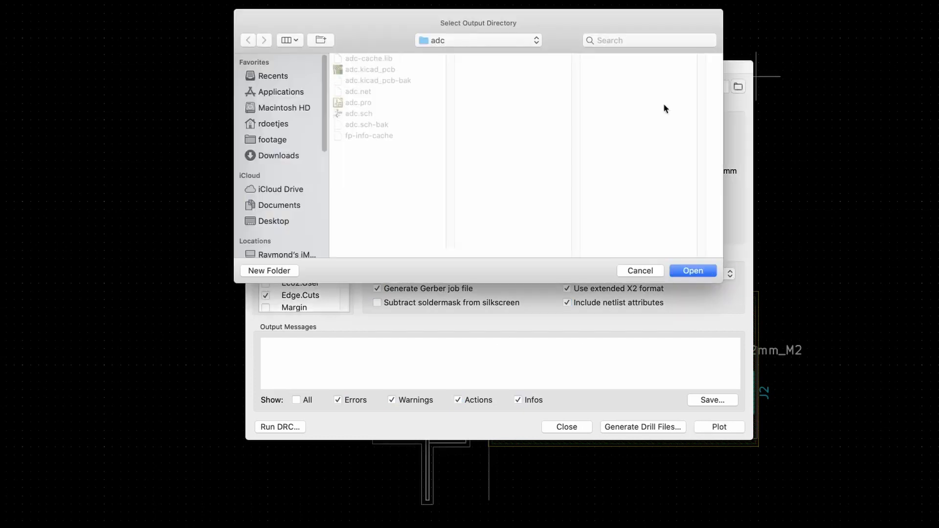
click(272, 272)
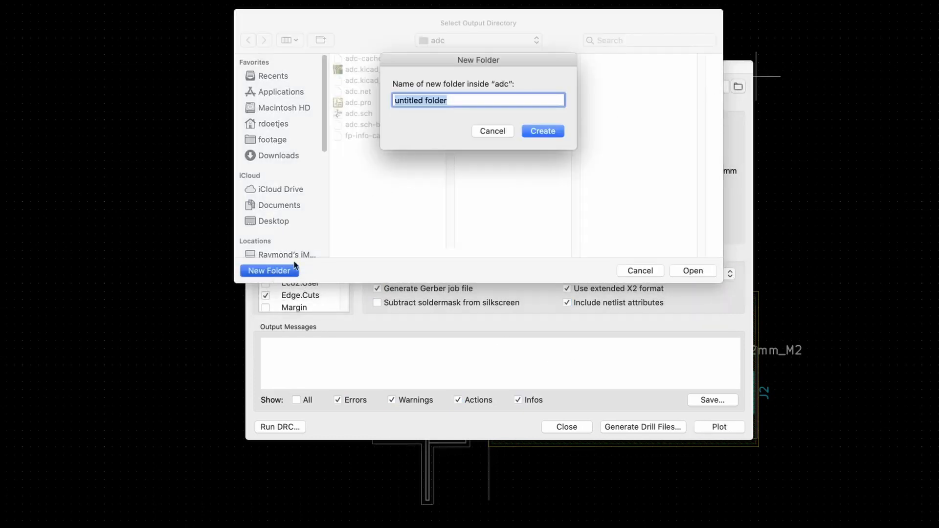
text(geber)
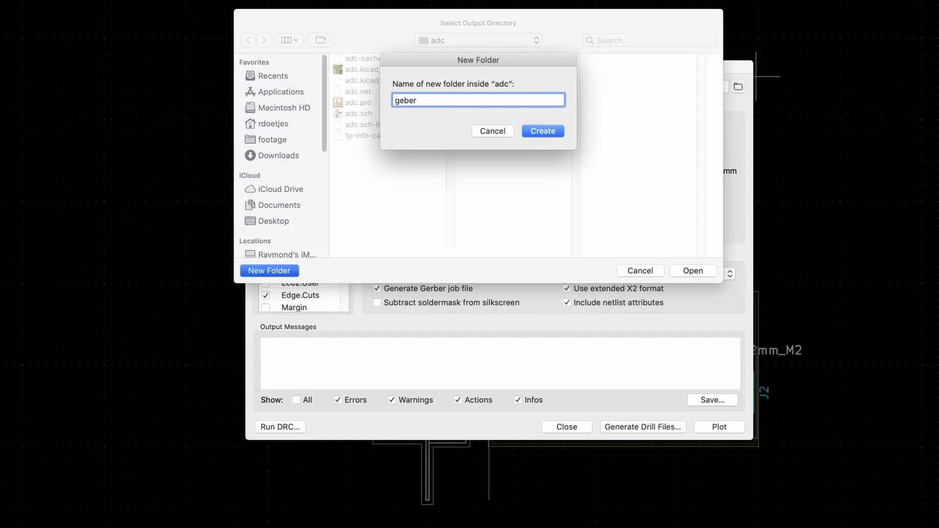
key(Return)
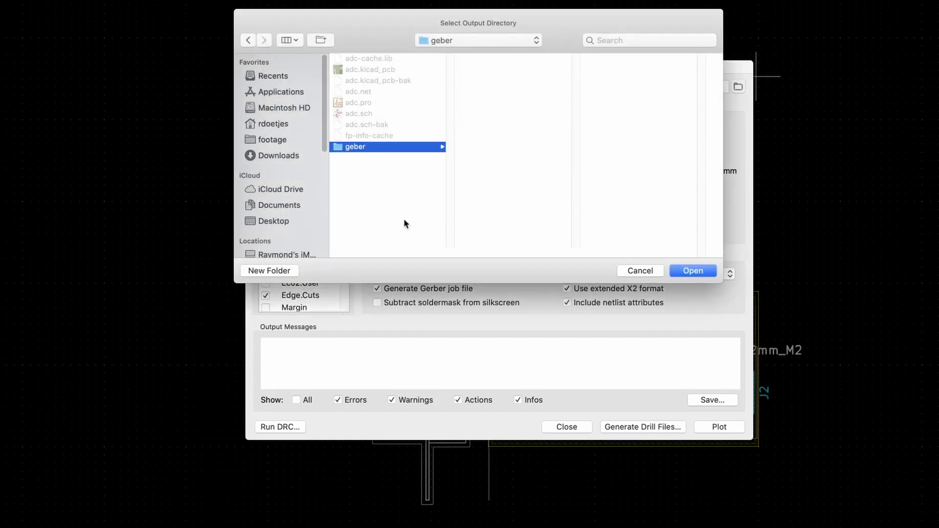
click(694, 270)
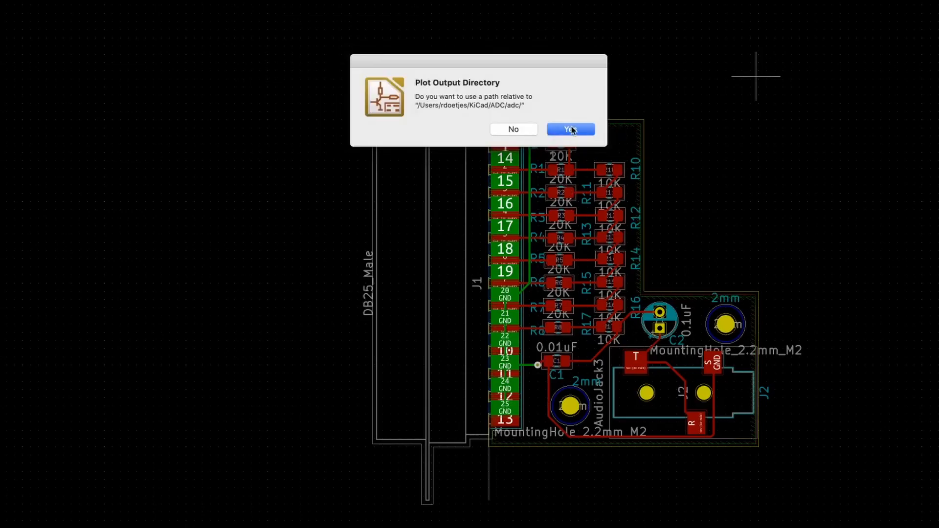
click(574, 132)
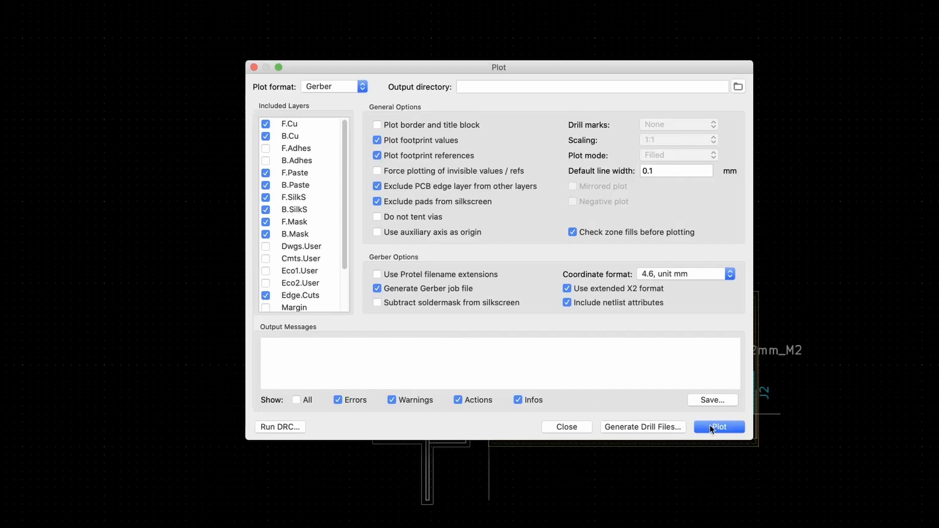
click(710, 426)
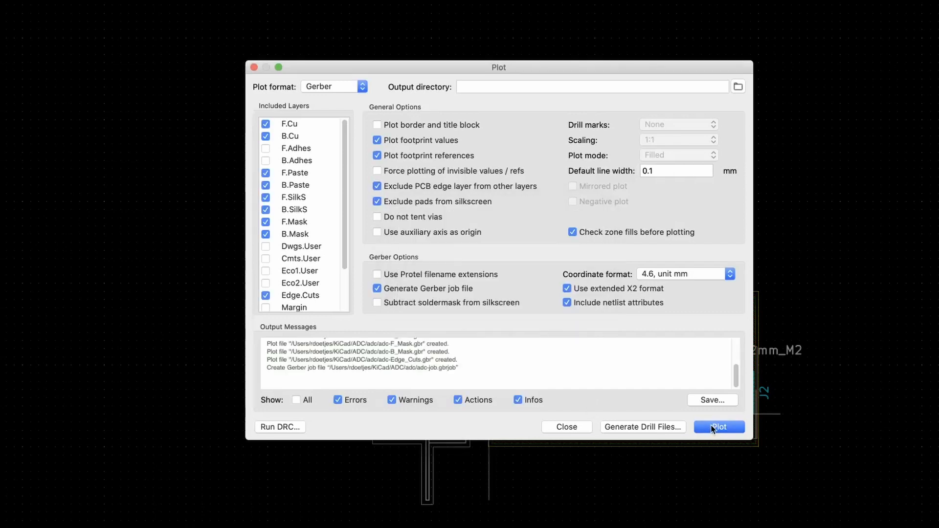
- Generate the Excellon drill files into the geber folder using a relative path, and close the drill and plot dialogs
click(638, 425)
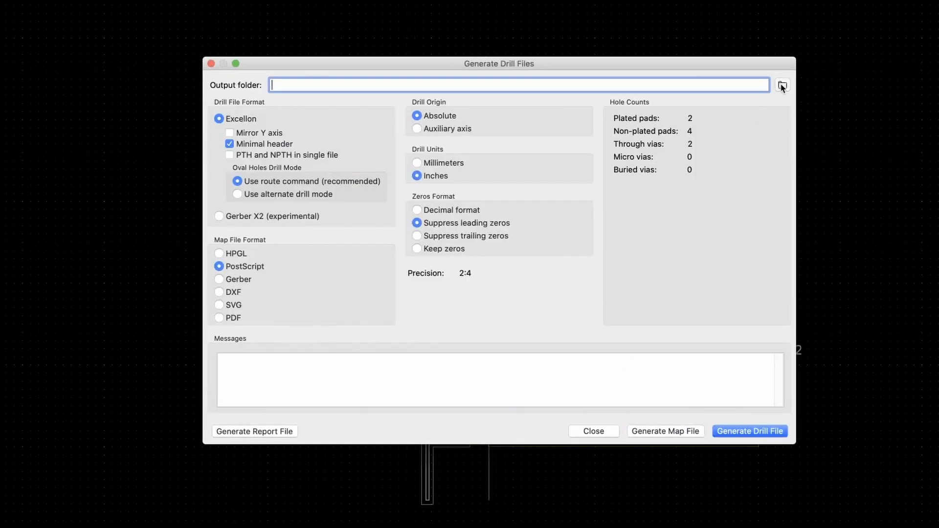
click(782, 86)
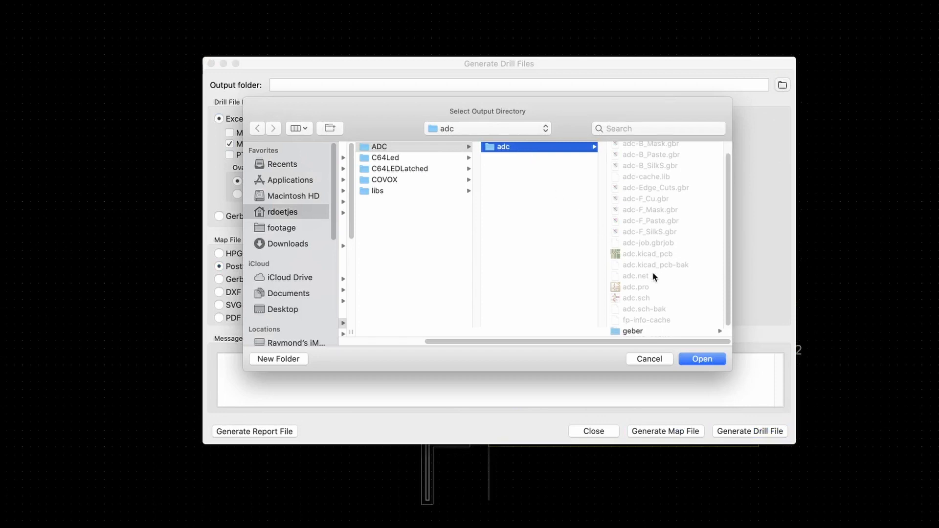
click(631, 331)
click(703, 359)
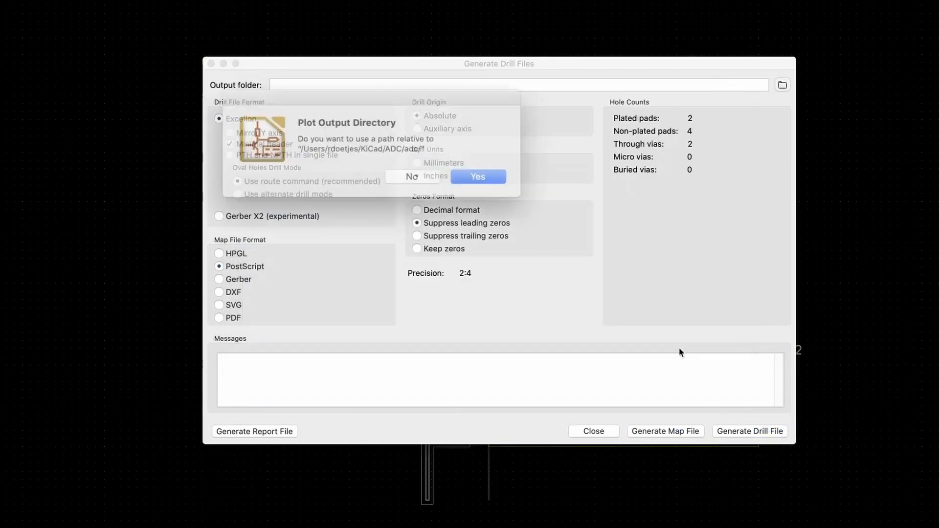
click(454, 178)
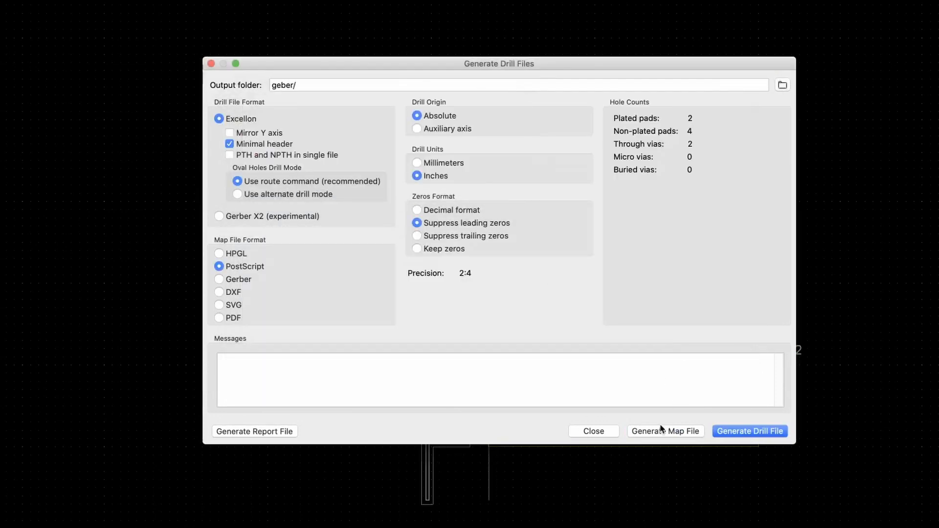
key(Return)
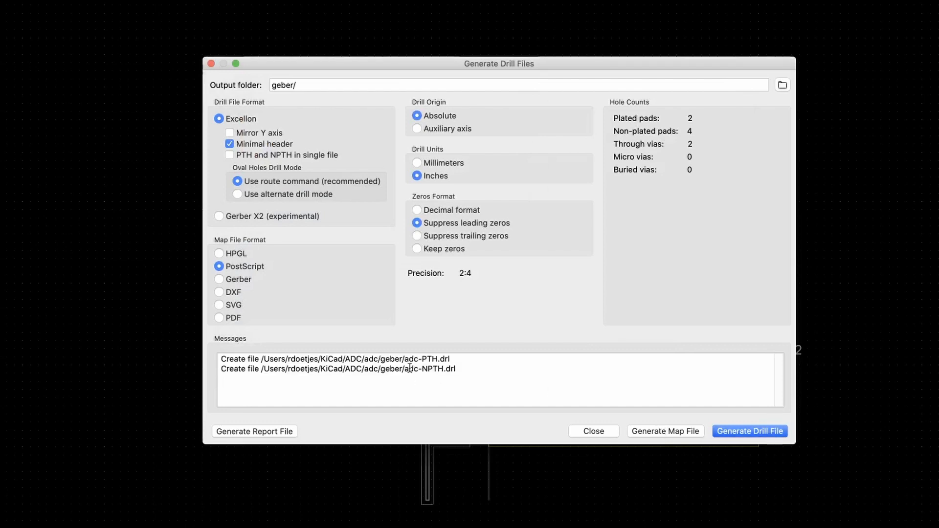
click(211, 63)
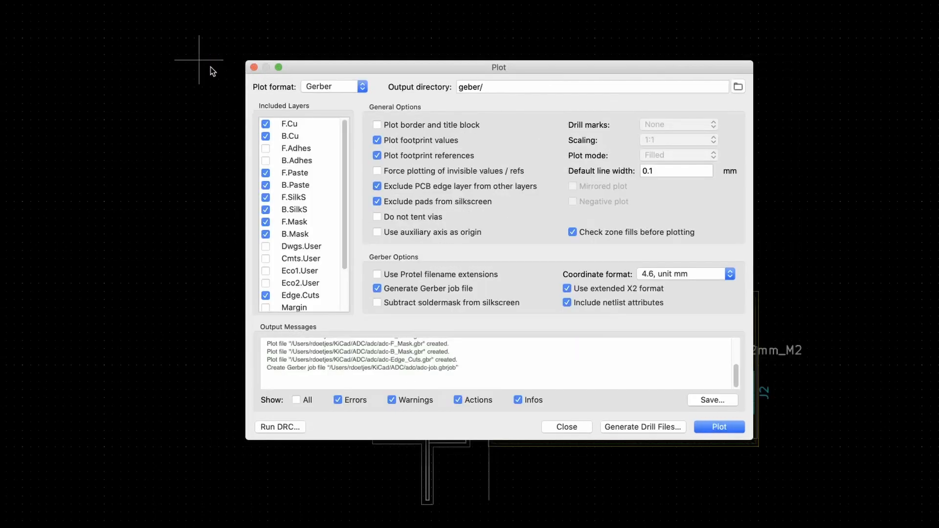
click(254, 67)
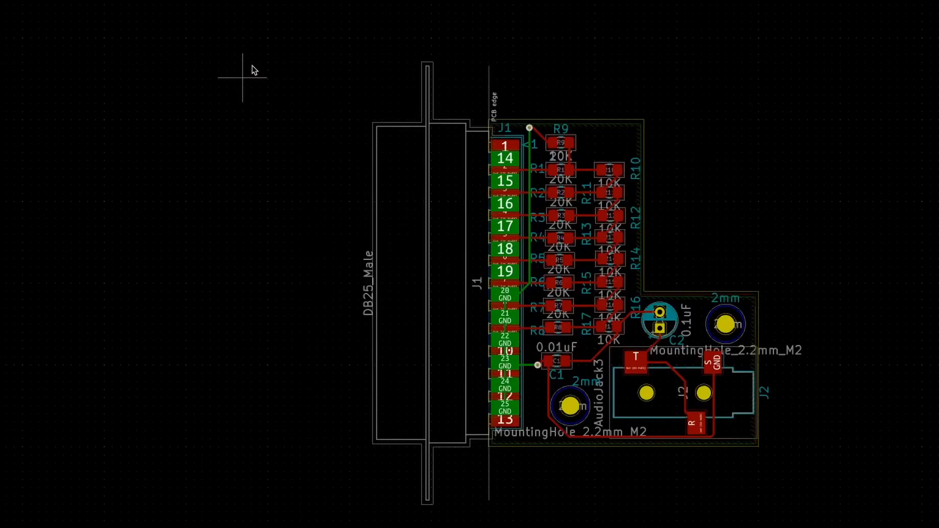
- Switch to Finder and open the geber folder under KiCad/ADC/adc in the home folder to check the generated files
scroll(259, 76, down, 1)
middle_drag(642, 394, 426, 242)
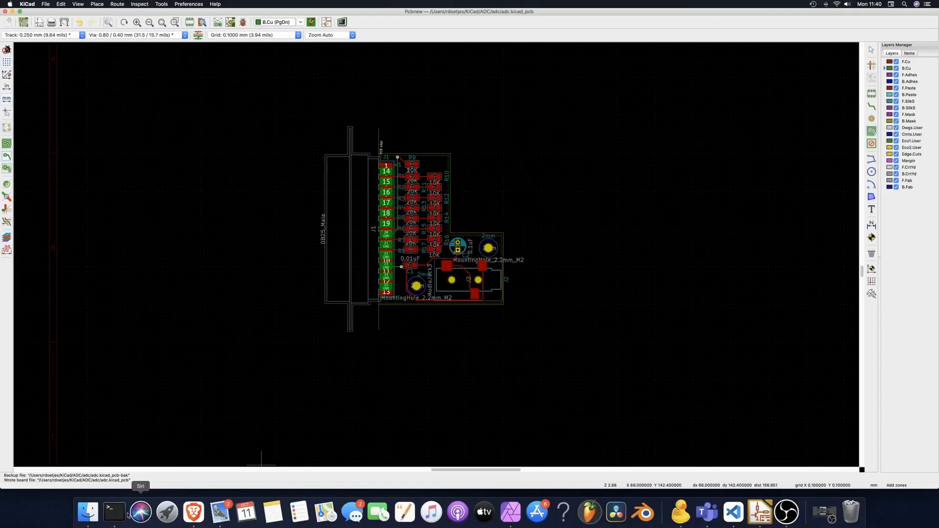
click(88, 512)
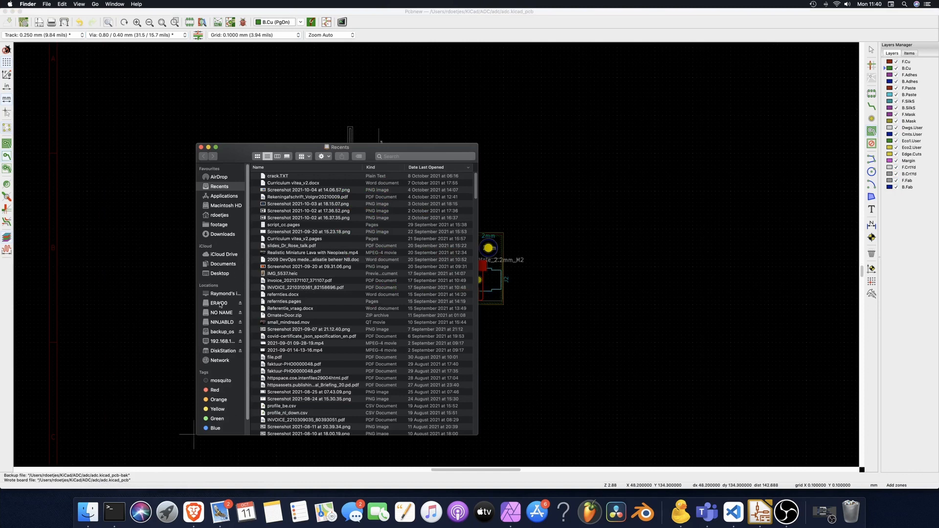
click(219, 215)
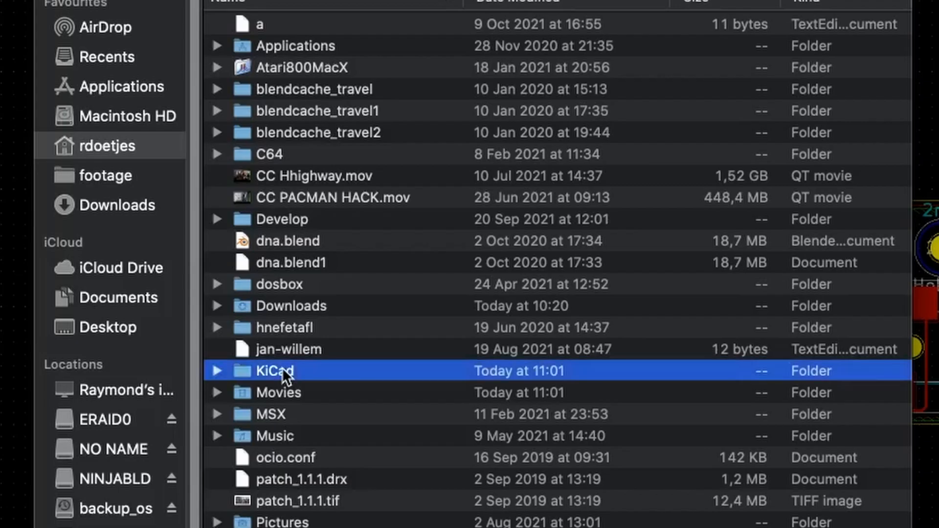
double_click(272, 289)
double_click(276, 177)
double_click(283, 30)
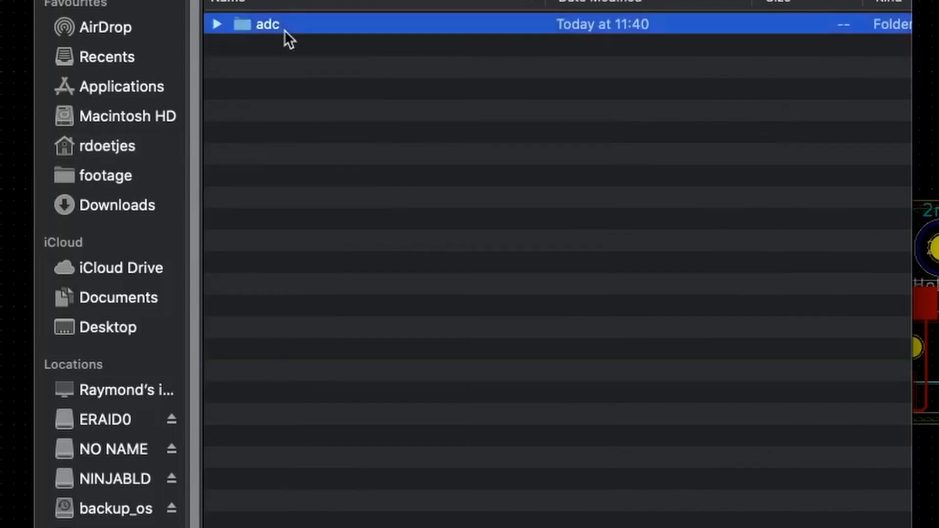
double_click(267, 415)
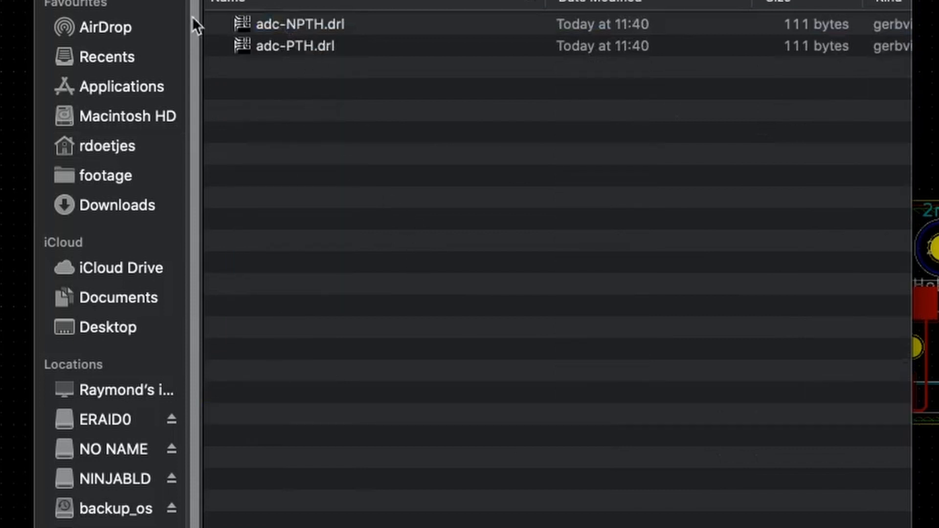
- Return to the adc folder, move the files from adc-B_Cu.gbr through adc-F_SilkS.gbr to the bin, and close the window
key(super+Up)
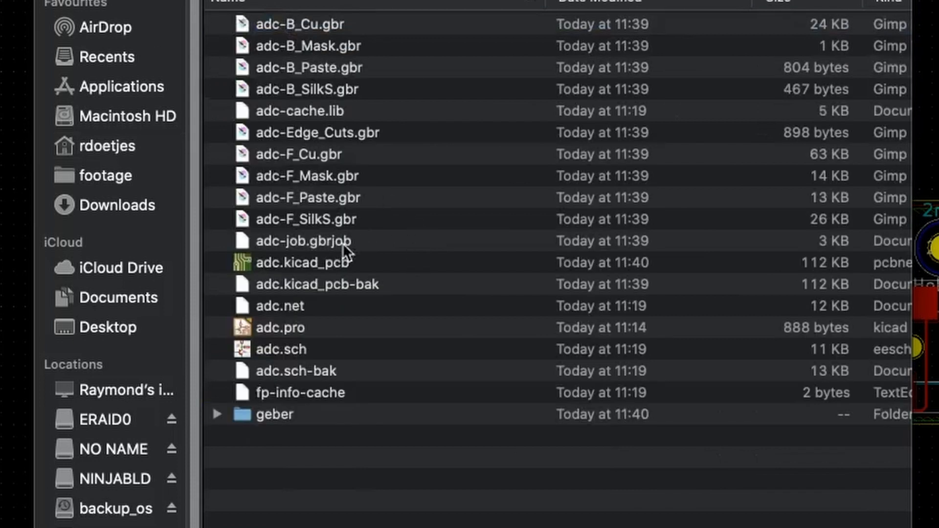
click(322, 243)
click(325, 221)
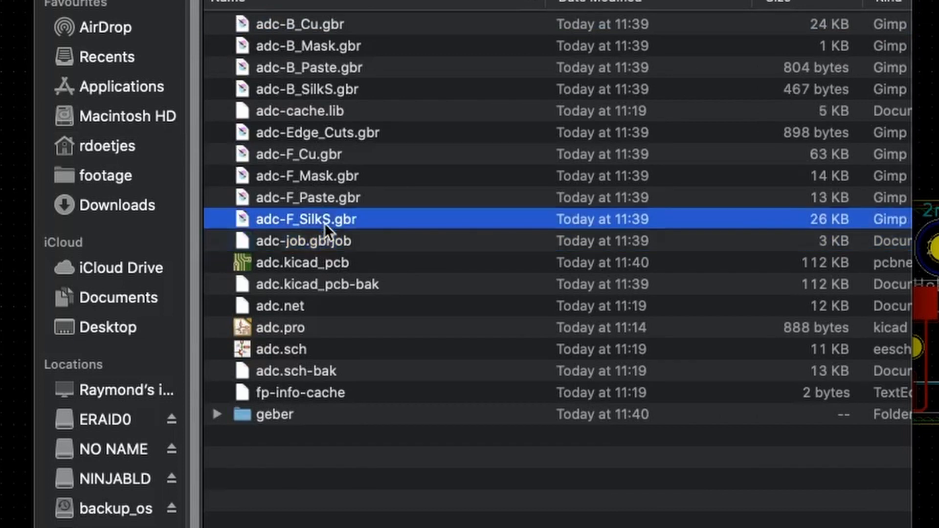
shift+click(281, 23)
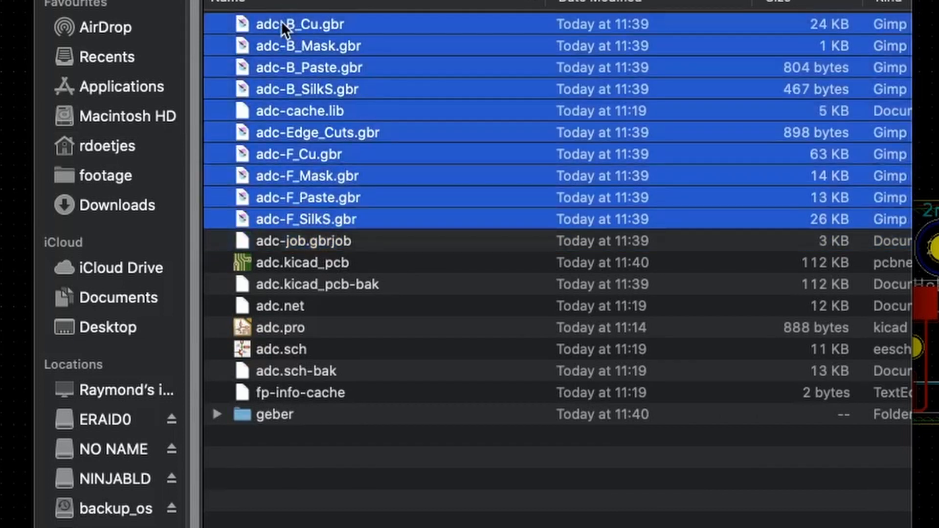
right_click(299, 37)
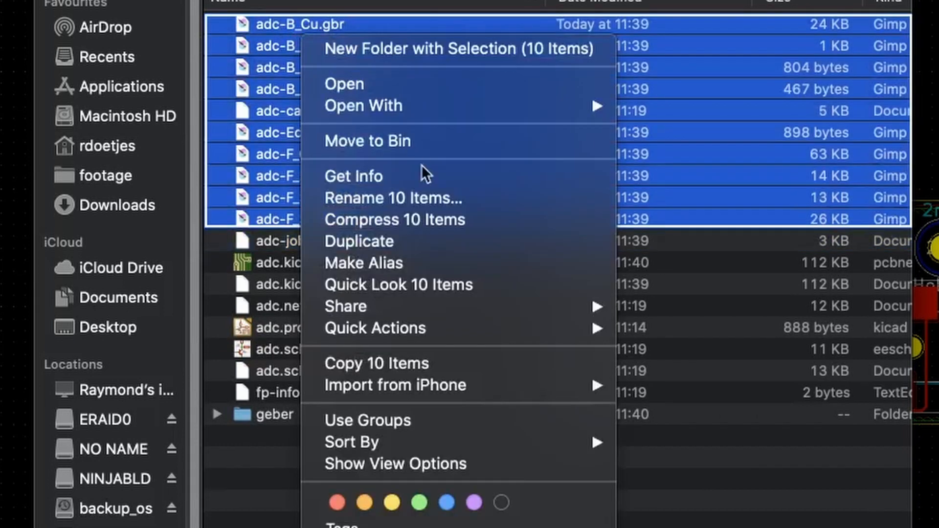
click(421, 151)
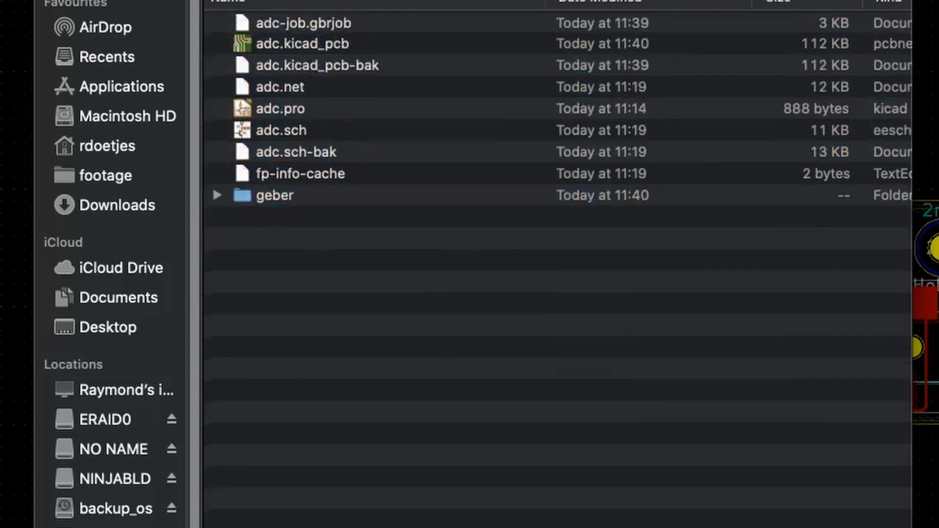
key(super+w)
- Plot the Gerber files again with geber/ as the output directory, and close the plot settings
click(73, 28)
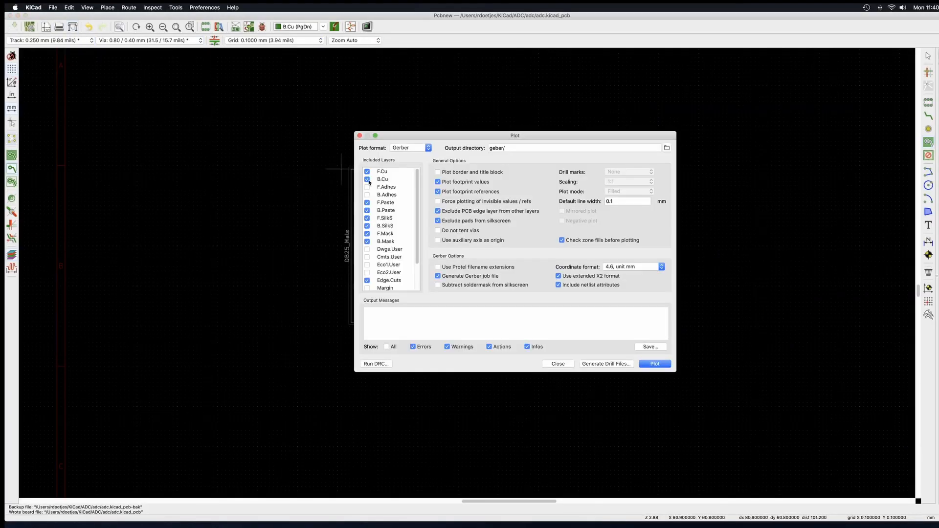
click(650, 365)
click(564, 364)
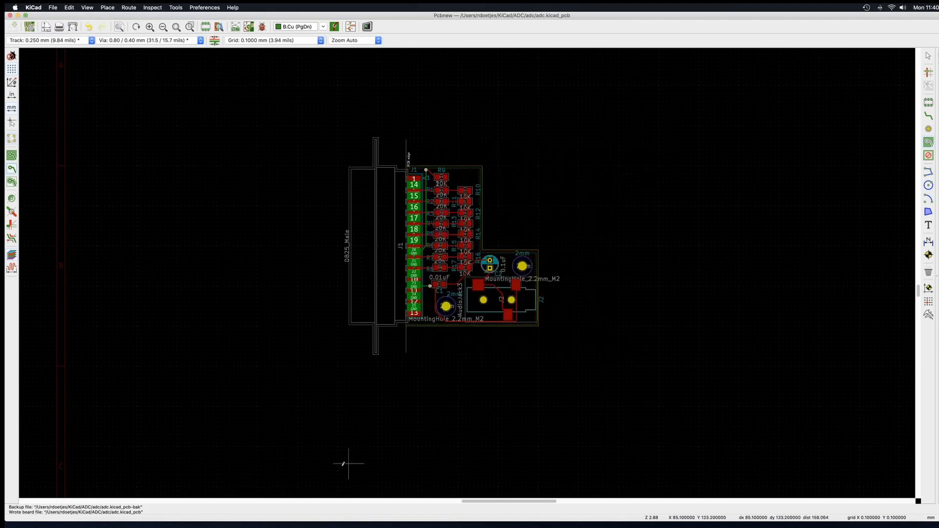
- Switch to Finder and browse from the home folder through KiCad, ADC and adc into the geber folder
click(97, 526)
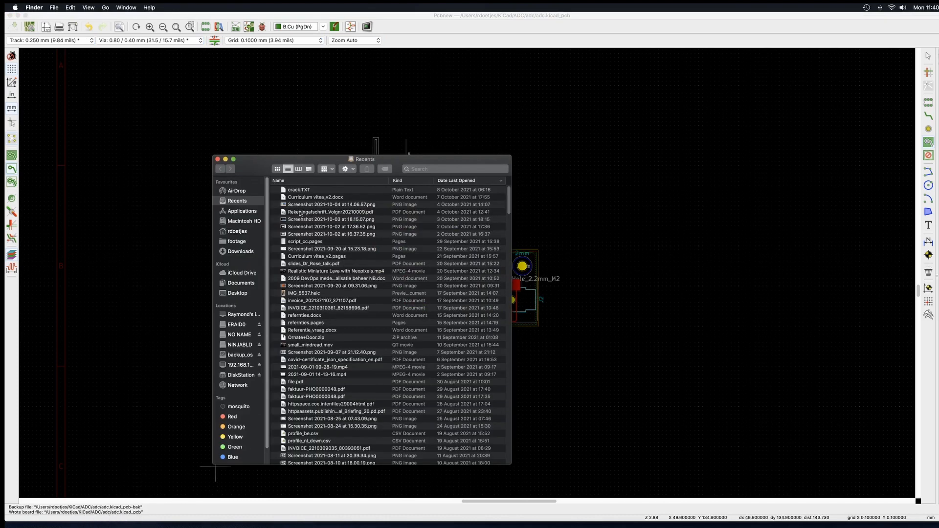
click(236, 231)
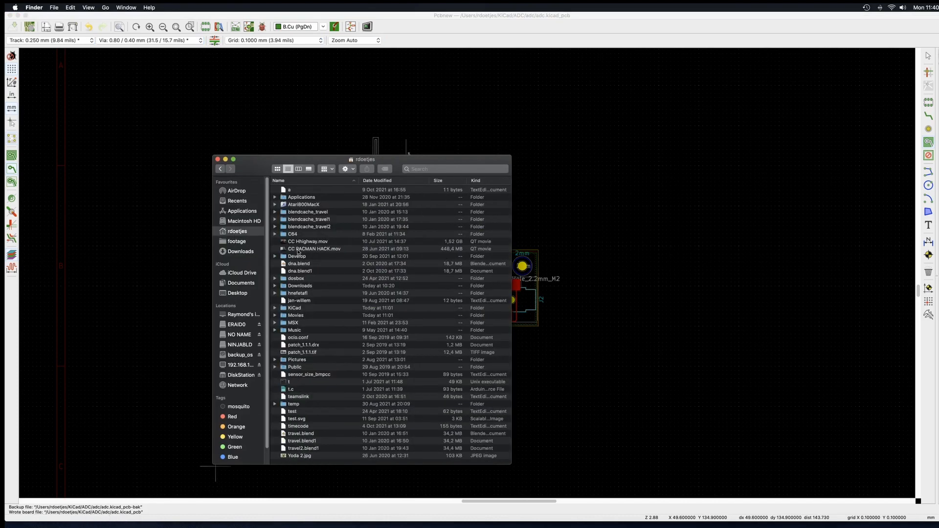
click(297, 308)
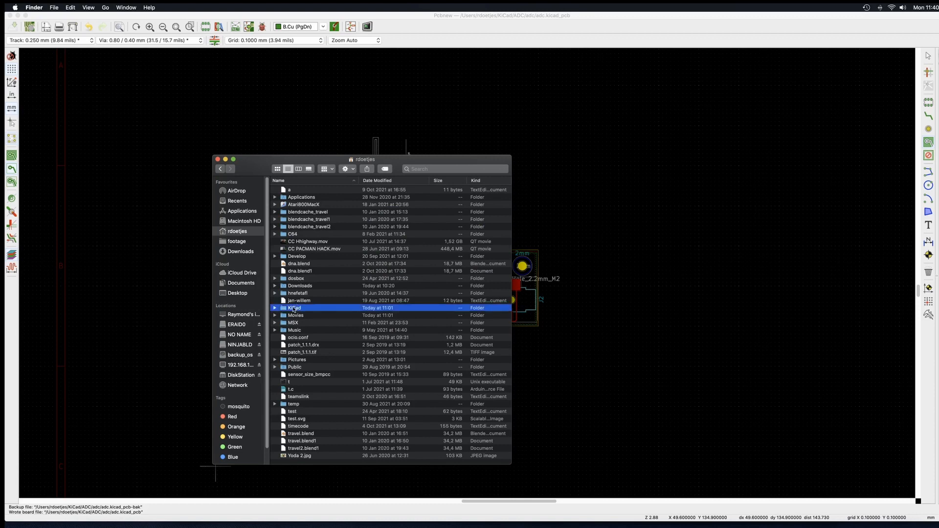
double_click(294, 309)
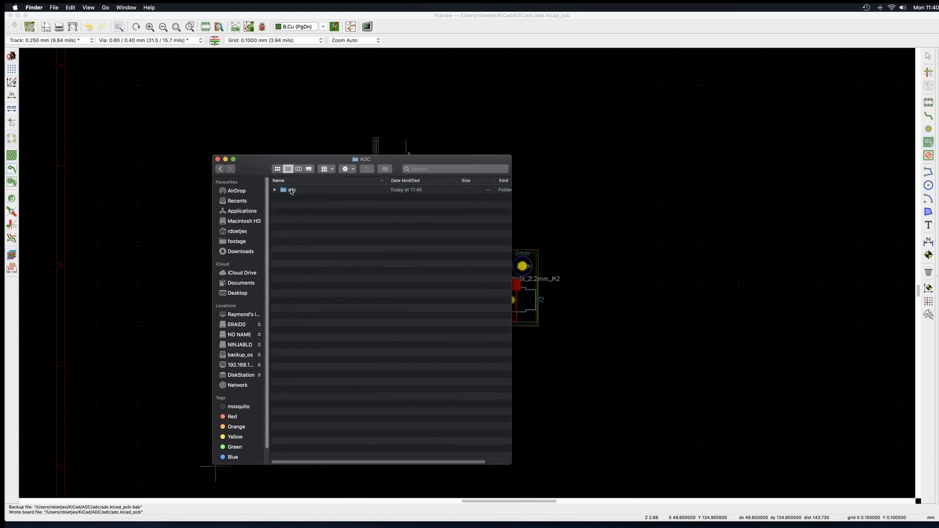
double_click(292, 190)
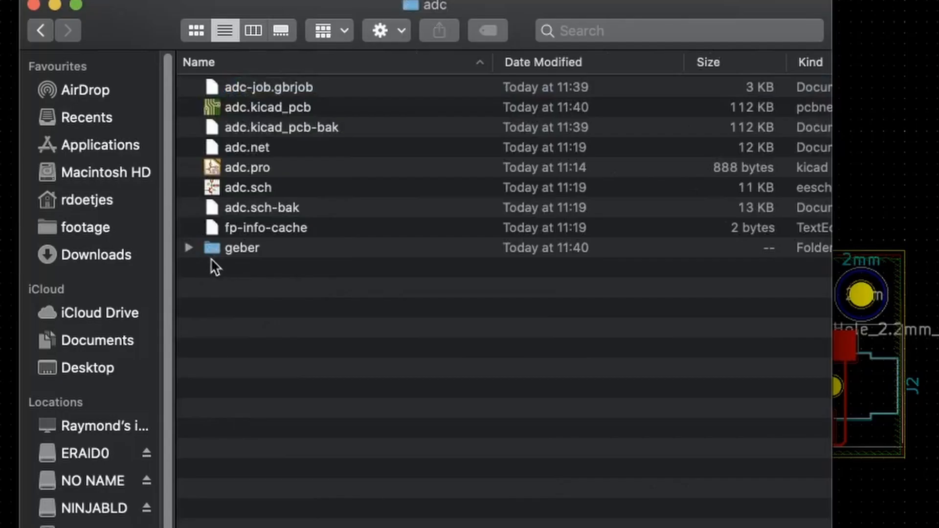
double_click(285, 250)
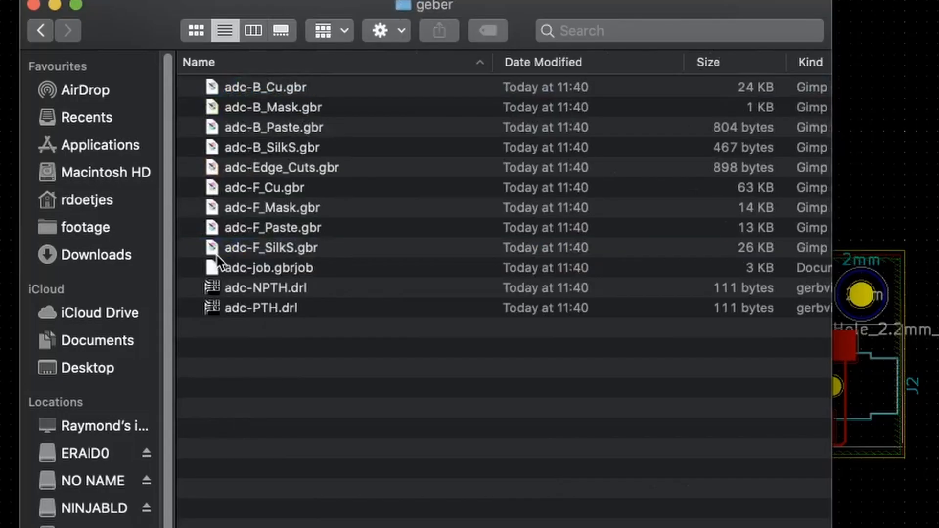
- Compress all the Gerber, job and drill files, adc-B_Cu.gbr through adc-PTH.drl, into one ZIP archive in the geber folder
click(254, 92)
shift+click(268, 309)
right_click(271, 218)
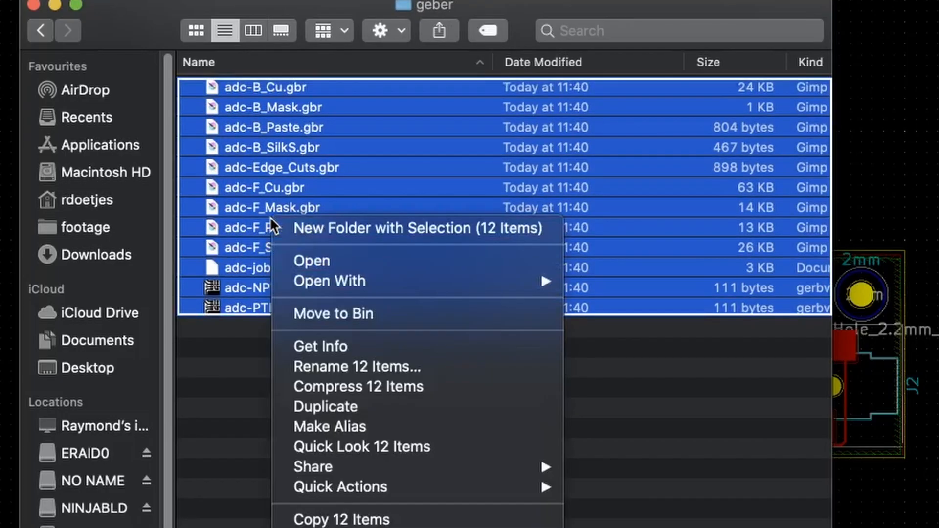
click(378, 380)
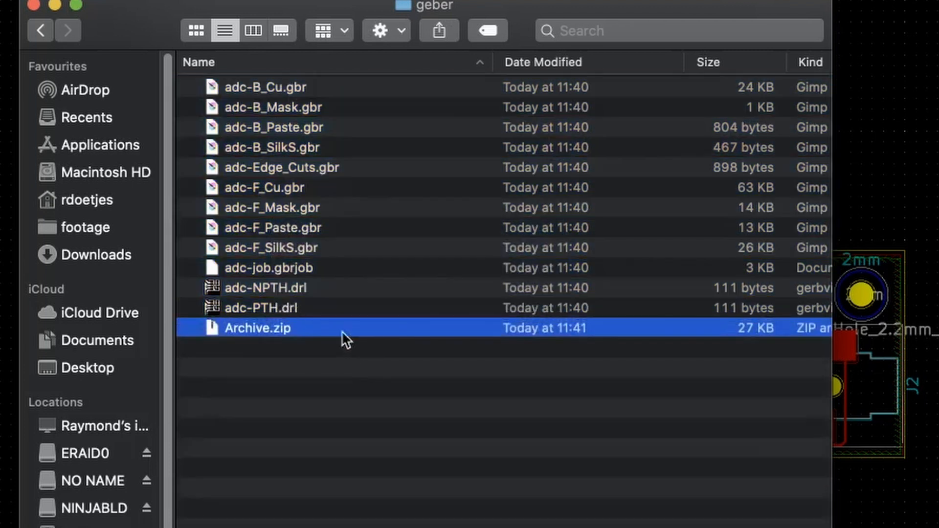
- Rename the new ZIP archive as adc_smt_v1.0.zip
right_click(251, 329)
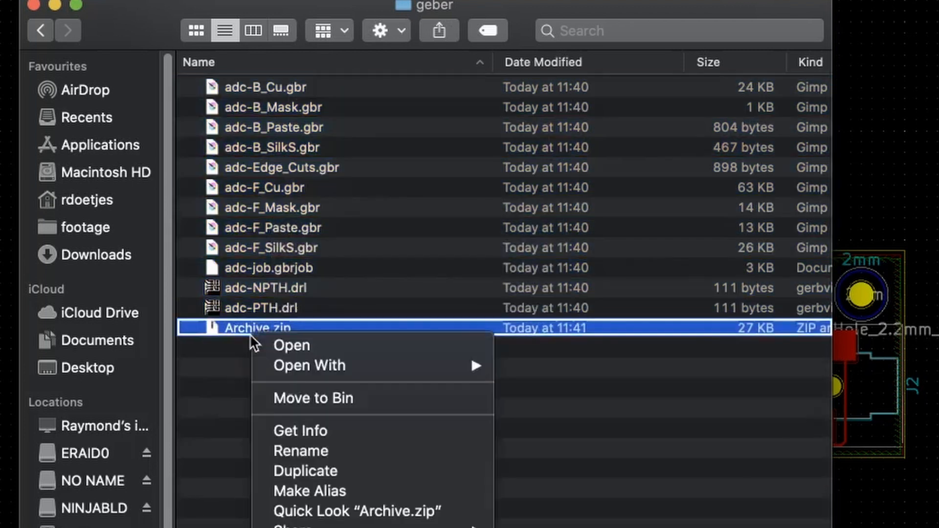
click(311, 444)
text(adc)
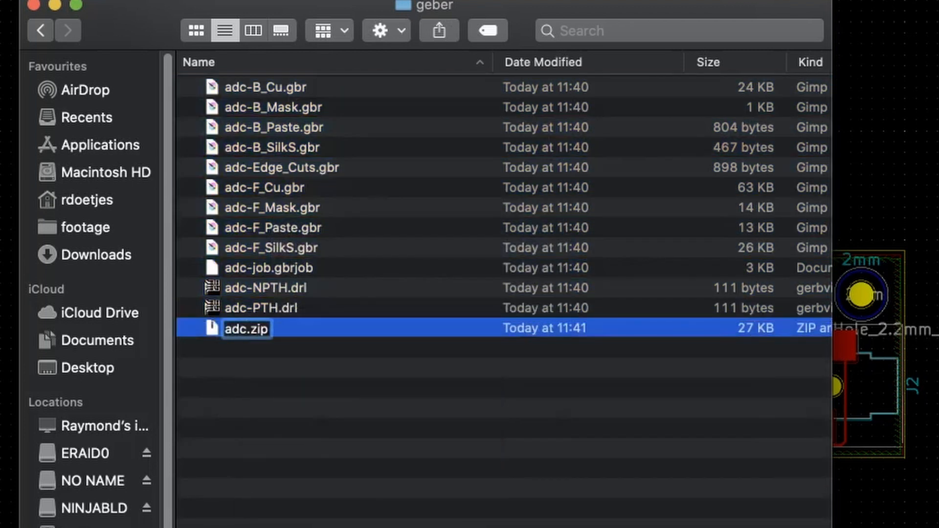
text(_smt_v1)
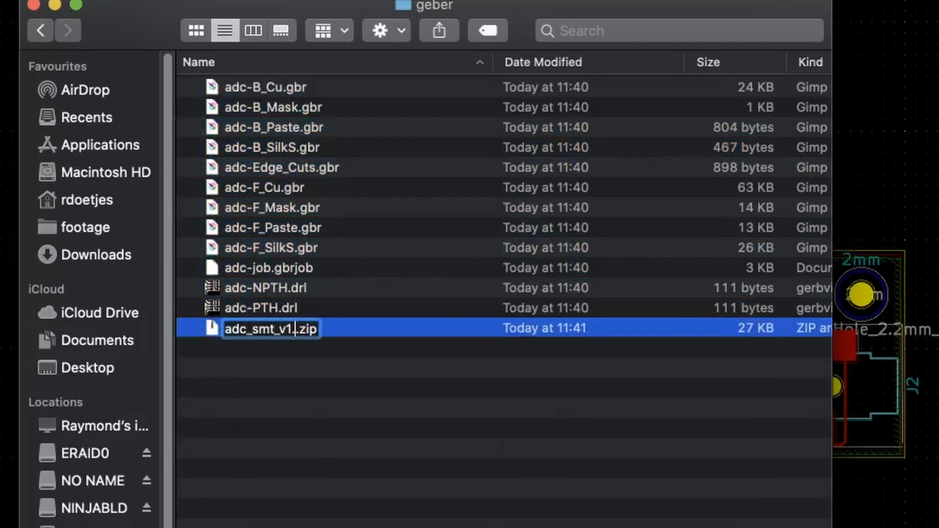
text(.0)
key(Return)
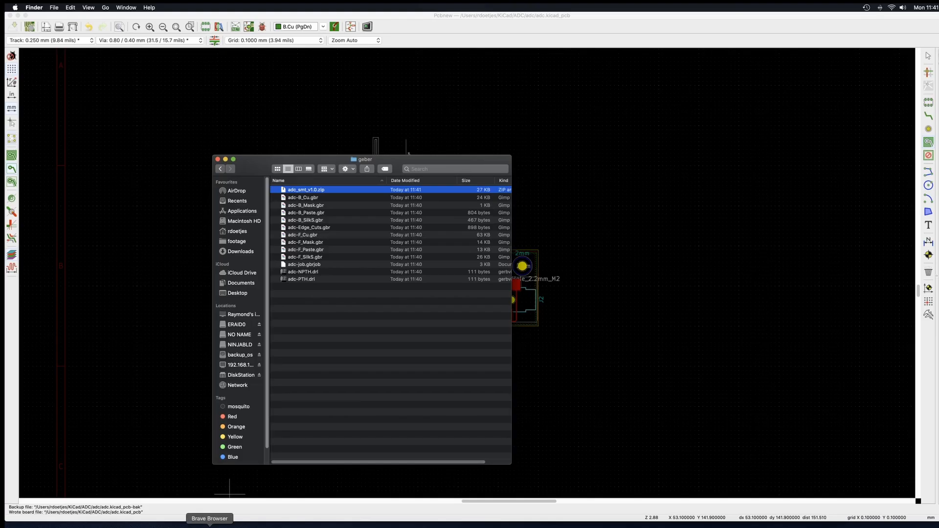
- Switch to Brave Browser, go to jlcpcb.com and request an instant quote with the preset board options
click(210, 525)
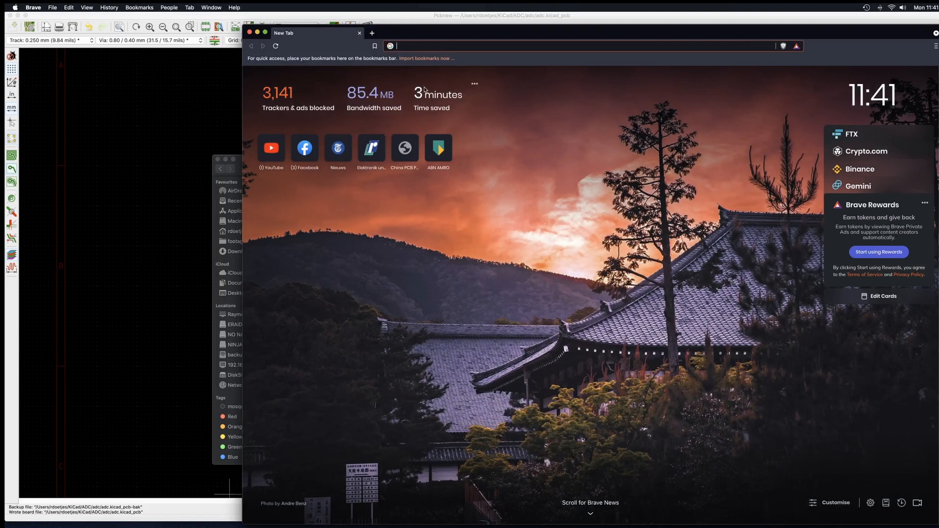
text(jls)
key(BackSpace)
text(cpcb)
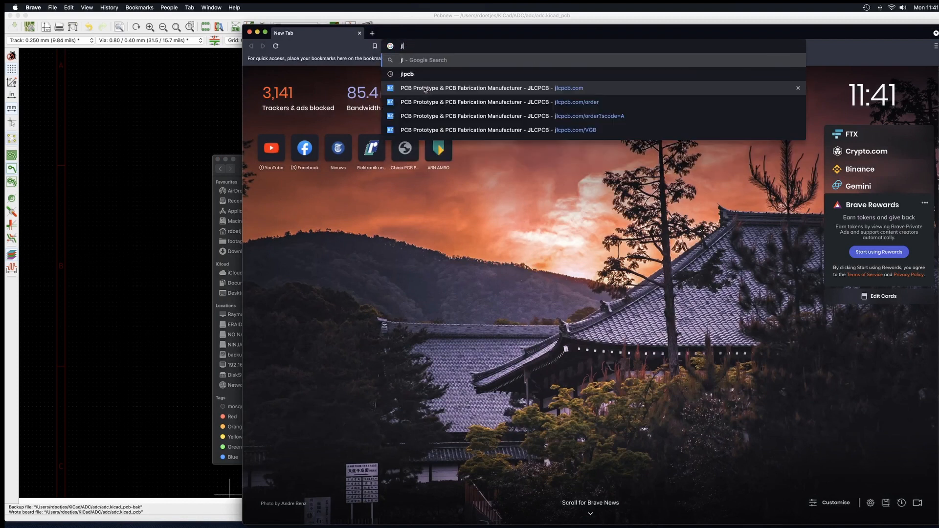
key(Return)
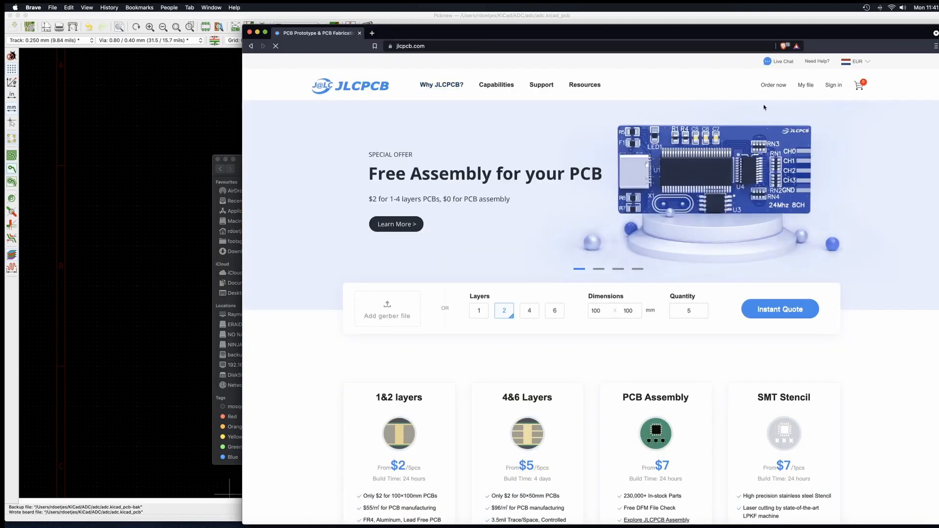
click(782, 308)
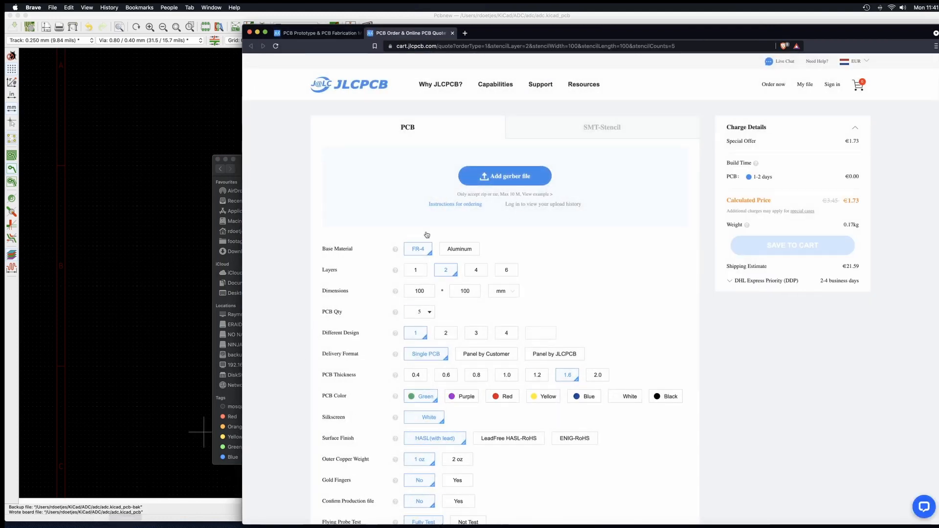
- Upload adc_smt_v1.0.zip from the geber folder as the Gerber file for the PCB quote
click(500, 181)
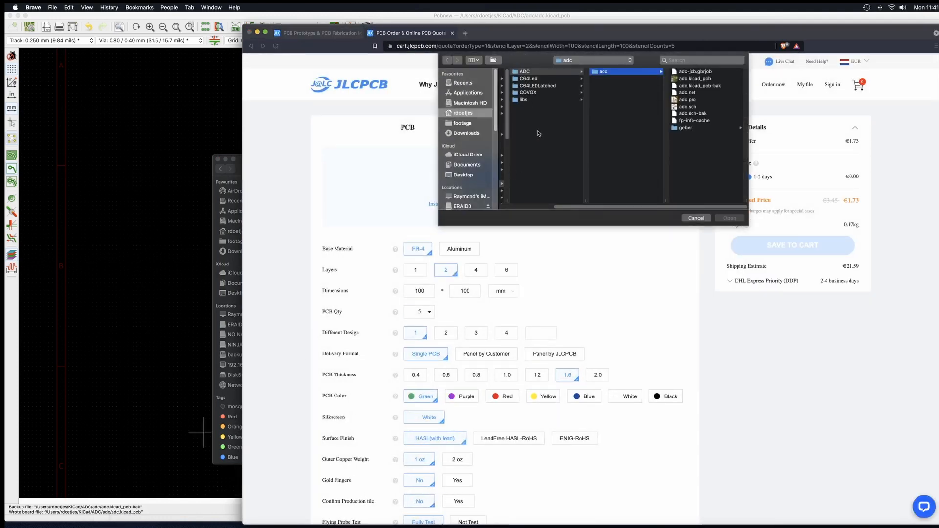
click(676, 128)
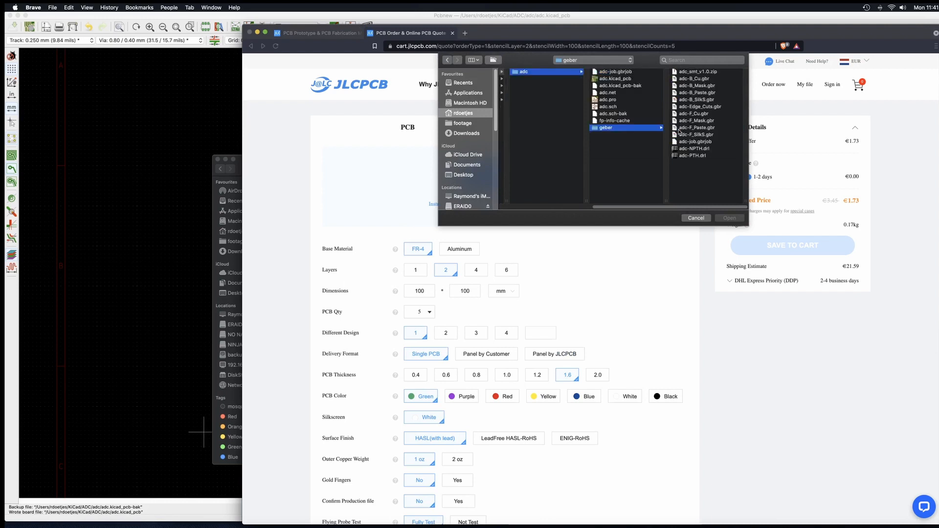
click(699, 72)
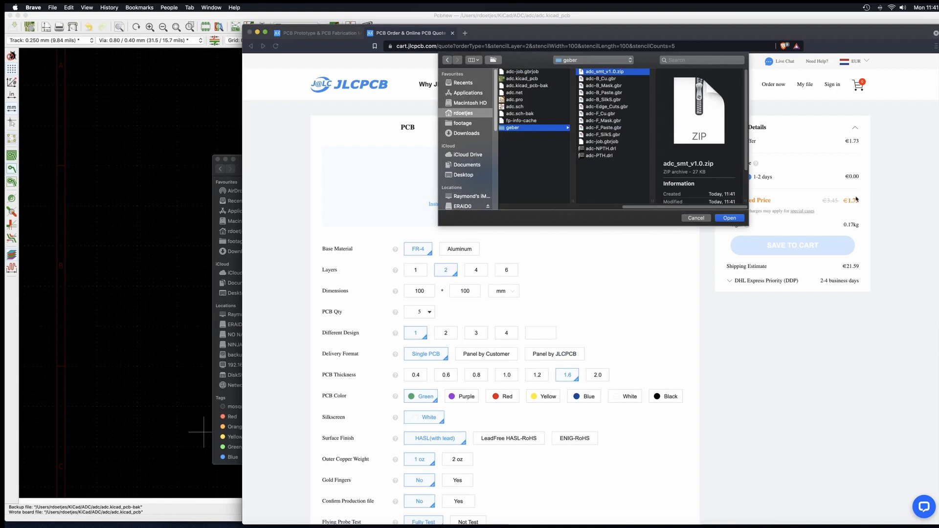
click(730, 218)
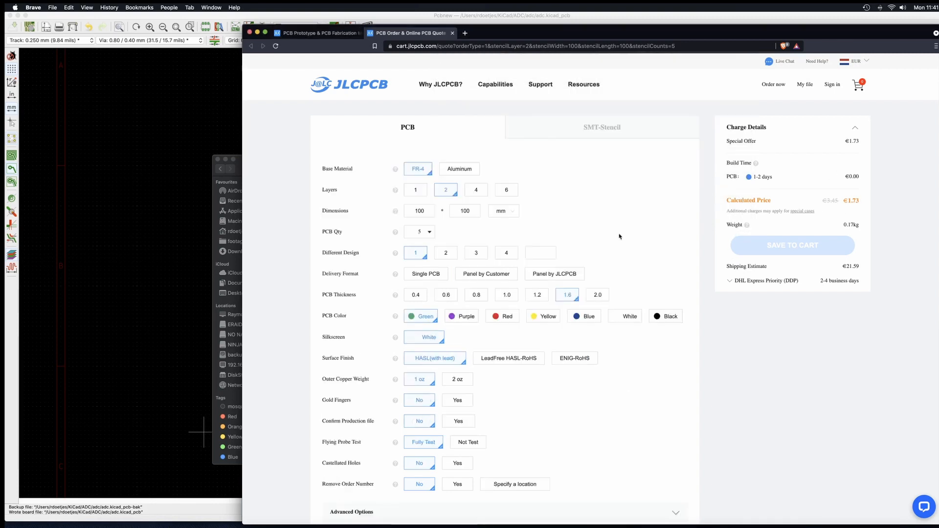